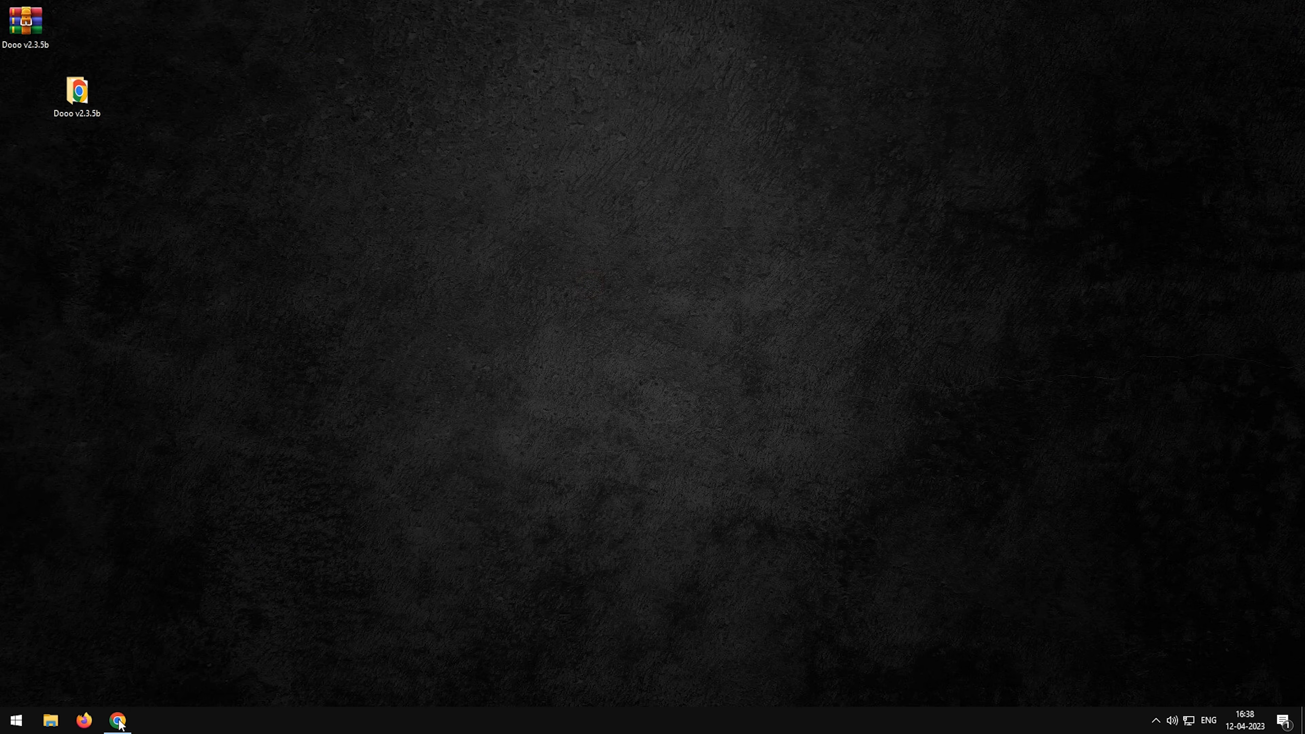
Upload the admin panel archive to the tutorials.threeminutesfix.co.in folder in the cPanel File Manager in Chrome.
click(118, 721)
click(110, 487)
click(249, 98)
click(652, 287)
click(455, 34)
key(ctrl+v)
key(Return)
click(159, 99)
click(1189, 685)
click(651, 411)
Reload the file list and extract the uploaded archive in the tutorials.threeminutesfix.co.in folder.
click(515, 124)
right_click(393, 172)
click(443, 327)
click(753, 455)
click(874, 515)
Open the installation wizard of tutorials.threeminutesfix.co.in in a new tab and check its PHP version.
double_click(291, 177)
right_click(144, 116)
click(185, 241)
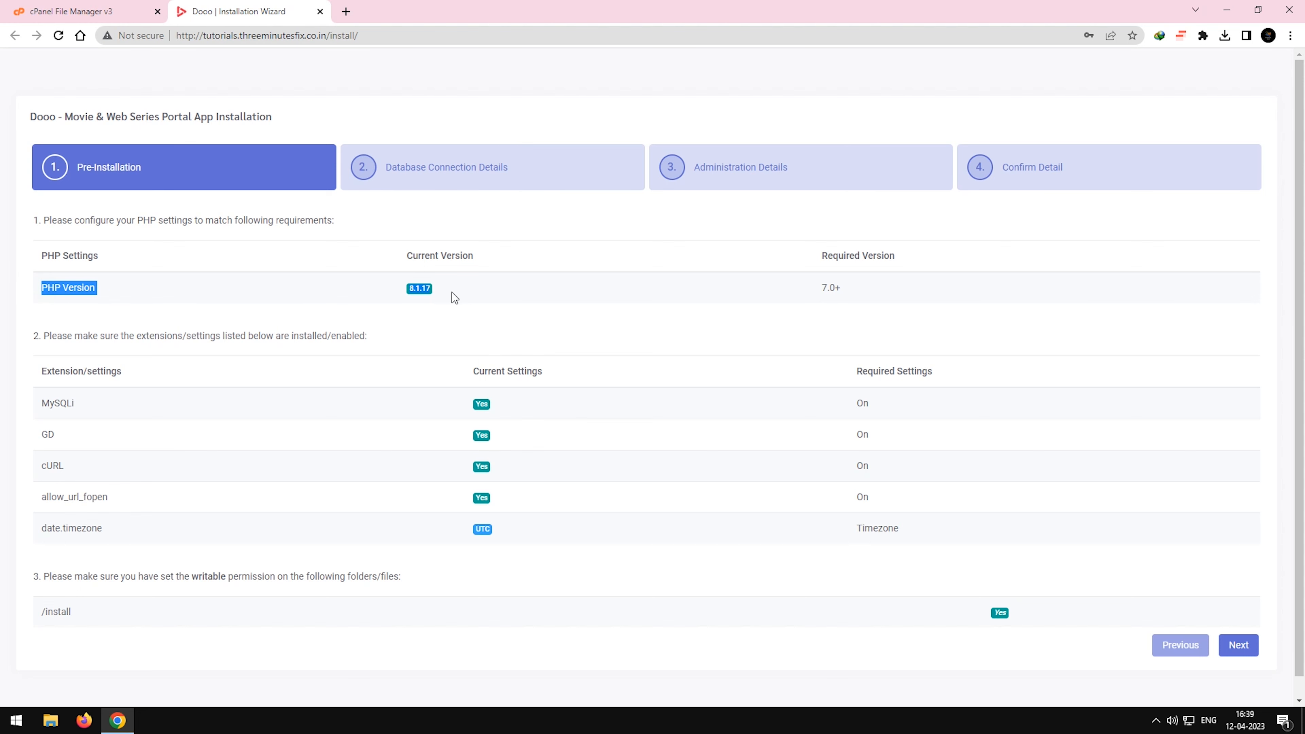
click(394, 292)
Open the cPanel tools in a separate tab, search for php and open MultiPHP Manager.
click(103, 10)
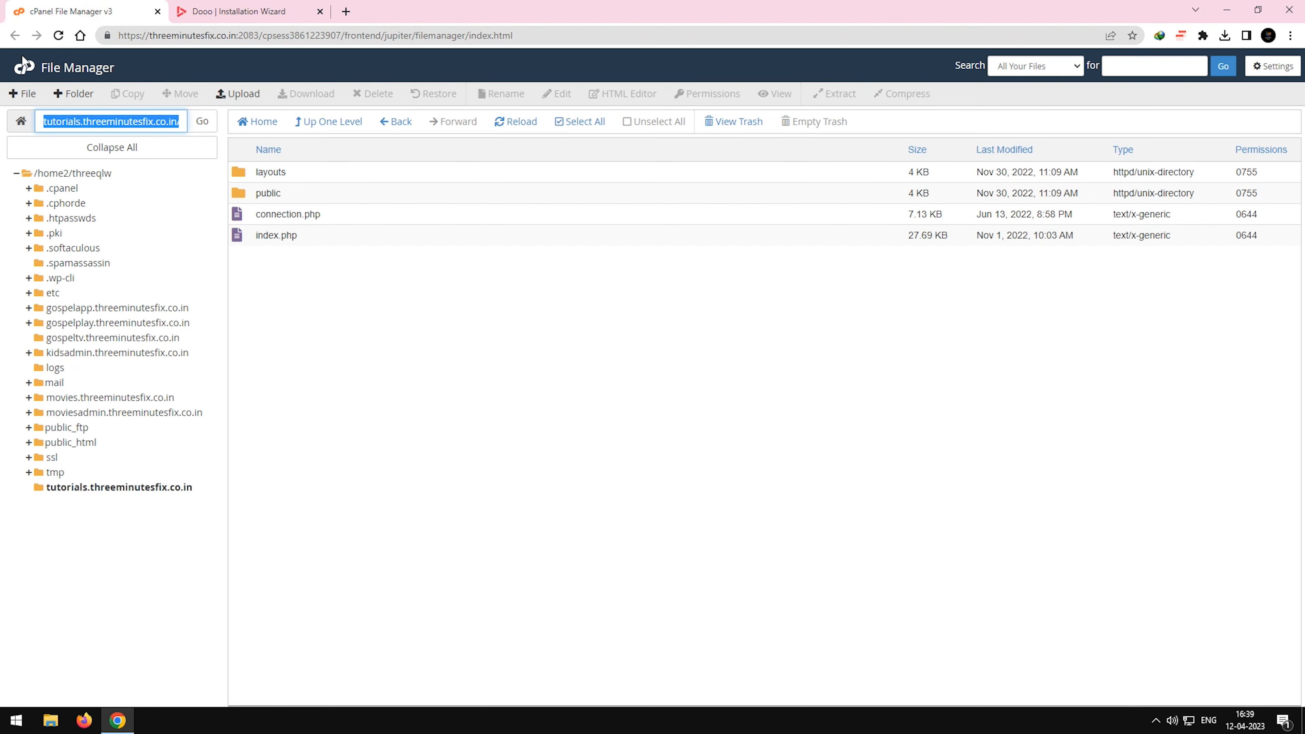
right_click(23, 67)
click(44, 77)
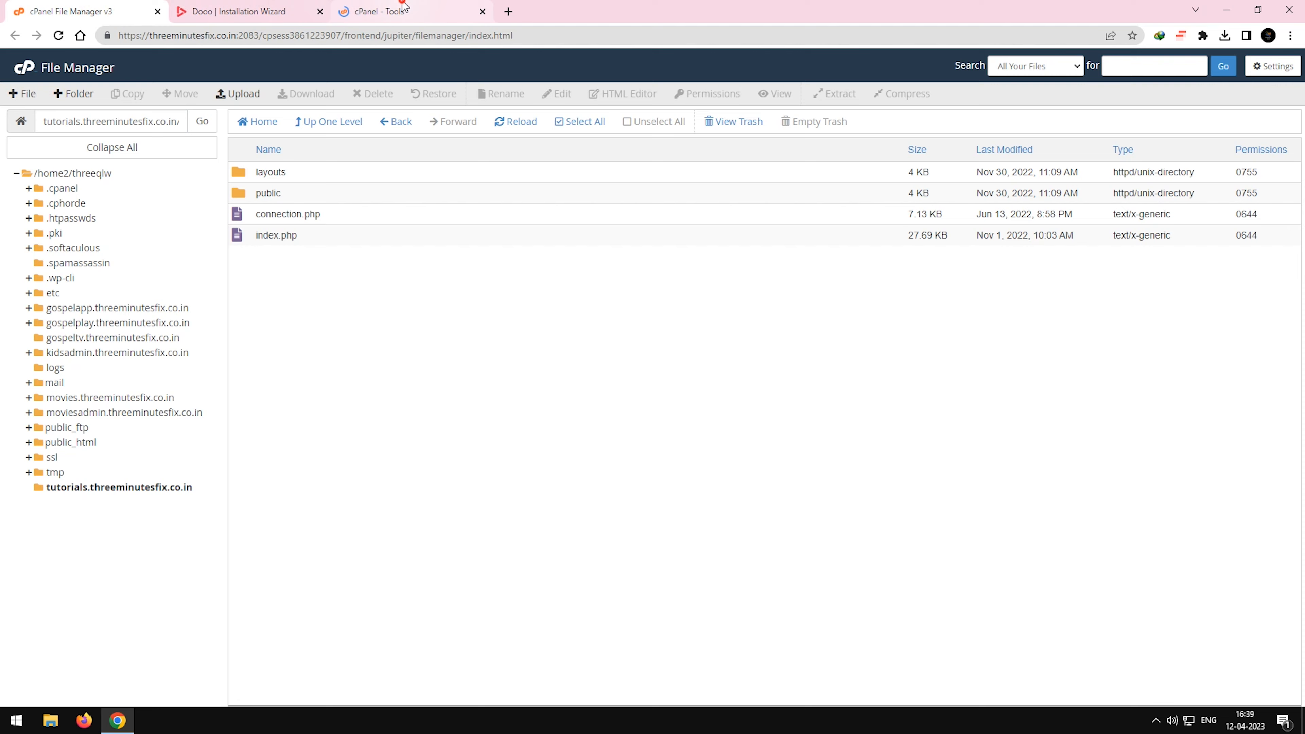
click(381, 11)
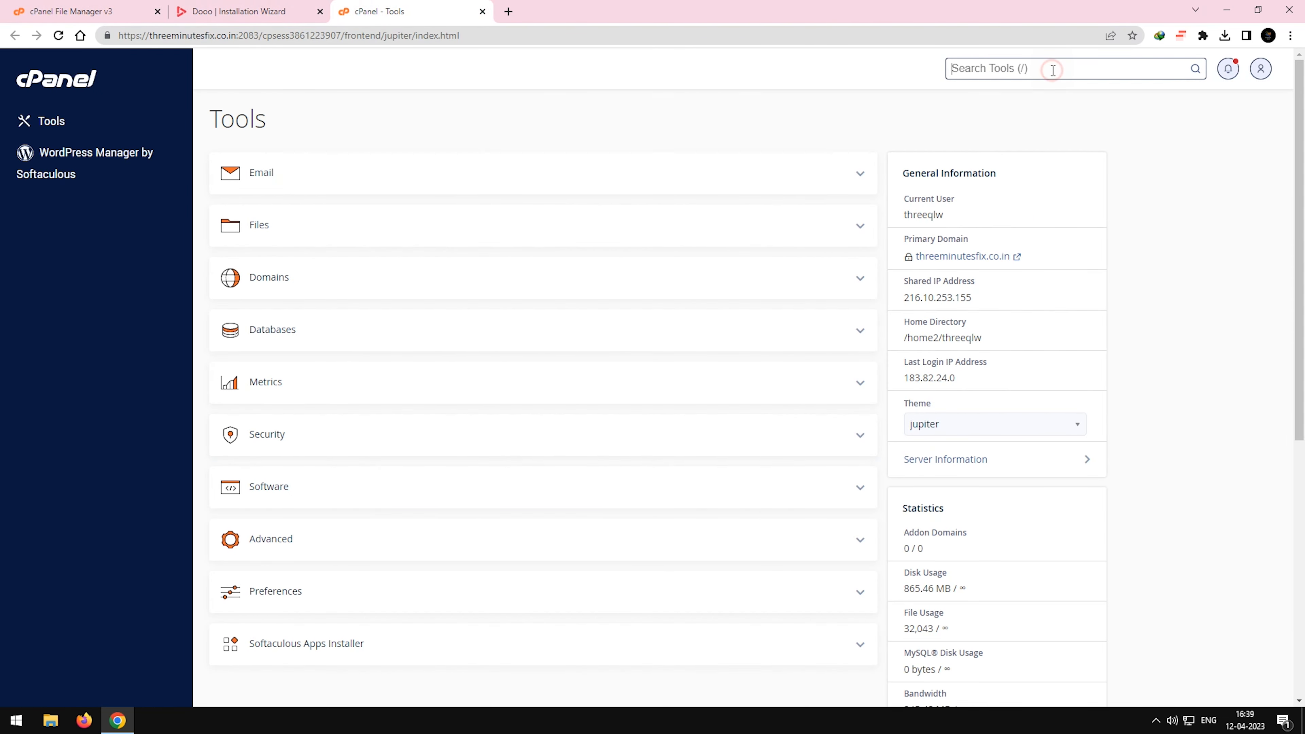
text(php)
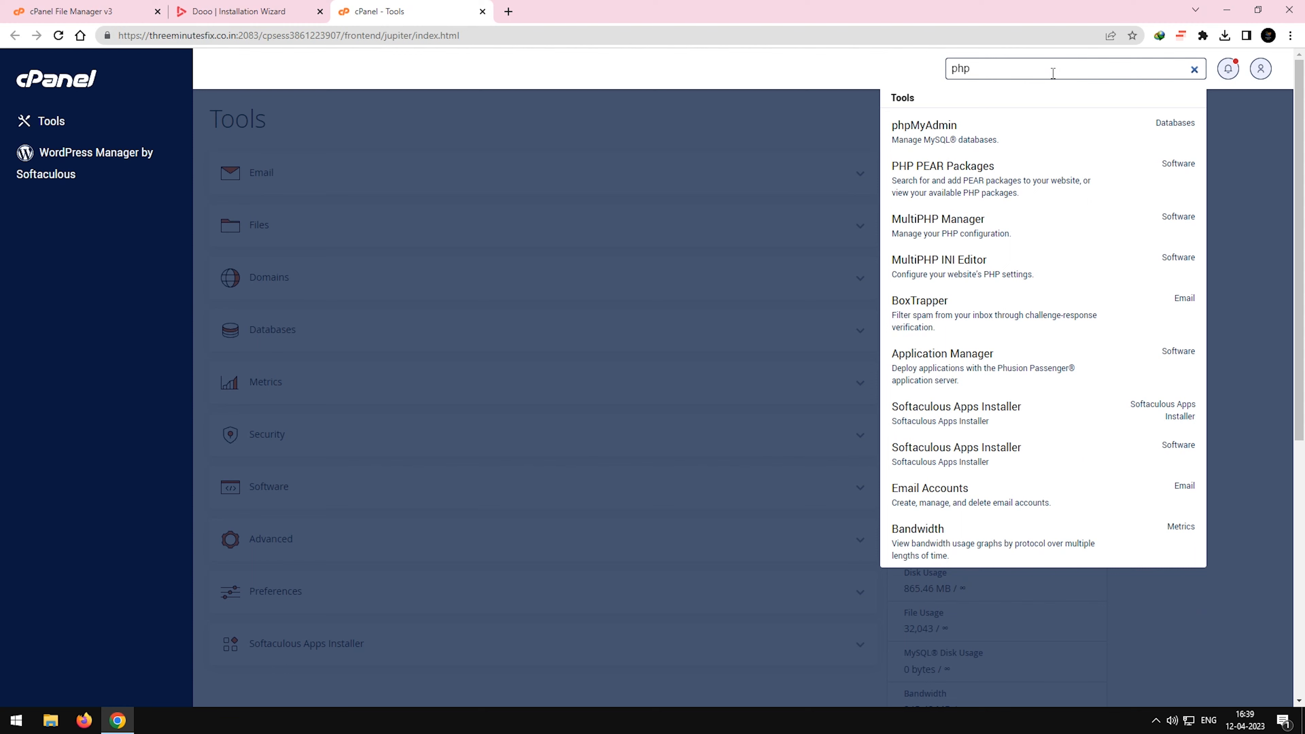
click(1031, 238)
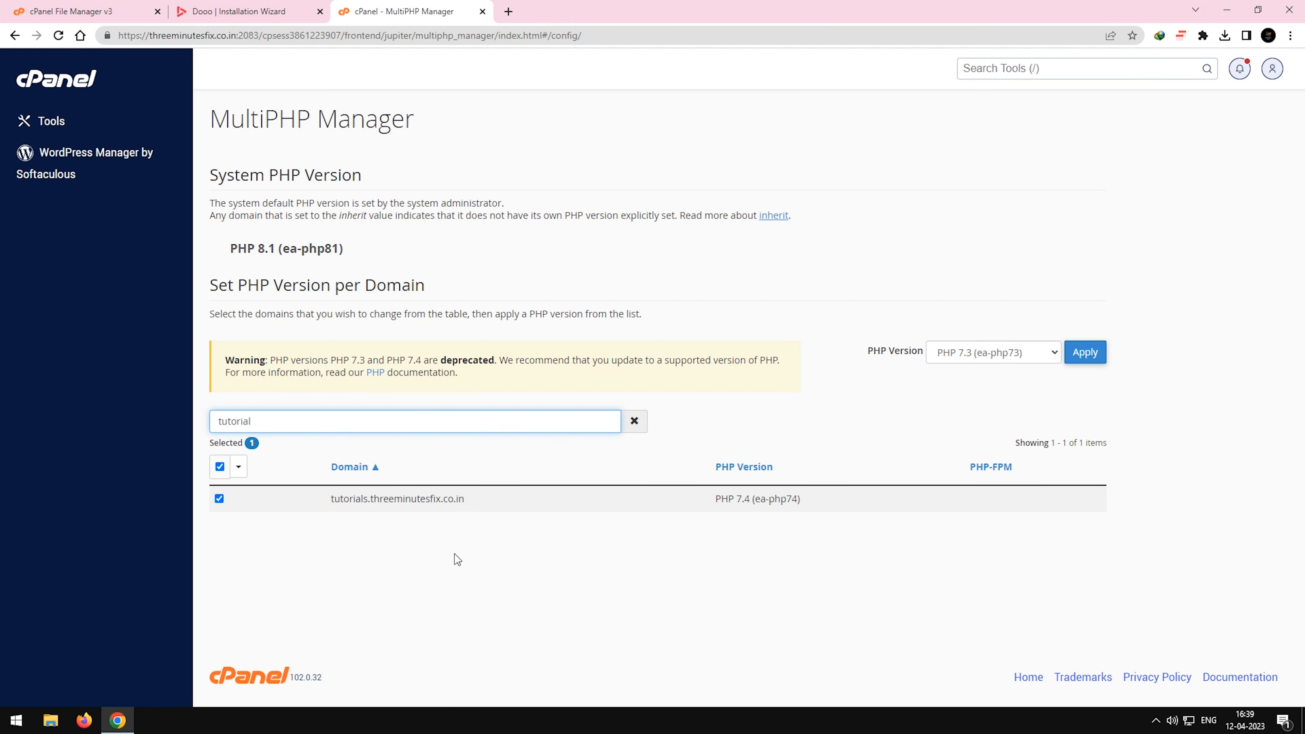
Apply PHP 7.4 (ea-php74) to the tutorials.threeminutesfix.co.in domain.
drag(318, 499, 469, 497)
click(219, 499)
click(219, 500)
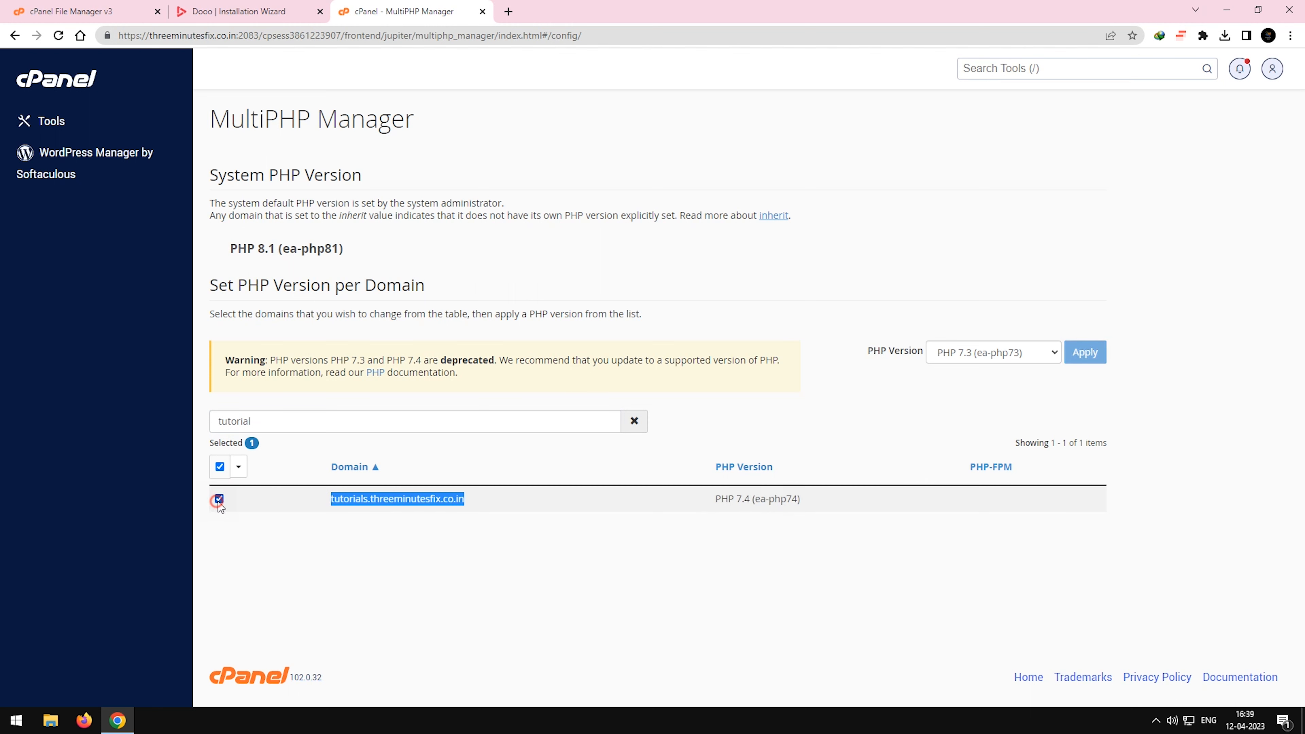
click(1037, 360)
click(994, 386)
click(995, 360)
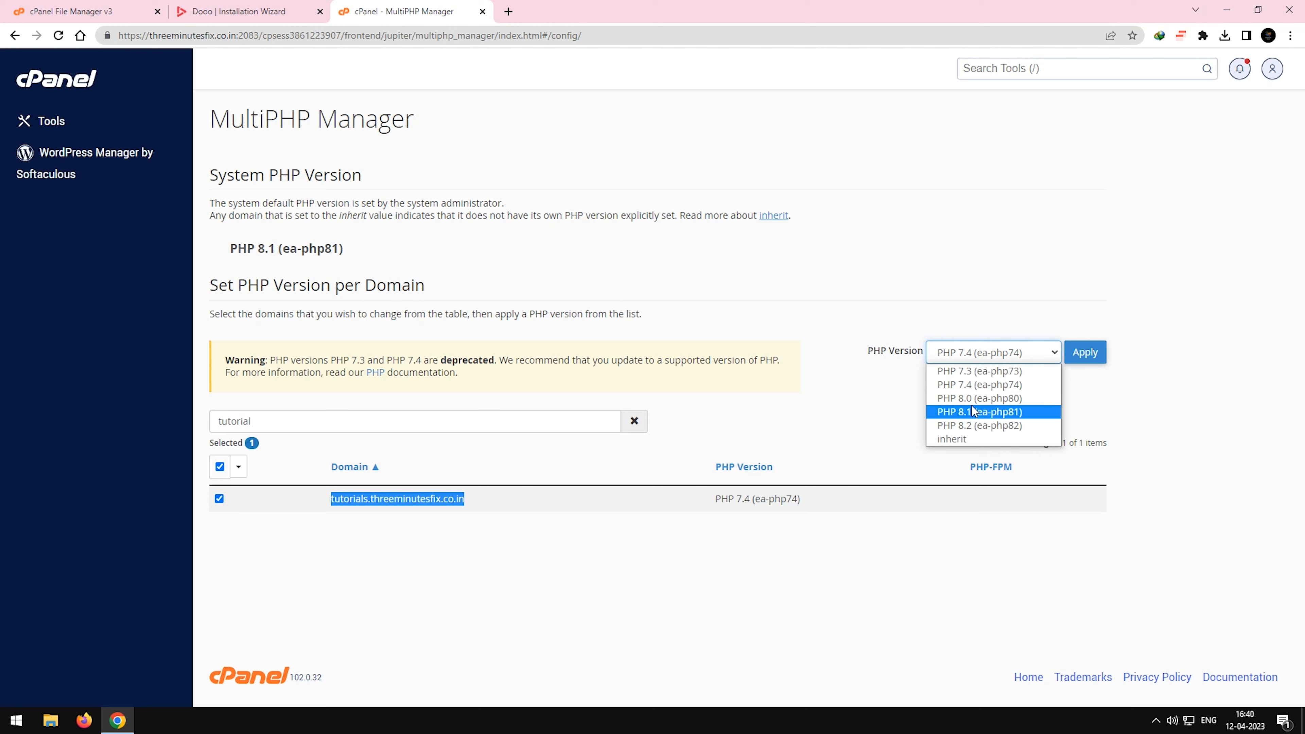
click(987, 385)
click(1086, 355)
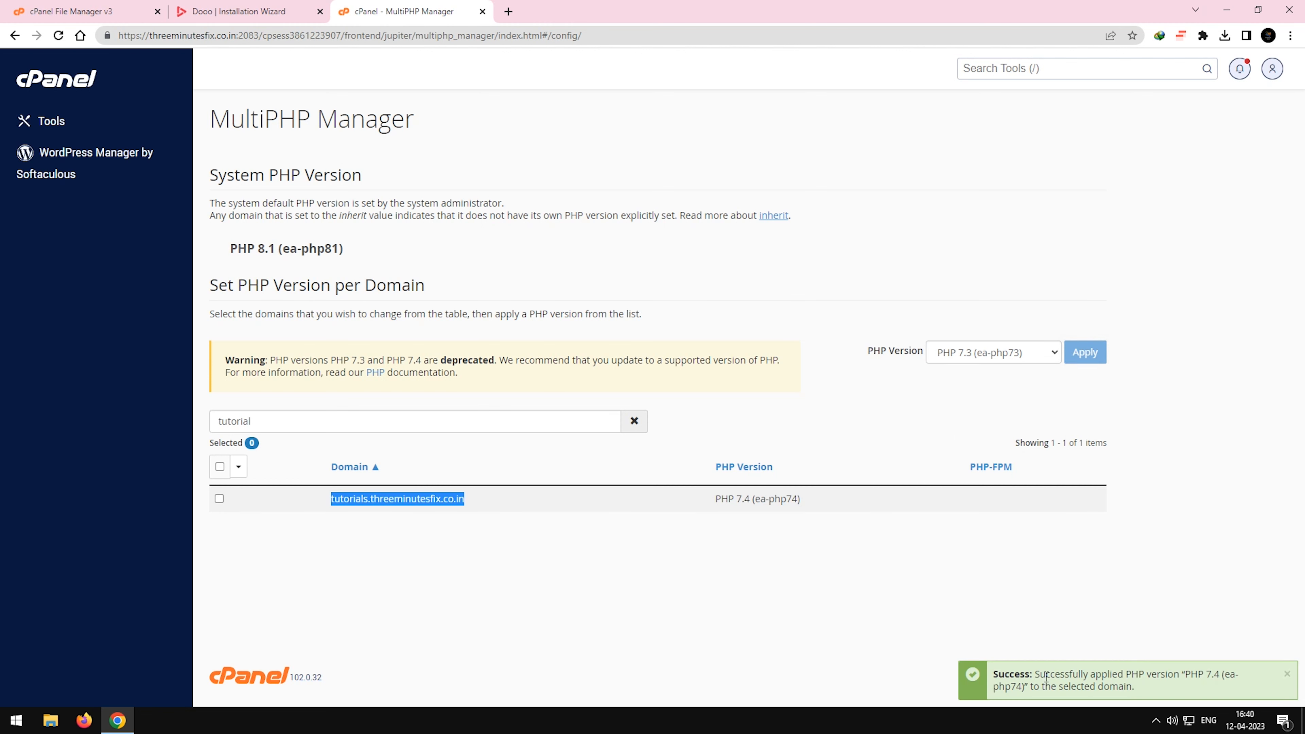
click(602, 570)
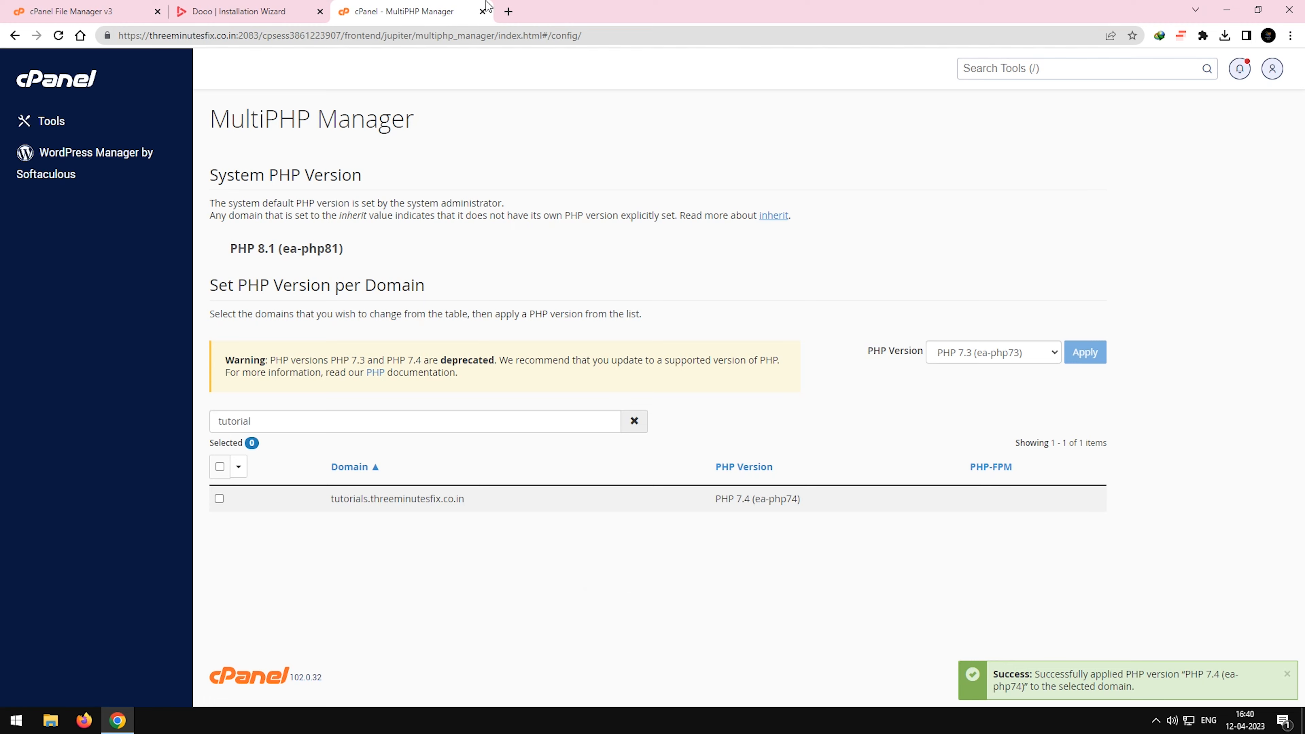
Reload the Dooo installation wizard, review the PHP version and proceed to the database connection details.
click(239, 11)
key(F5)
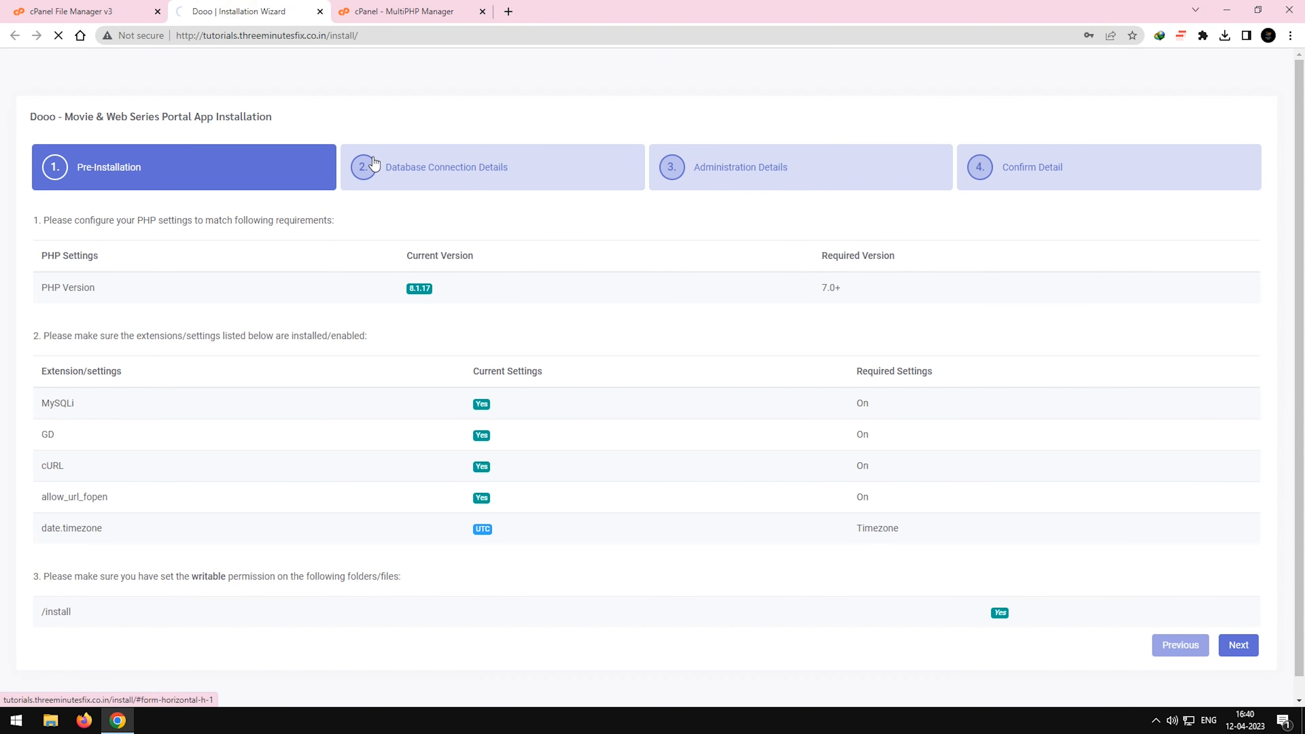
click(463, 294)
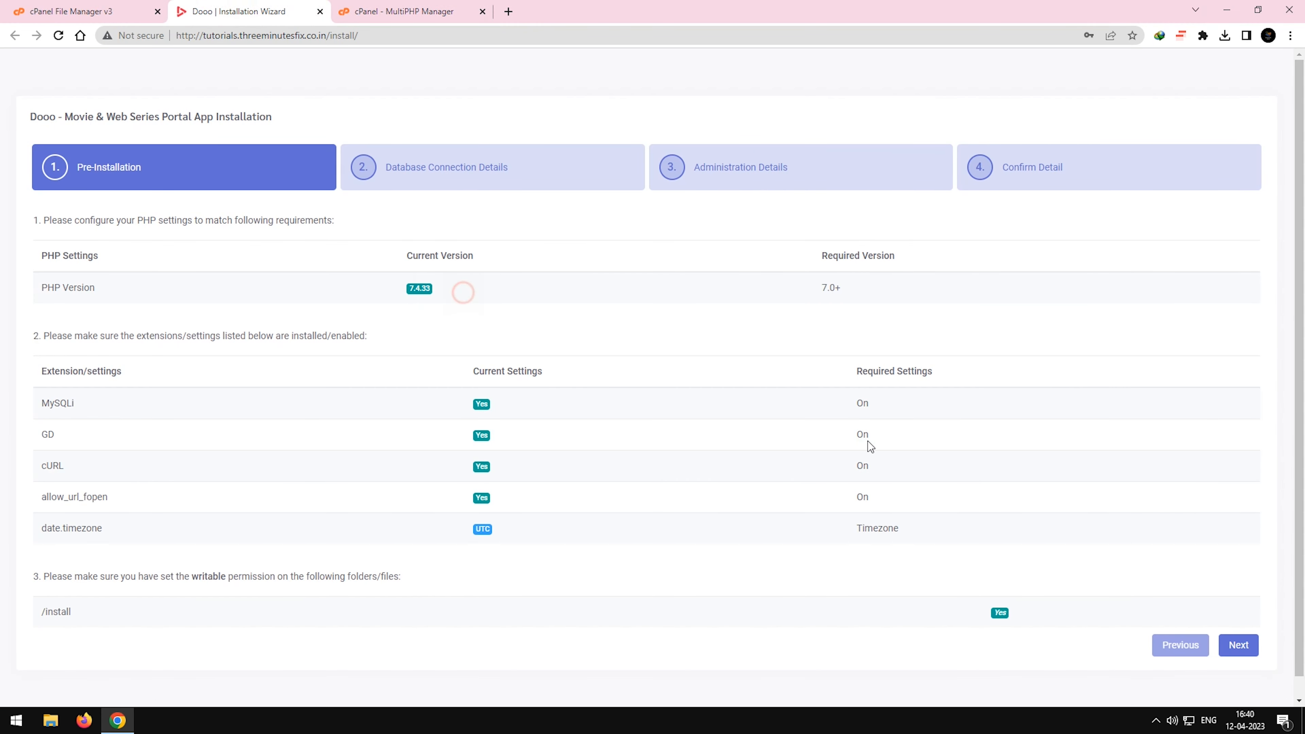
click(1227, 645)
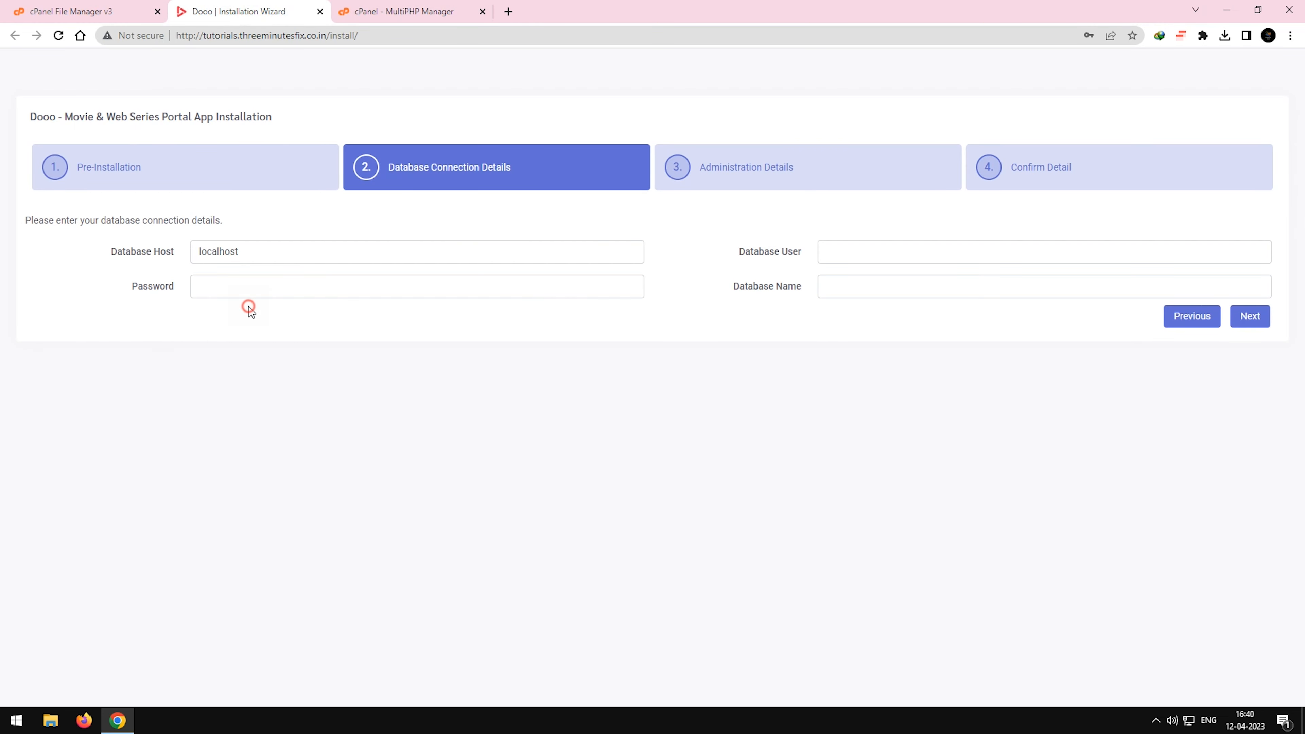
Create a new database named gospeldemodb with cPanel's MySQL Database Wizard.
click(283, 294)
click(862, 249)
click(762, 362)
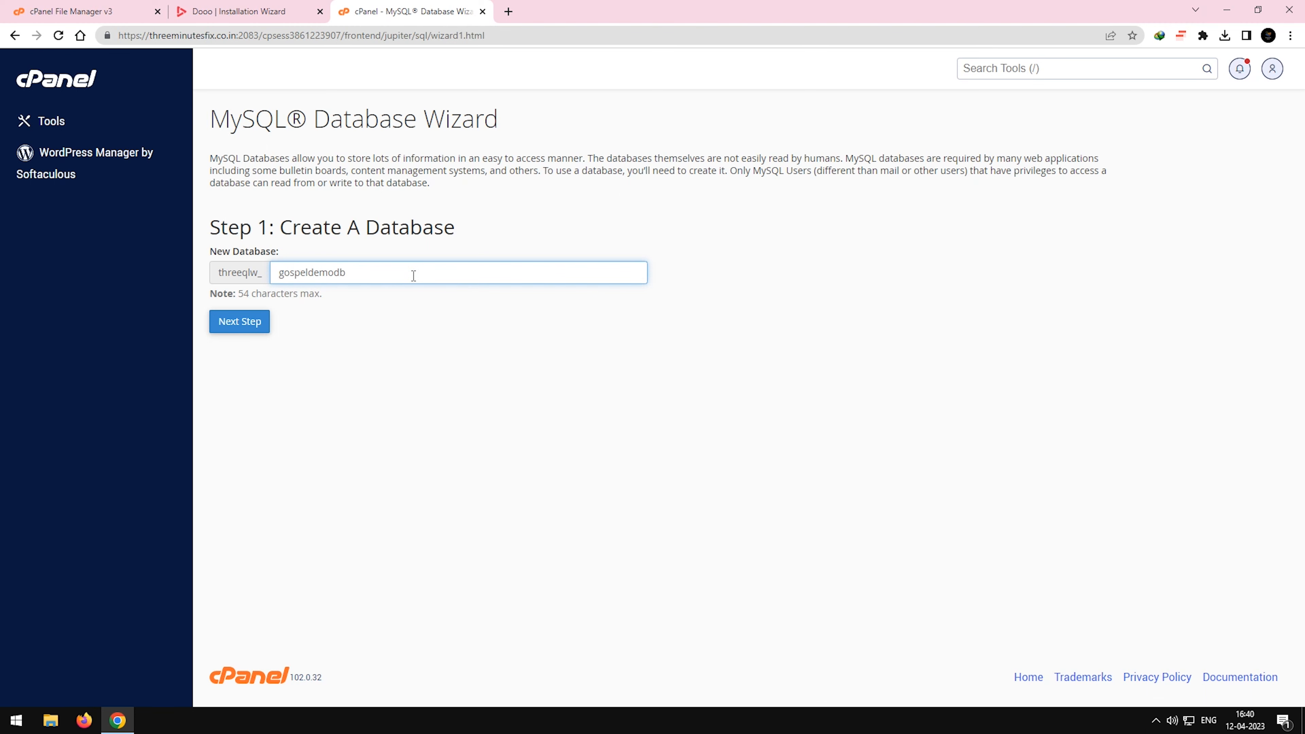
key(ctrl+a)
click(253, 324)
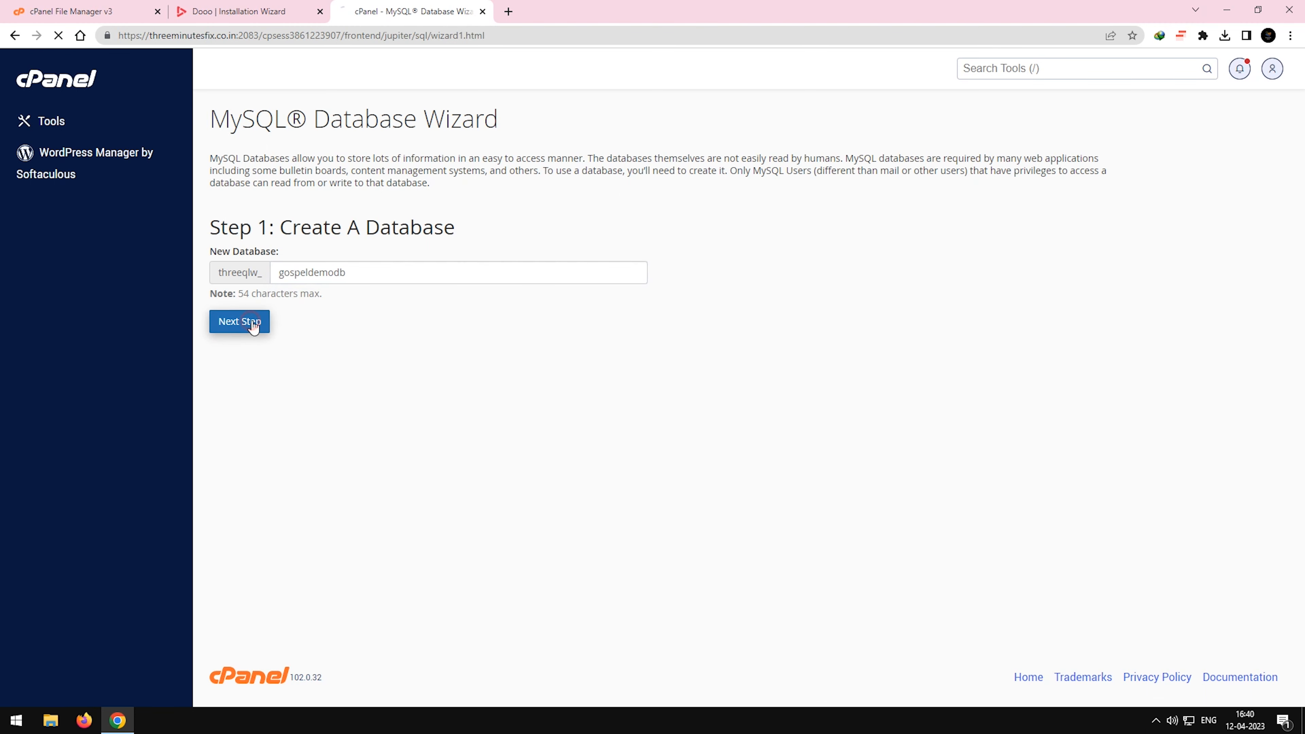
Copy the new database's full name into the installer's Database Name field.
double_click(529, 154)
key(ctrl+c)
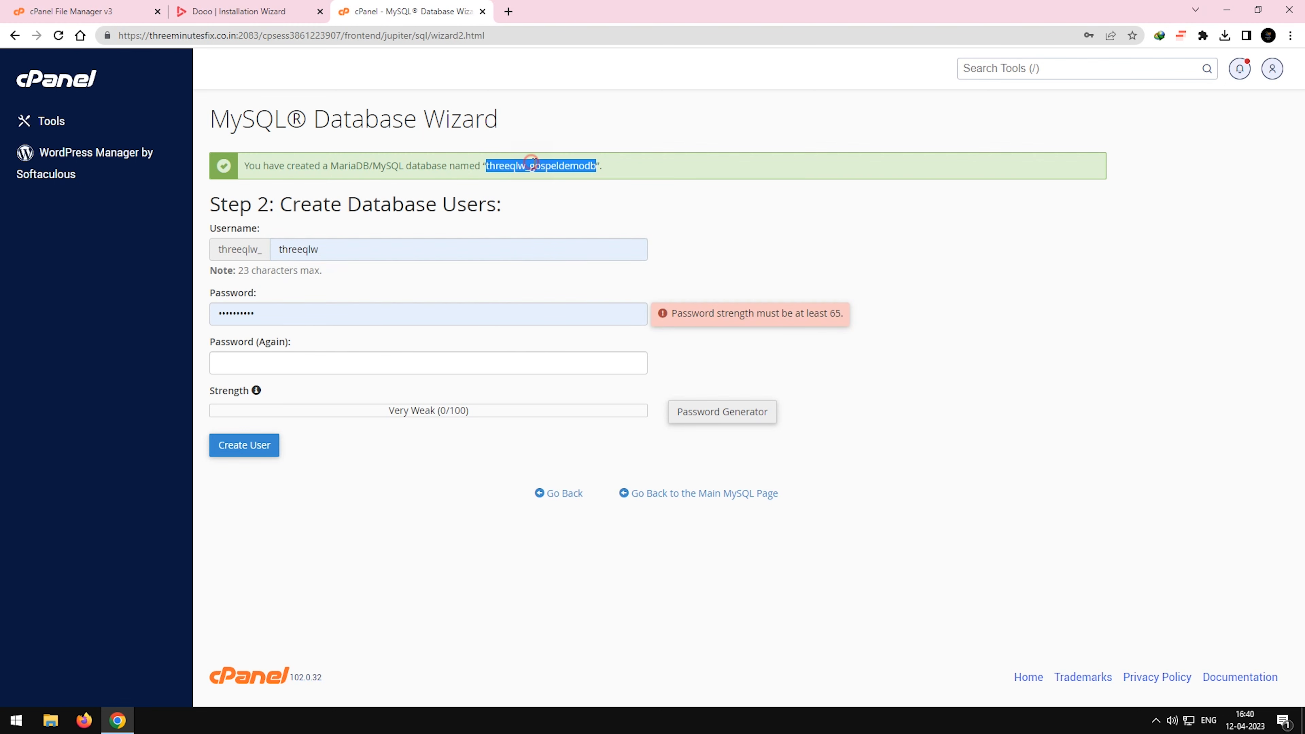
click(228, 10)
key(ctrl+v)
click(445, 13)
Create the database user gospeldemouser with a generated password.
double_click(361, 245)
text(gospeld)
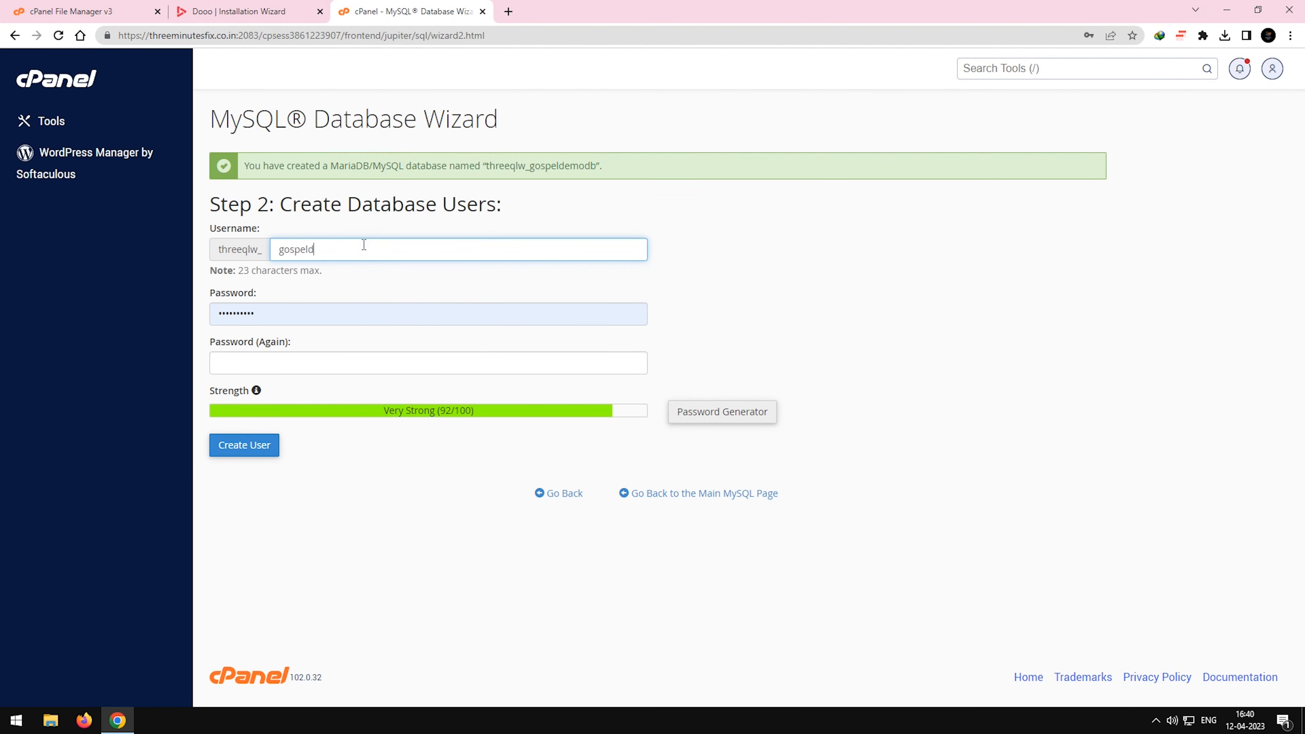
click(719, 412)
click(539, 408)
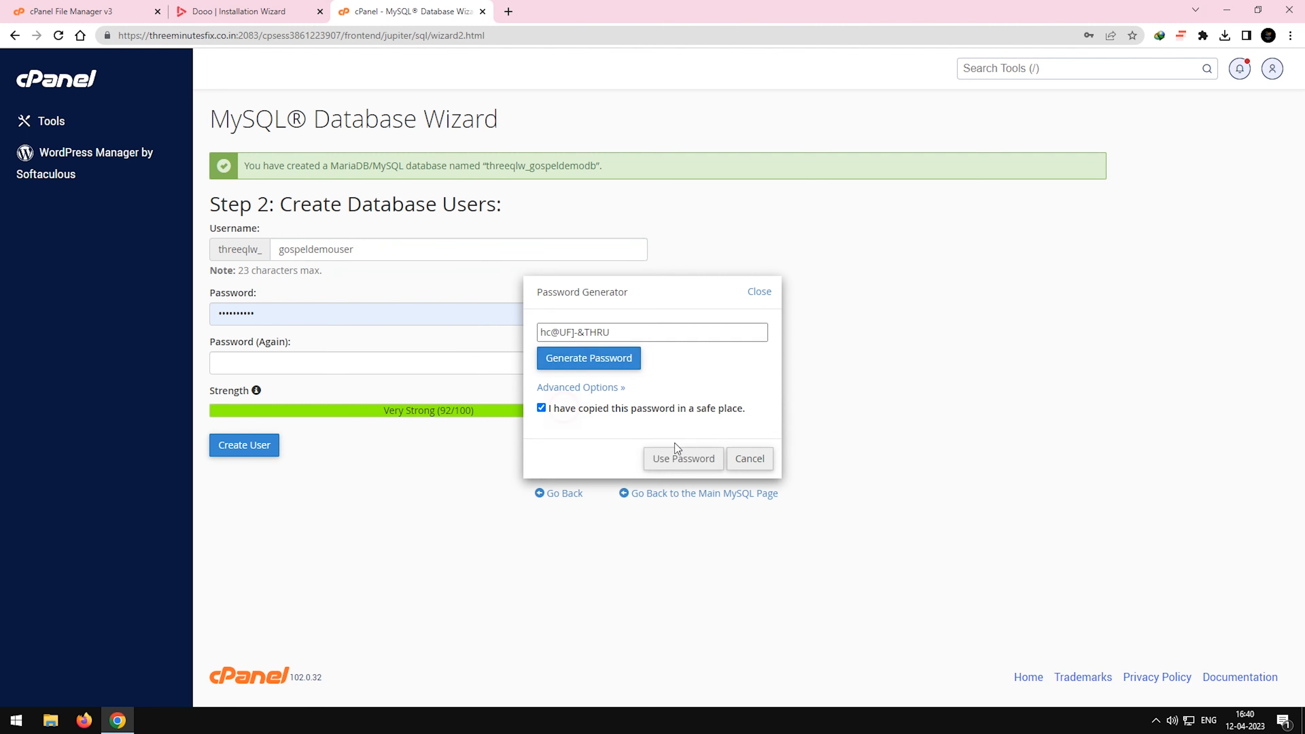
click(678, 458)
Copy the generated password and the full database username into the installer's Password and Database User fields.
click(239, 11)
click(383, 285)
key(ctrl+v)
click(424, 12)
double_click(534, 166)
click(260, 11)
click(837, 250)
text(threeqlw_gospeldemouser)
click(413, 11)
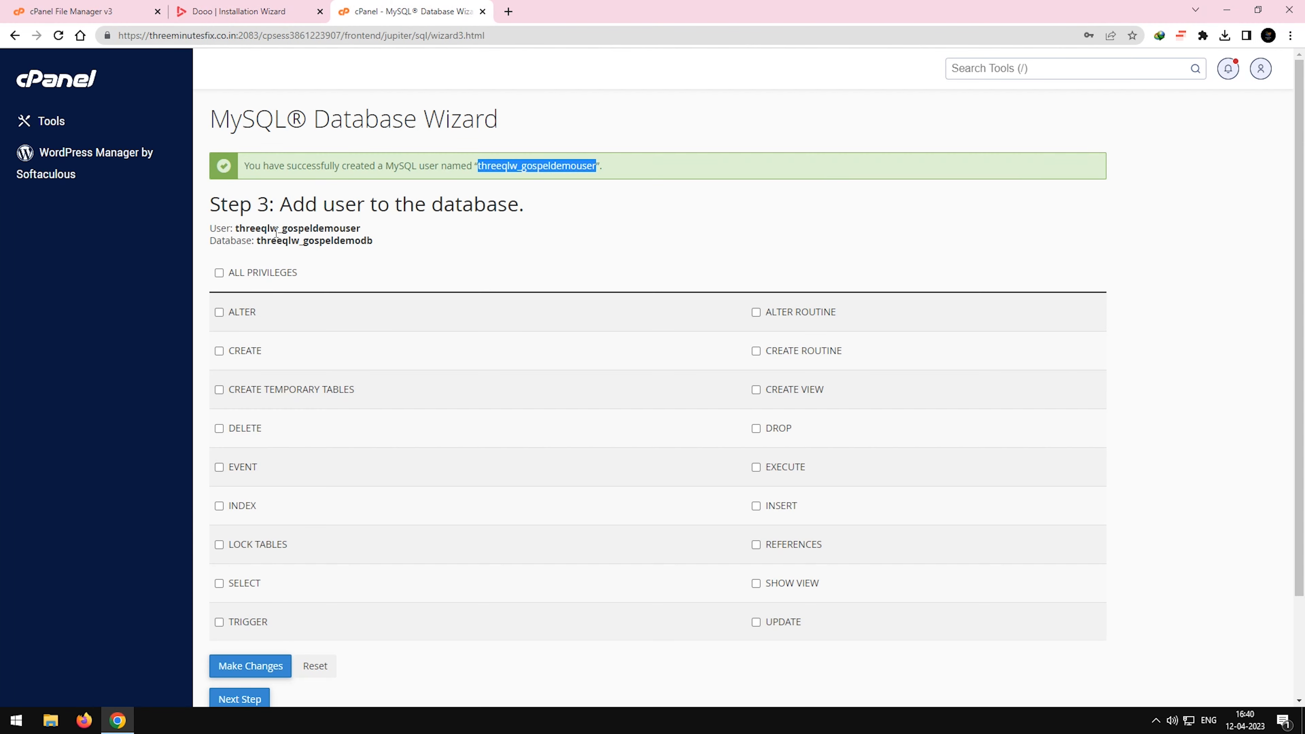
Grant the new database user ALL PRIVILEGES on the gospeldemodb database.
click(219, 269)
scroll(344, 473, down, 2)
click(256, 547)
Submit the installer's database details, then enter and submit the administrator's first name, last name, email and password.
click(275, 12)
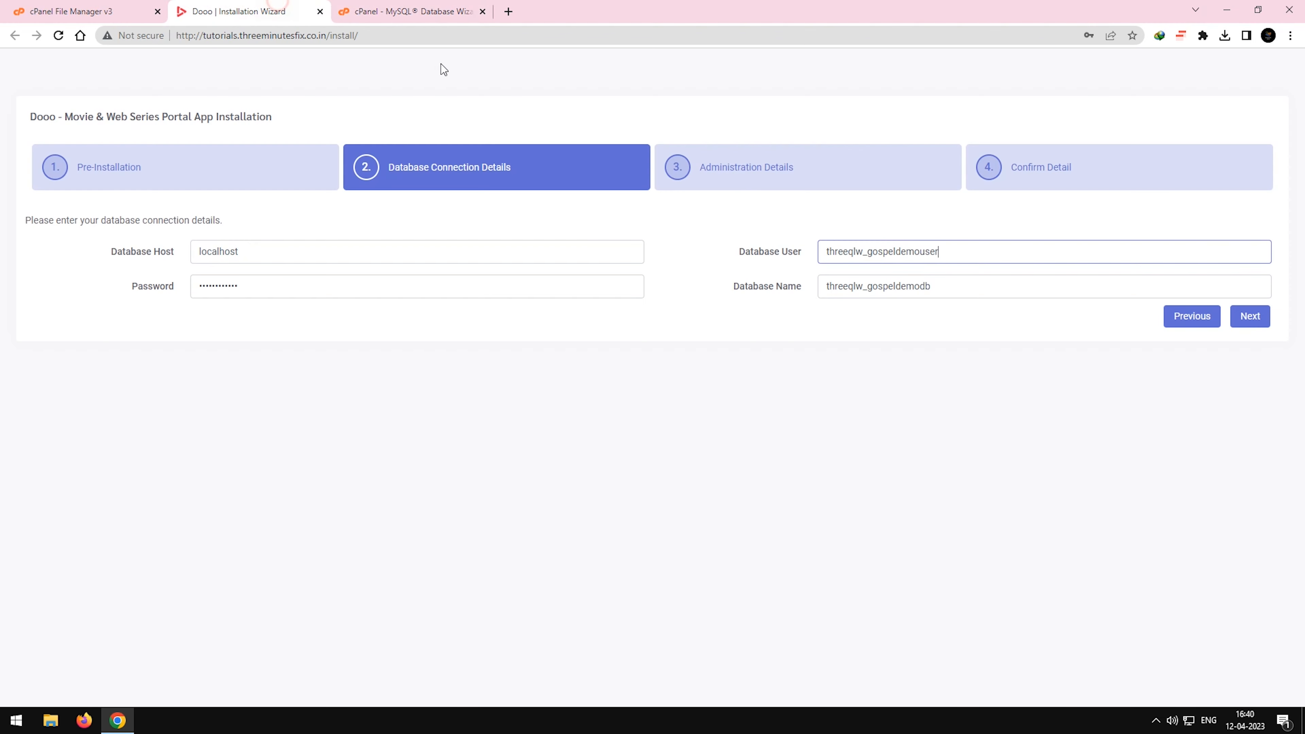
click(1250, 316)
click(330, 254)
text(windows)
key(Tab)
text(expert)
key(Tab)
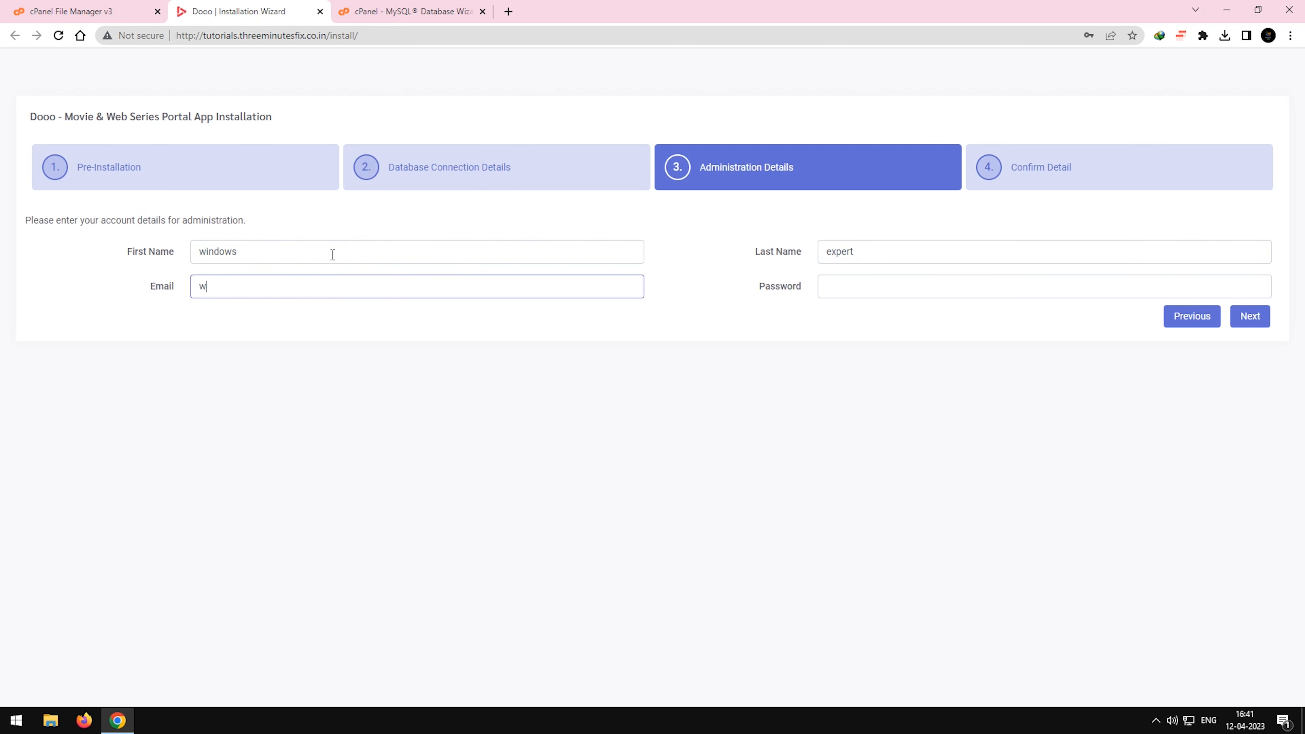
key(Tab)
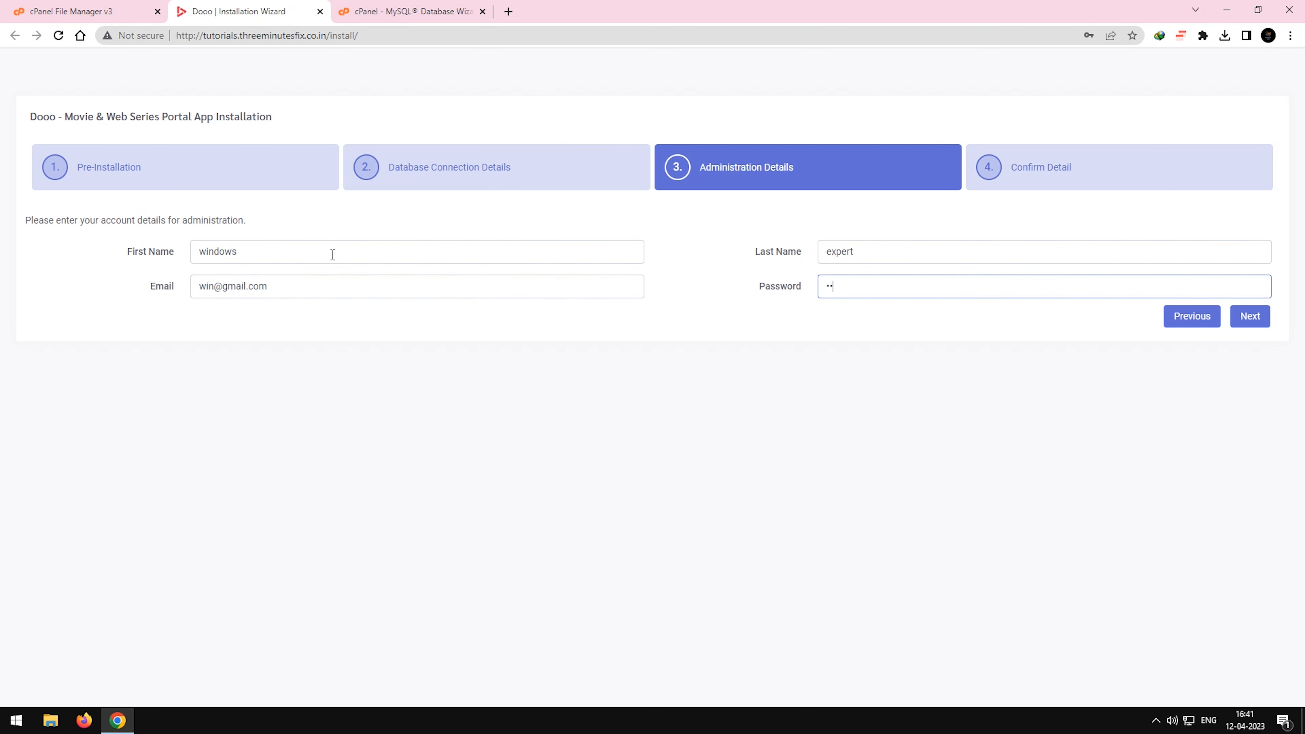
click(1249, 316)
Agree to the Terms and Conditions, paste the licence code and finish the Dooo installation.
click(47, 281)
click(342, 250)
key(ctrl+v)
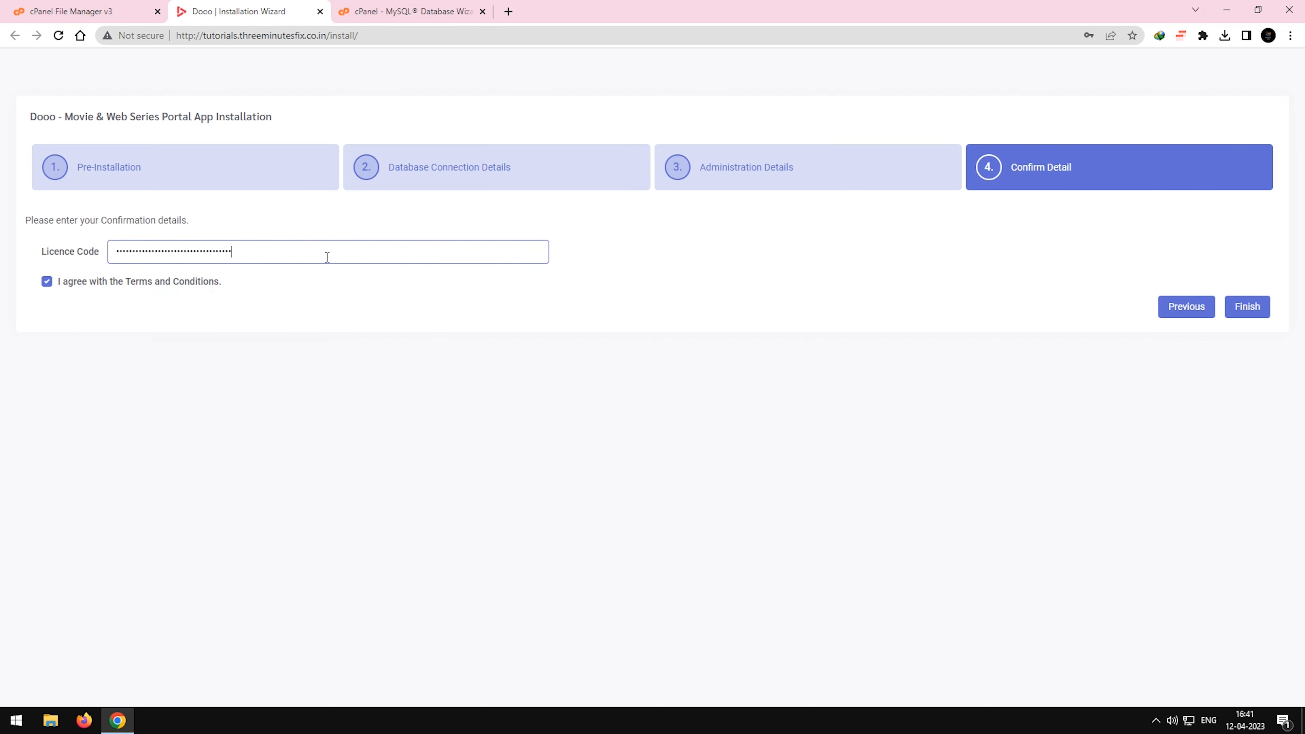
click(1254, 307)
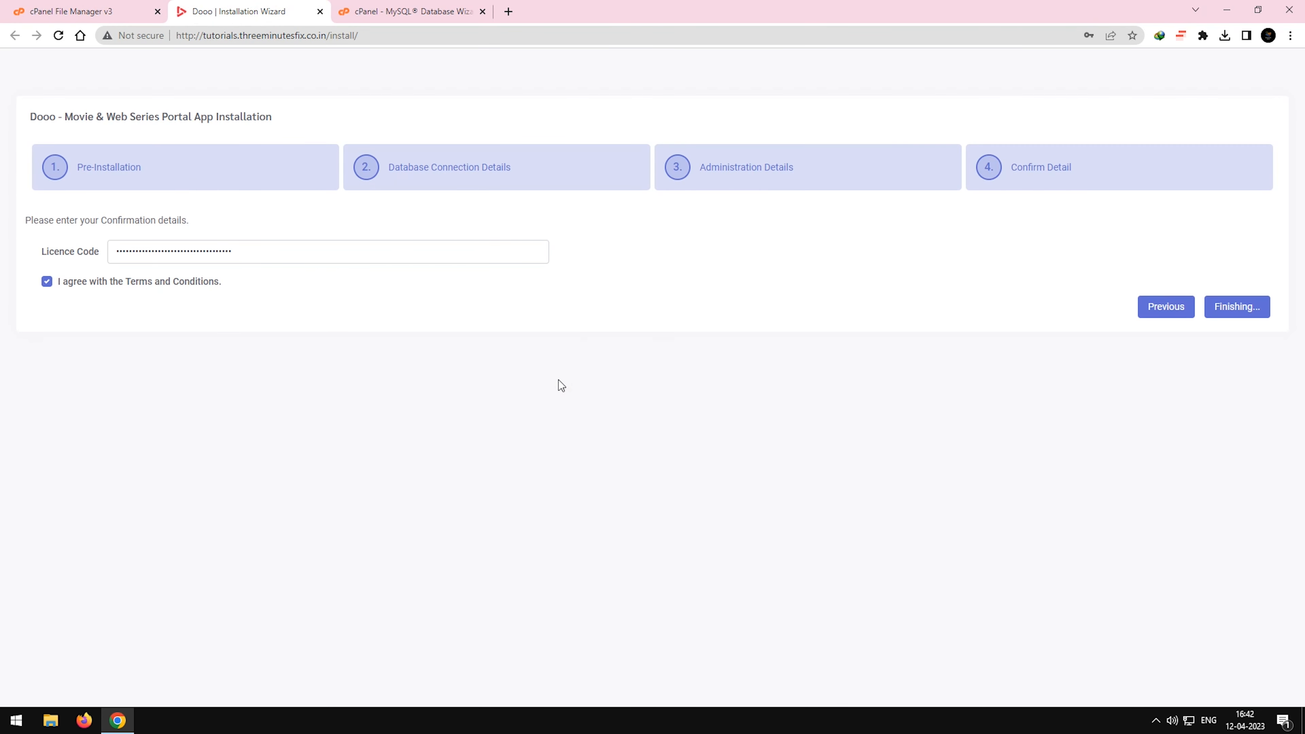
Log in to the Dooo admin panel with the administrator's saved email and password.
click(649, 265)
text(wi)
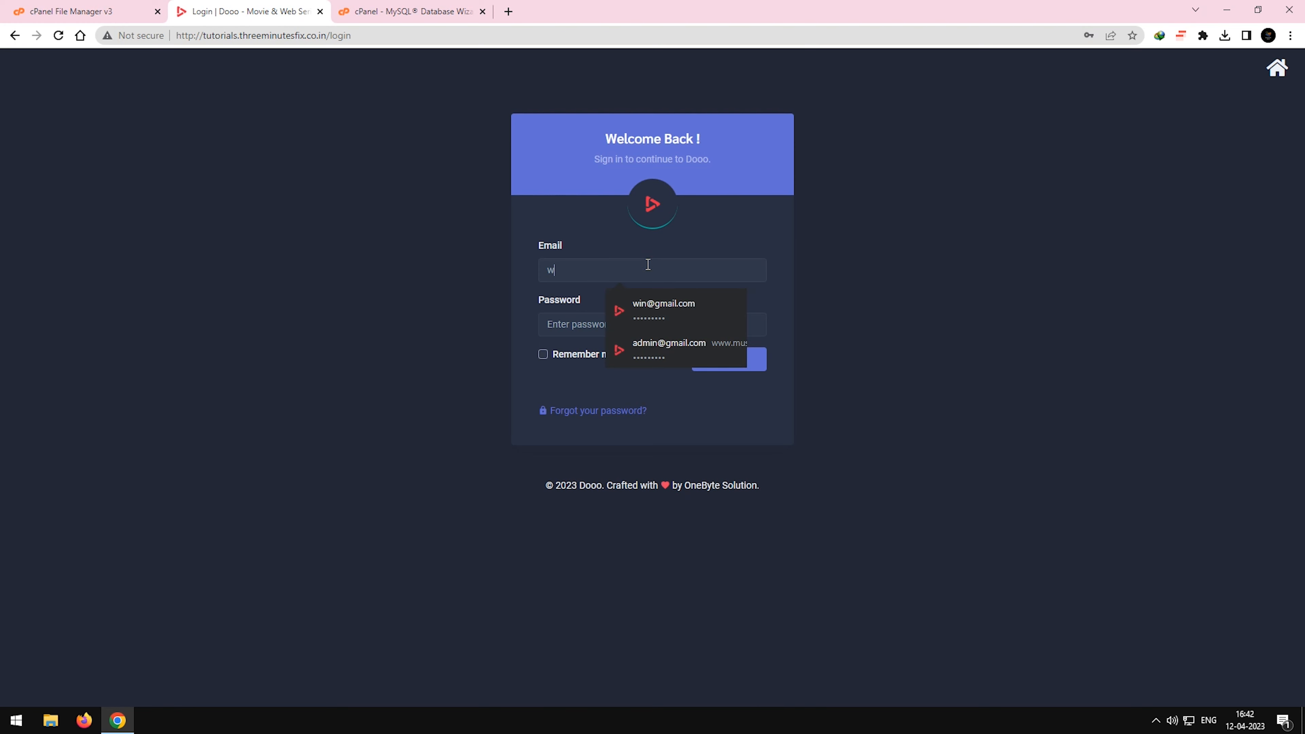
key(Down)
key(Return)
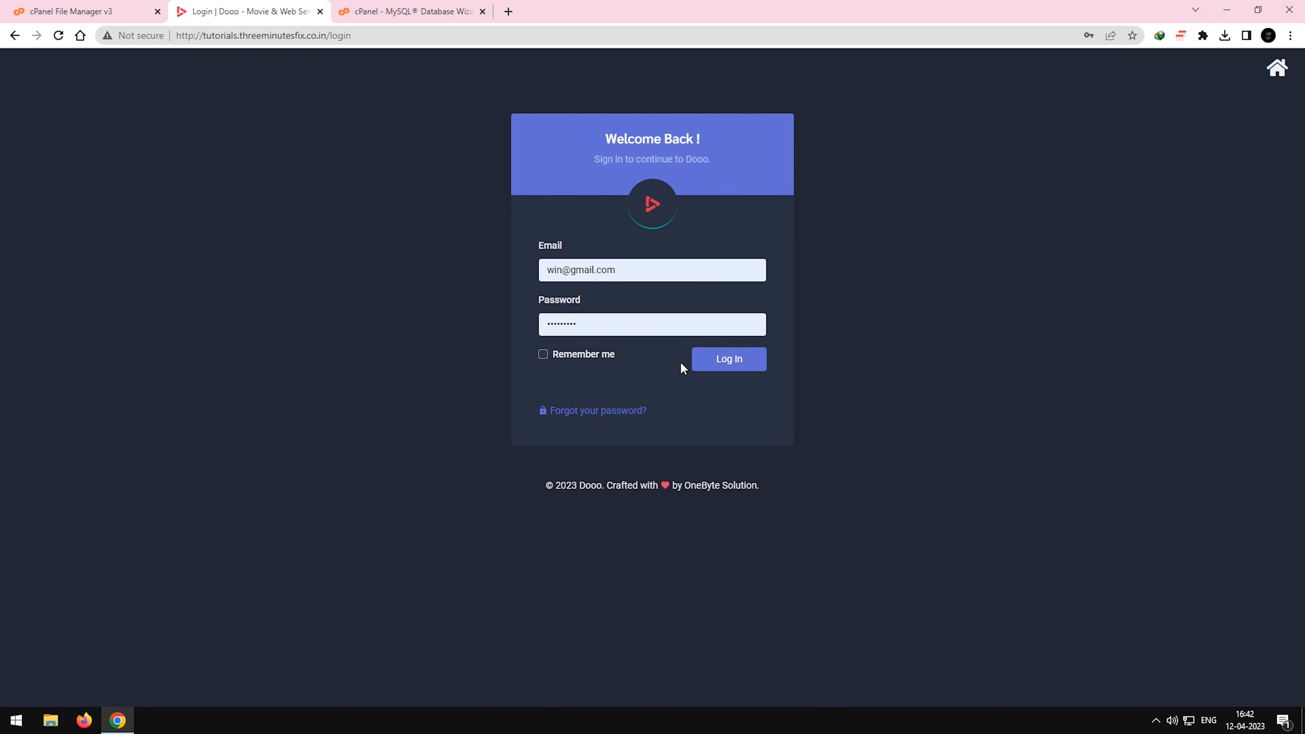
click(717, 370)
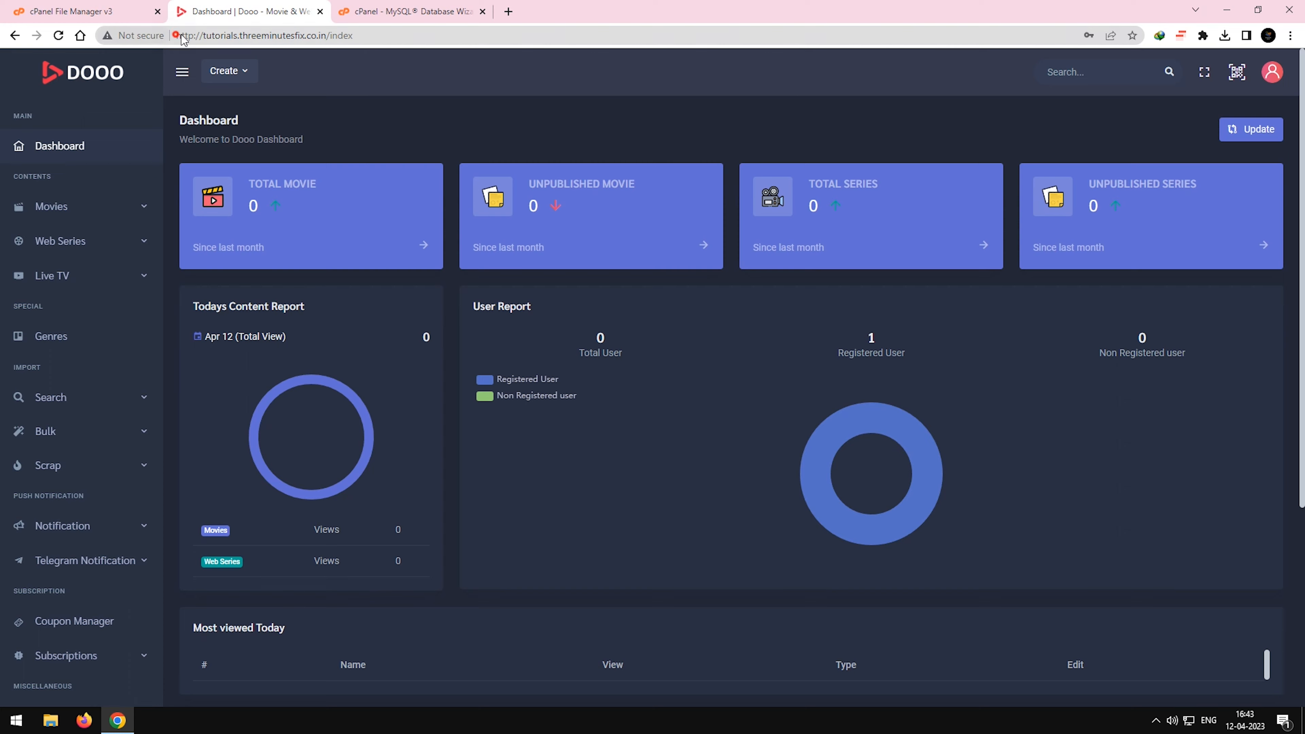
click(193, 37)
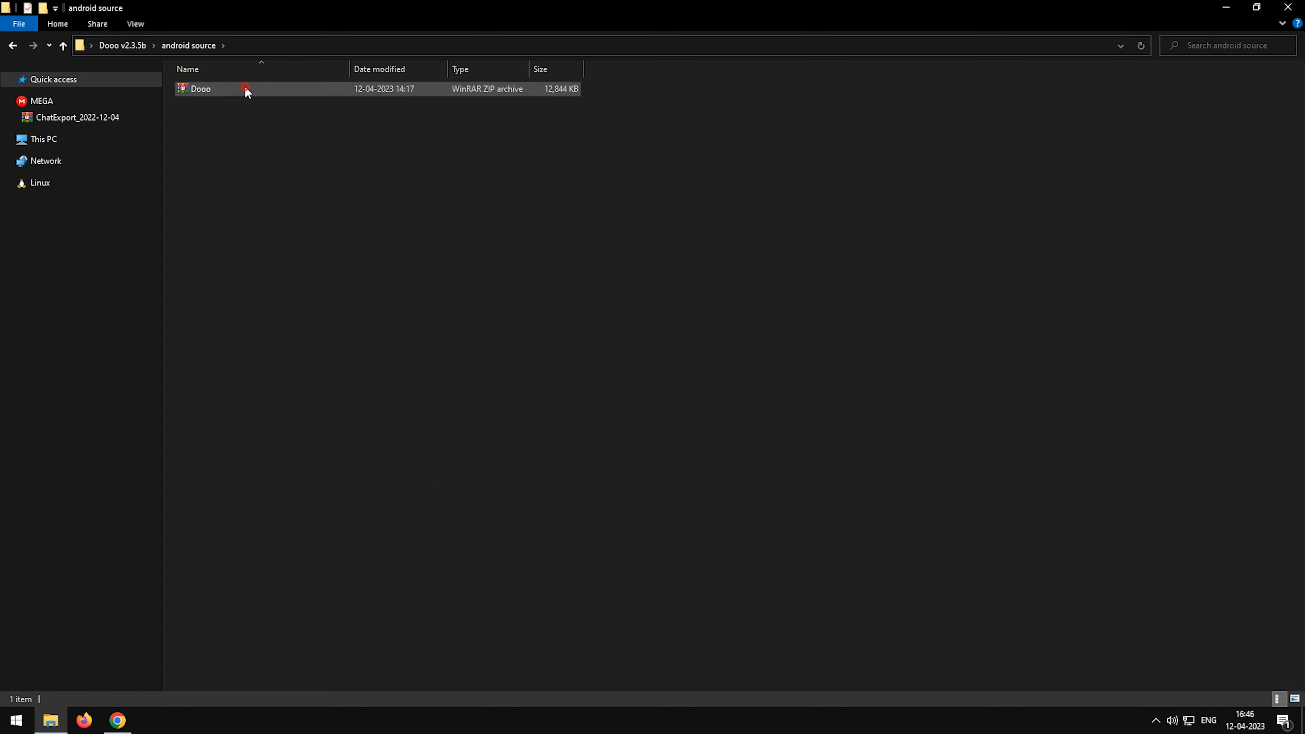
Extract the Dooo archive inside the android source folder in File Explorer and open the extracted Dooo folder.
right_click(248, 88)
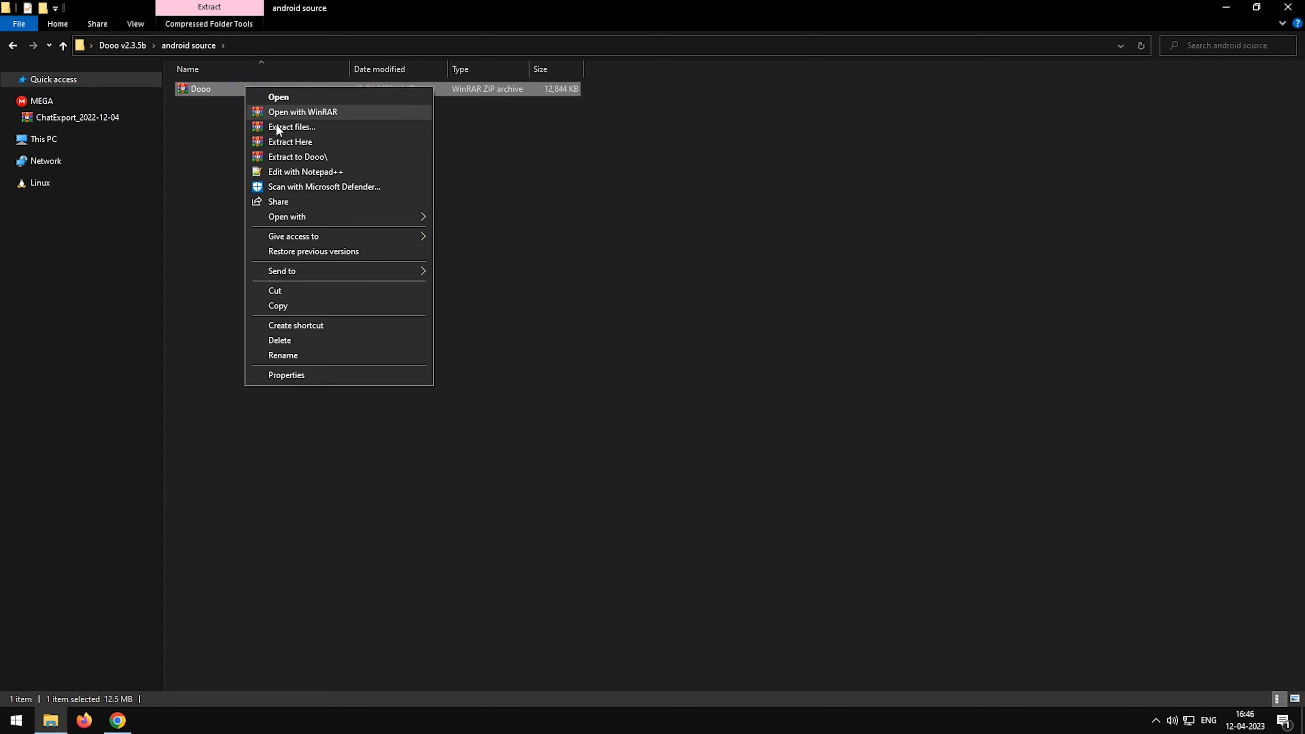
click(302, 144)
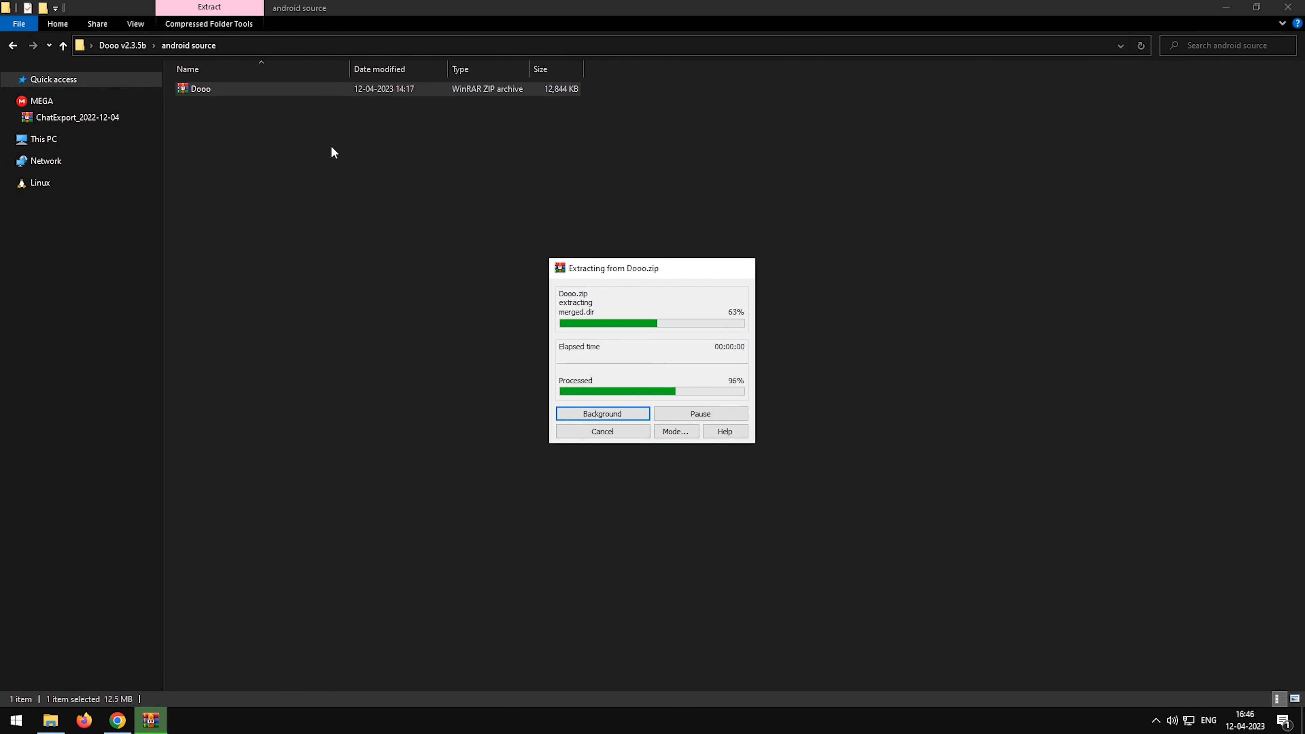
double_click(426, 91)
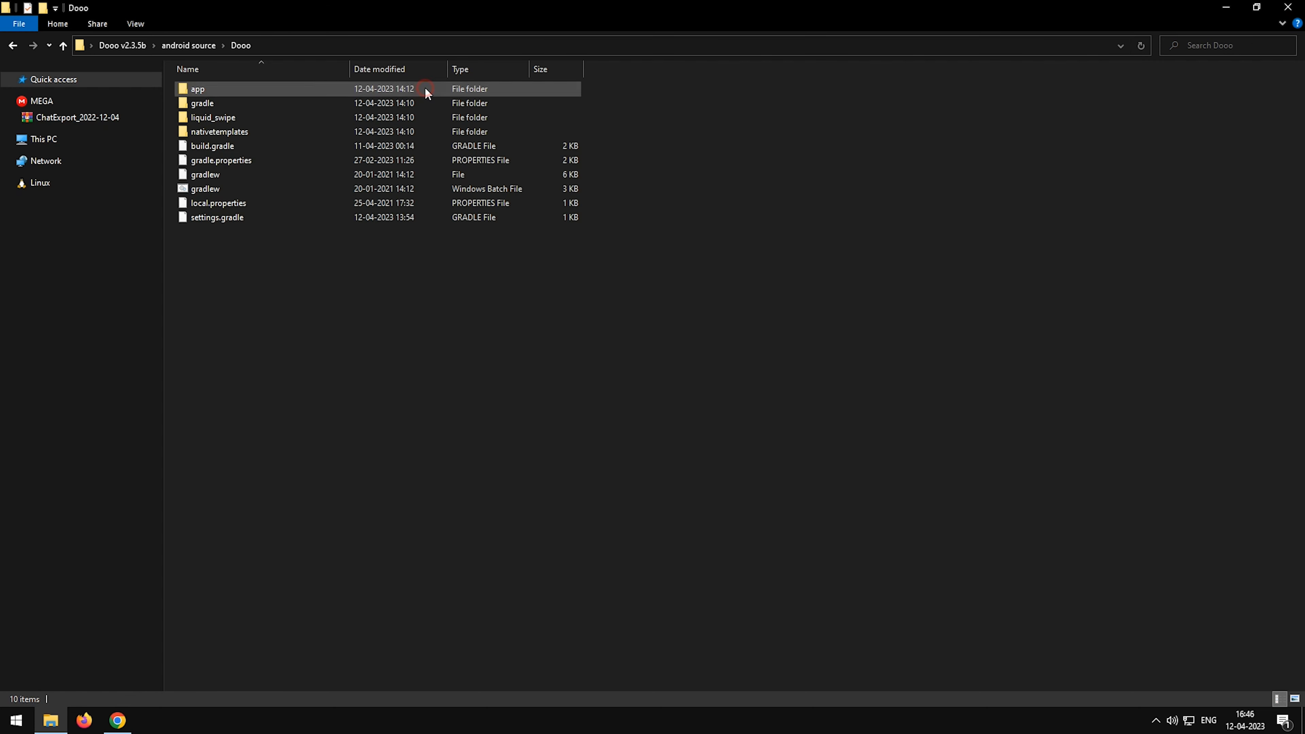
click(505, 47)
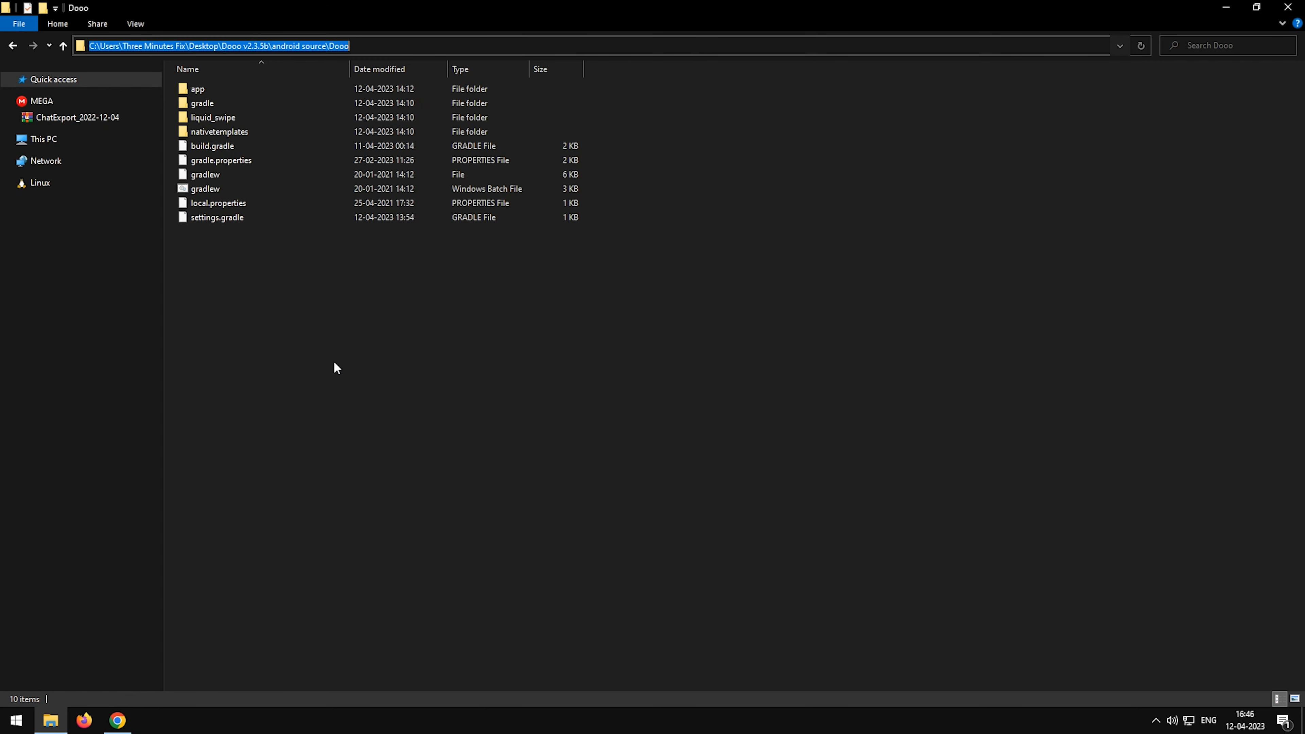
click(311, 392)
Launch Android Studio, open the Dooo project from the Dooo v2.3.5b android source folder and accept the replacement SDK path.
key(super)
text(a)
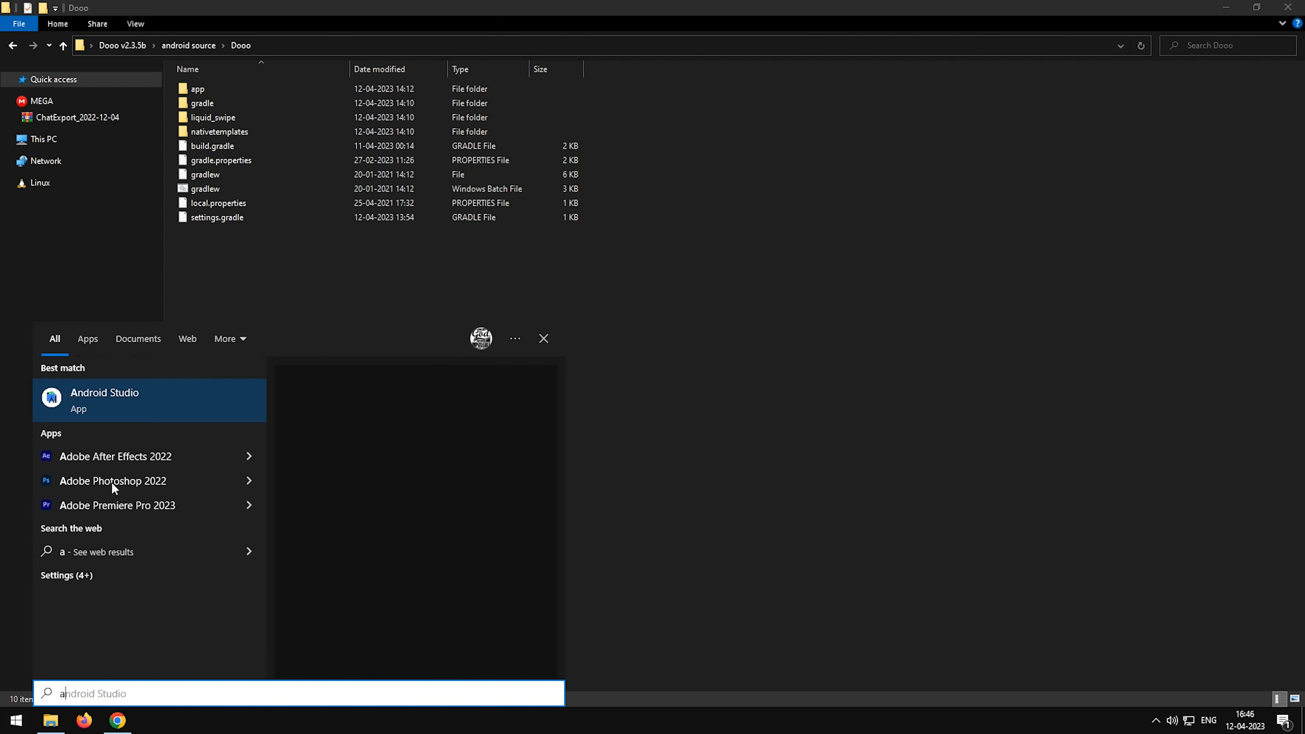
click(139, 408)
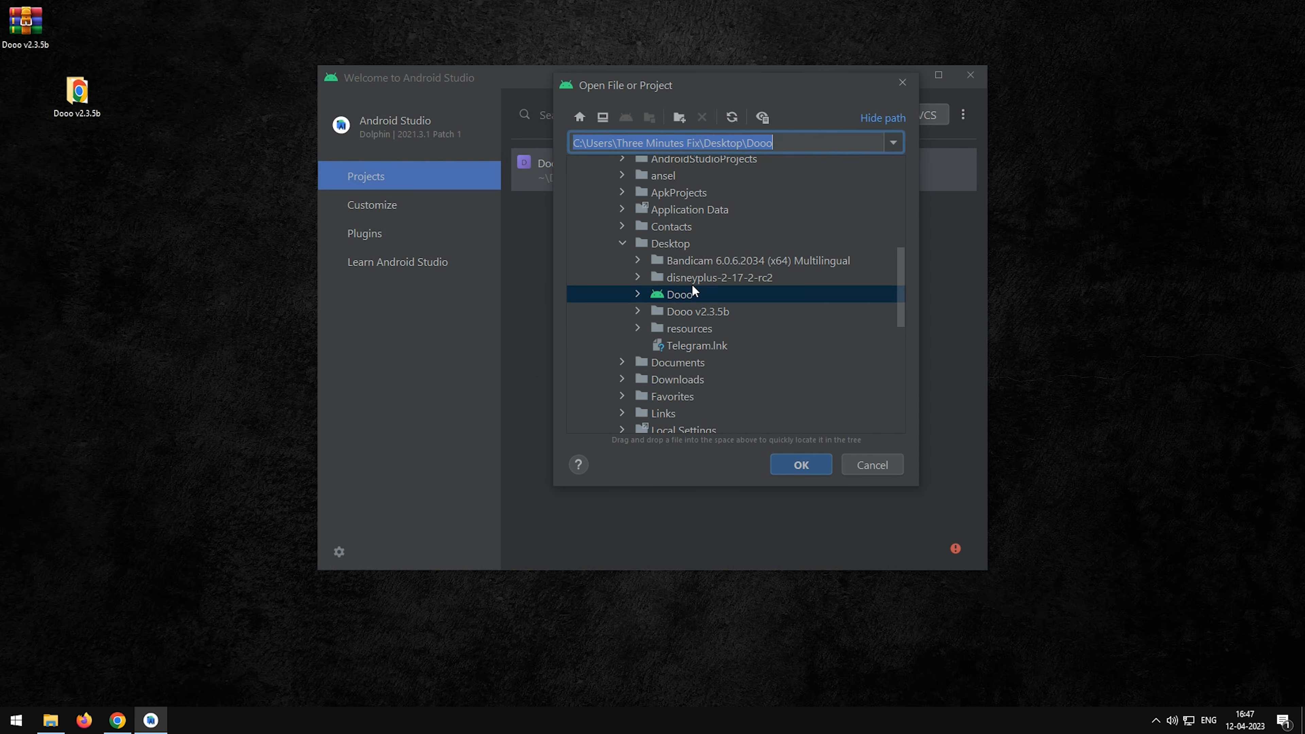
click(637, 311)
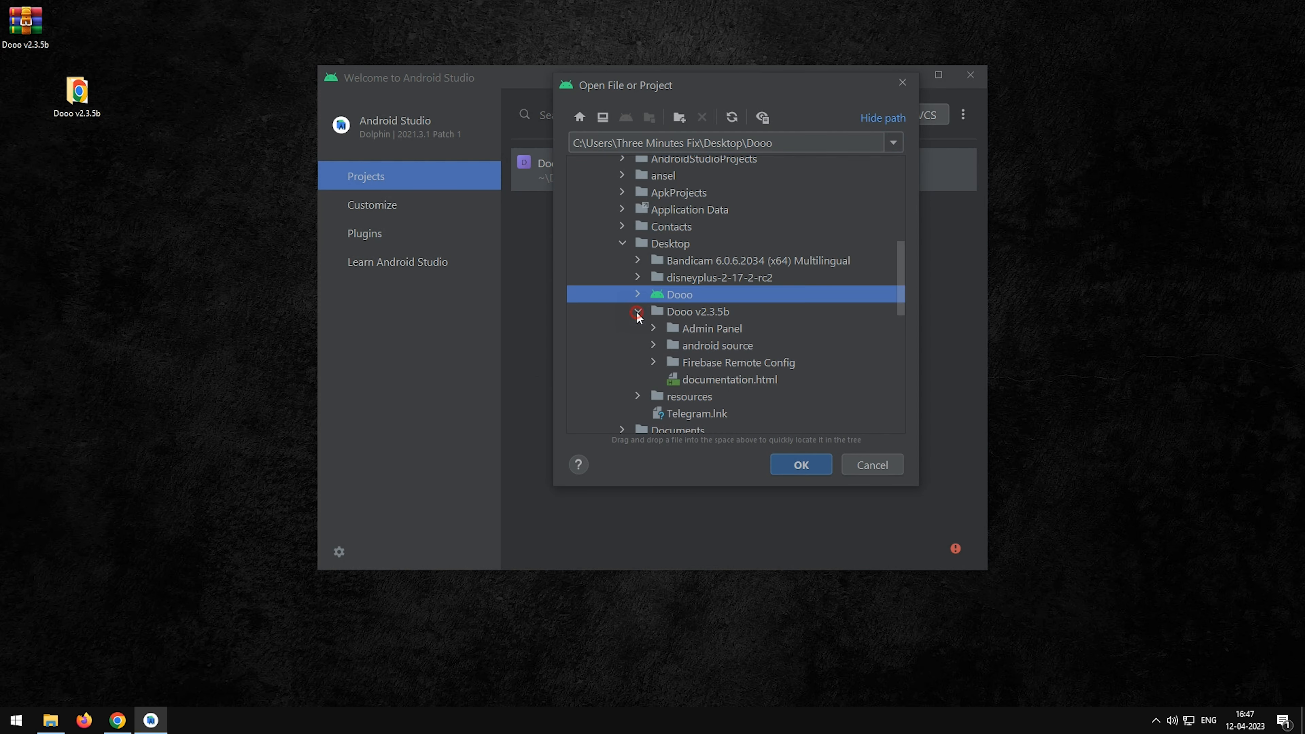
double_click(706, 345)
click(708, 322)
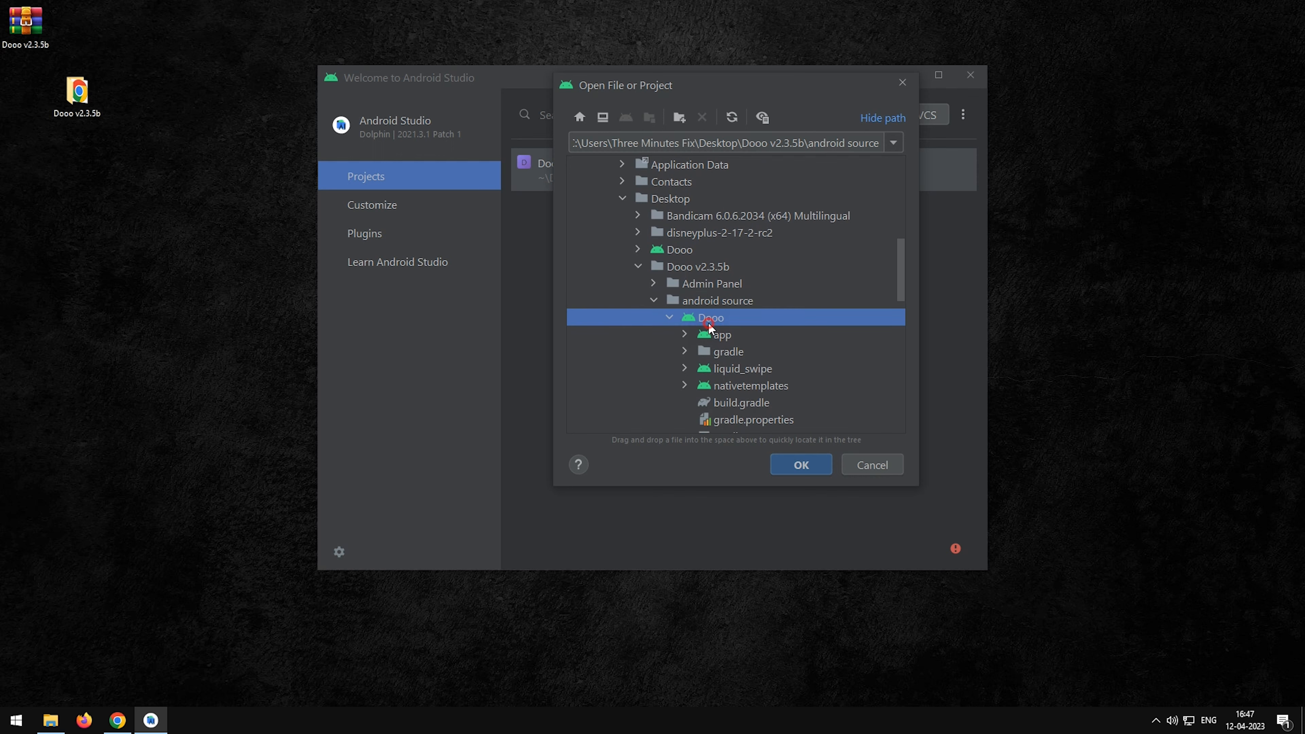
click(796, 465)
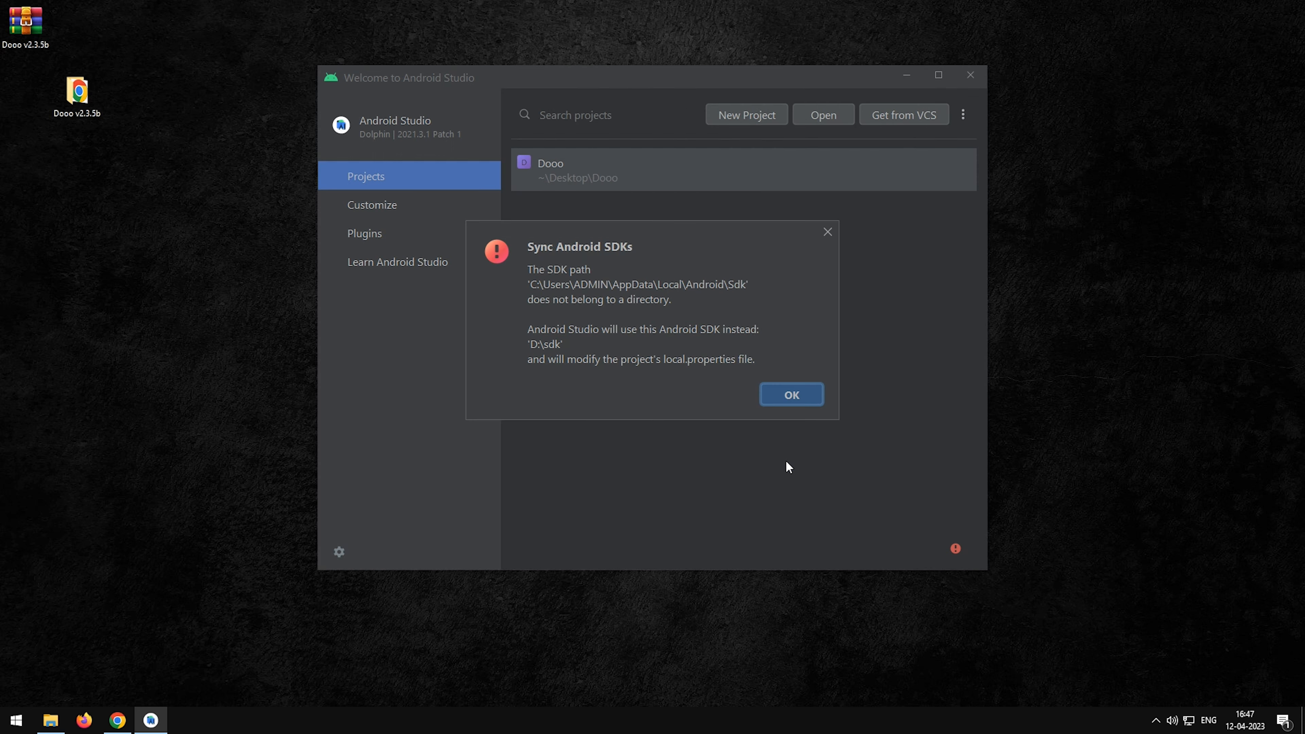
click(794, 395)
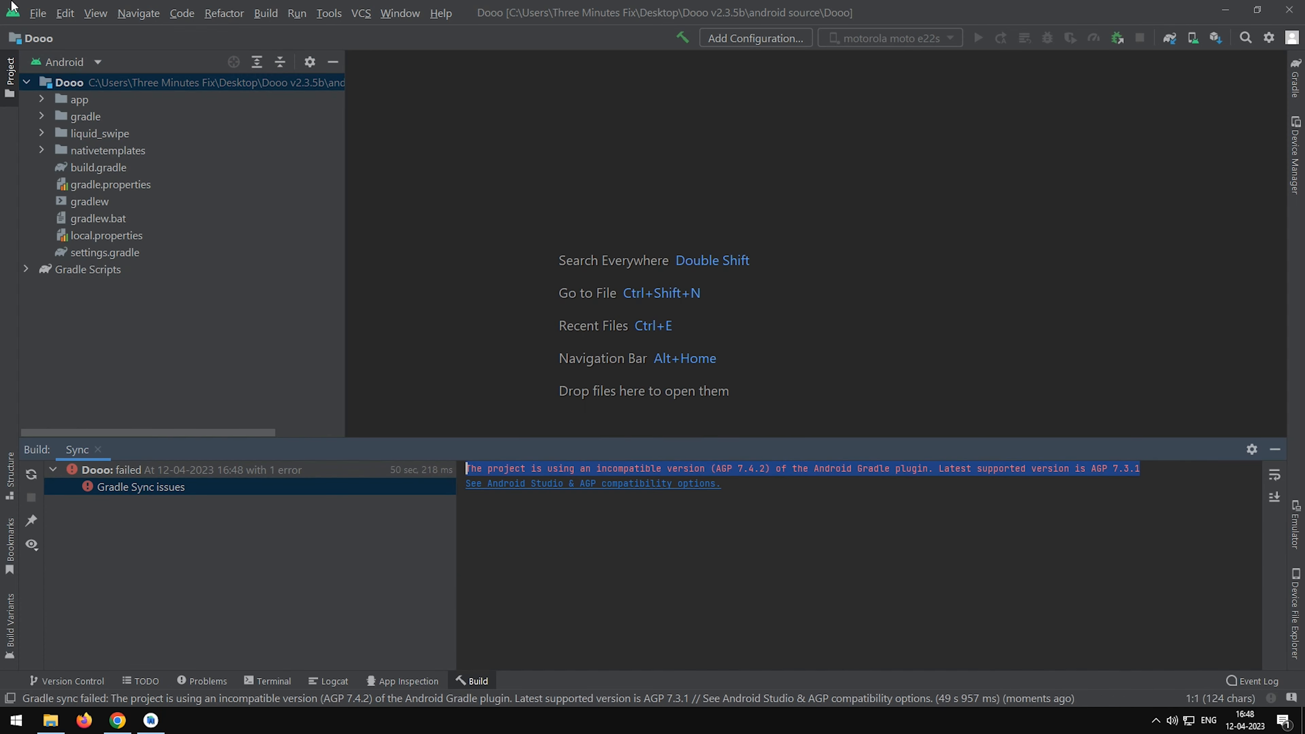
Set the project's Android Gradle plugin version to 7.3.1 and sync the project.
click(70, 154)
text(7.3.1)
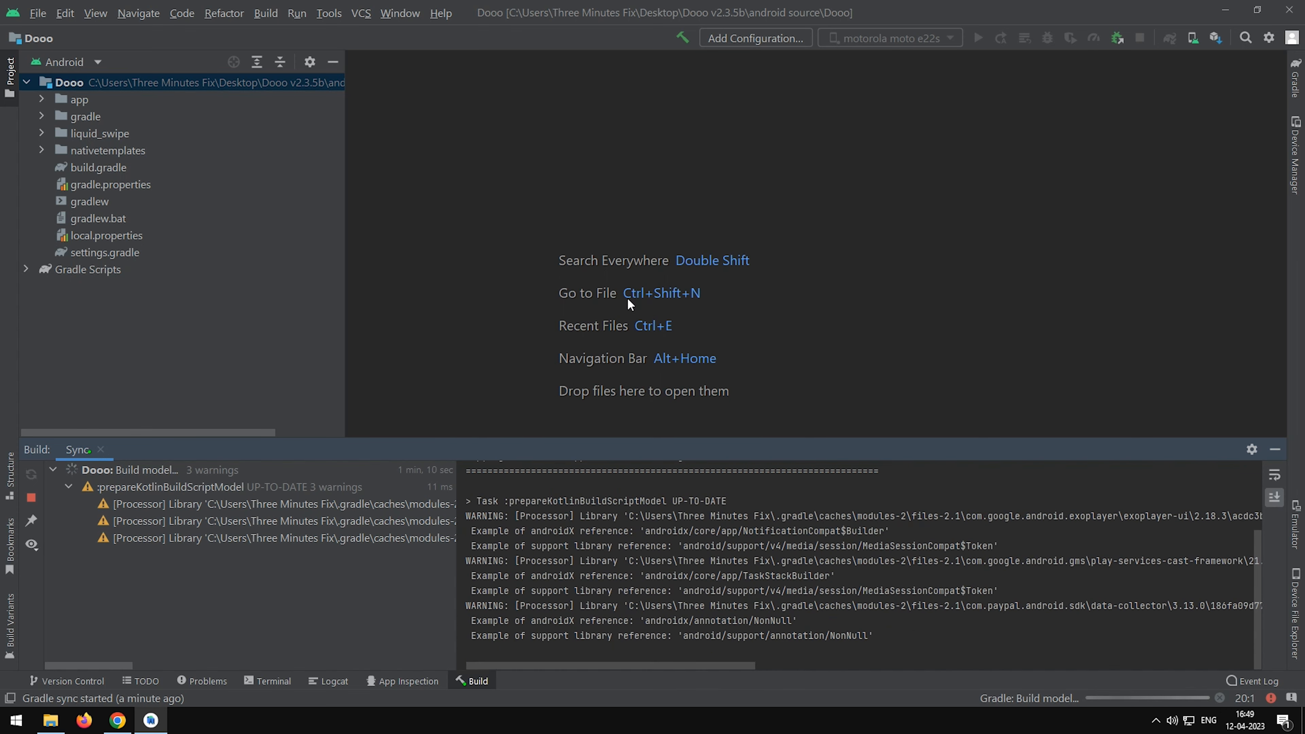
Review the Gradle sync warnings, including the message listed under the app's build.gradle.
drag(720, 664, 1084, 669)
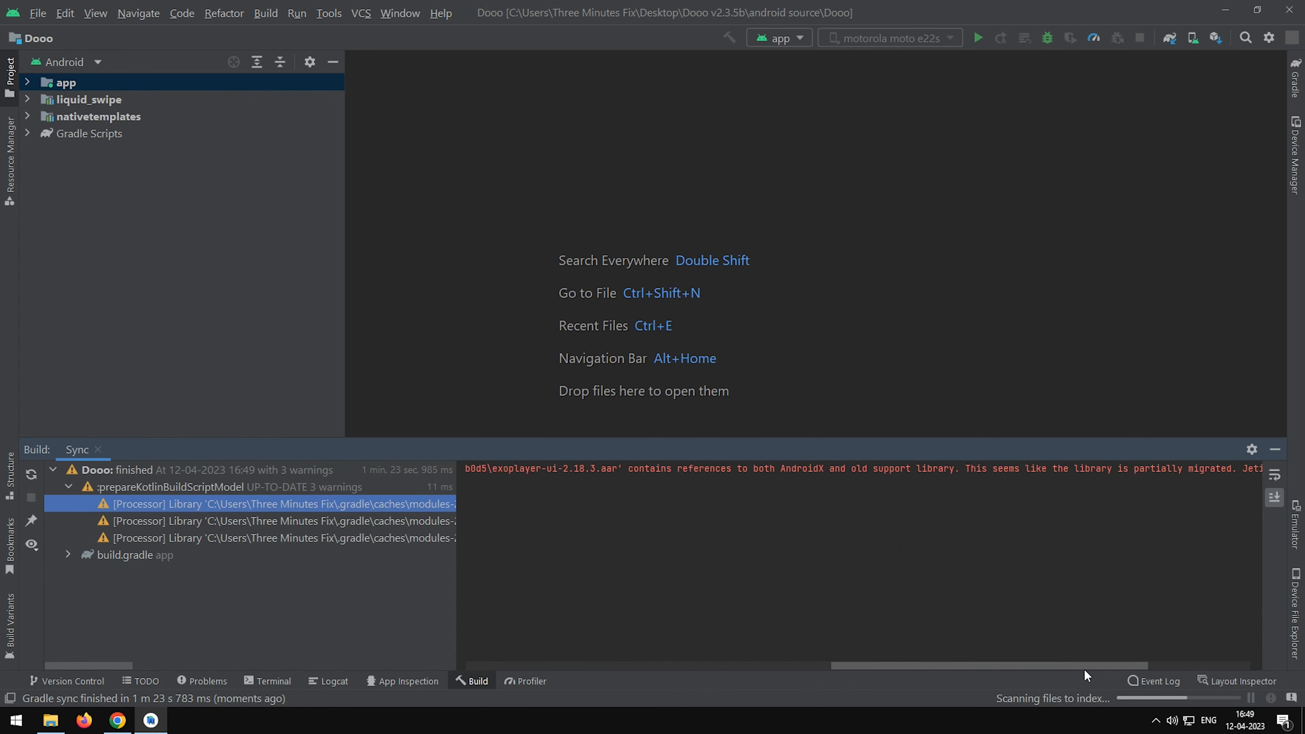
double_click(140, 555)
click(145, 572)
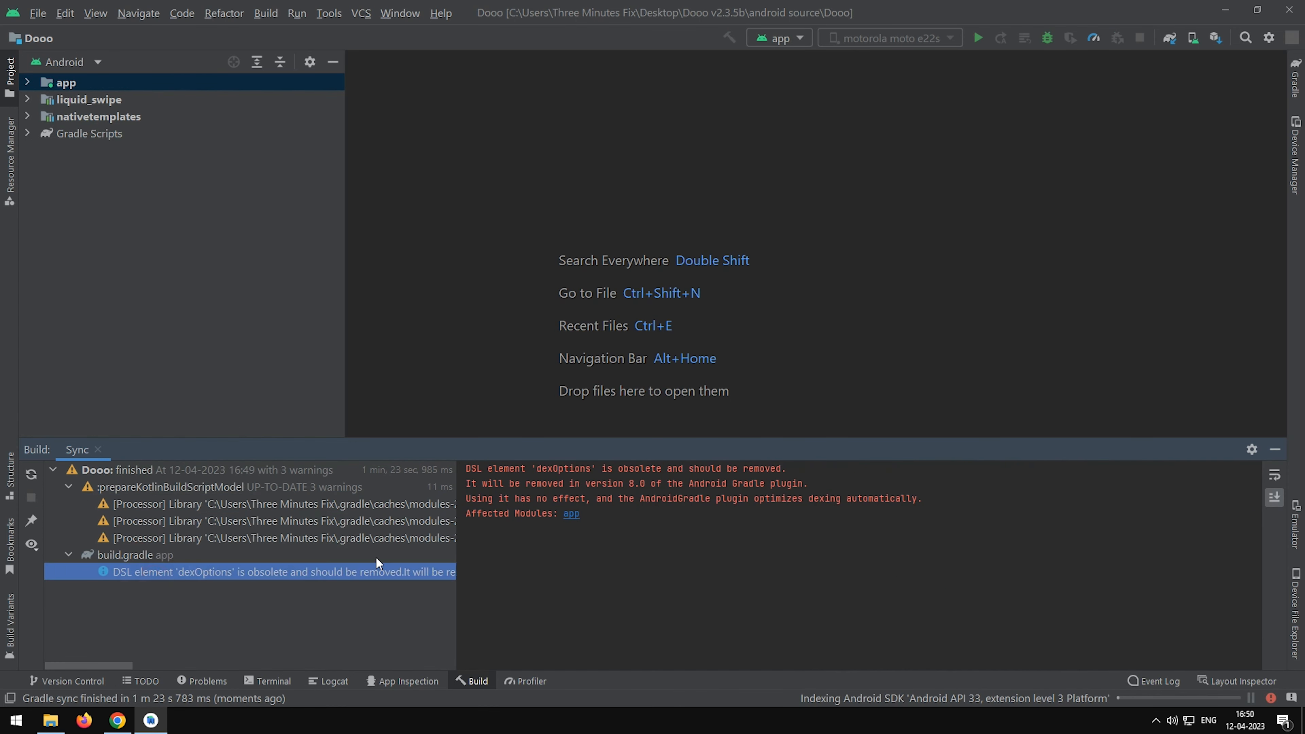
click(671, 622)
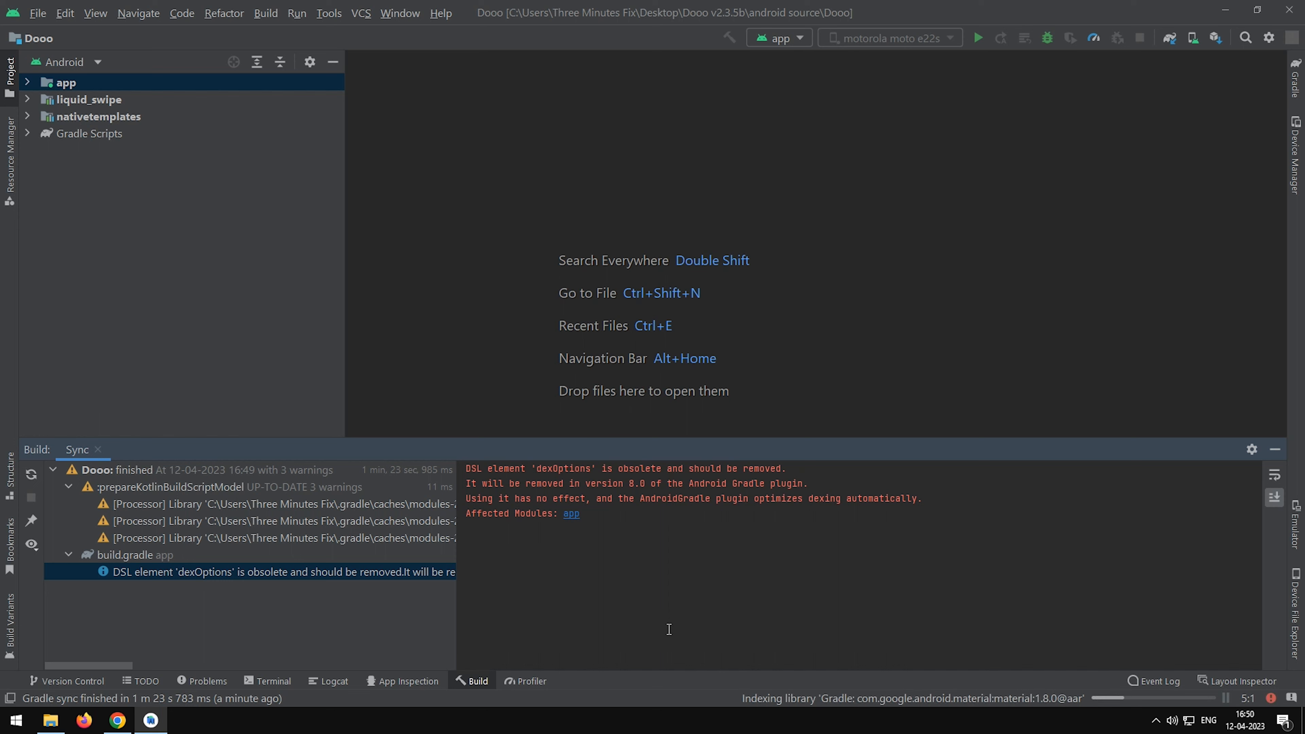
Minimize Android Studio, refresh the desktop and open the Firebase Remote Config folder inside Dooo v2.3.5b.
click(1226, 8)
right_click(592, 224)
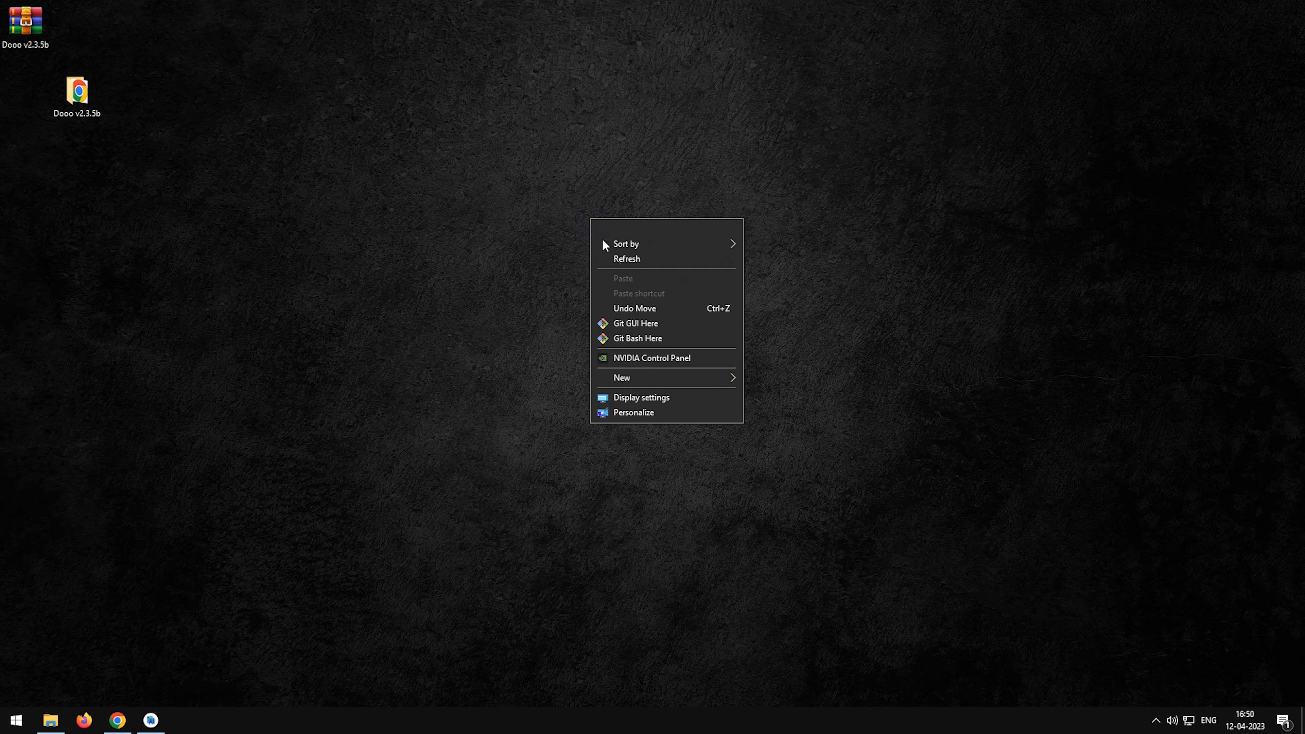
click(609, 260)
double_click(79, 95)
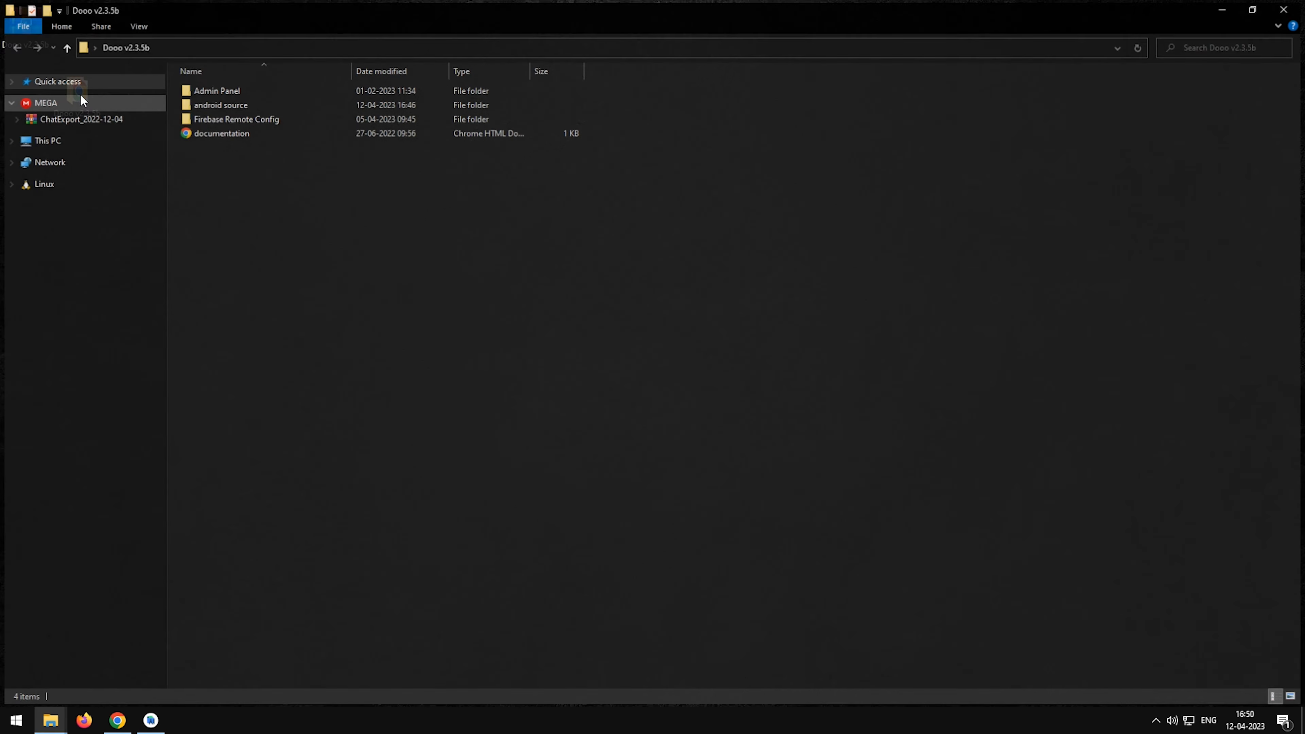
double_click(283, 124)
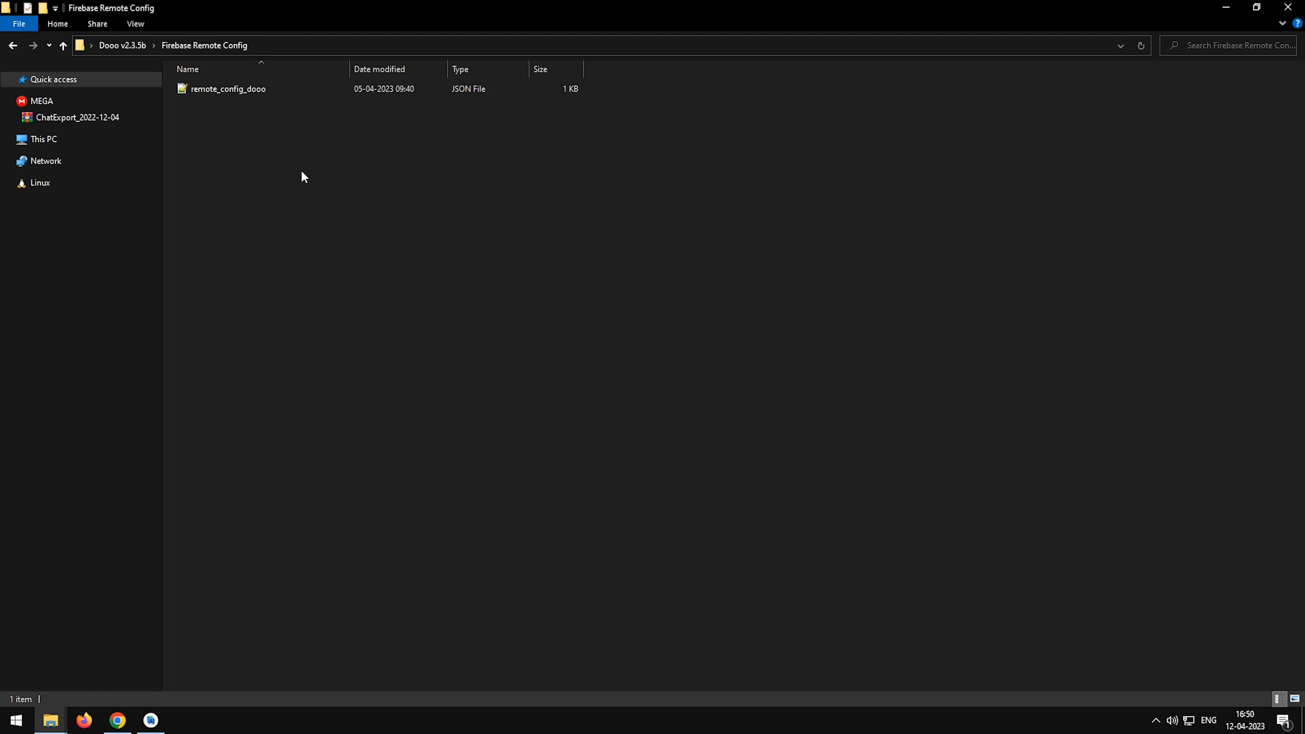
Switch to Chrome, bring up the Firebase website in a new tab and go to its console.
click(117, 720)
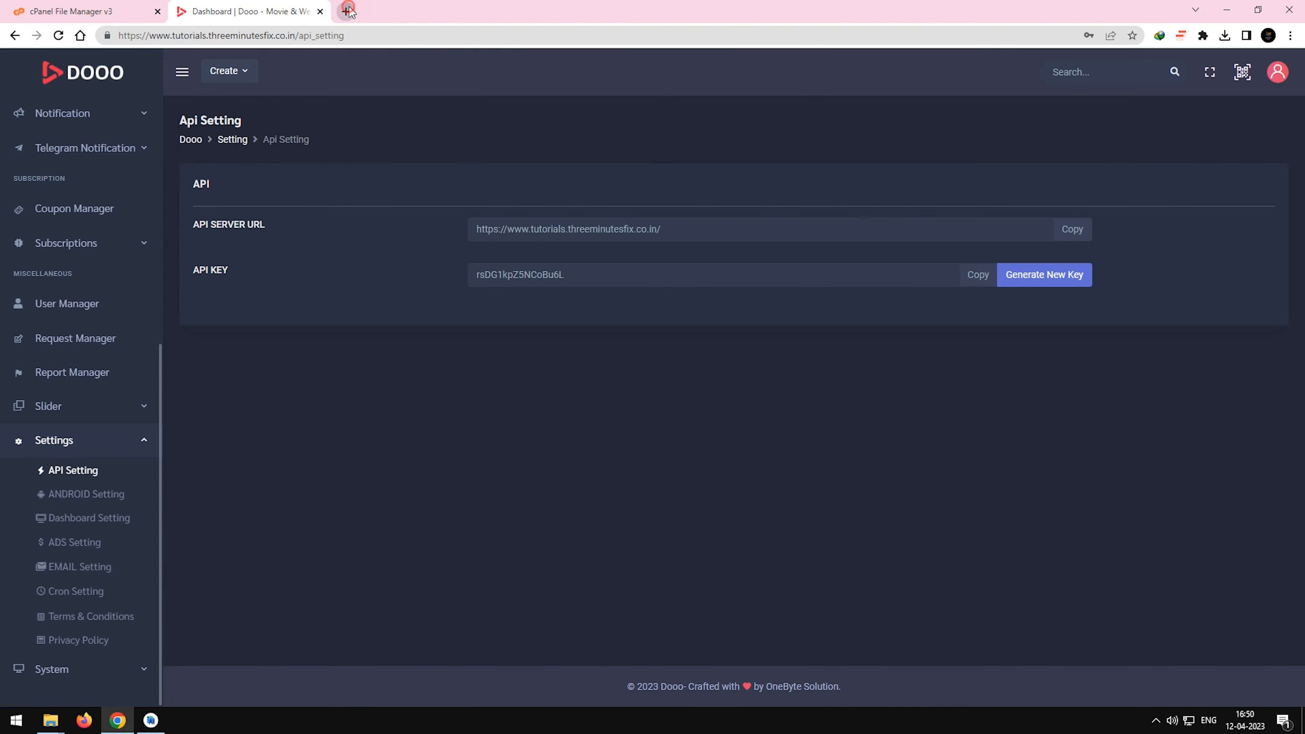
click(347, 11)
text(firebase)
key(Return)
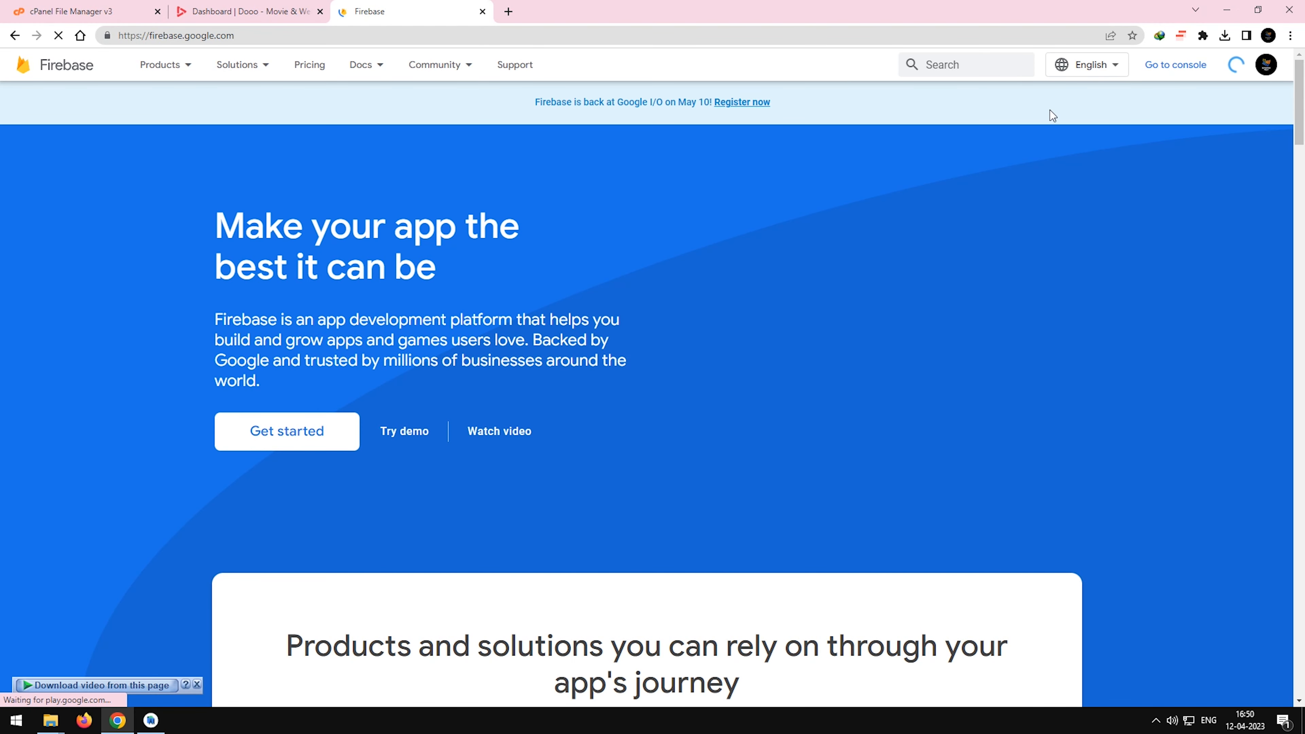
click(1190, 67)
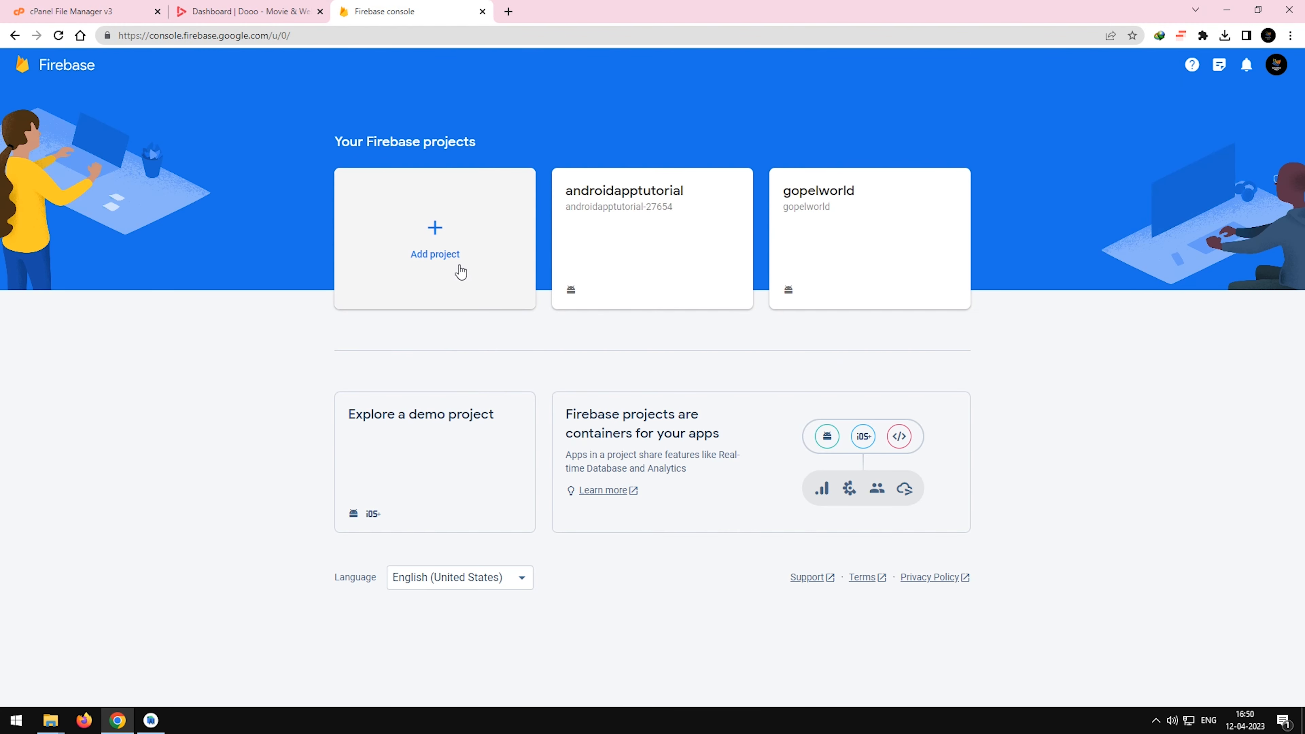
Start a new Firebase project named tutorialapp and keep Google Analytics enabled for it.
click(442, 257)
click(298, 327)
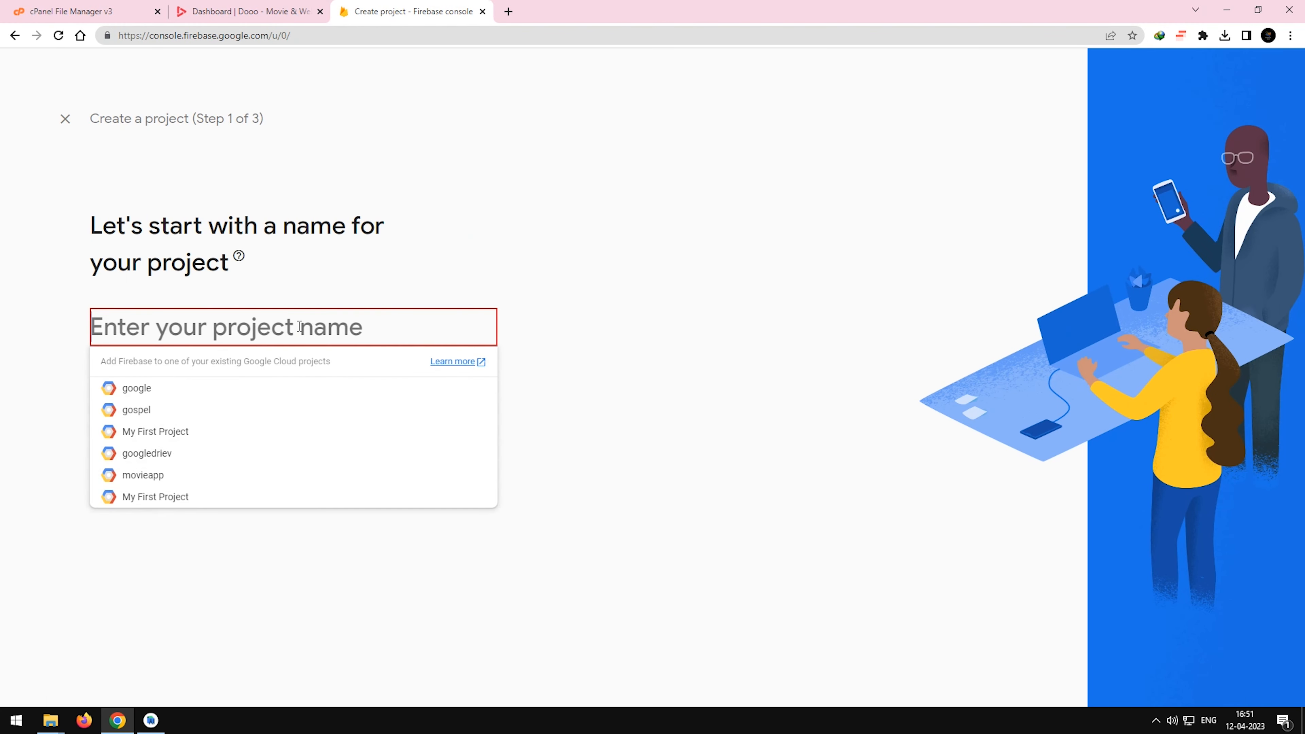
text(tutorialapp)
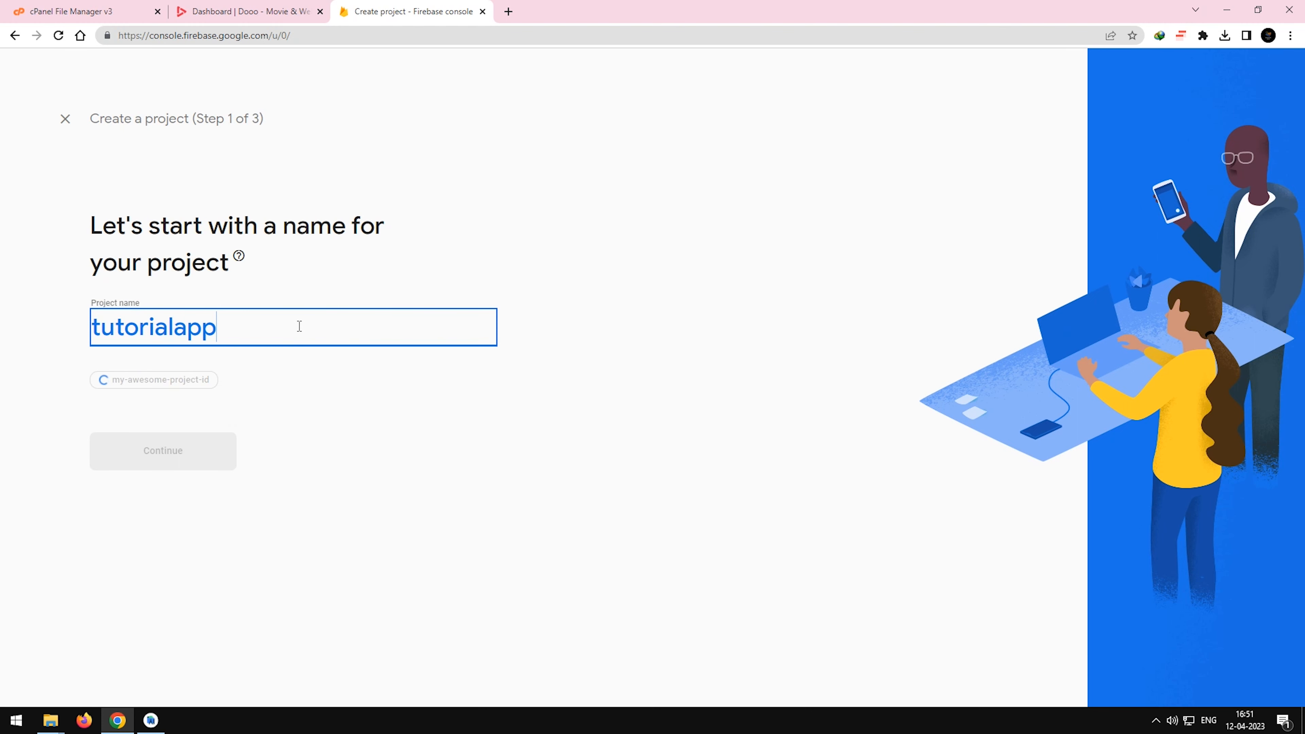
click(186, 446)
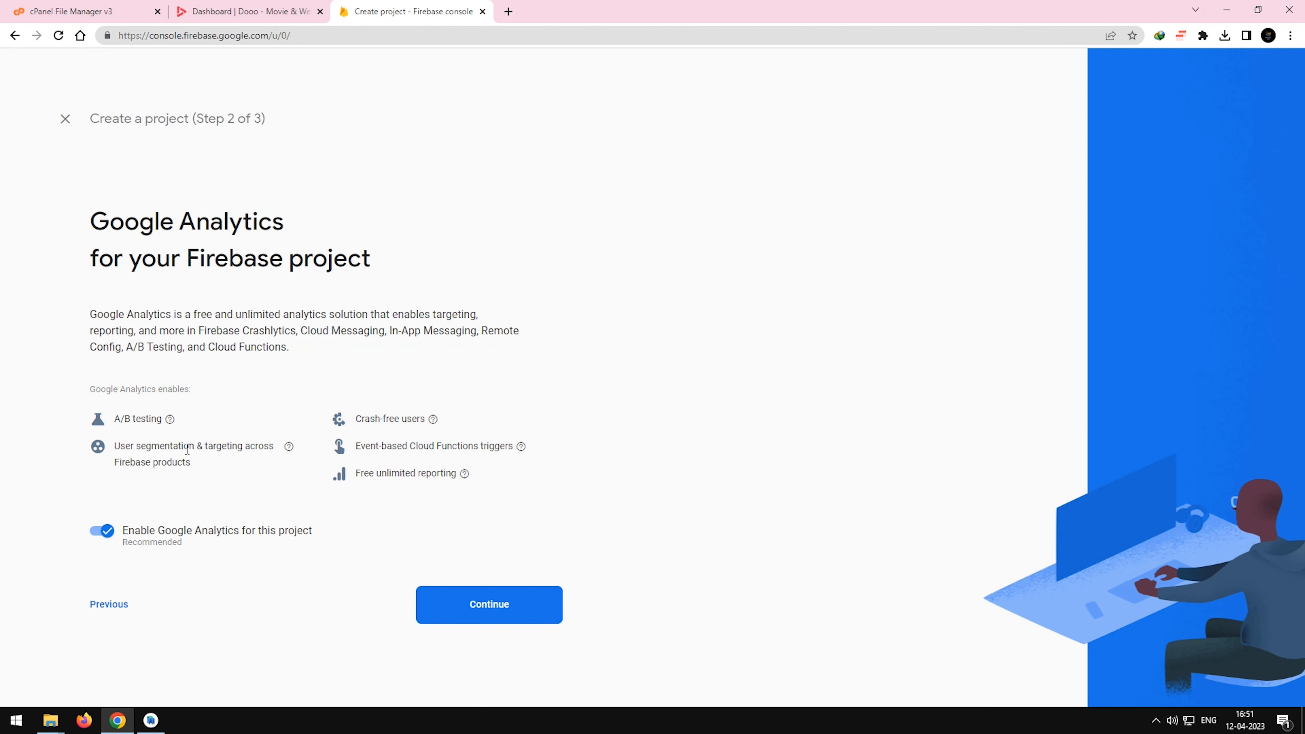
click(446, 589)
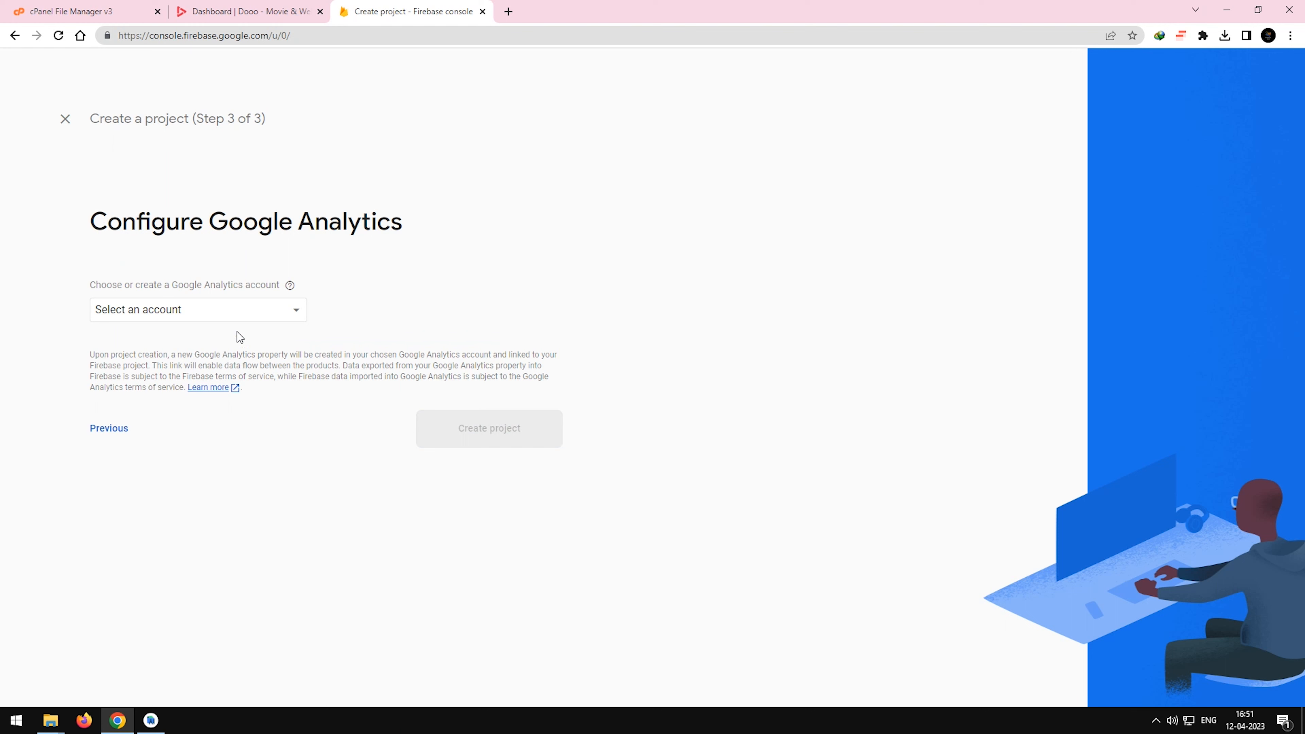
Create the Firebase project with a selected Google Analytics account and start adding an Android app to it.
click(235, 315)
click(233, 320)
click(437, 467)
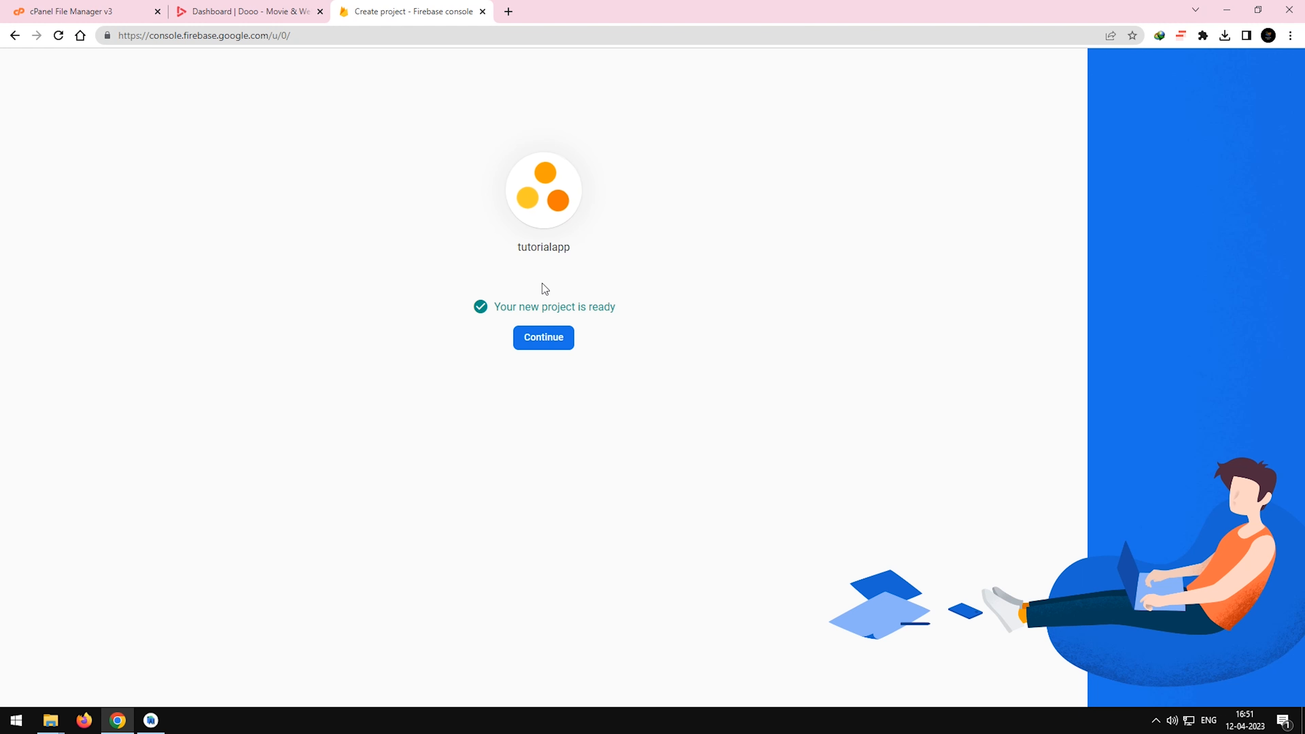
click(537, 341)
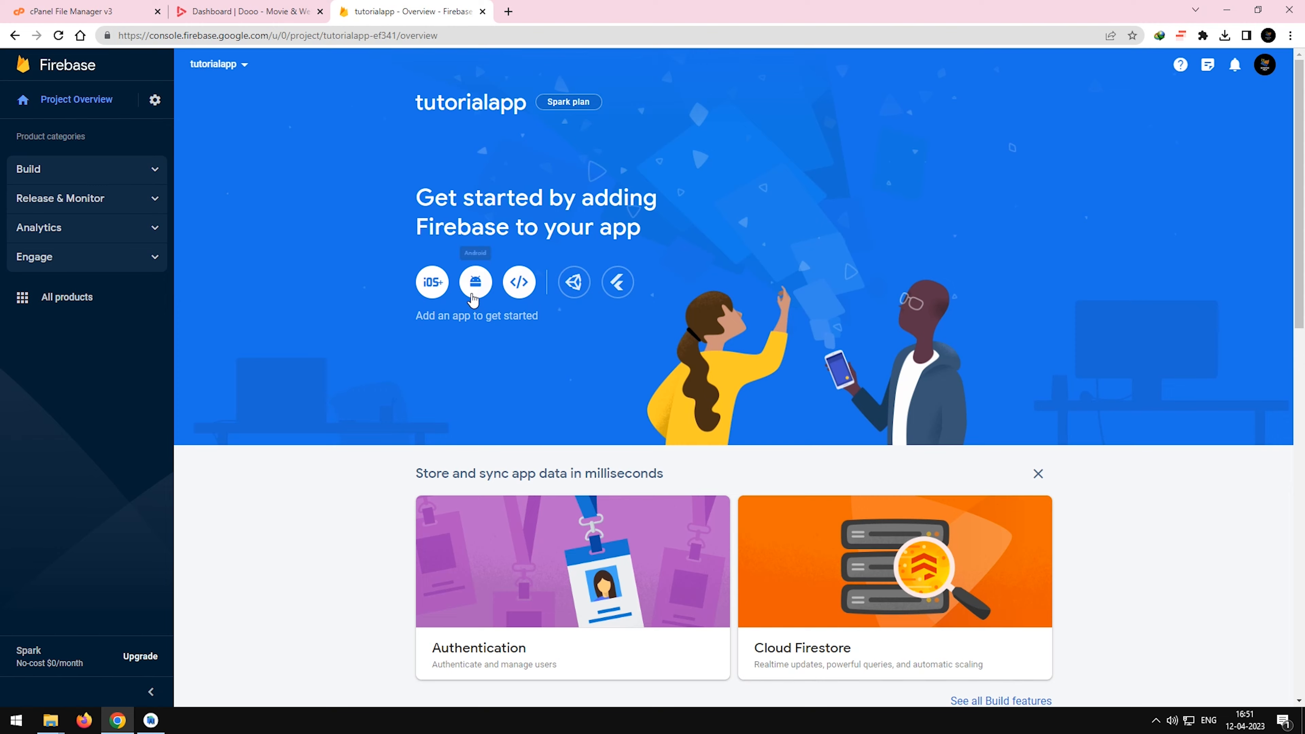
click(473, 297)
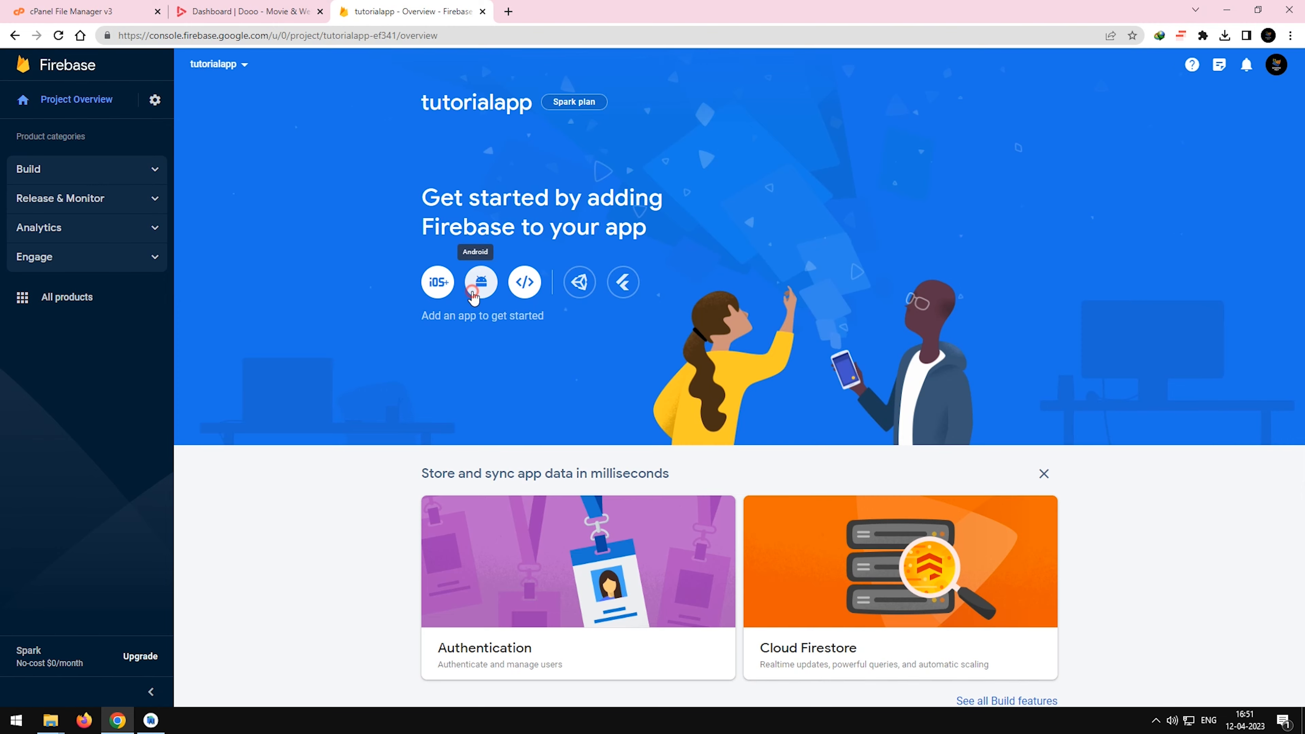
Switch to Android Studio, check the dexOptions sync message and open build.gradle (Module: Dooo.app).
key(alt+Tab)
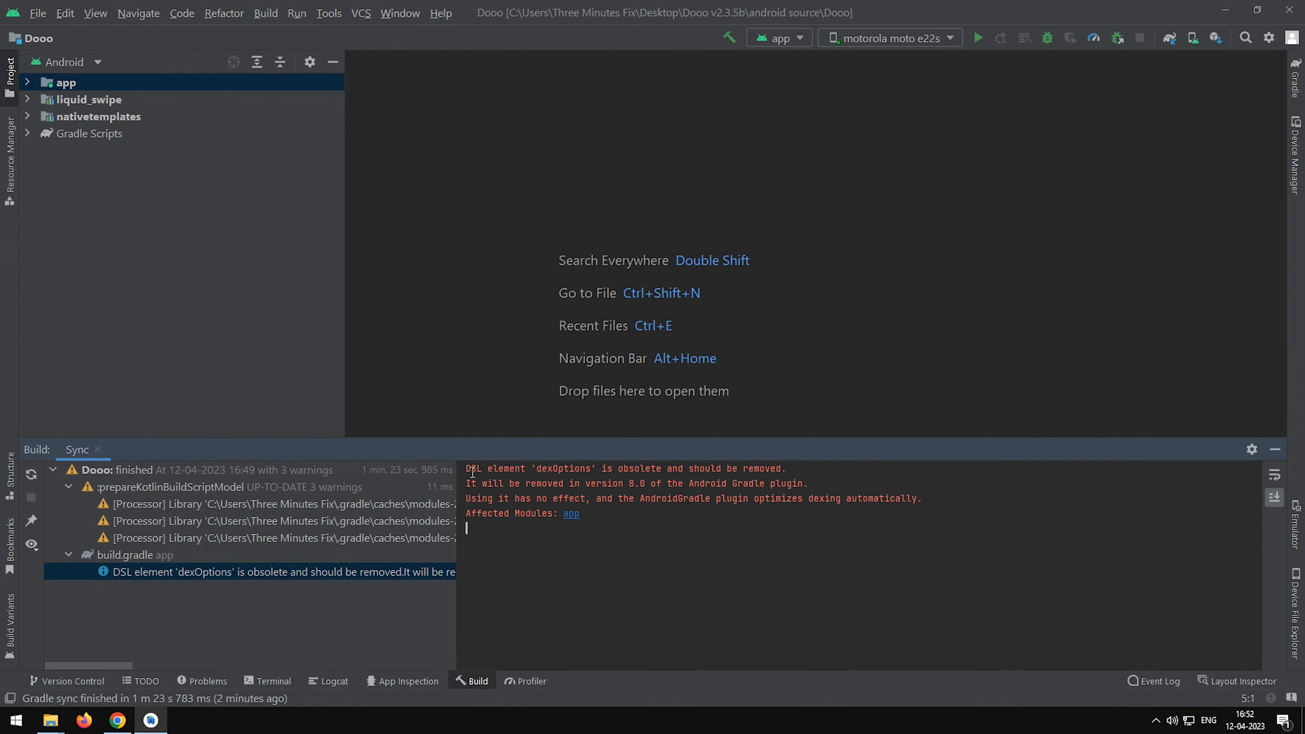
drag(466, 468, 544, 513)
click(651, 494)
double_click(103, 133)
click(105, 172)
double_click(106, 174)
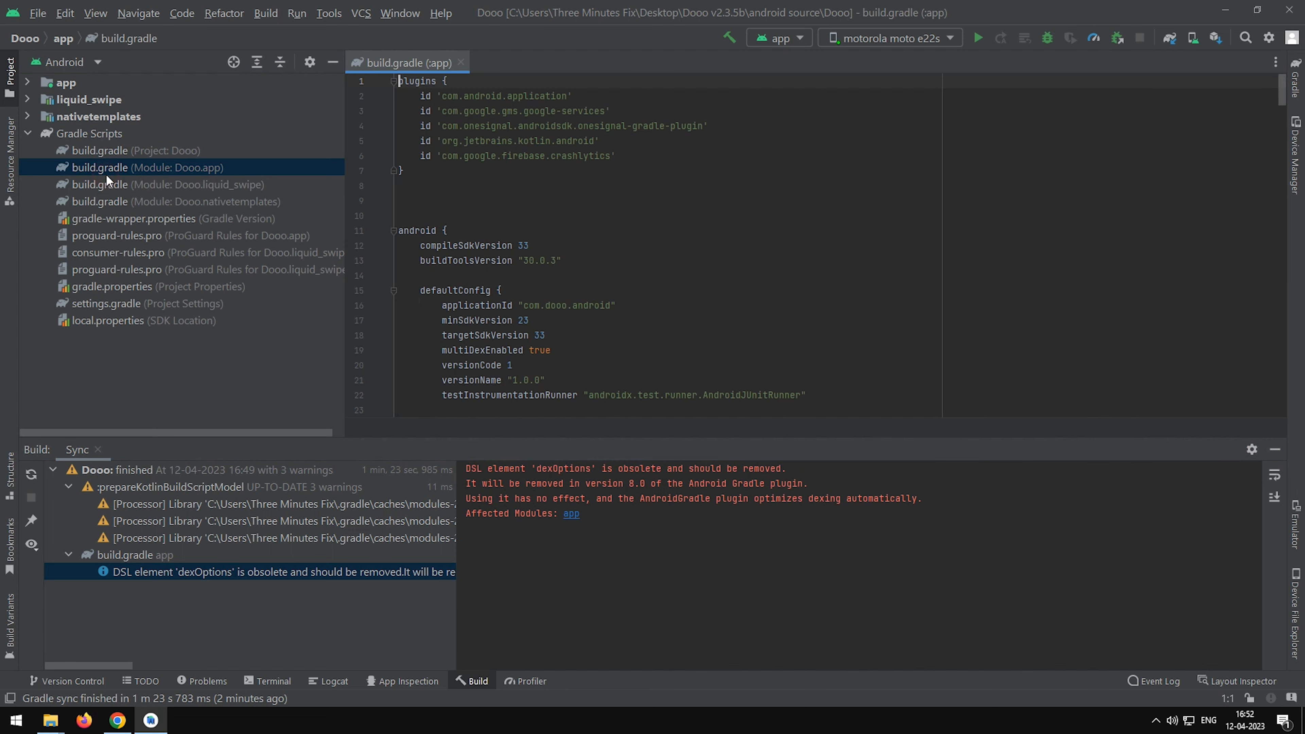
Delete the dexOptions block with javaMaxHeapSize from the app's build.gradle and sync the Gradle files.
scroll(721, 304, down, 3)
scroll(722, 304, down, 18)
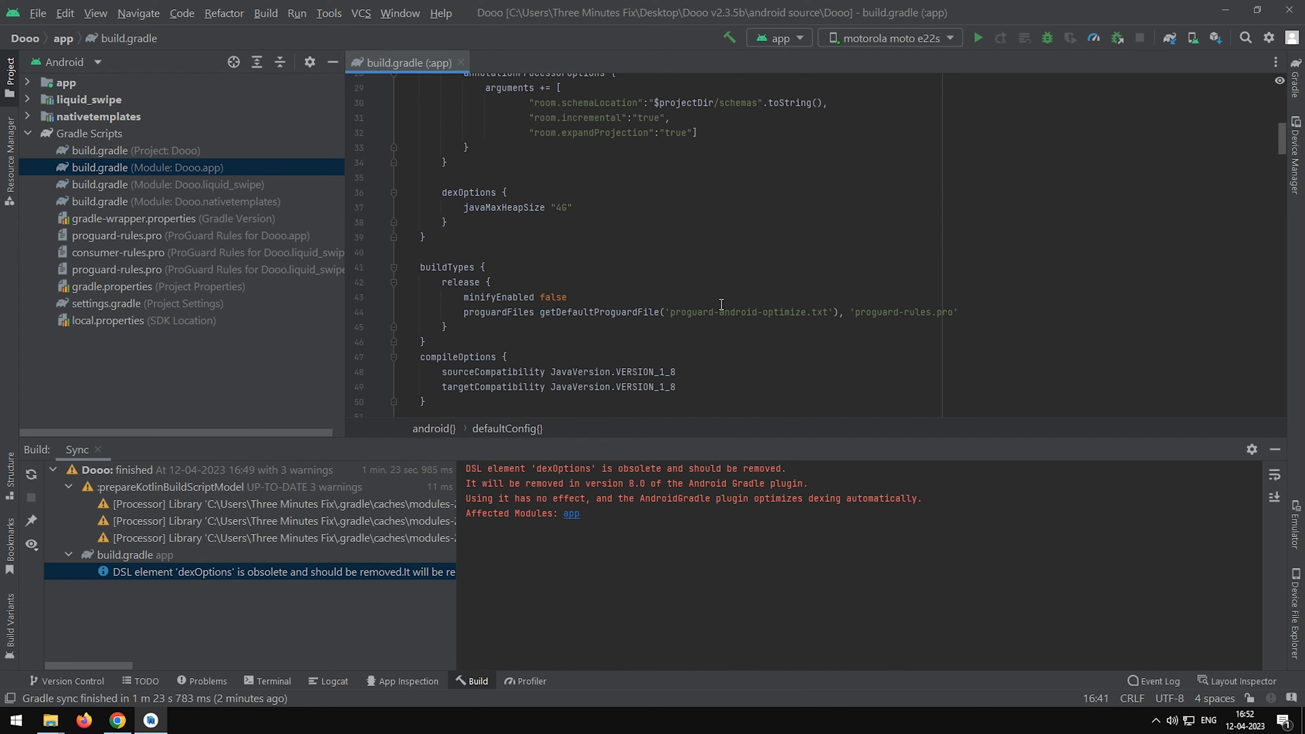
scroll(721, 304, up, 9)
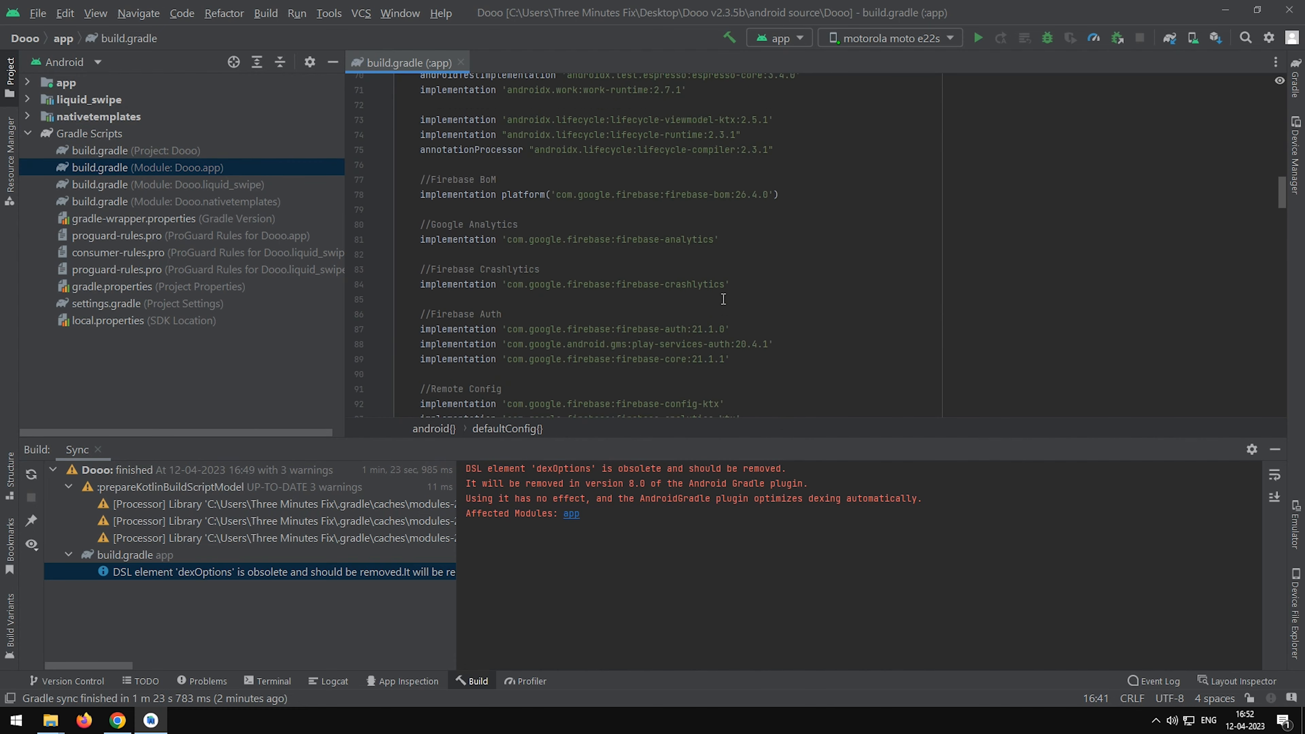
scroll(725, 298, up, 5)
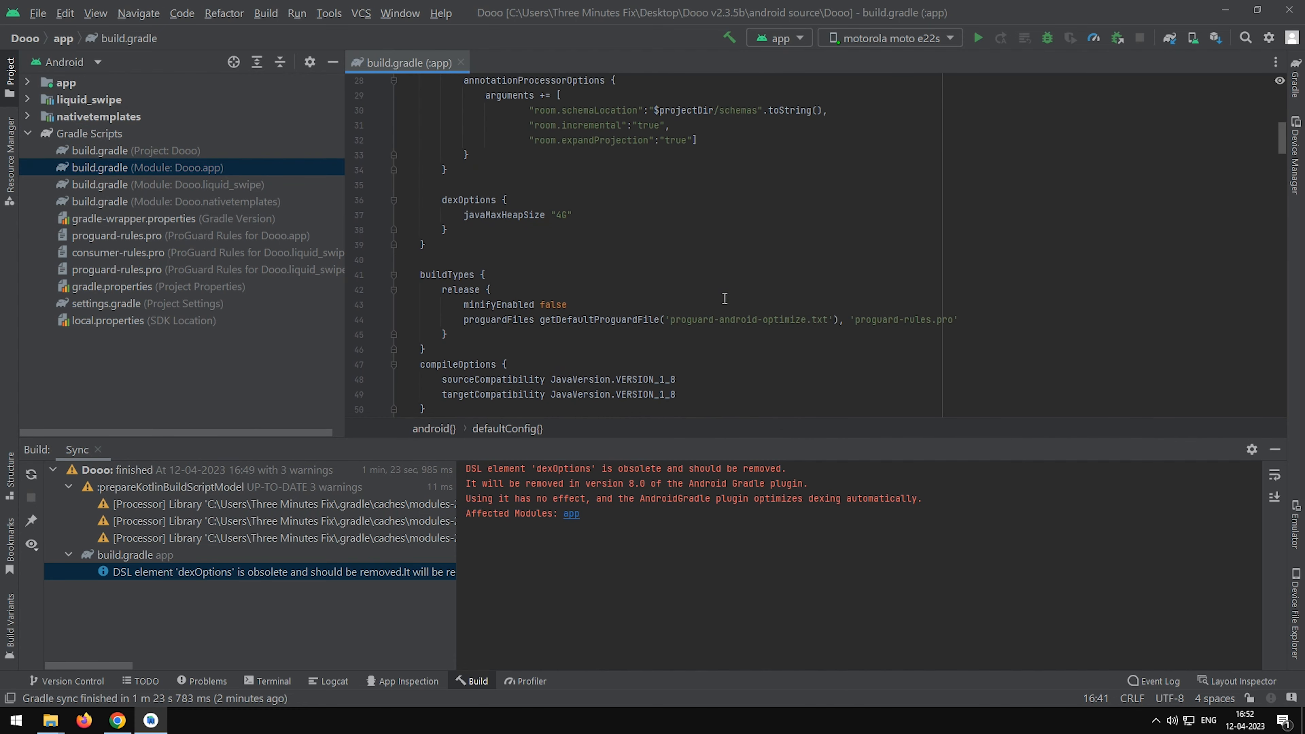
drag(453, 317, 421, 289)
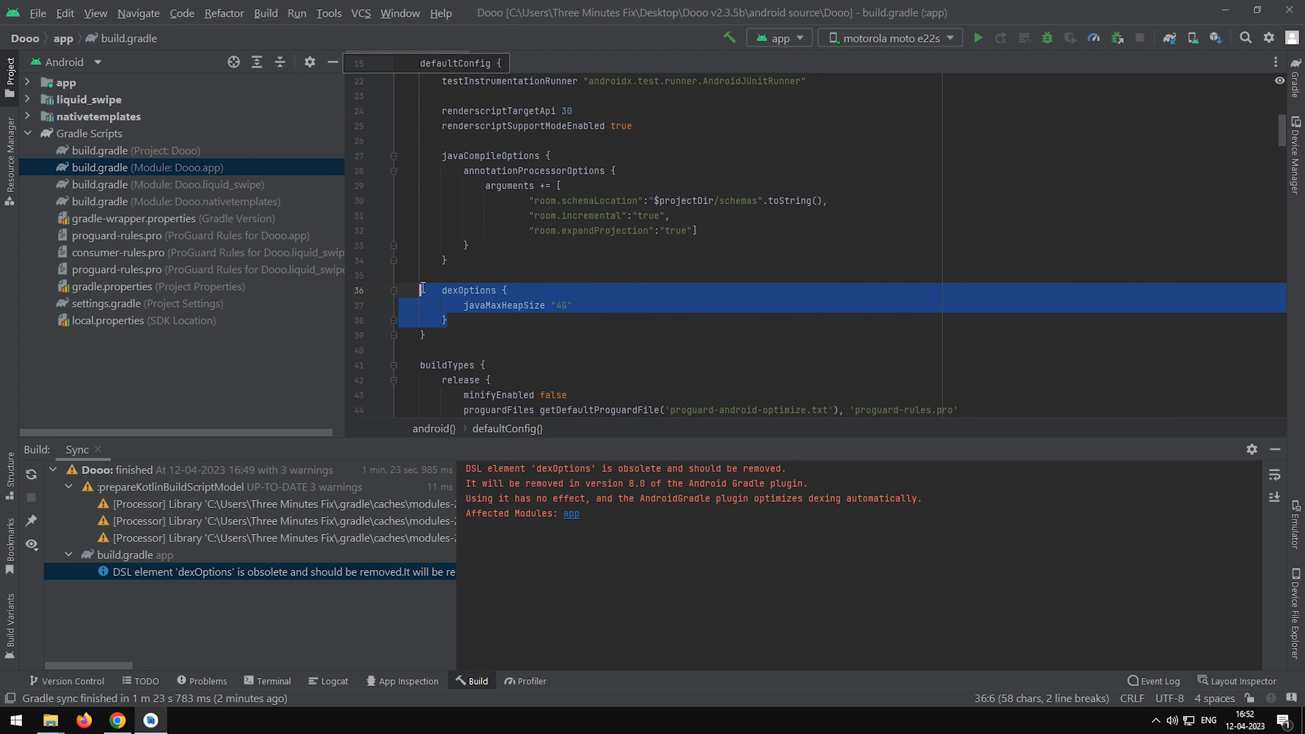
key(BackSpace)
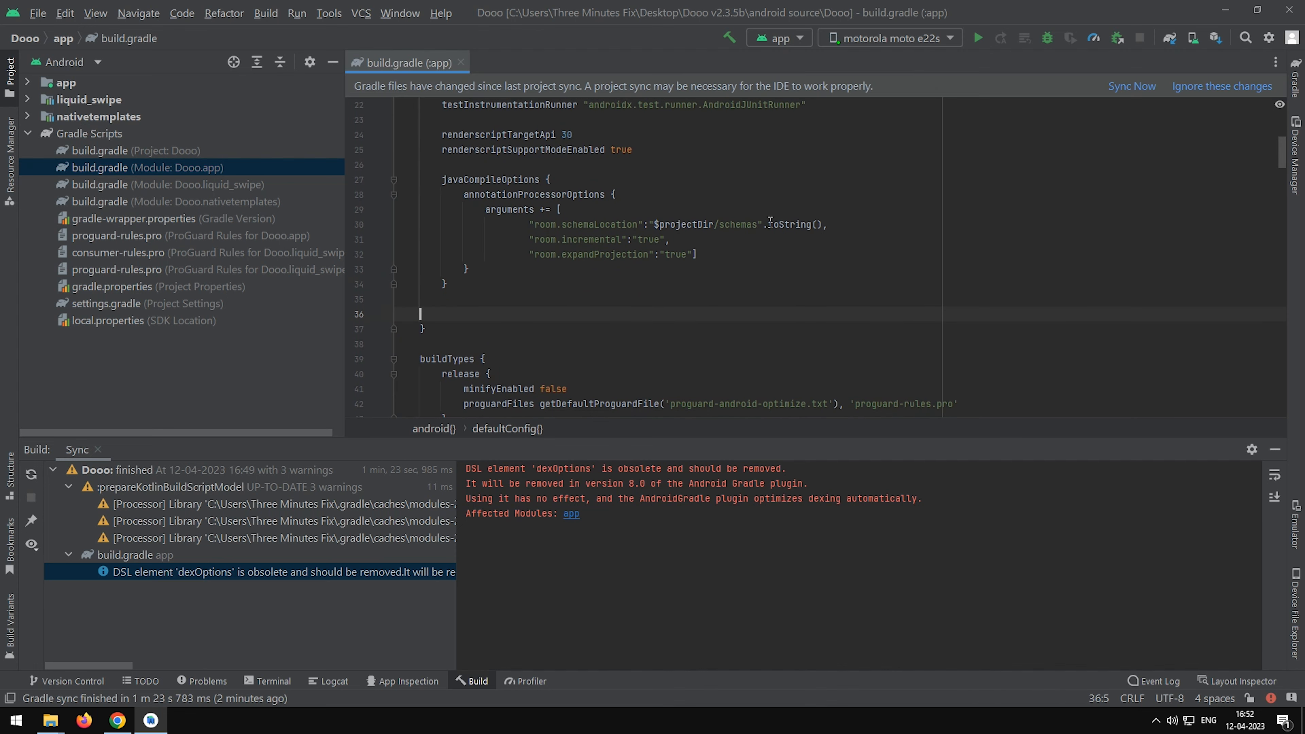
click(1149, 87)
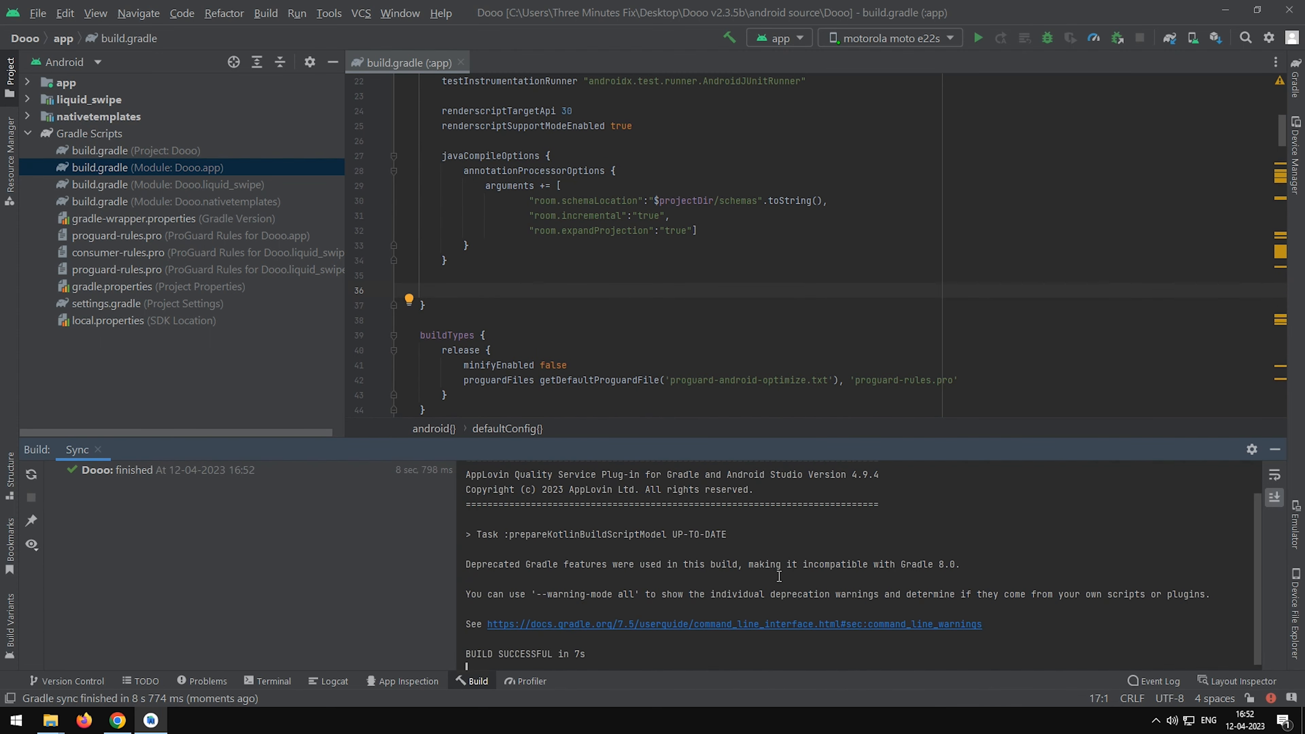
Clear the Gradle sync output and hide the Build window.
right_click(825, 530)
click(856, 610)
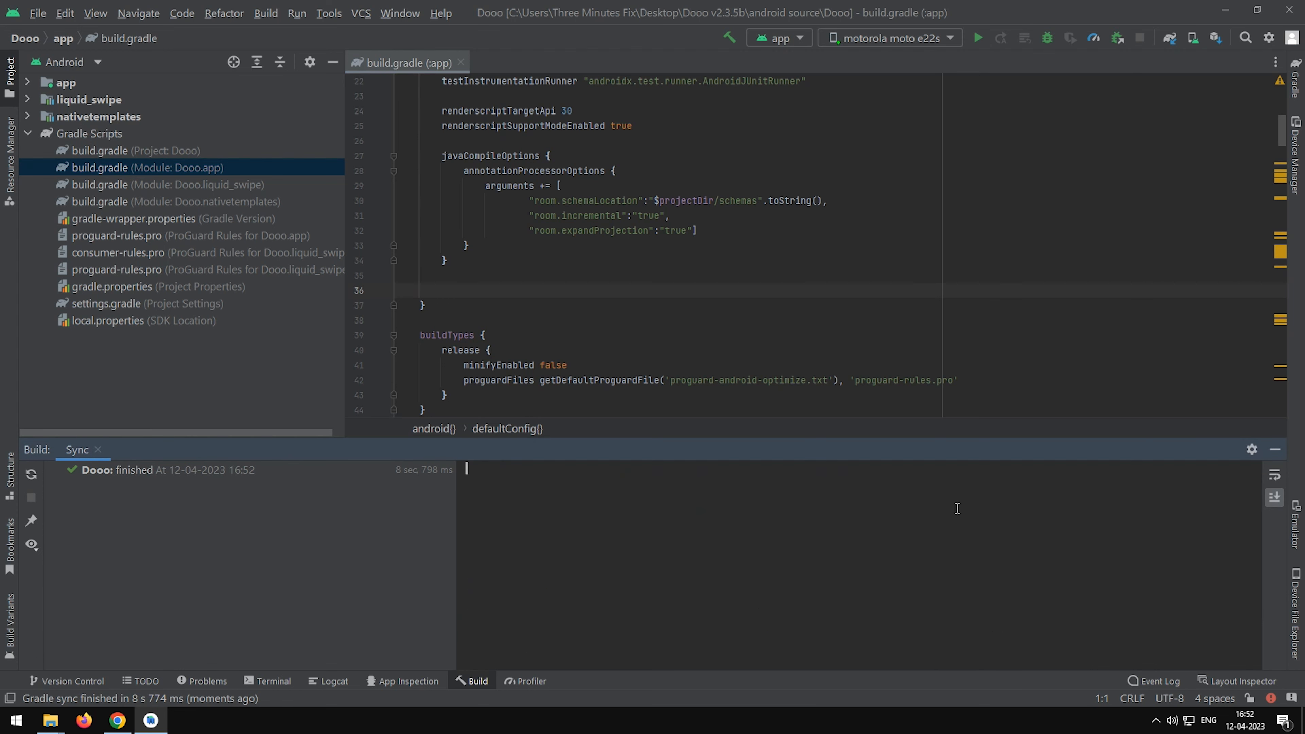
click(1273, 448)
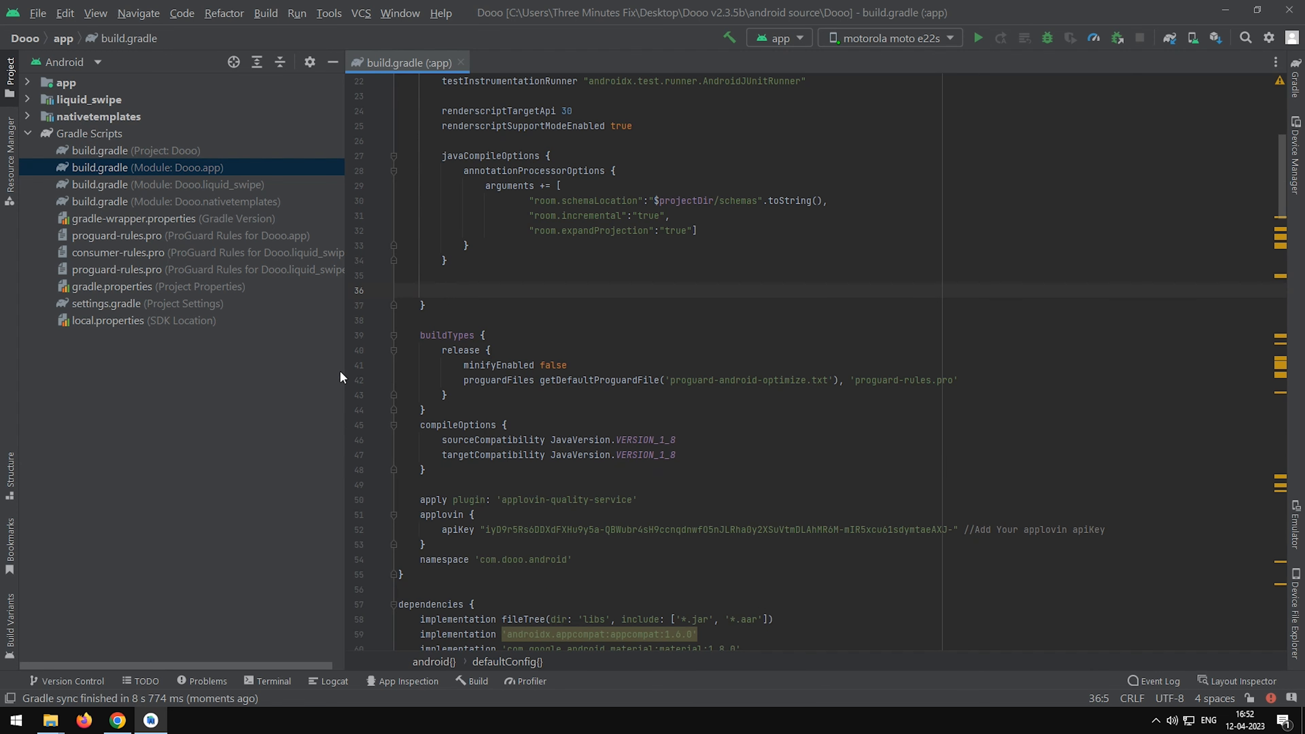
Expand the app module's java sources to show the com.dooo.android package and its contents.
click(28, 84)
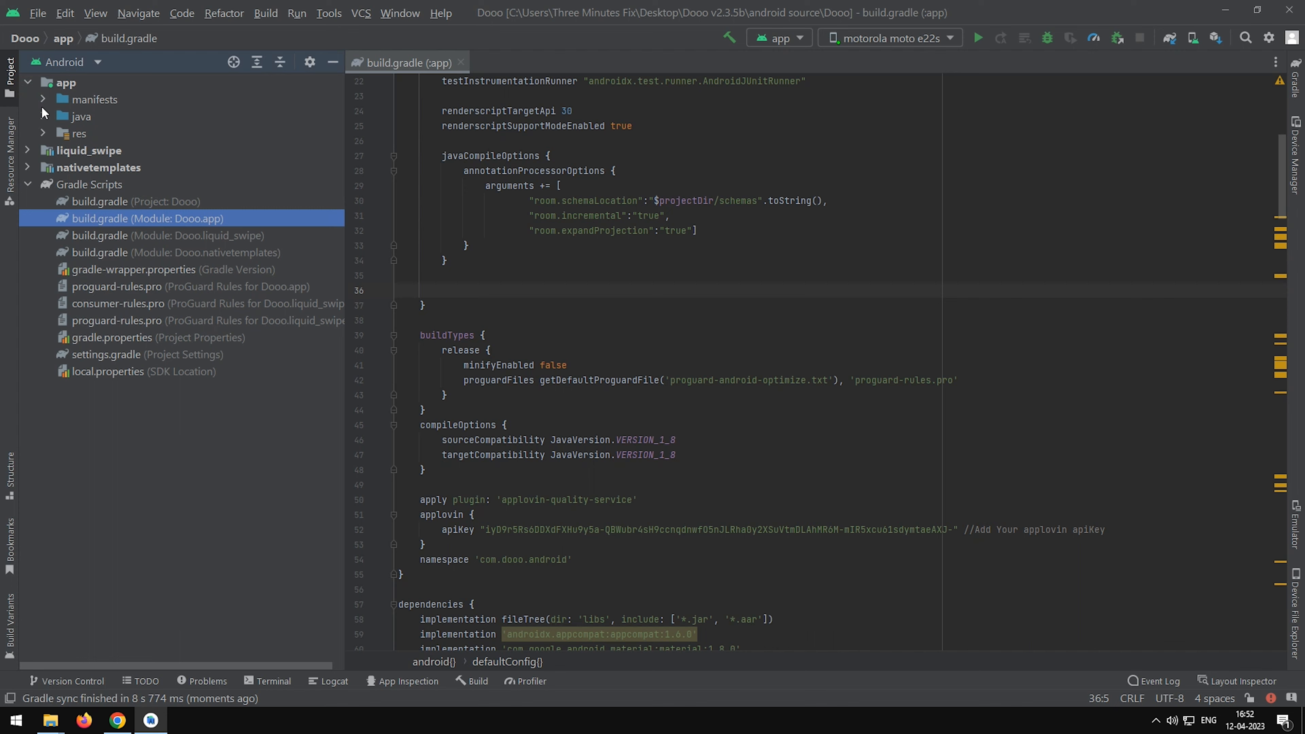
click(43, 115)
click(56, 138)
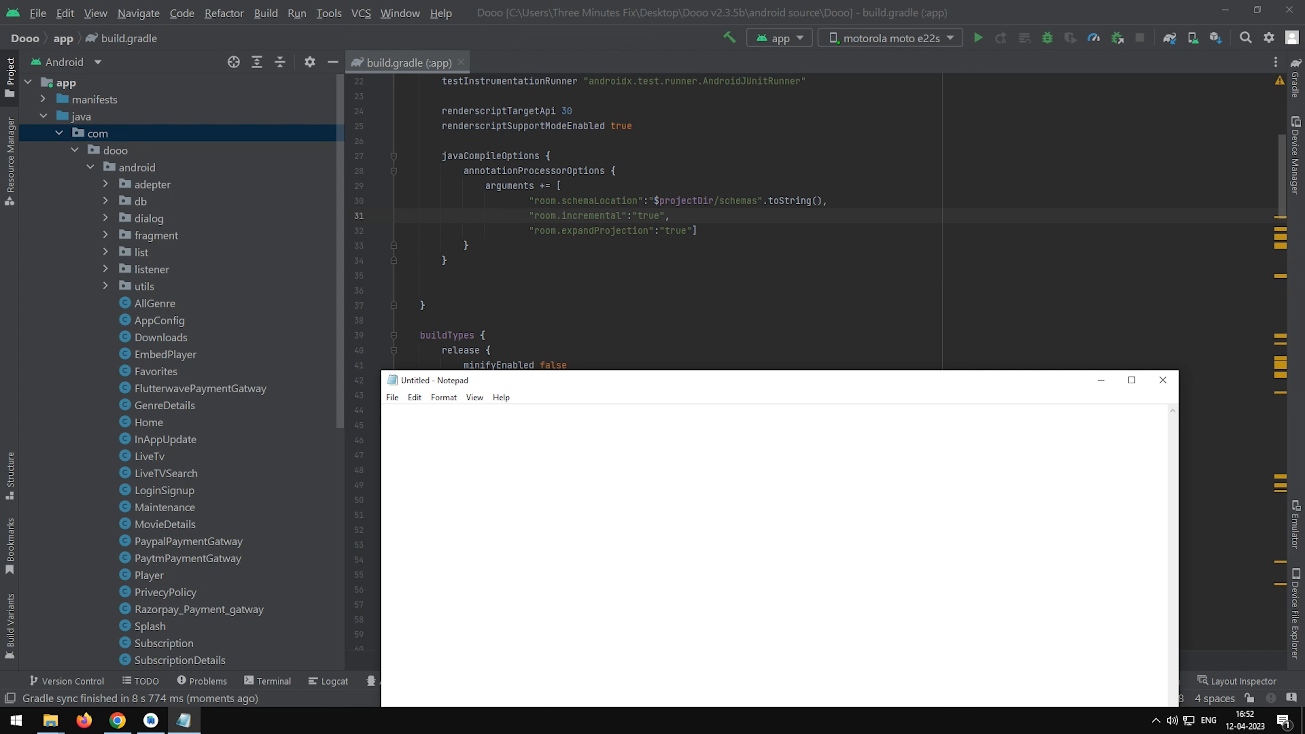
Switch to Notepad, write the new package name com.tutorial.demo and copy it.
text(com.tutorial)
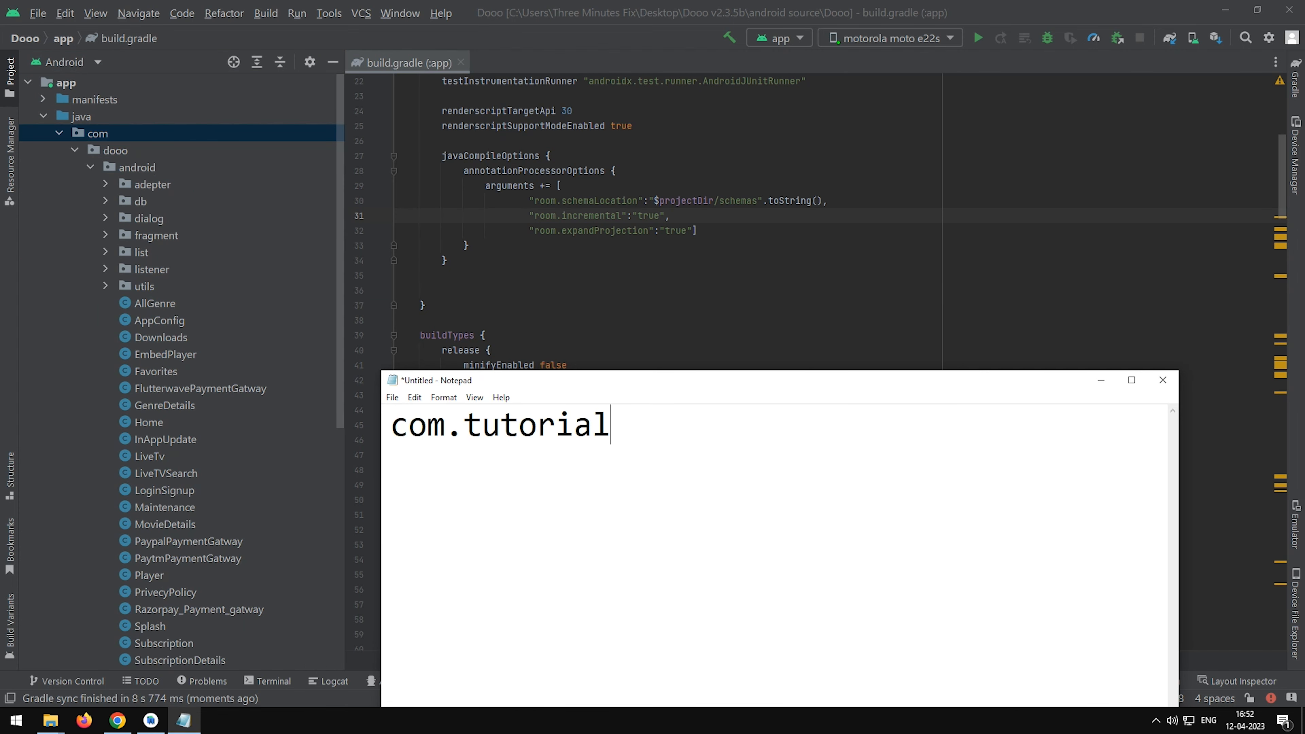
text(.demo)
key(ctrl+a)
key(ctrl+c)
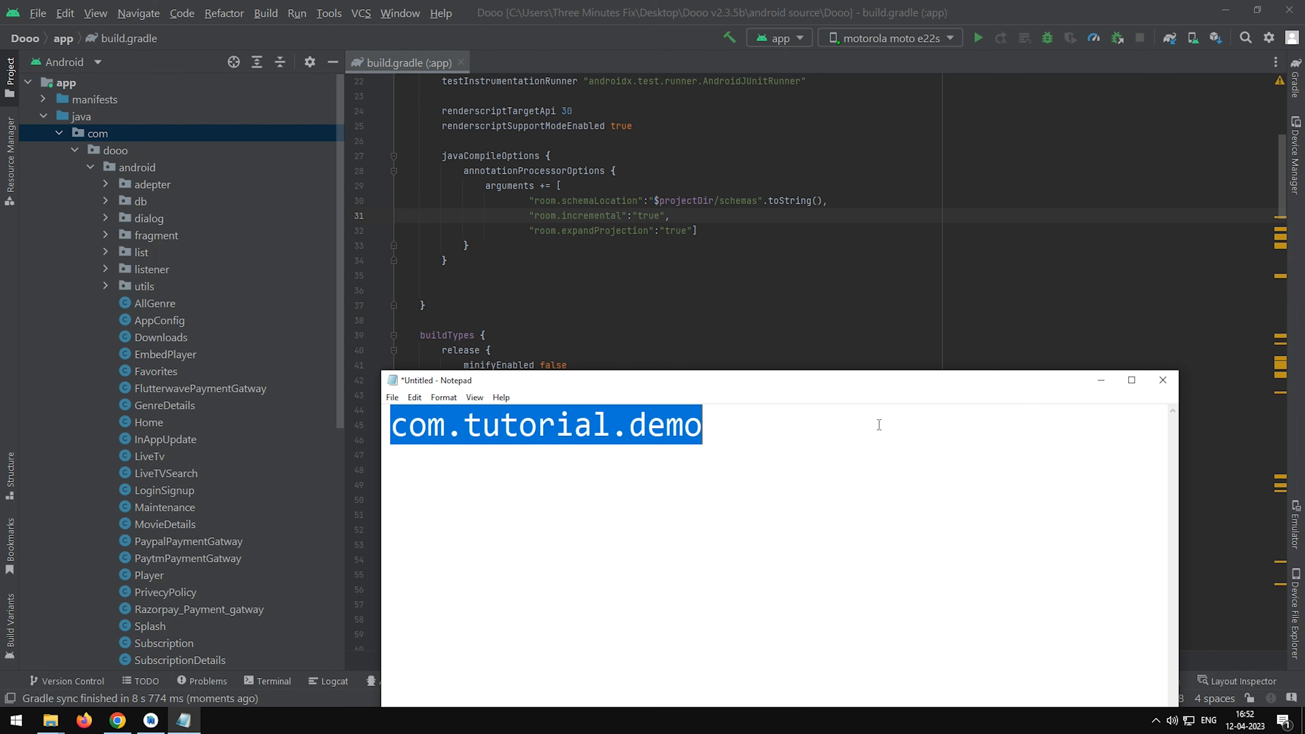
click(1097, 371)
Replace the applicationId in the app's build.gradle with com.tutorial.demo and sync the Gradle files.
scroll(843, 337, up, 4)
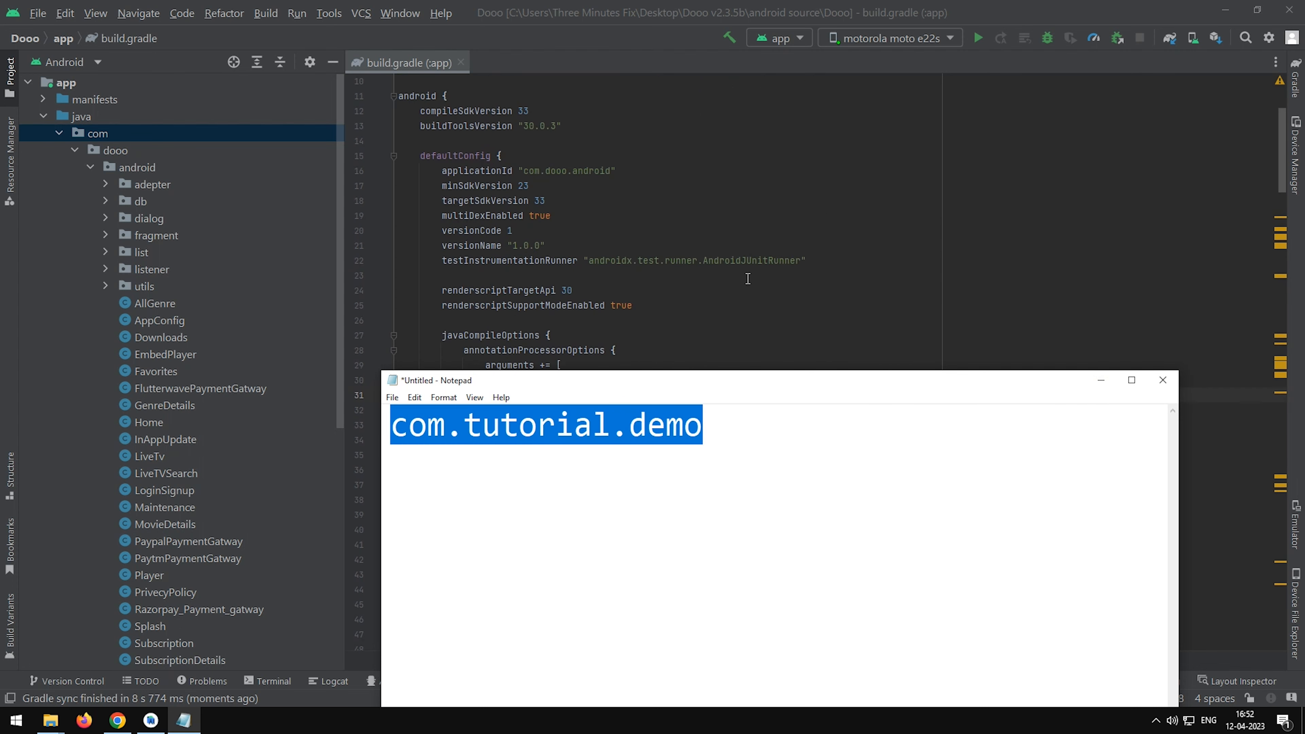
click(736, 259)
drag(612, 172, 524, 173)
key(ctrl+v)
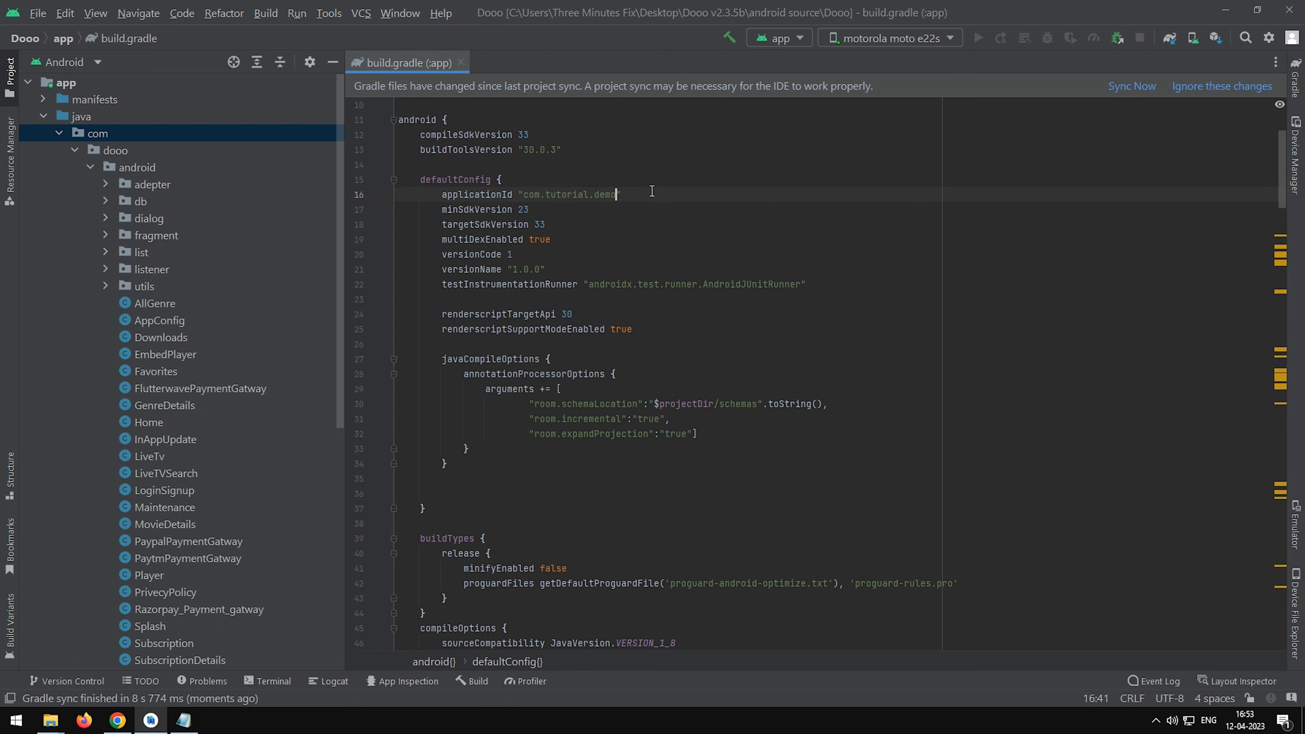
click(1128, 89)
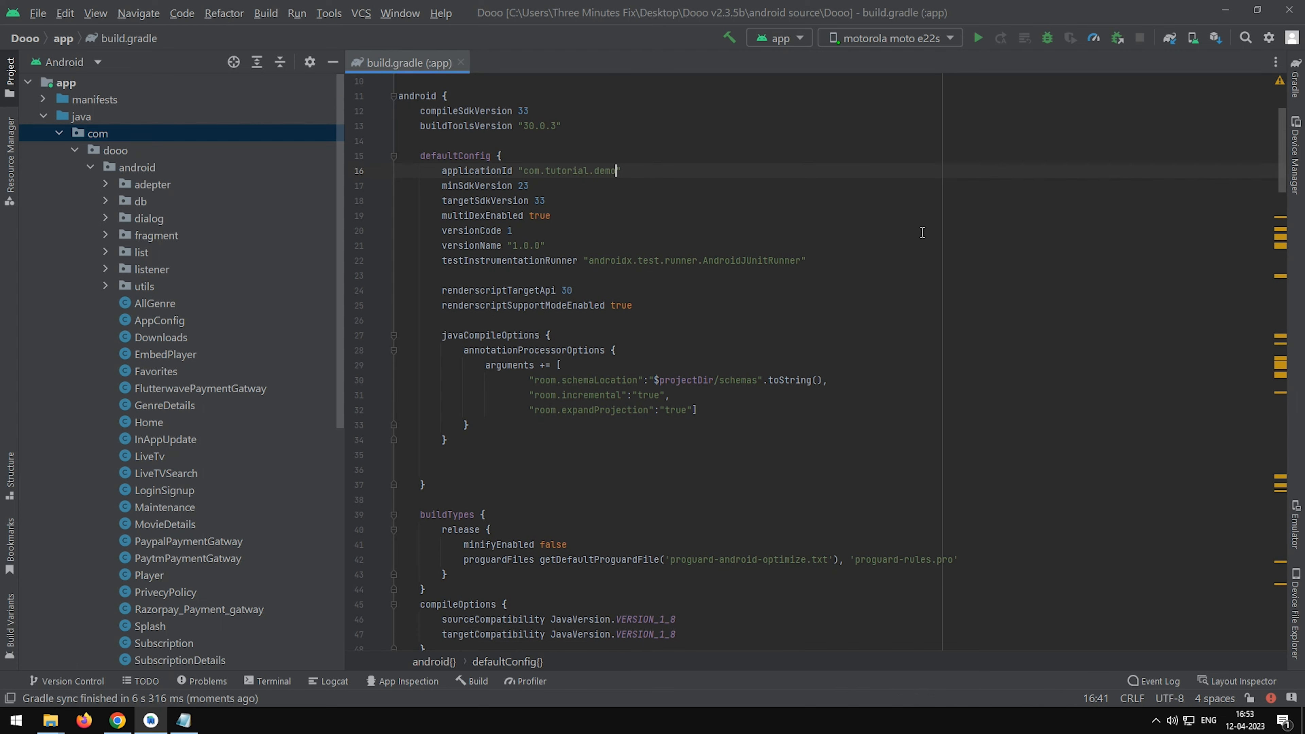
Refactor the dooo package directory under com to tutorial across the whole project.
right_click(142, 151)
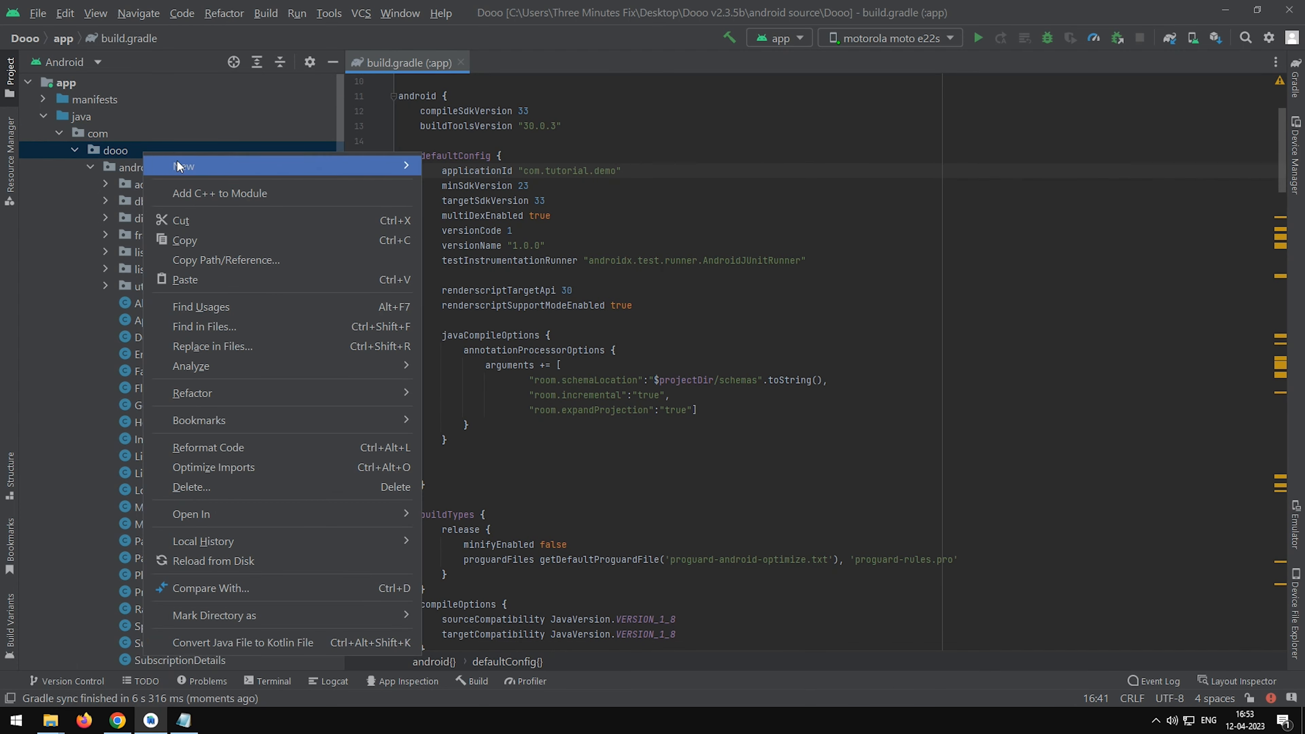
mouse_move(206, 394)
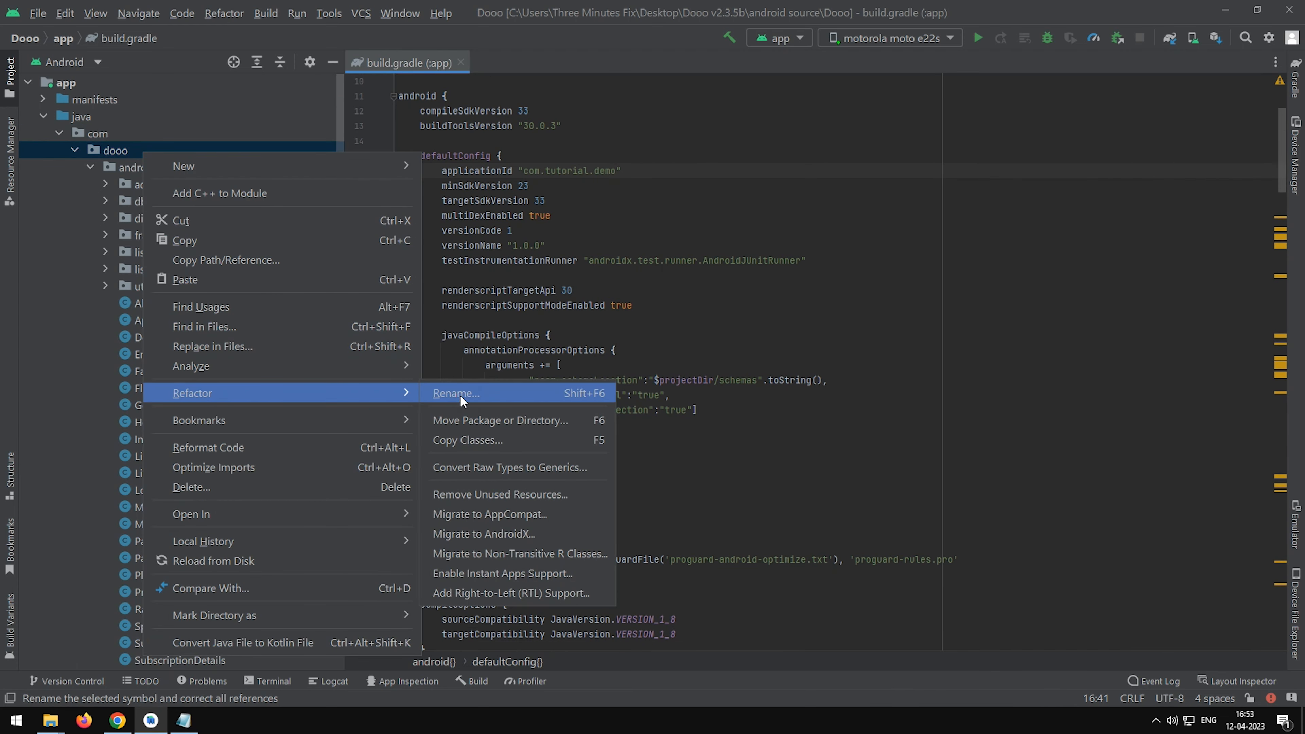
click(460, 394)
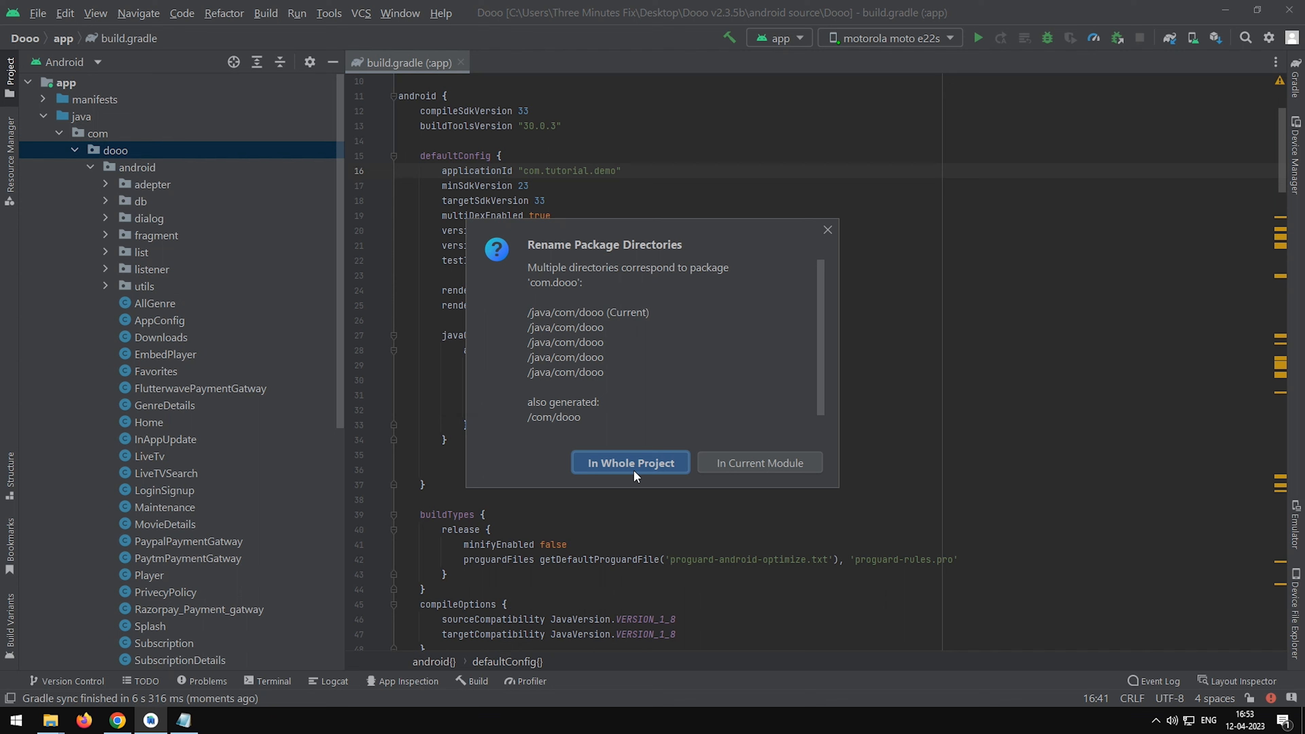
scroll(642, 445, down, 1)
click(646, 466)
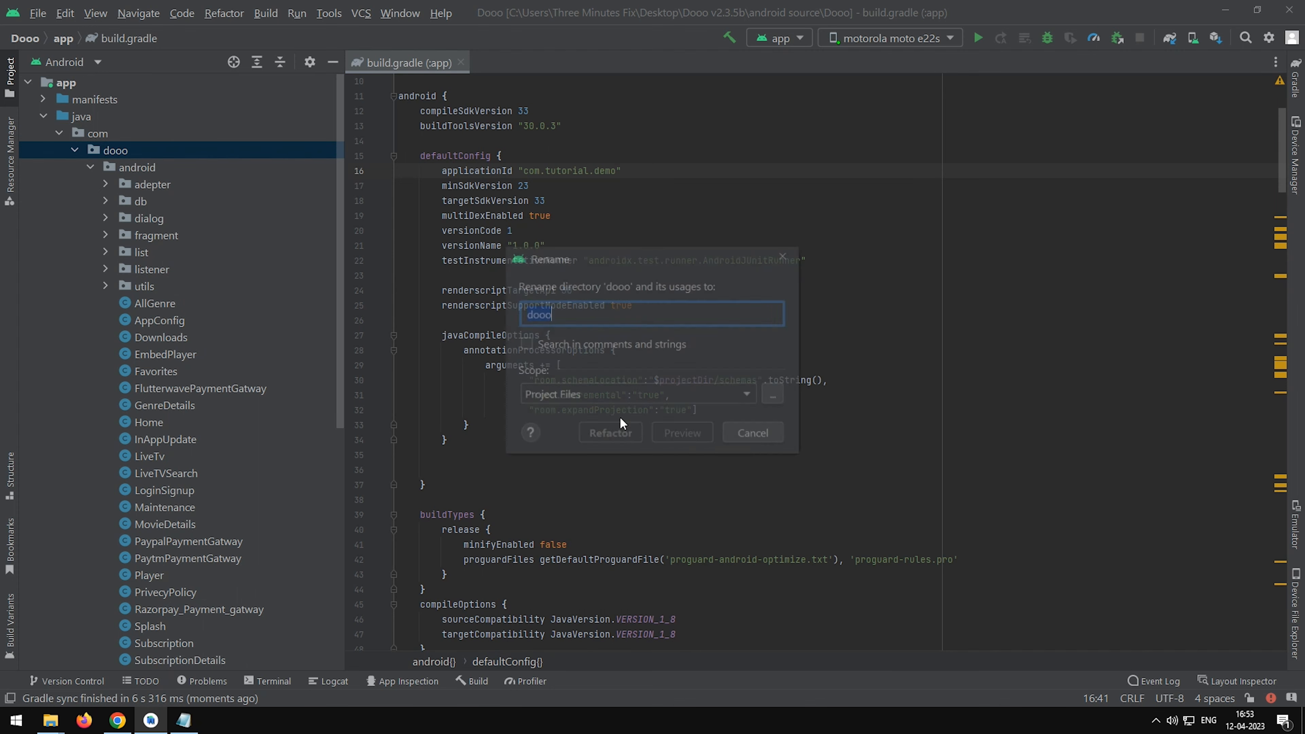
text(tutorial)
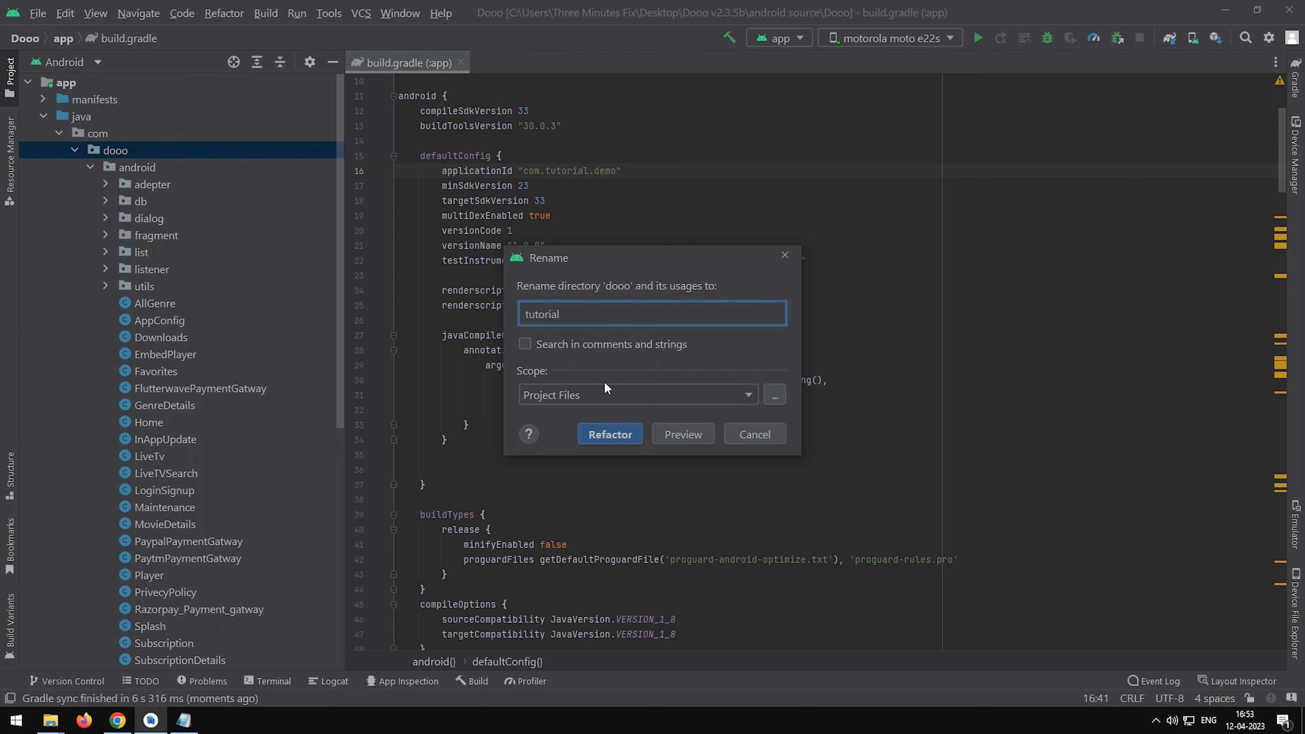
click(608, 433)
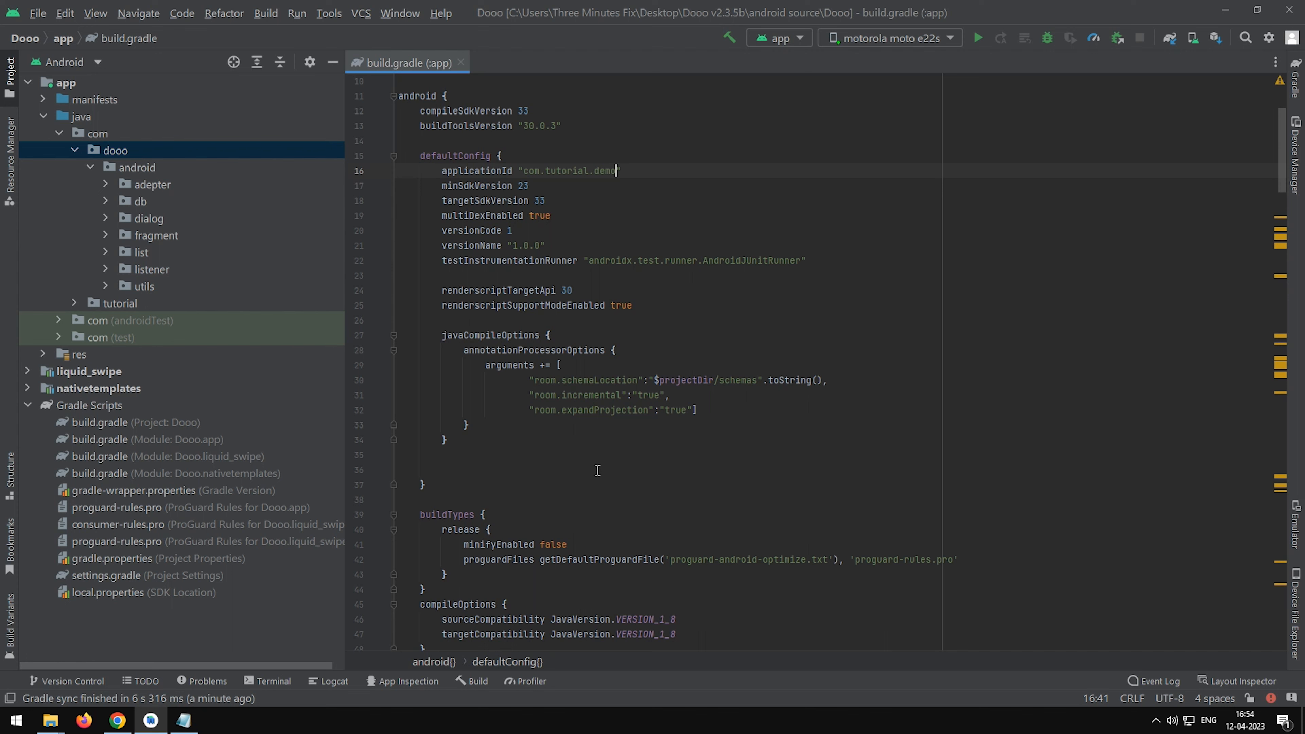
Check the tutorial package's contents, then rename the remaining dooo directory and its usages to tutorial as well.
click(74, 303)
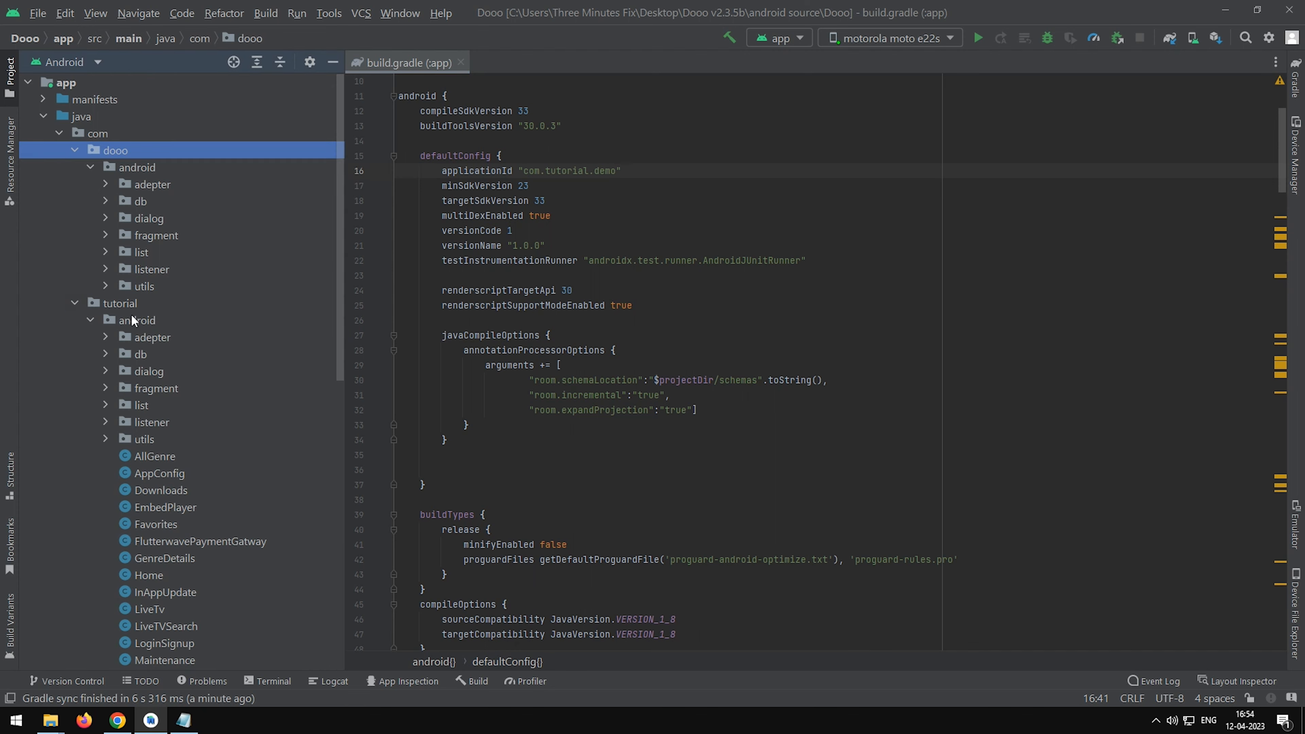
click(69, 304)
right_click(189, 154)
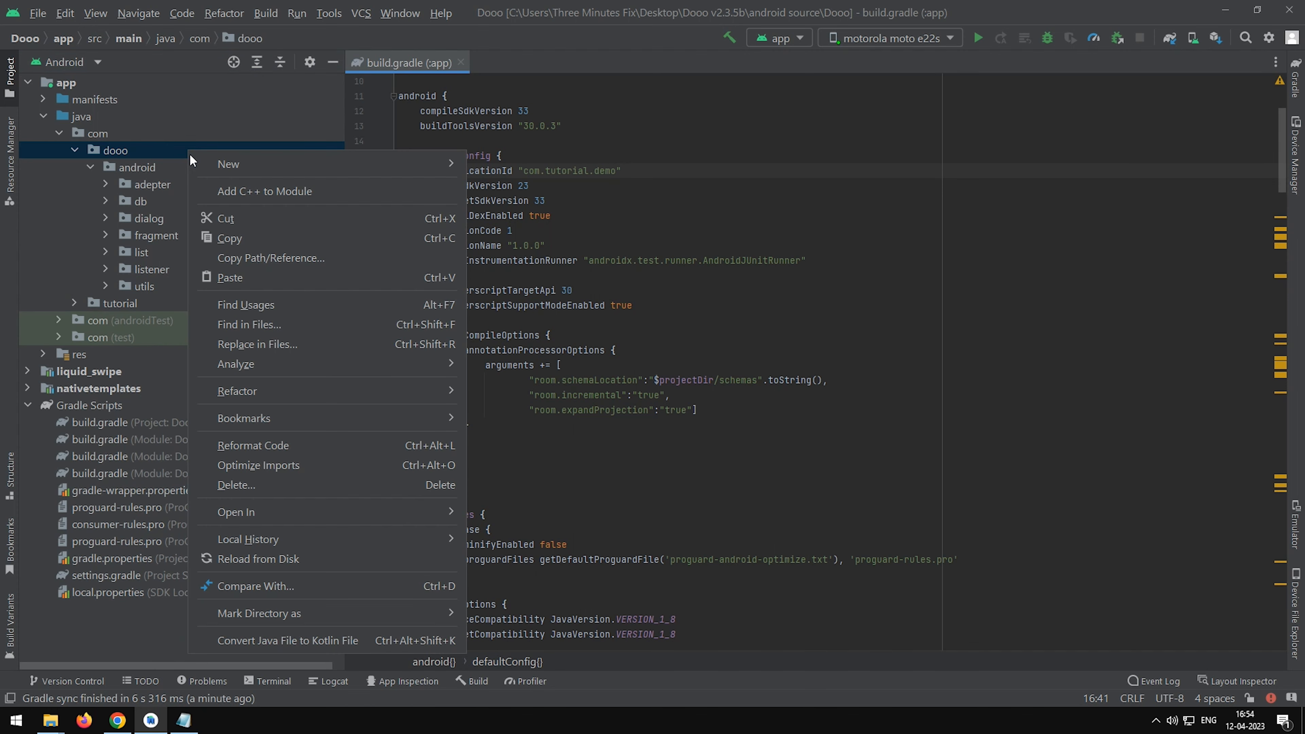
mouse_move(453, 391)
click(514, 391)
click(594, 456)
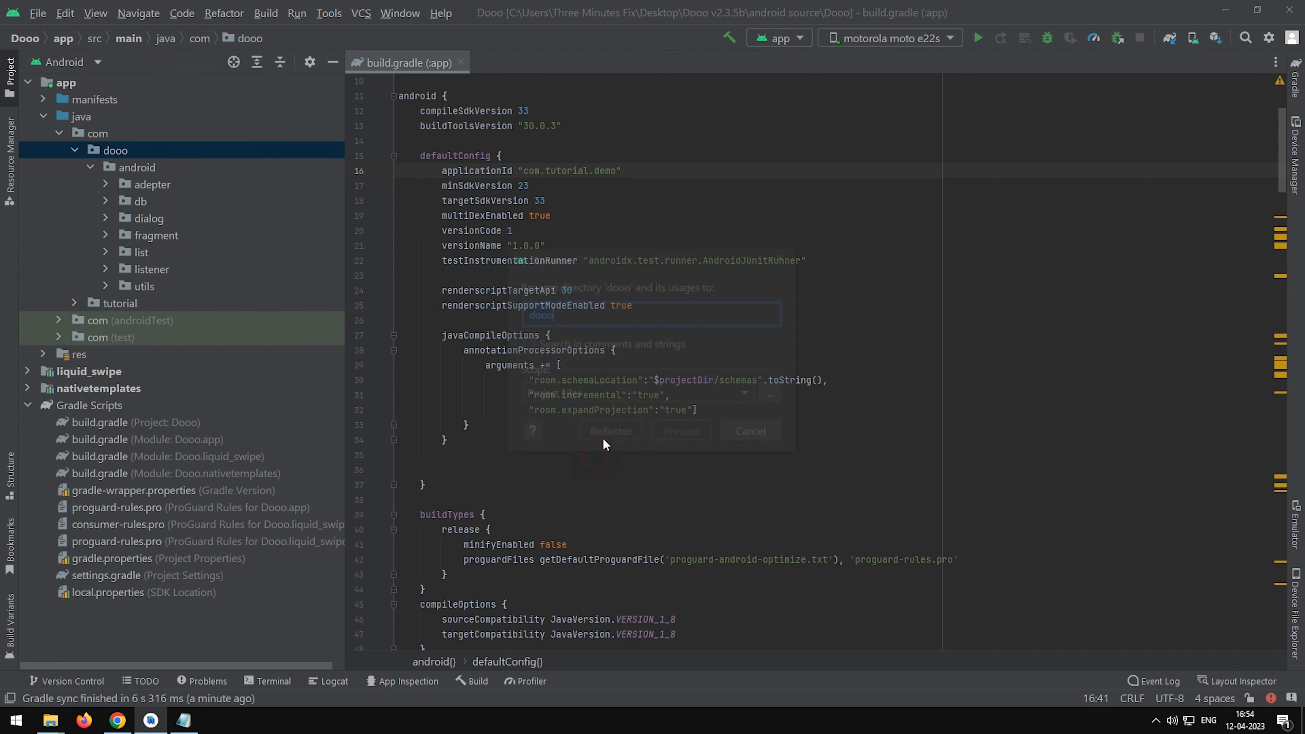
text(tutorial)
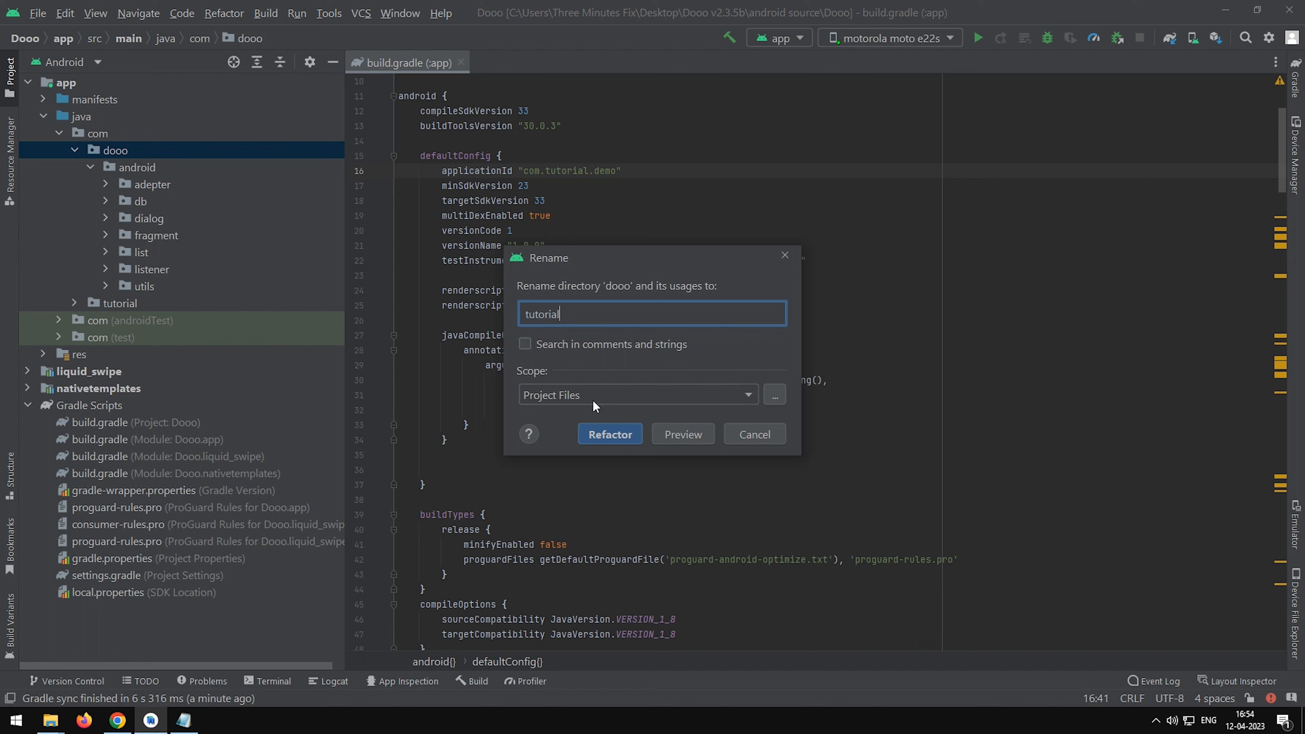
key(Return)
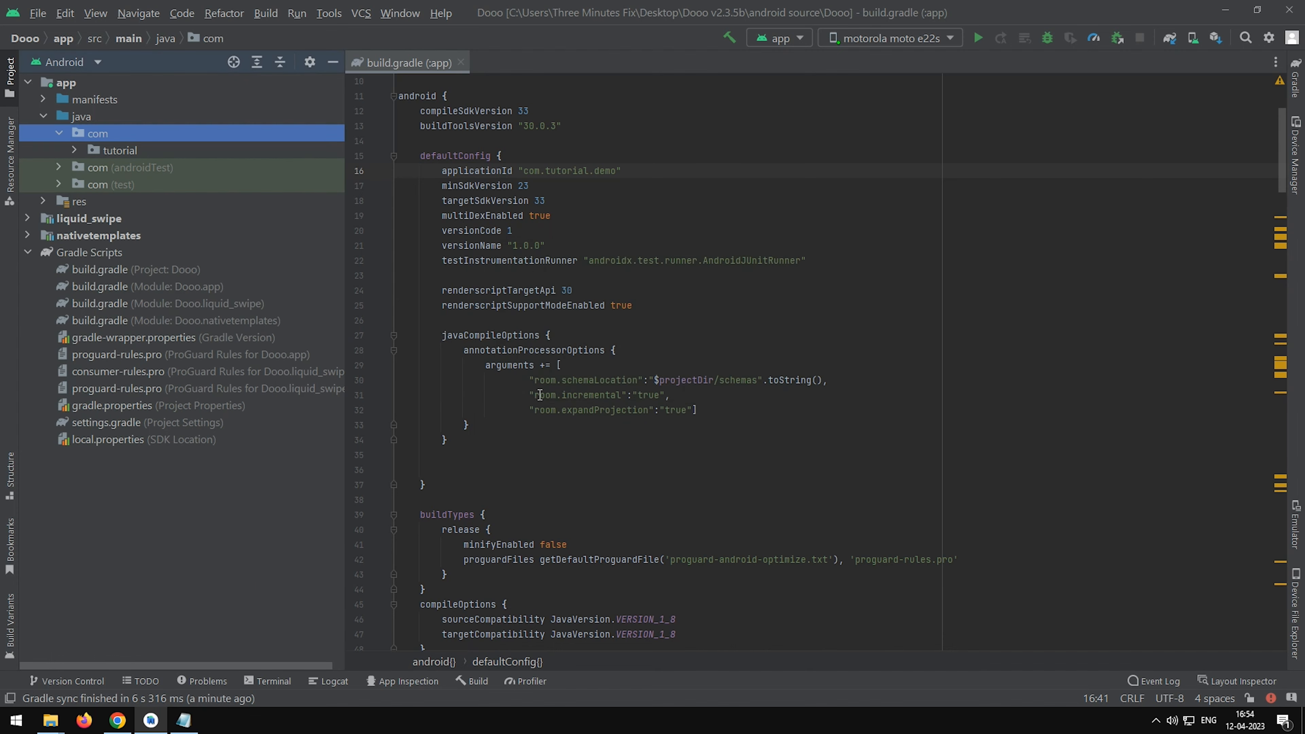
Refactor the android package inside com.tutorial to demo across the whole project.
click(74, 150)
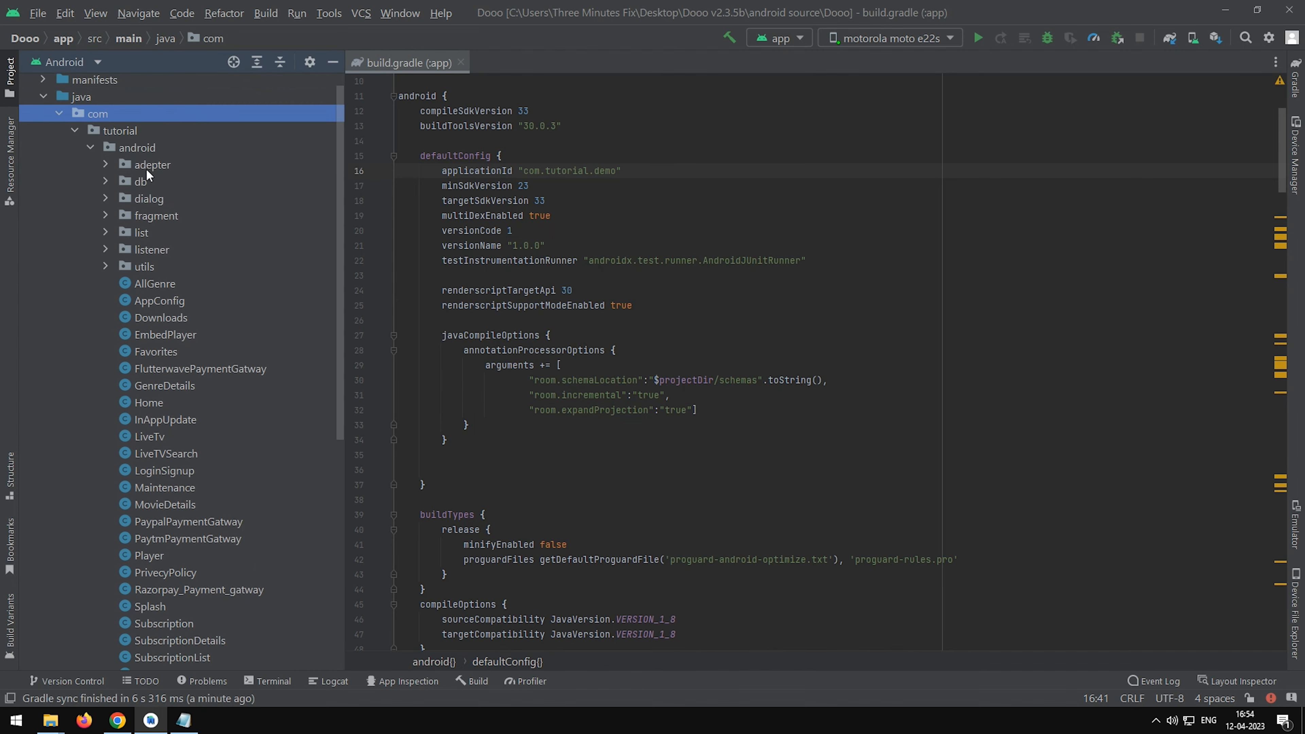
click(124, 149)
click(141, 167)
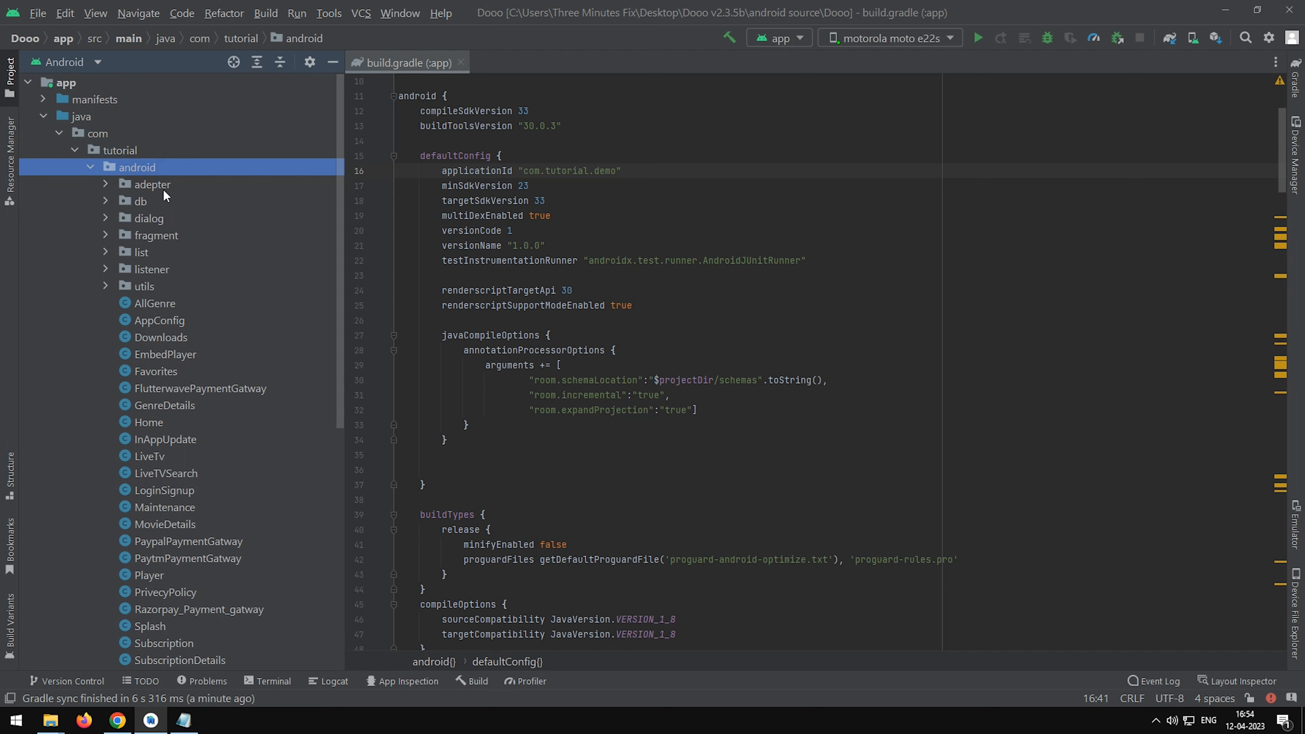
right_click(184, 169)
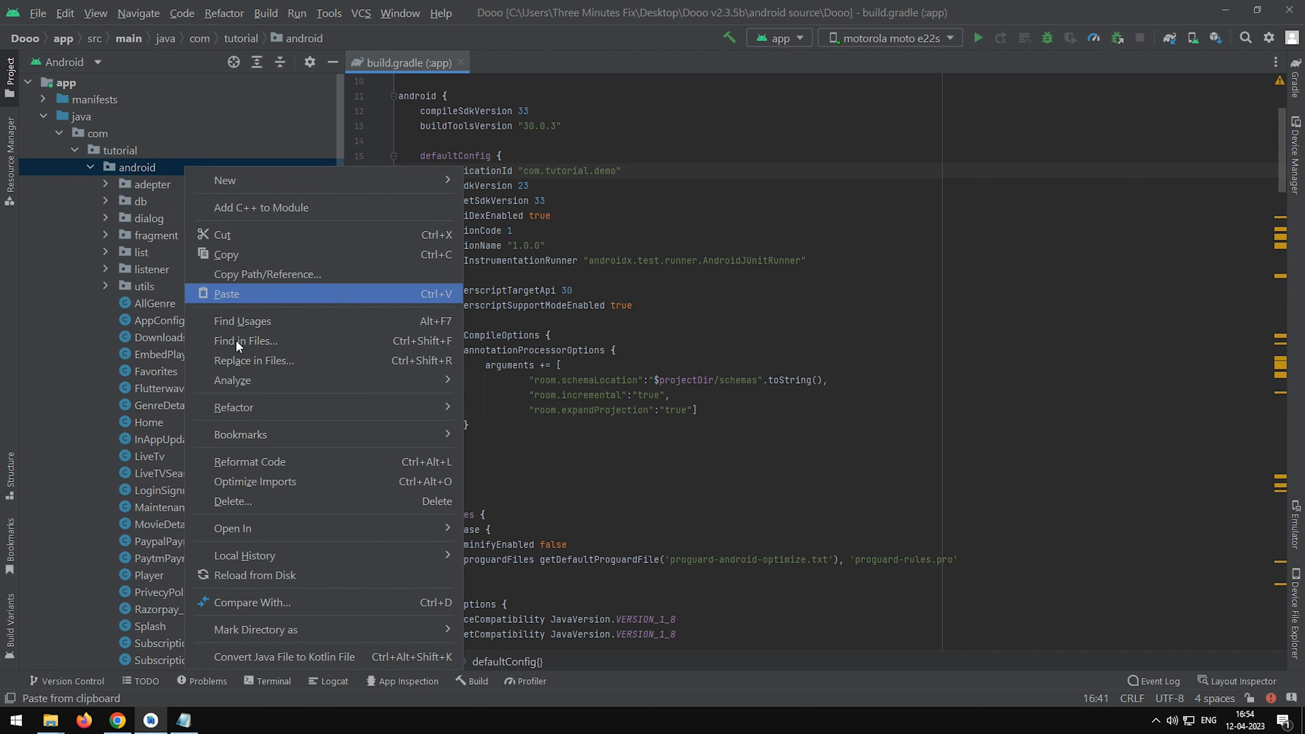
mouse_move(234, 407)
click(498, 409)
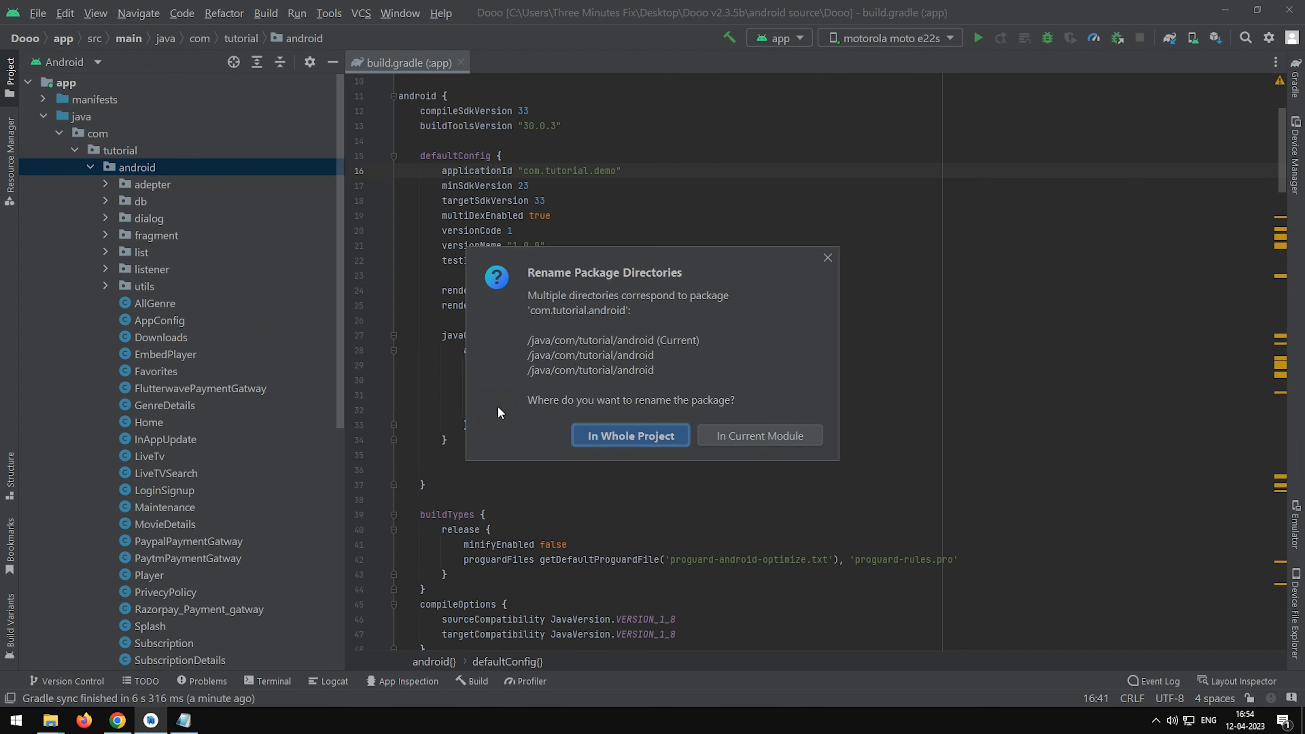
click(626, 437)
text(demo)
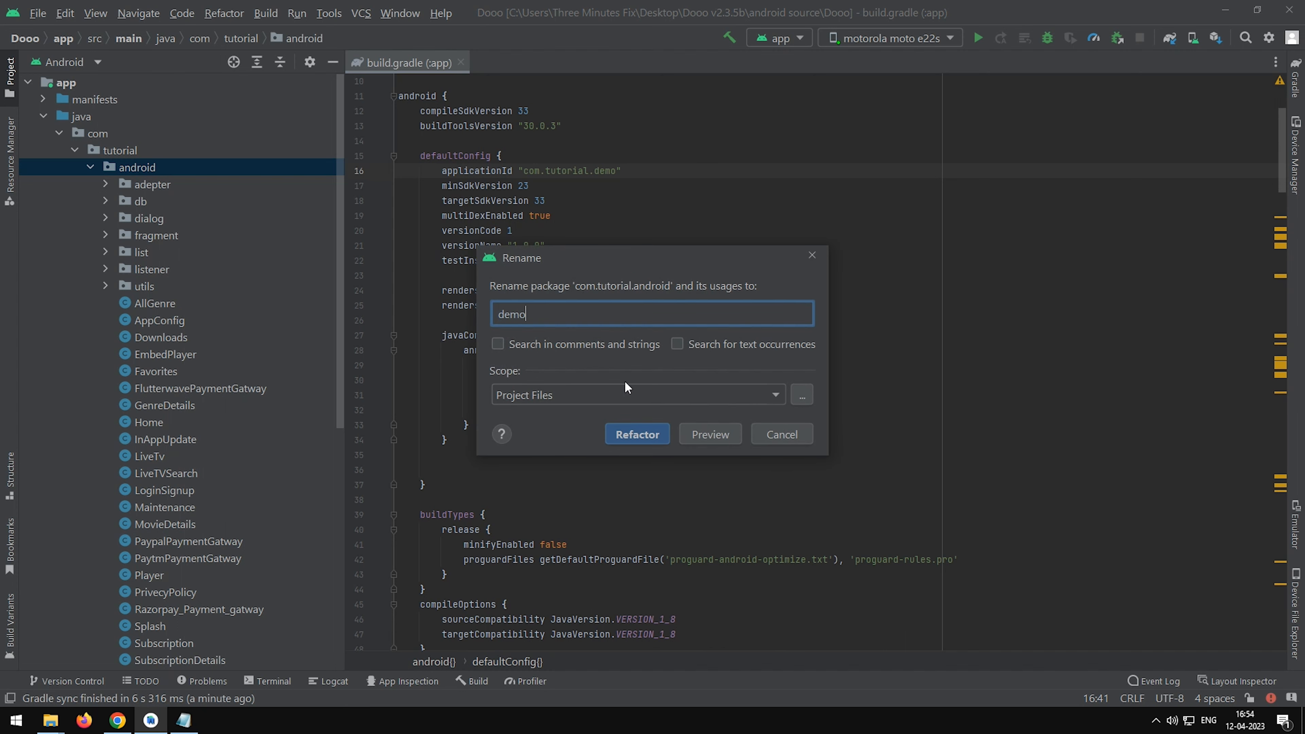
click(623, 435)
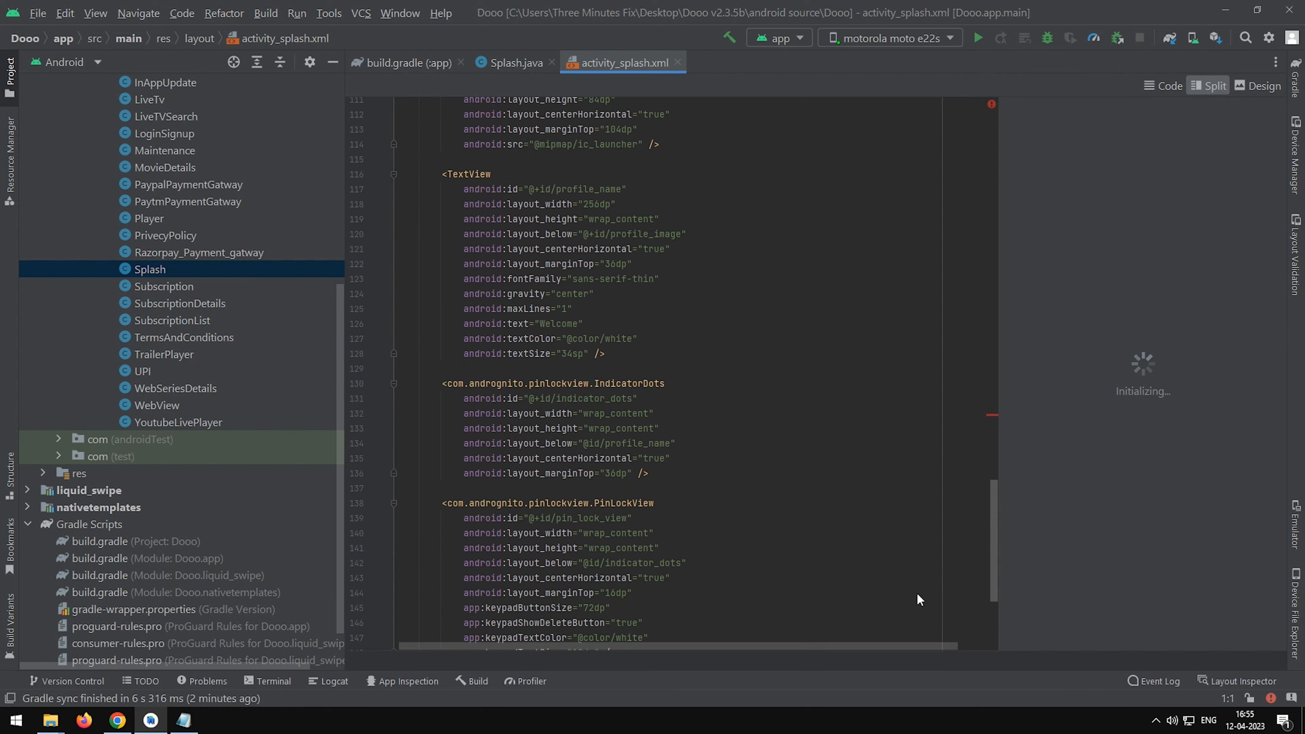
Check the LiquidPager element at the end of activity_splash.xml and close that layout file.
drag(588, 481, 594, 481)
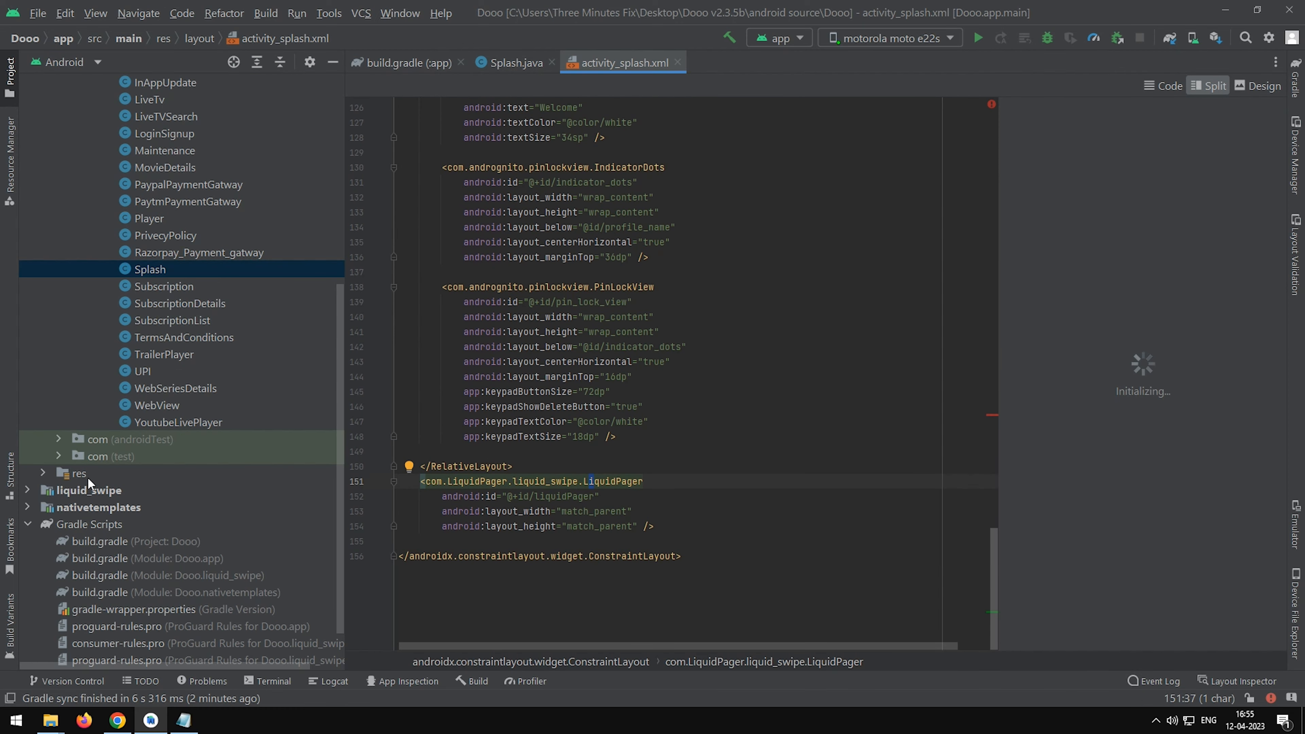
click(222, 488)
click(678, 62)
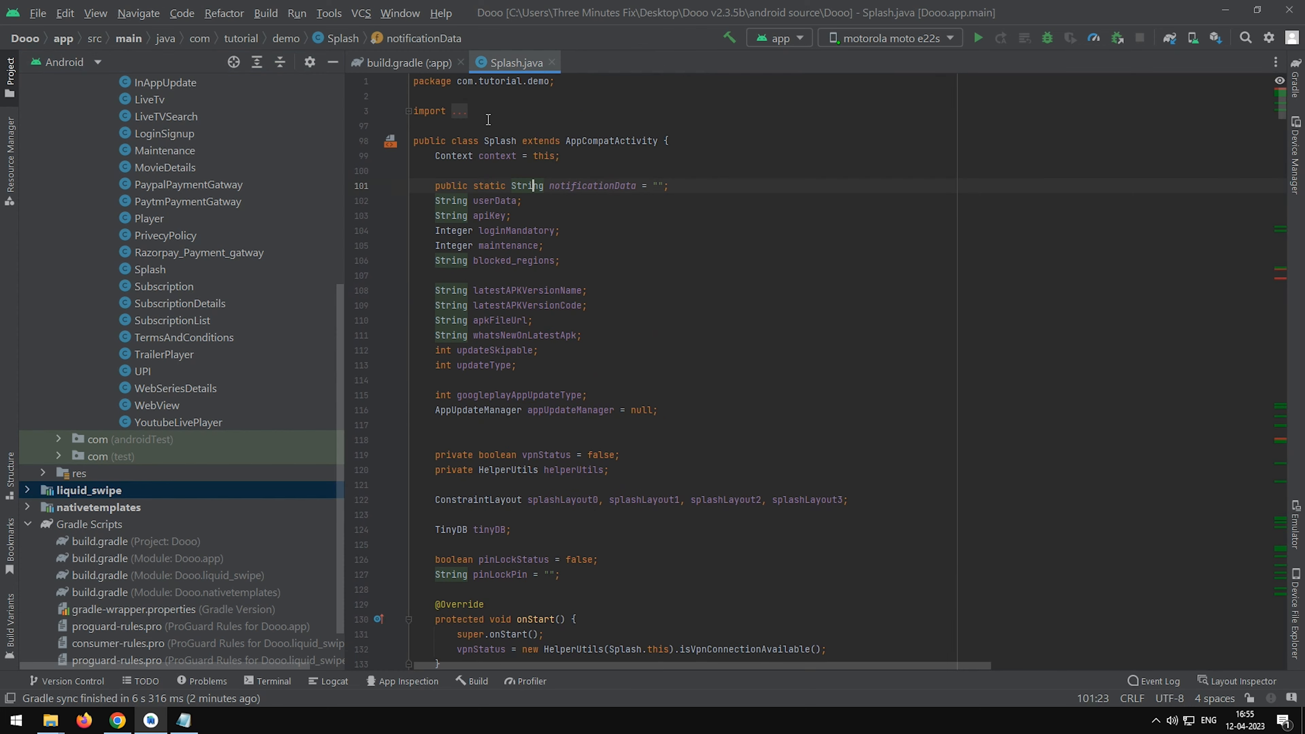
Unfold the imports in Splash.java, inspect the unresolved adepter import and locate LiquidPageradepter in the adepter package.
click(459, 111)
scroll(640, 272, down, 8)
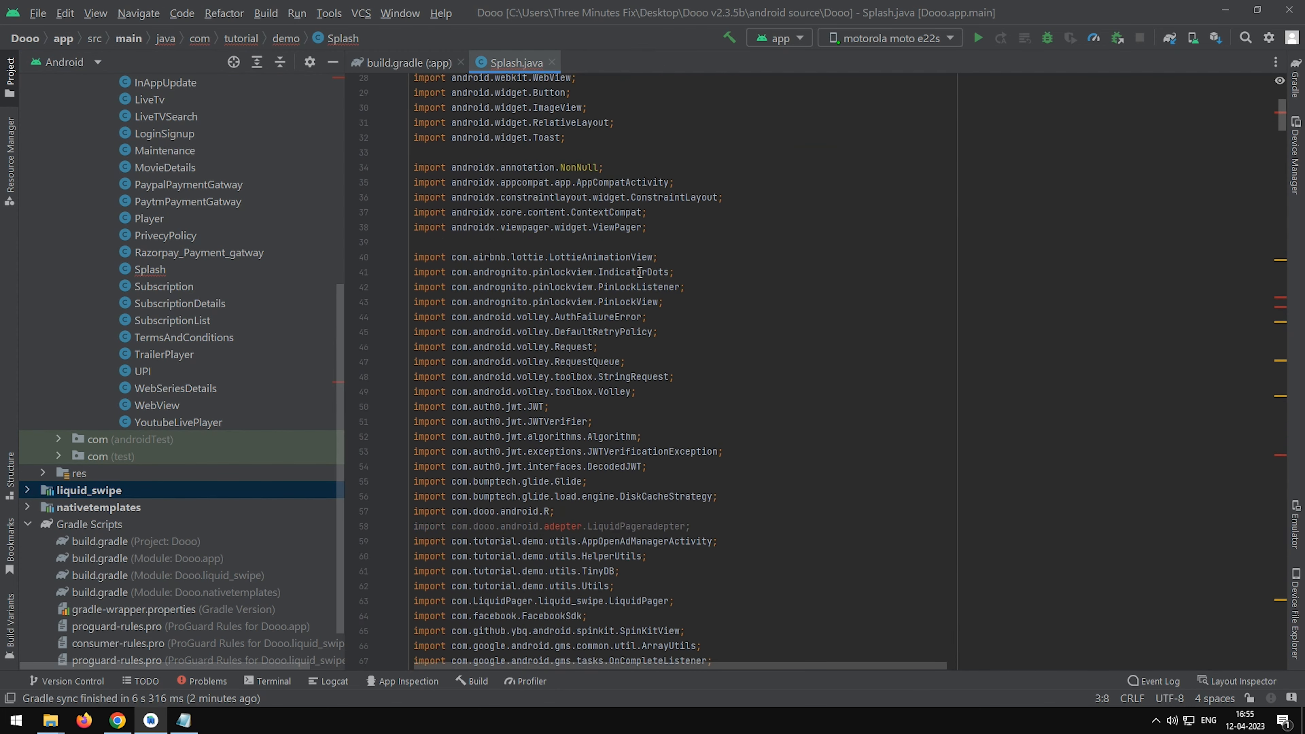
scroll(640, 273, down, 6)
double_click(555, 305)
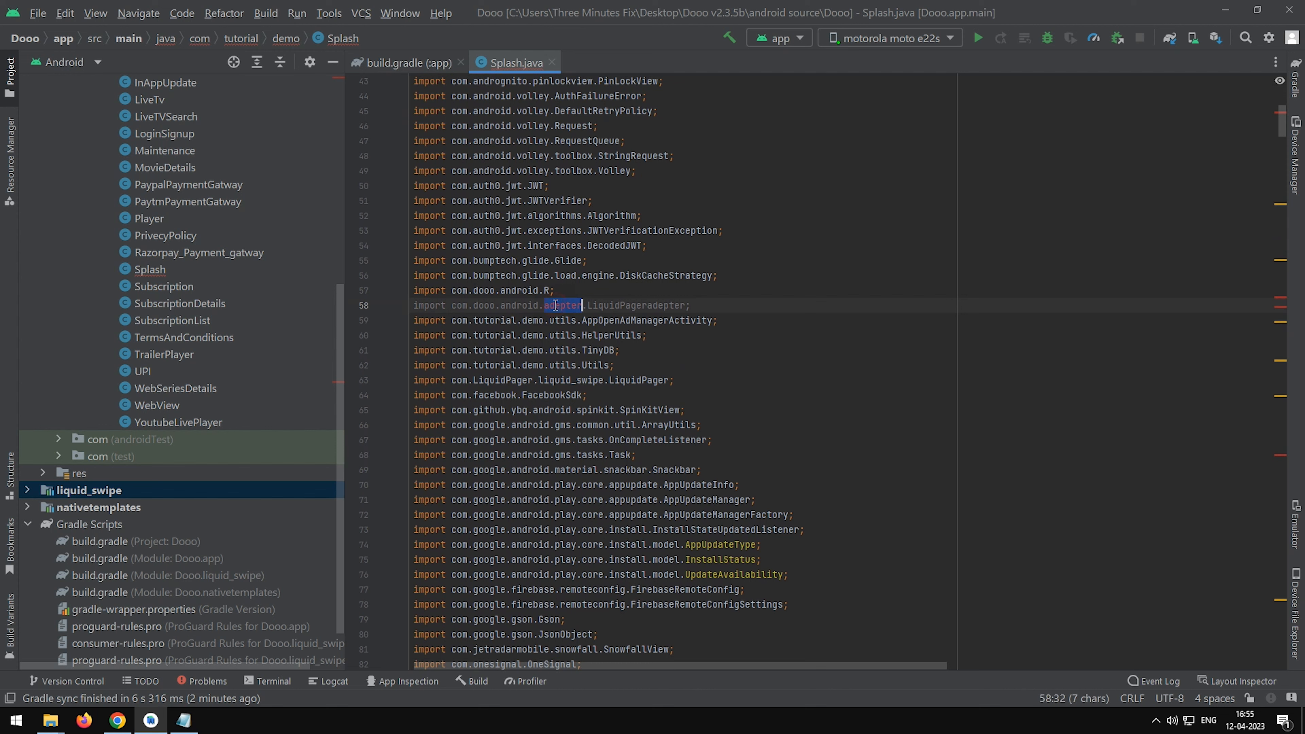
double_click(485, 305)
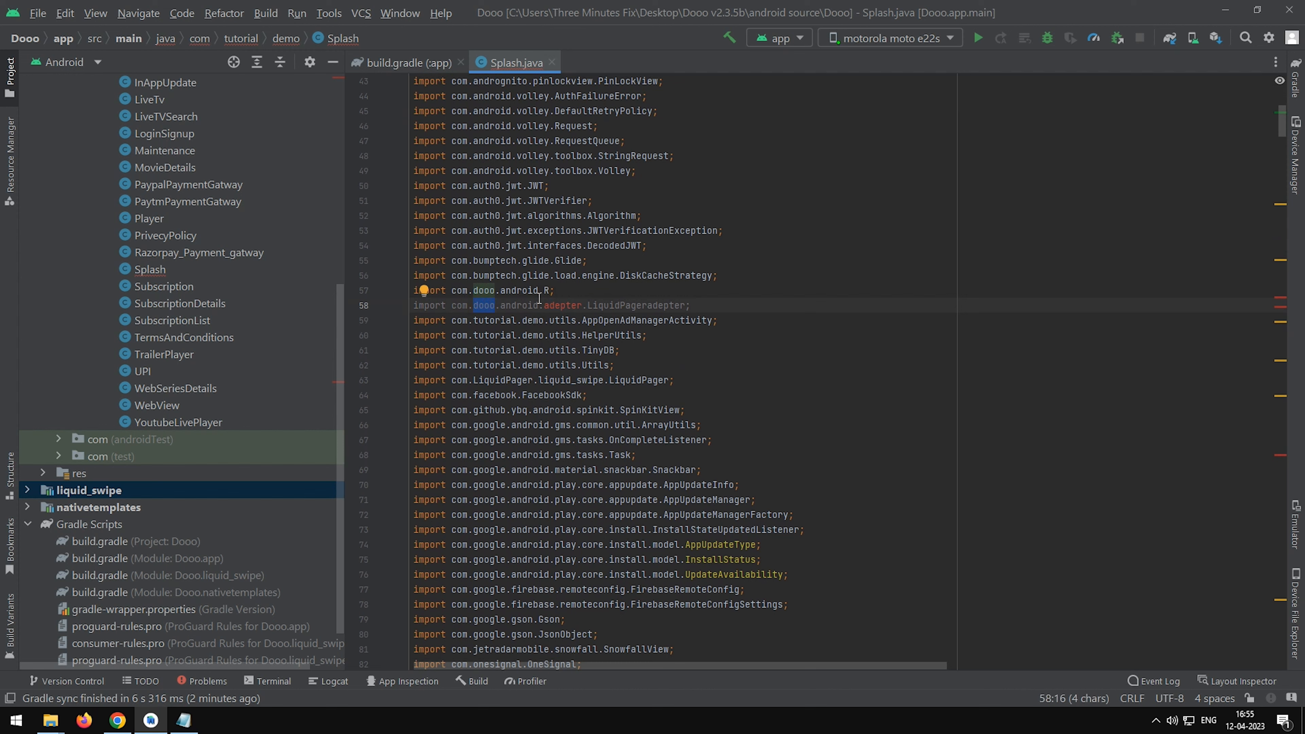
scroll(188, 349, up, 7)
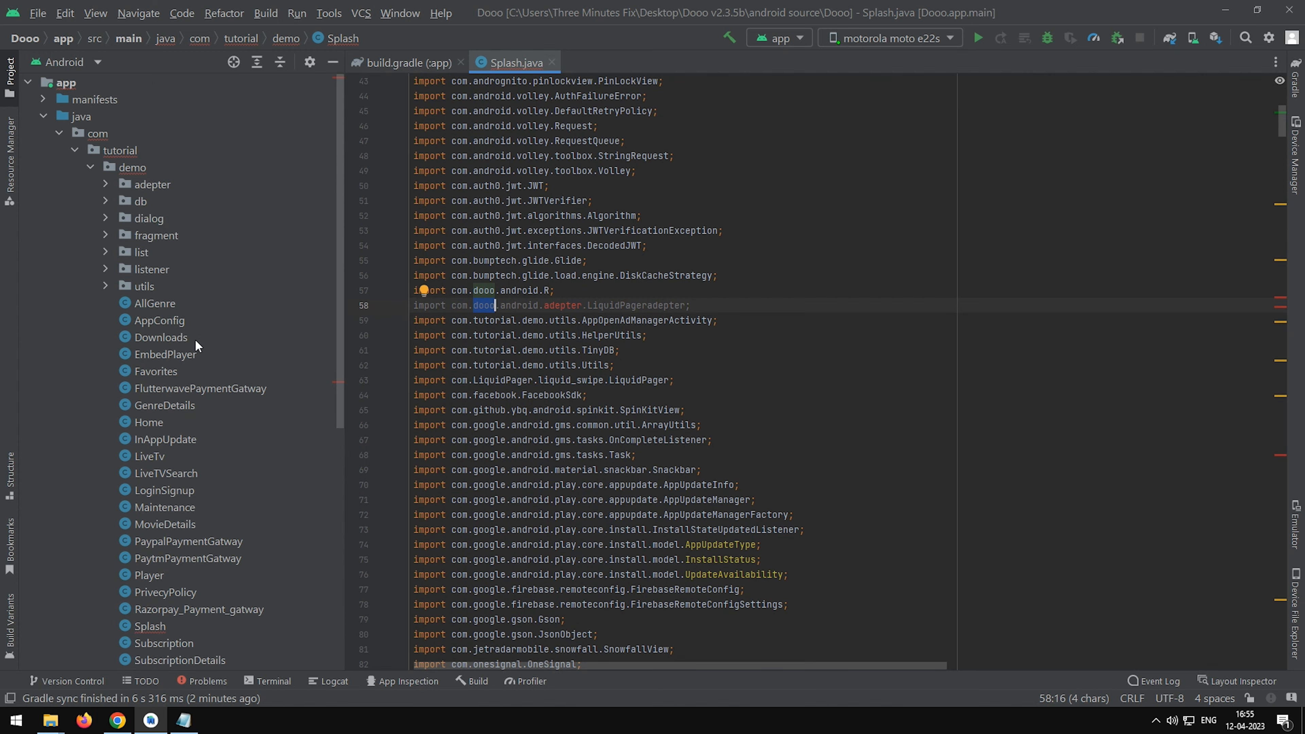
click(106, 184)
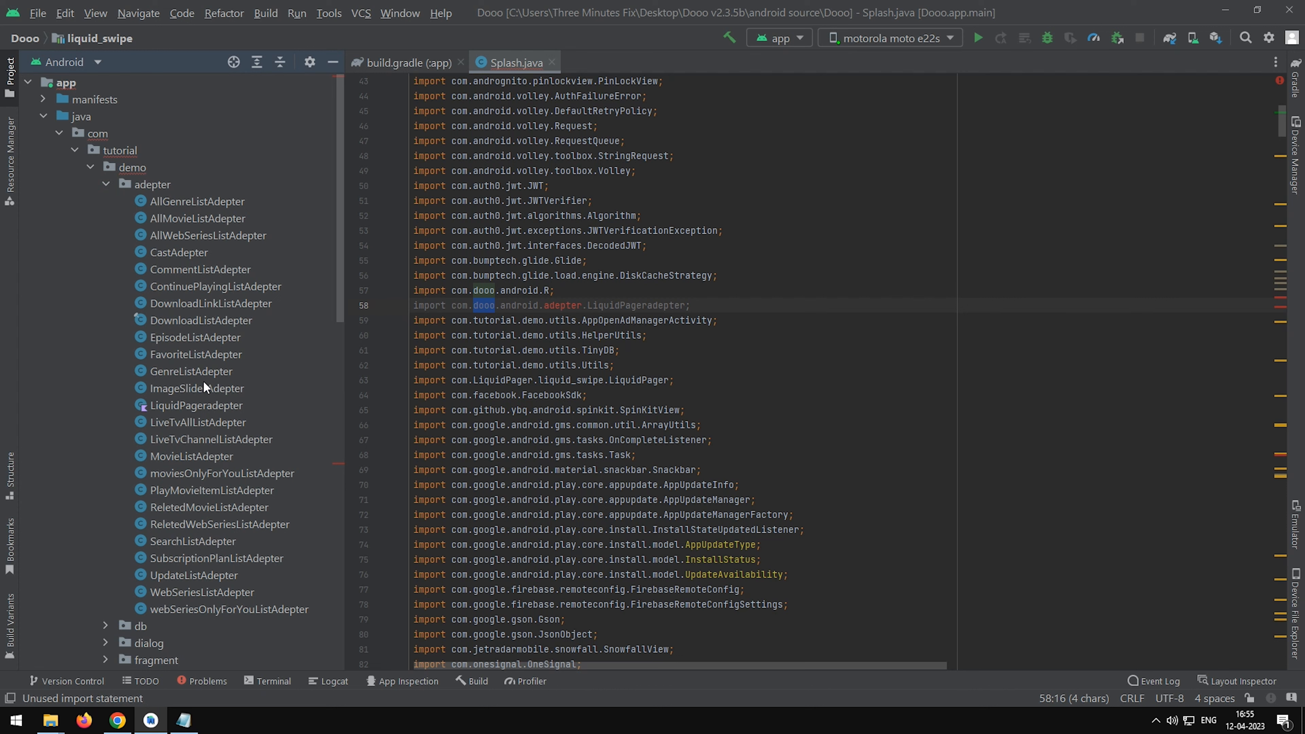
click(161, 405)
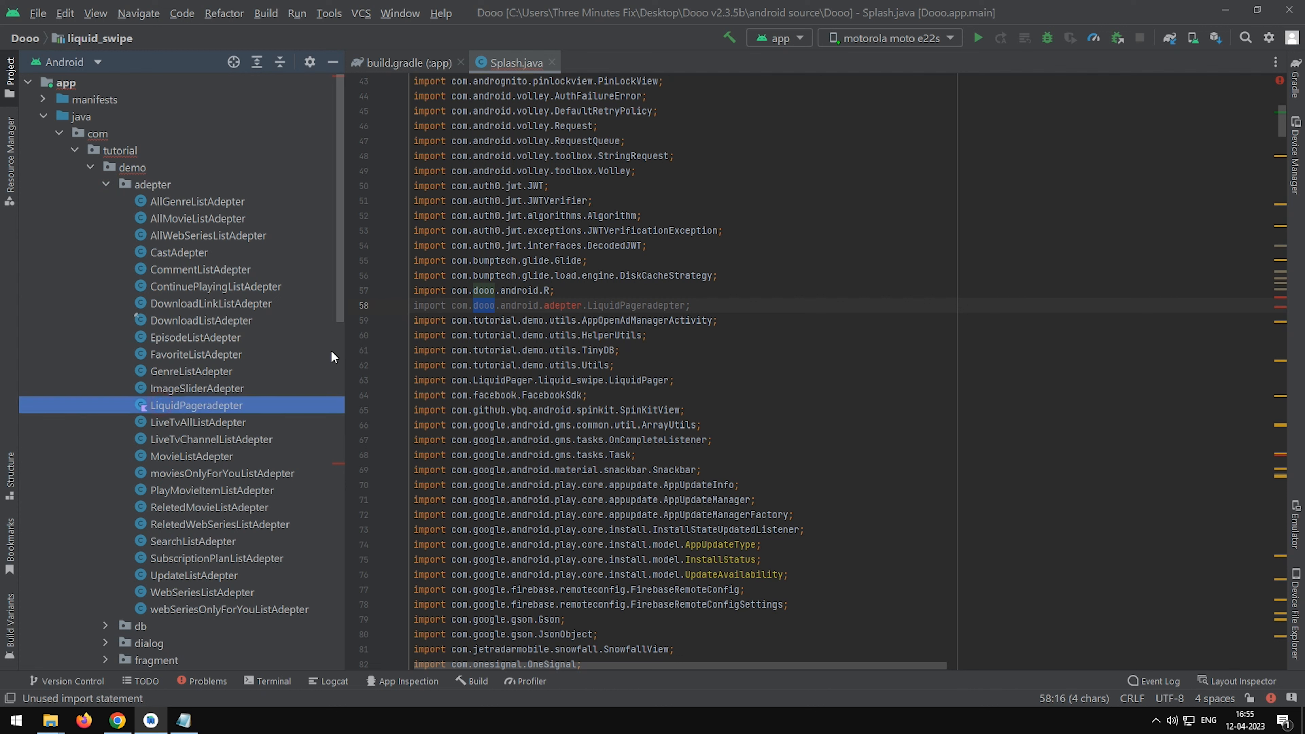
Change the LiquidPageradepter import in Splash.java to com.tutorial.demo.adepter.LiquidPageradepter.
click(478, 307)
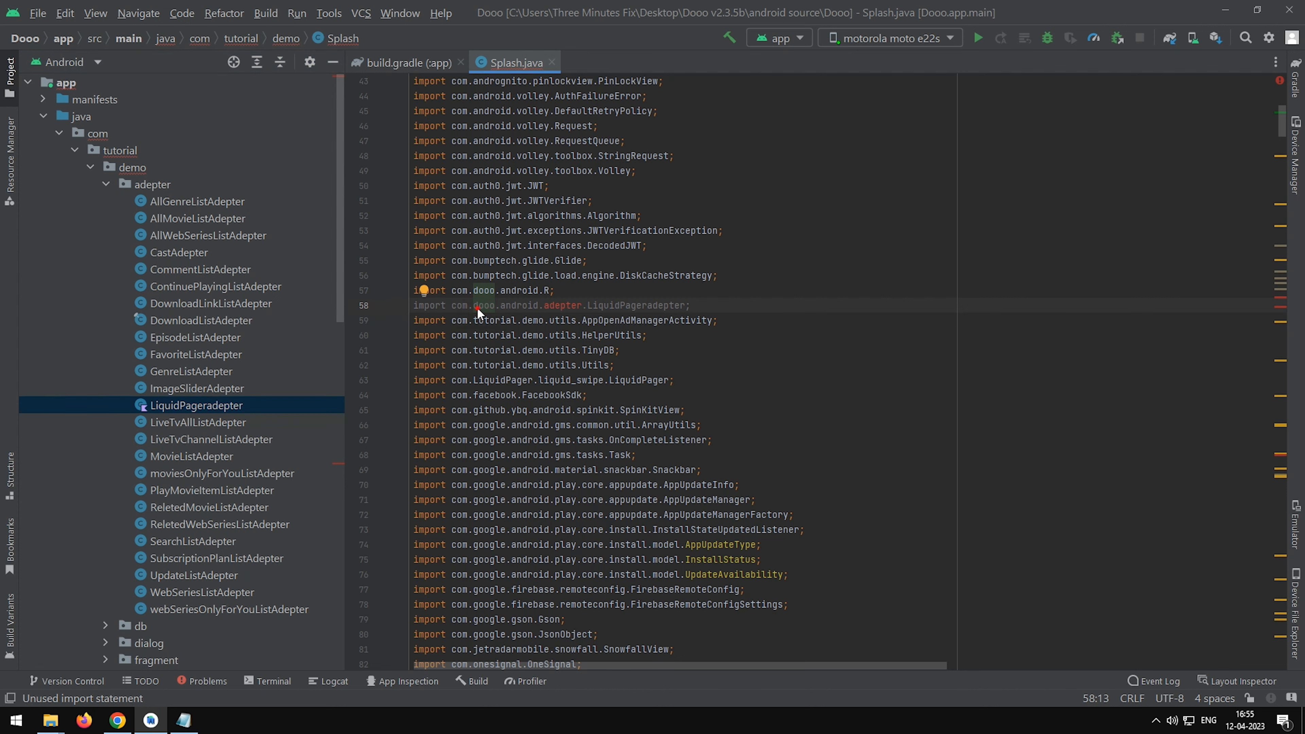
text(tutorial)
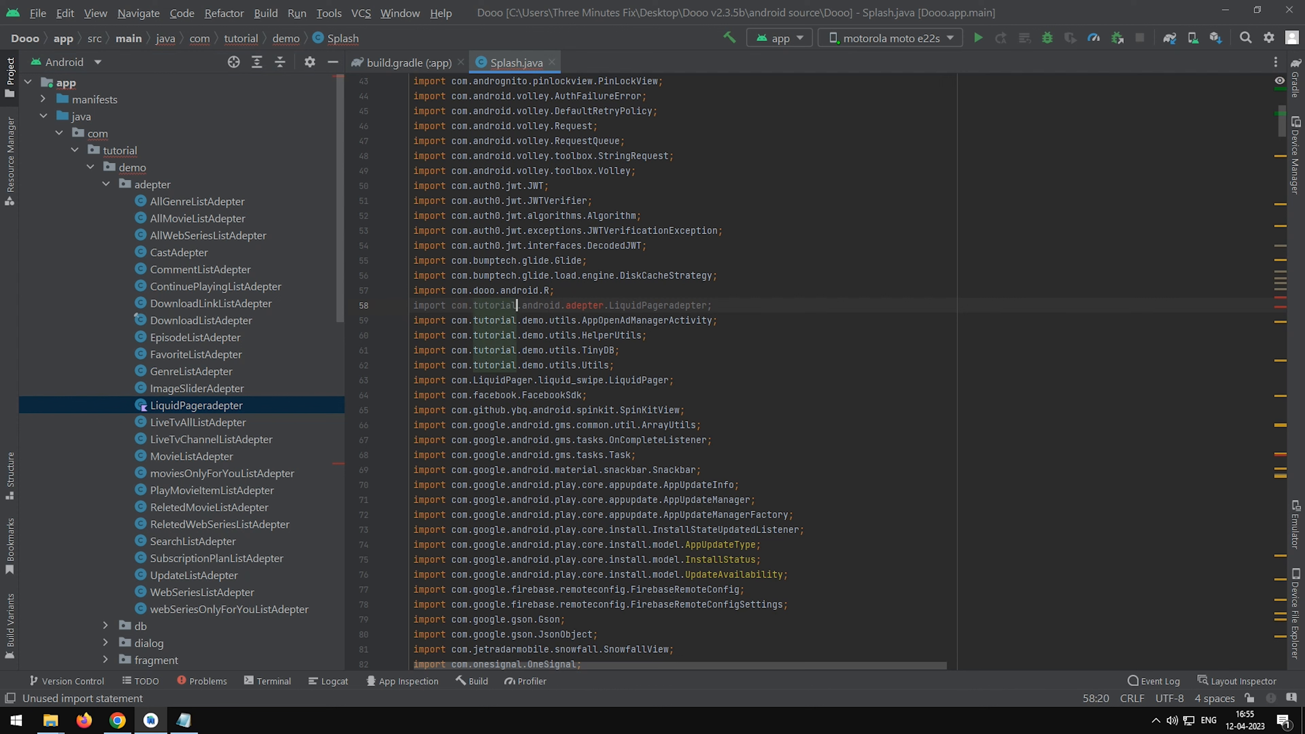
double_click(529, 305)
text(demo)
click(763, 302)
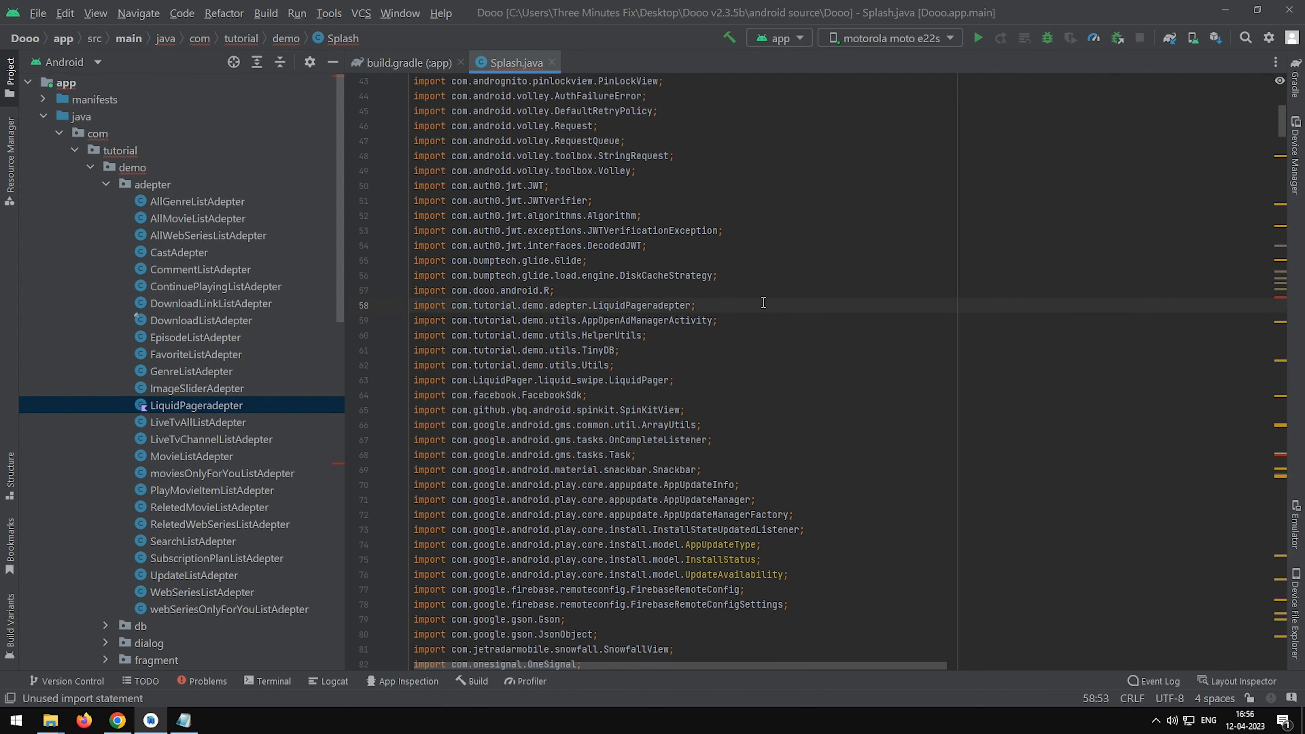
Inspect the unresolved BuildConfig references in Splash.java and WebSeriesDetails.java of the demo package.
click(1278, 298)
mouse_move(604, 284)
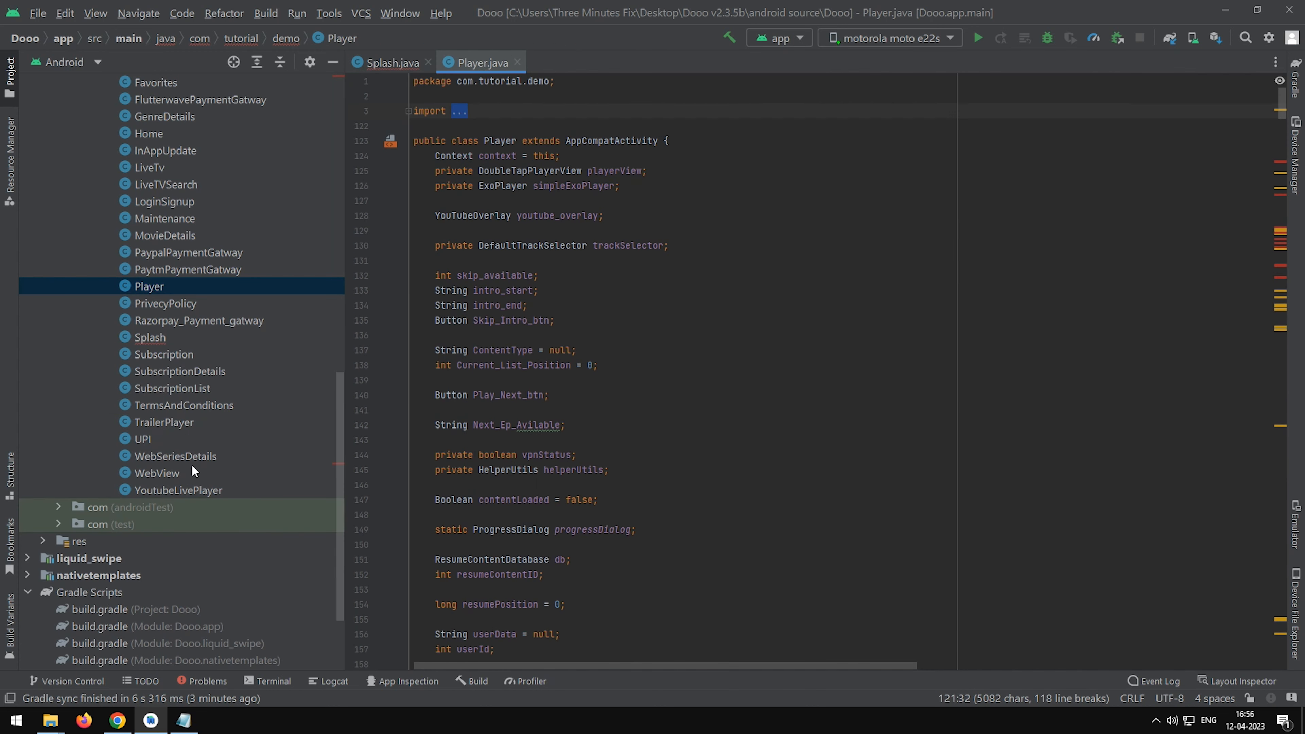
double_click(203, 456)
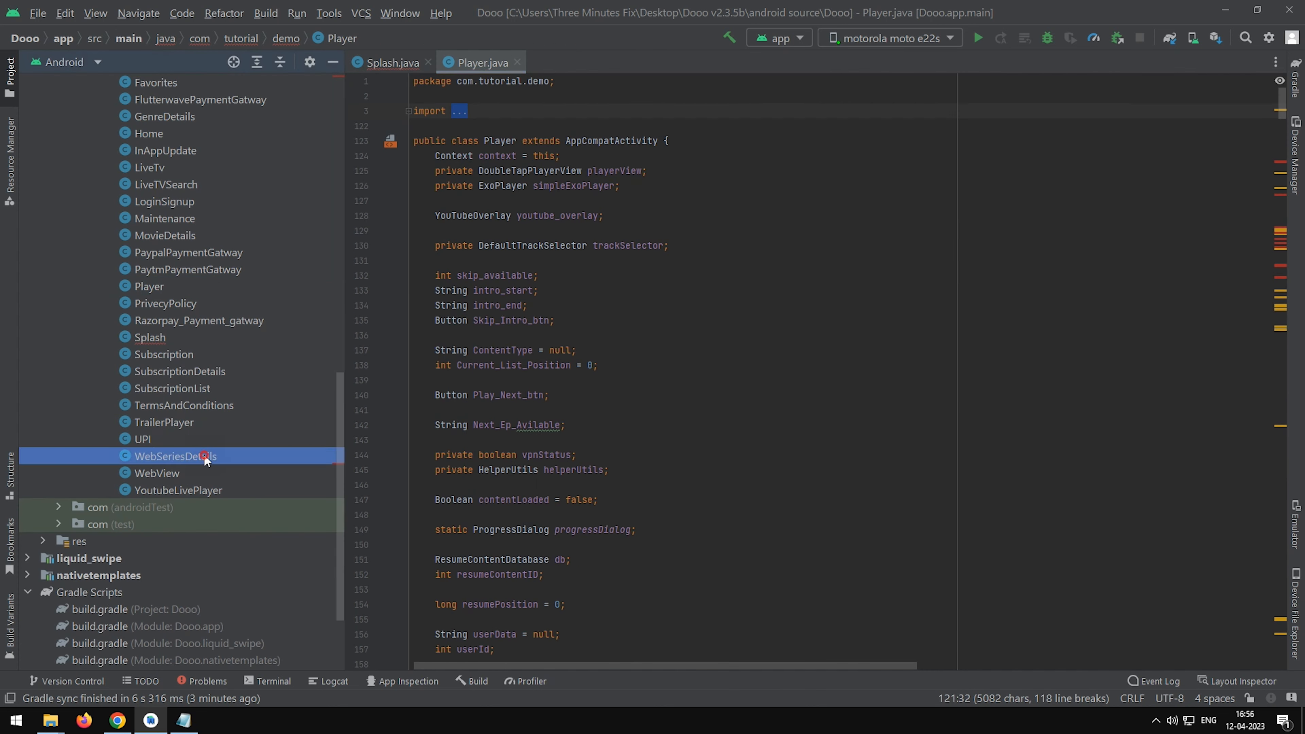
click(626, 234)
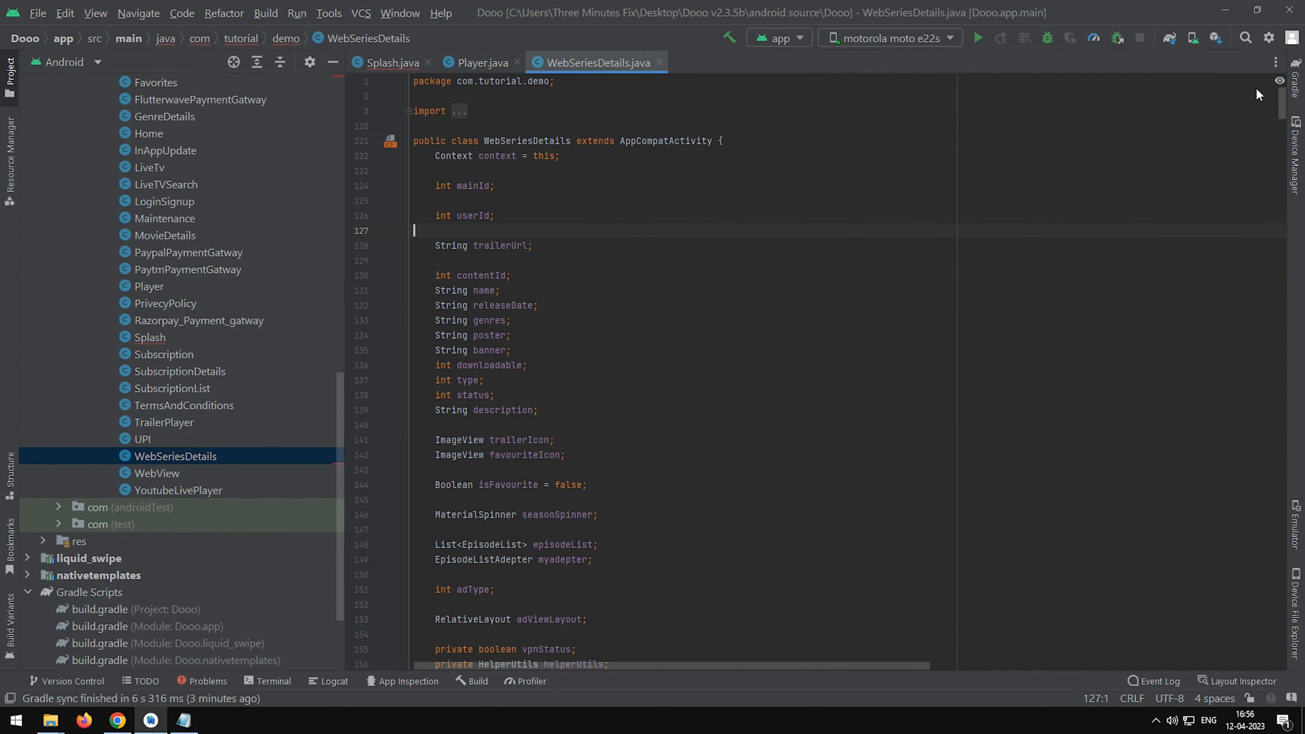
drag(1279, 122, 1283, 528)
click(1279, 519)
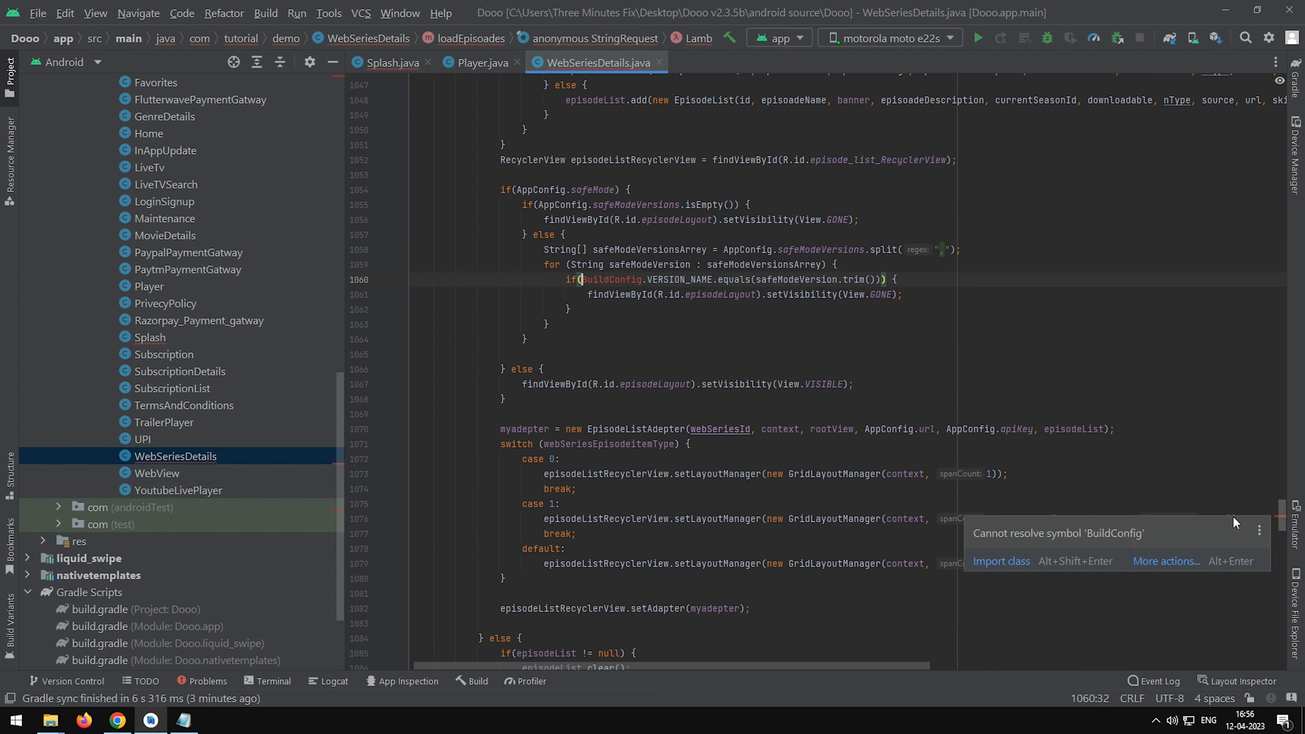
Open MovieDetails.java and locate its unresolved BuildConfig reference in the safe-mode version check.
scroll(182, 336, up, 2)
double_click(182, 337)
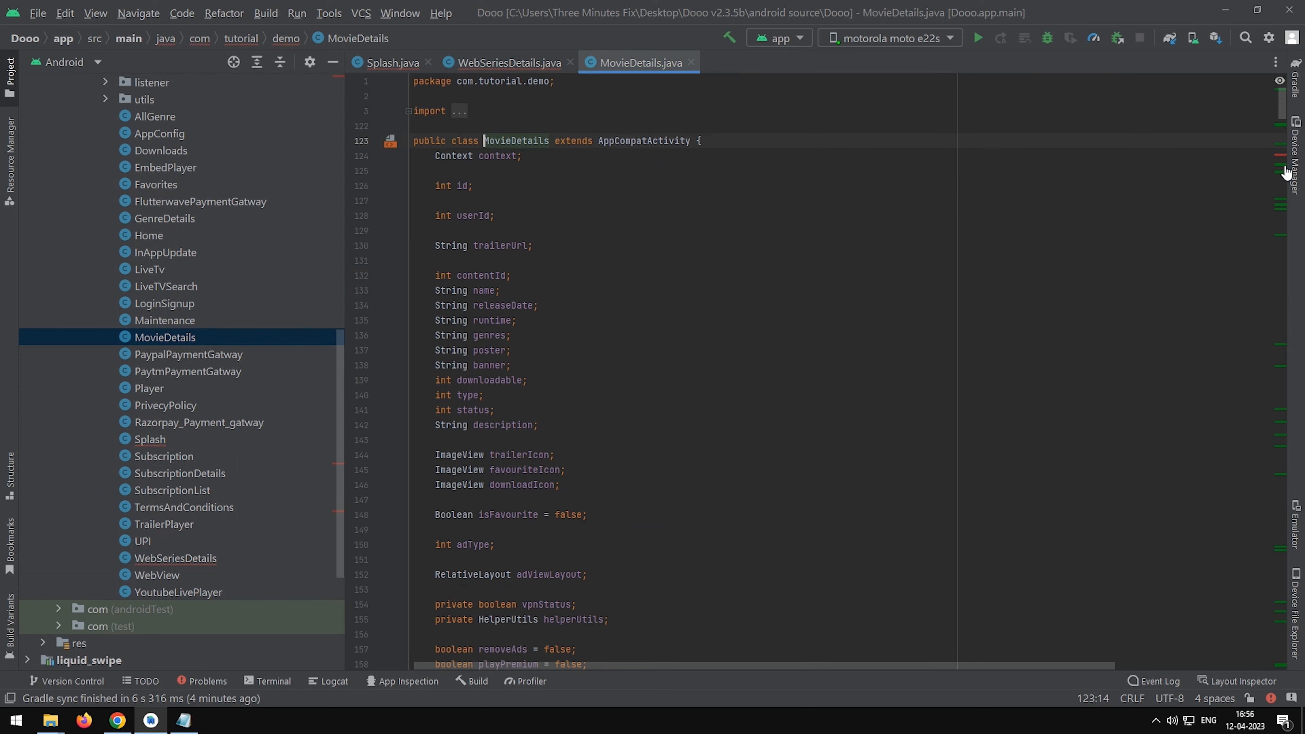
click(1281, 155)
click(568, 280)
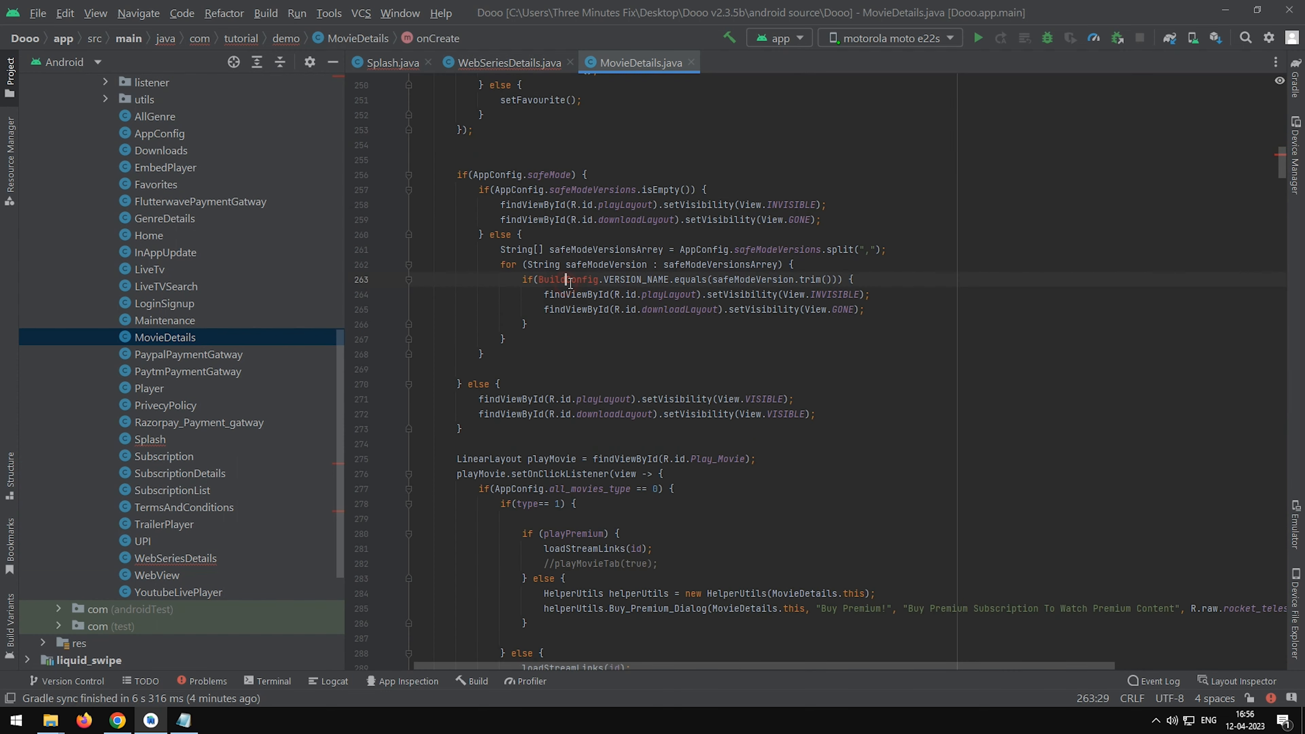
Open InAppUpdate.java and inspect the unresolved BuildConfig reference in the onCompleted method.
scroll(242, 452, up, 2)
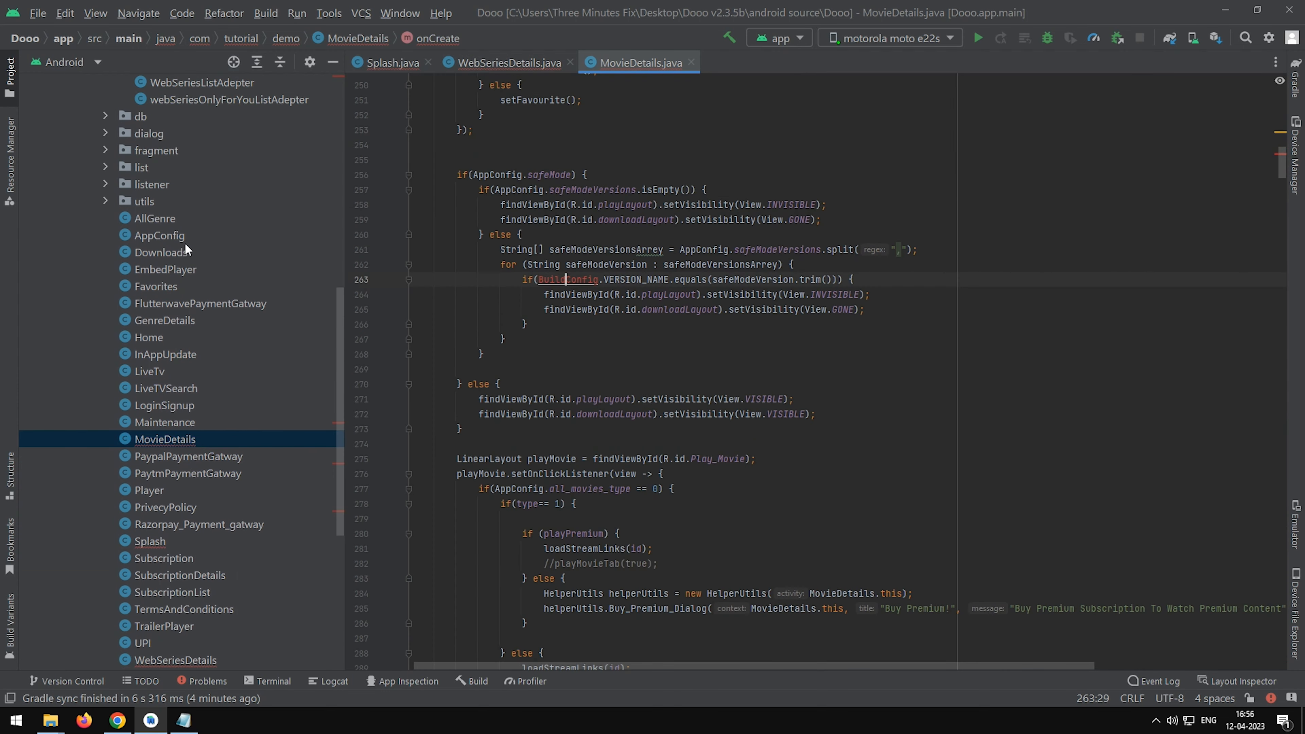
click(156, 294)
text(inapp)
key(Return)
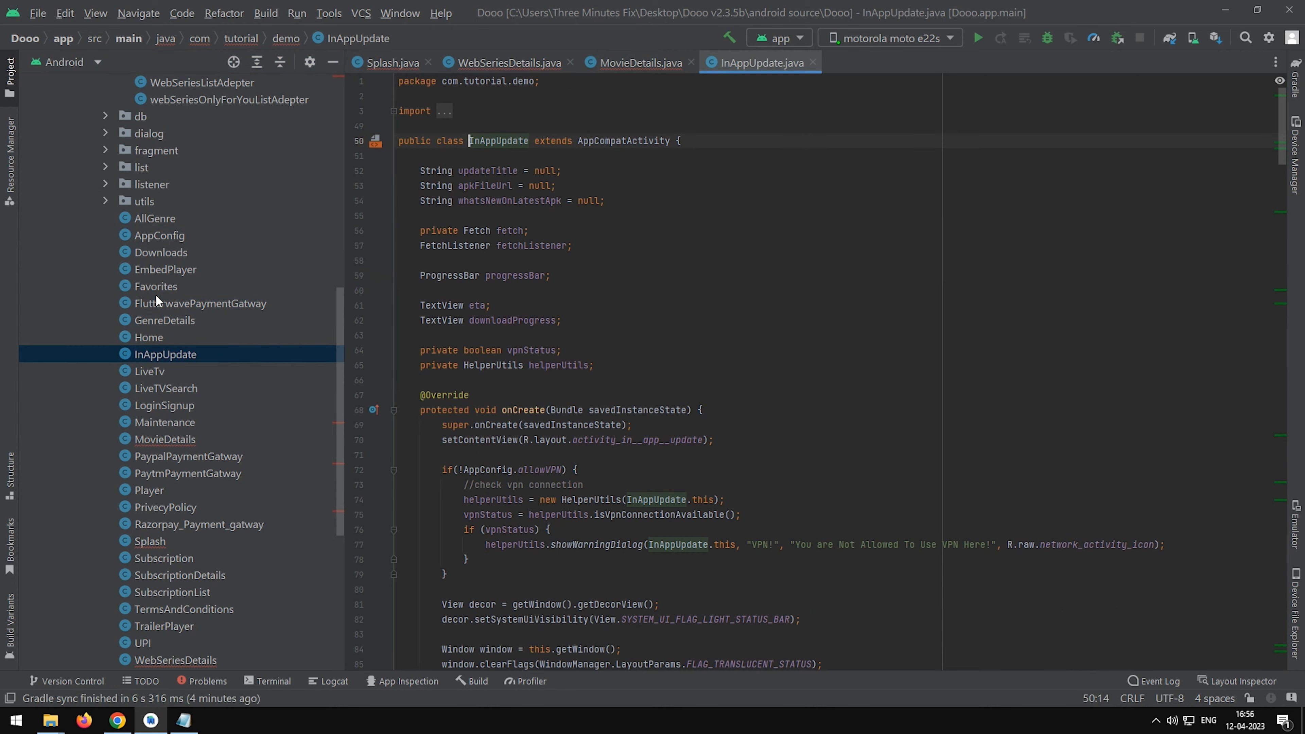
click(880, 293)
key(F2)
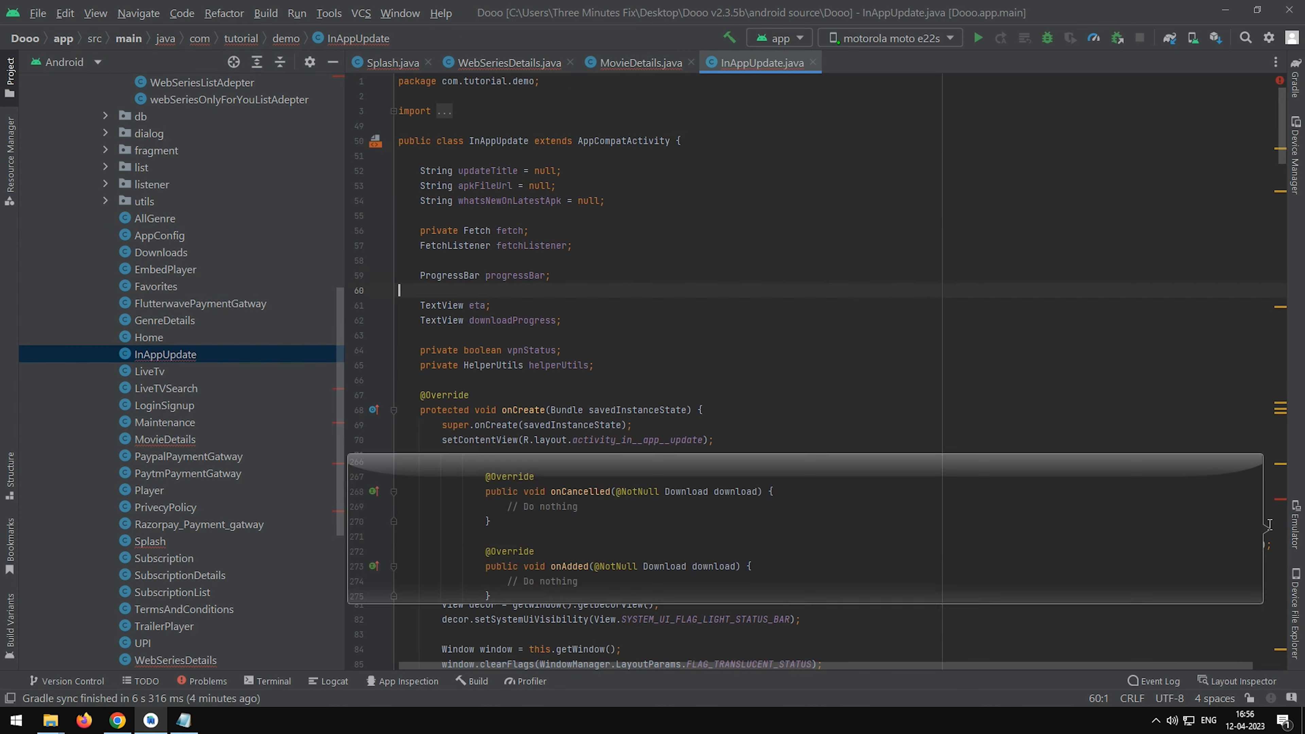
click(873, 451)
scroll(863, 442, up, 3)
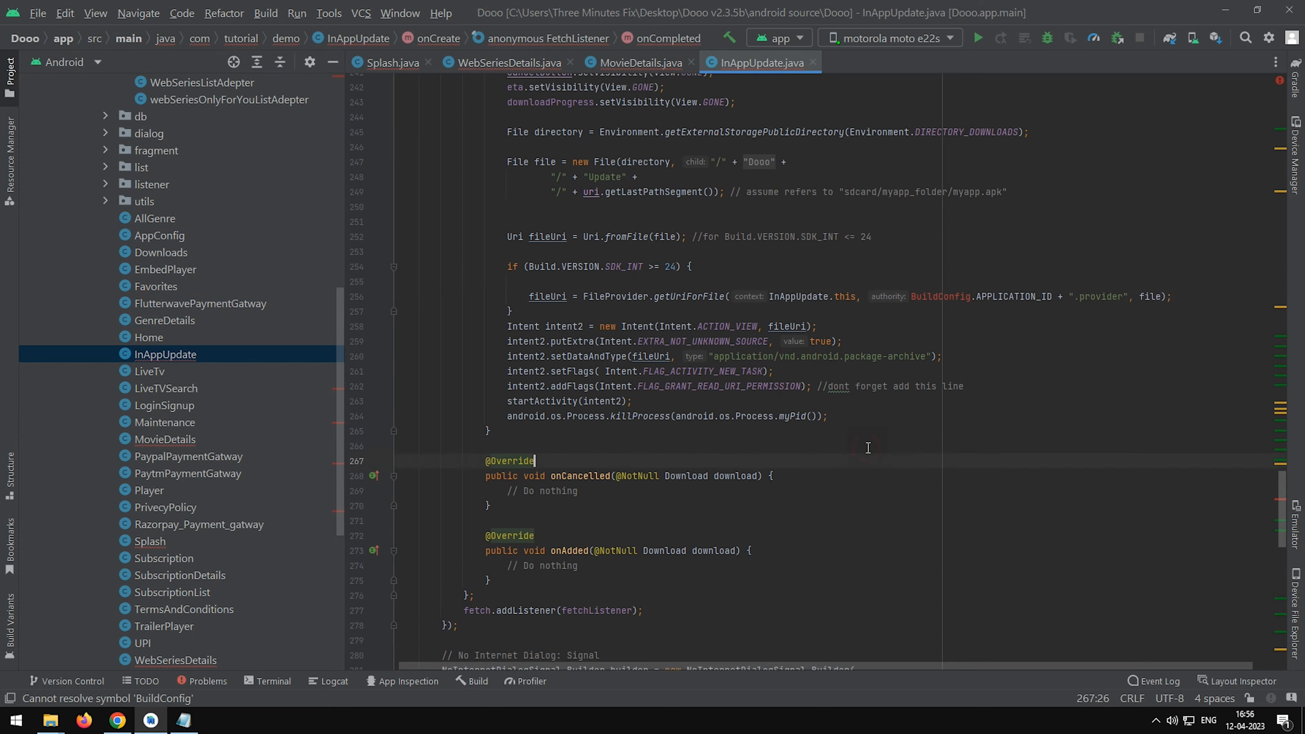
mouse_move(937, 409)
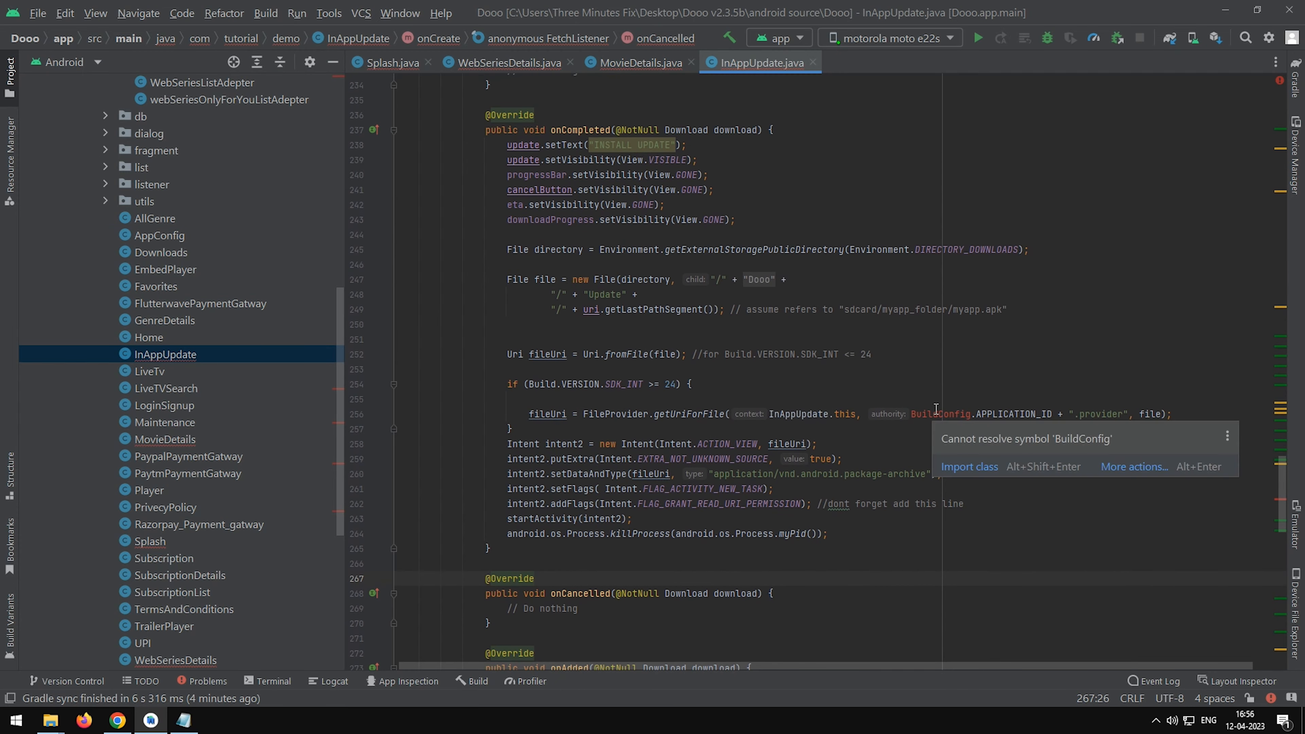
click(963, 467)
click(915, 190)
click(887, 383)
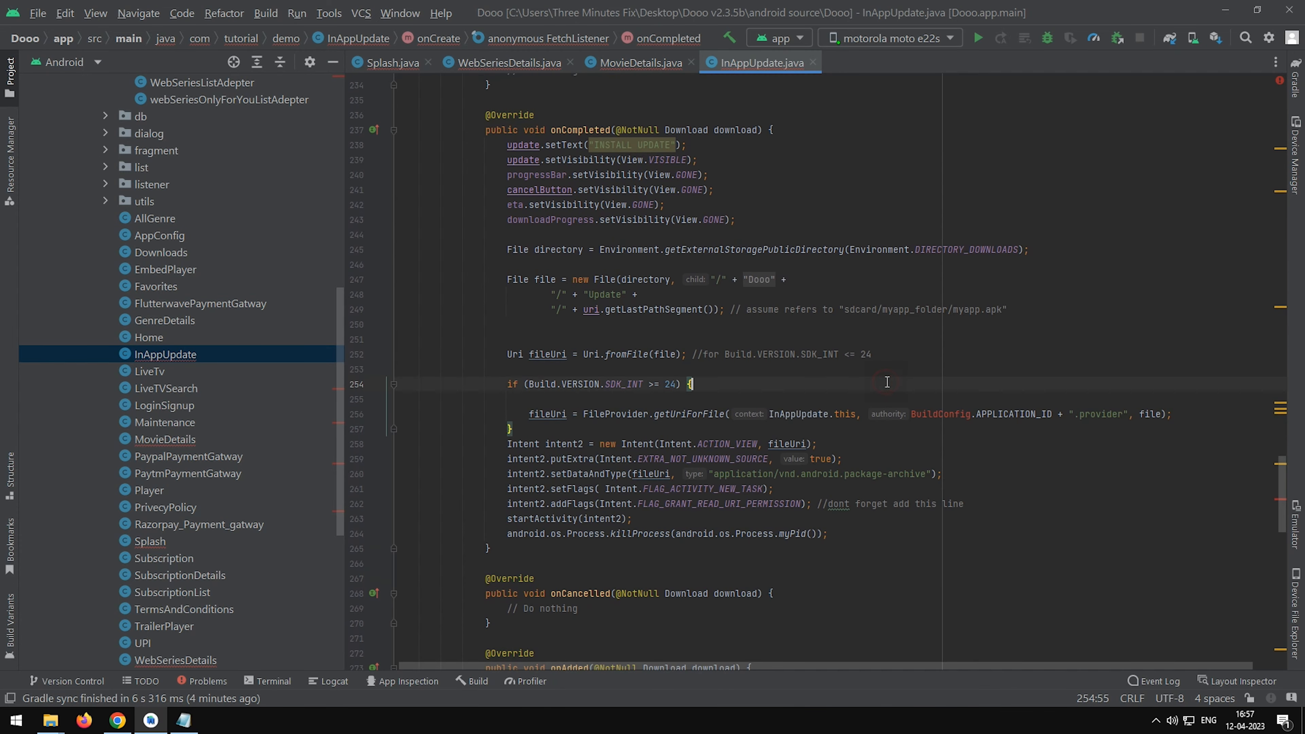
Rebuild the whole Dooo Android project.
click(267, 12)
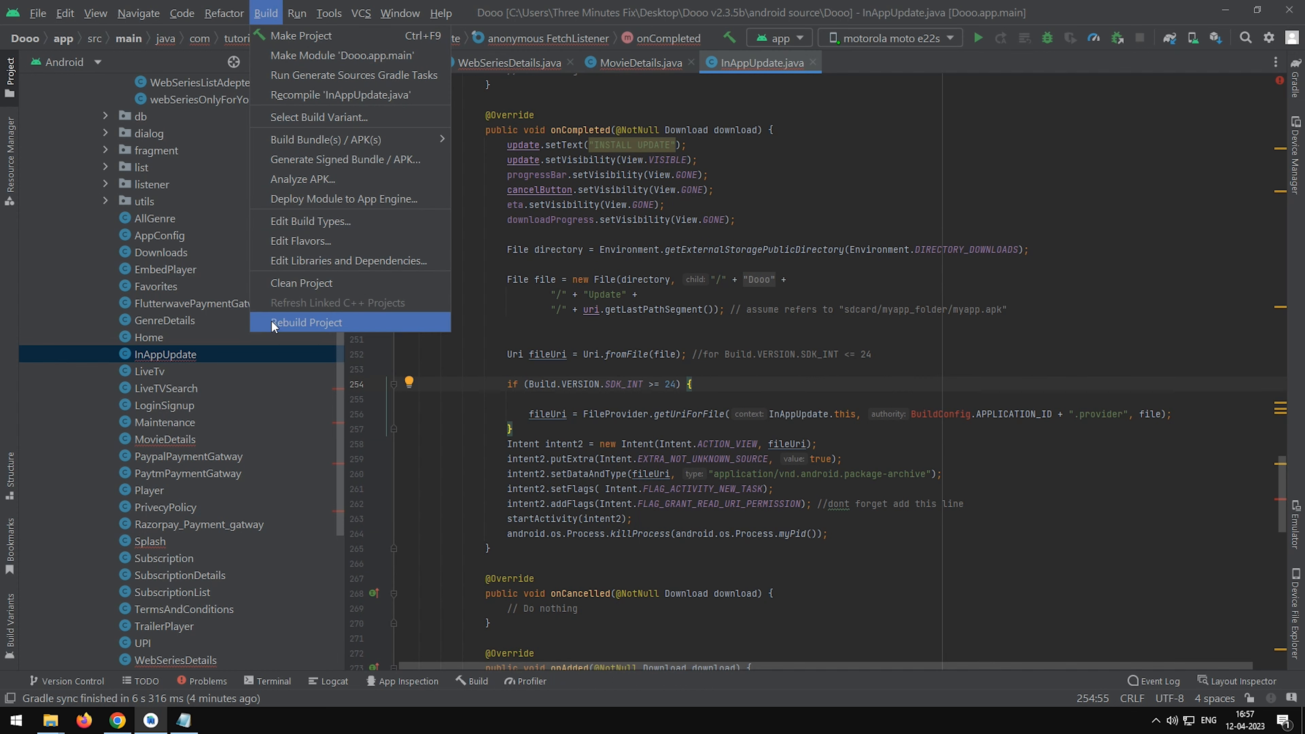
click(288, 322)
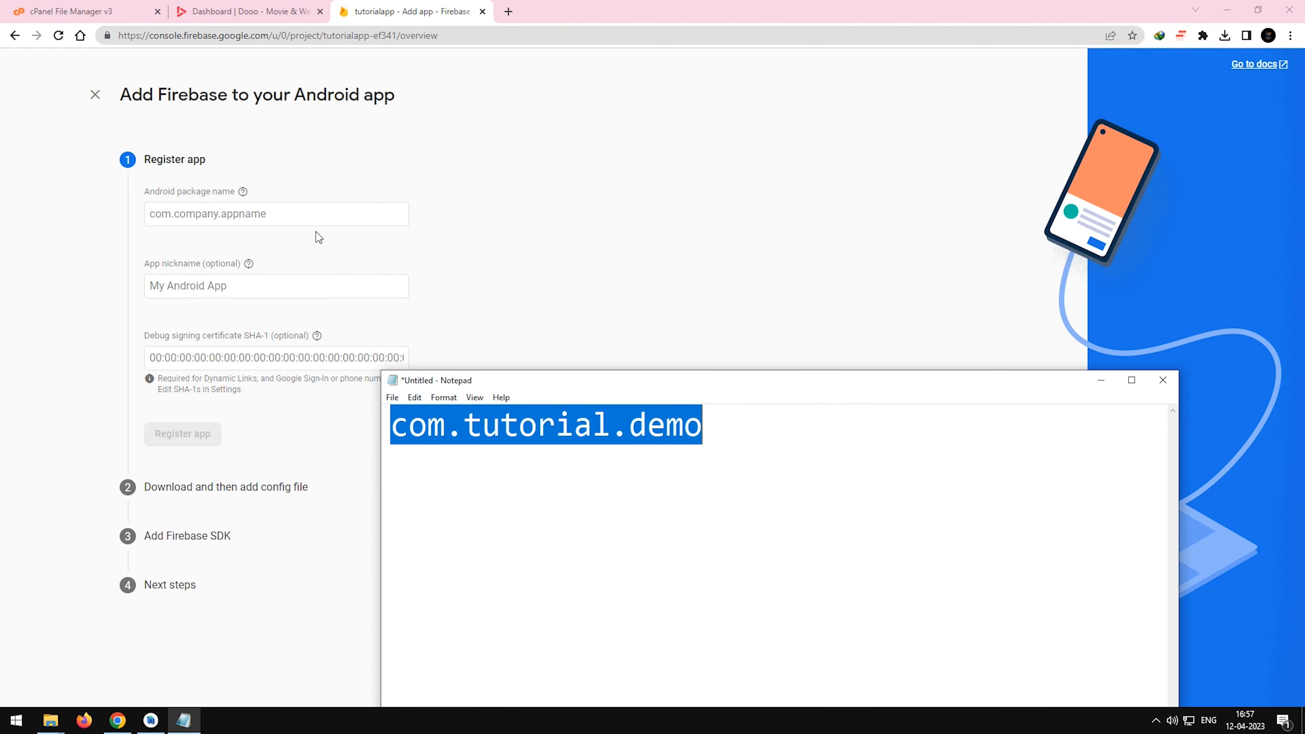
Register the Android app in Firebase with the package name com.tutorial.demo copied from Notepad and the nickname demotutorial.
click(681, 430)
drag(705, 431, 376, 439)
key(ctrl+c)
click(299, 226)
key(ctrl+v)
click(235, 295)
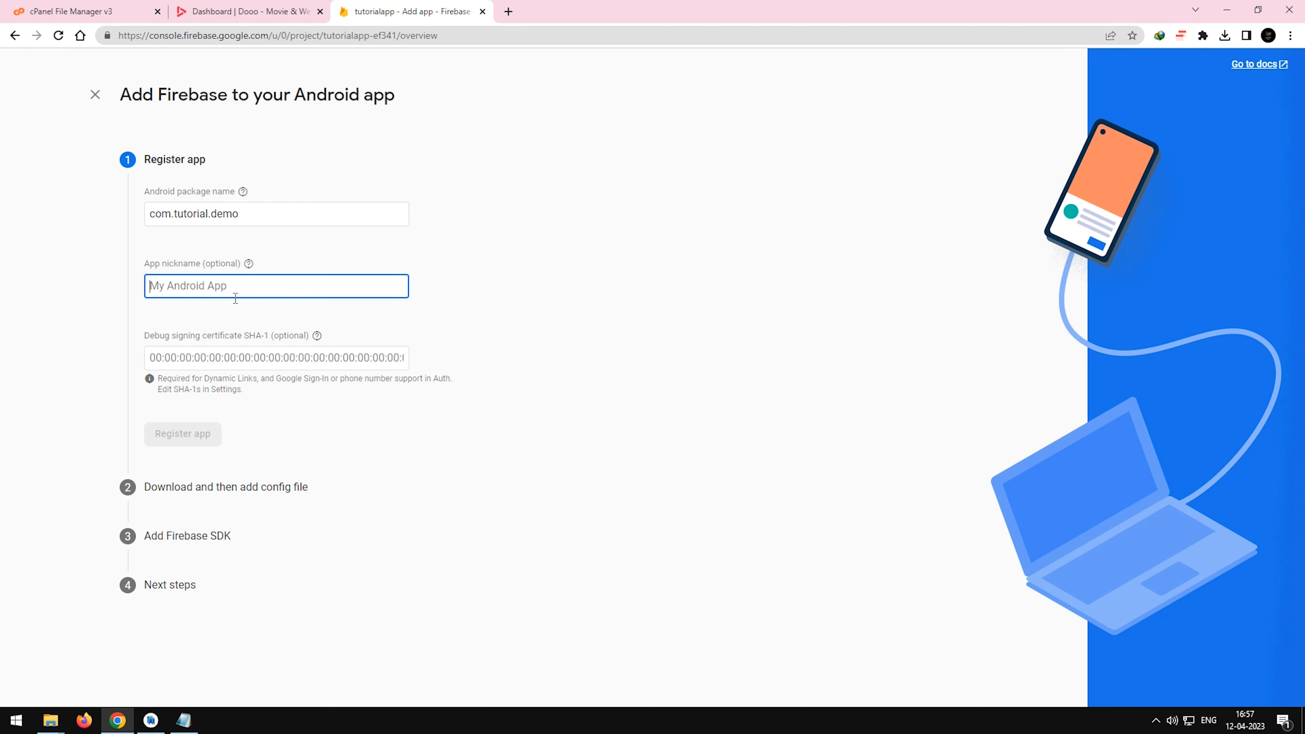
text(demotutorial)
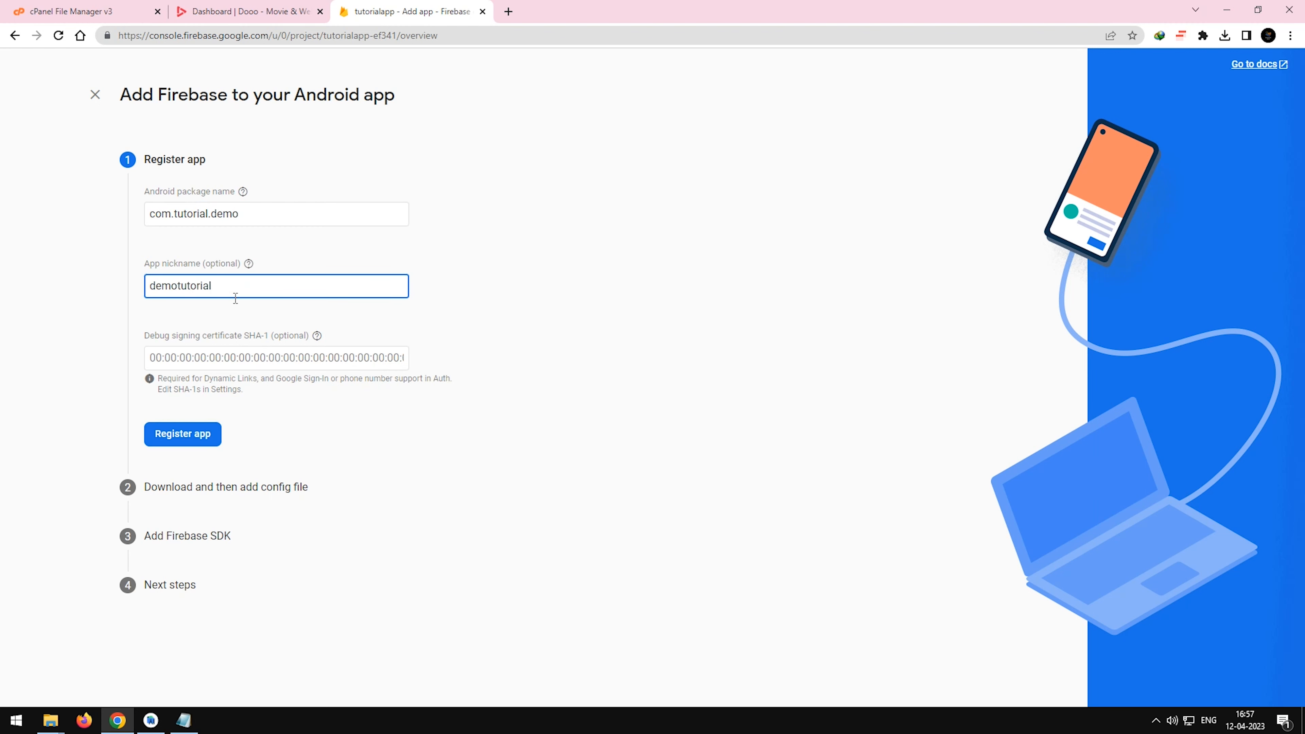
click(181, 436)
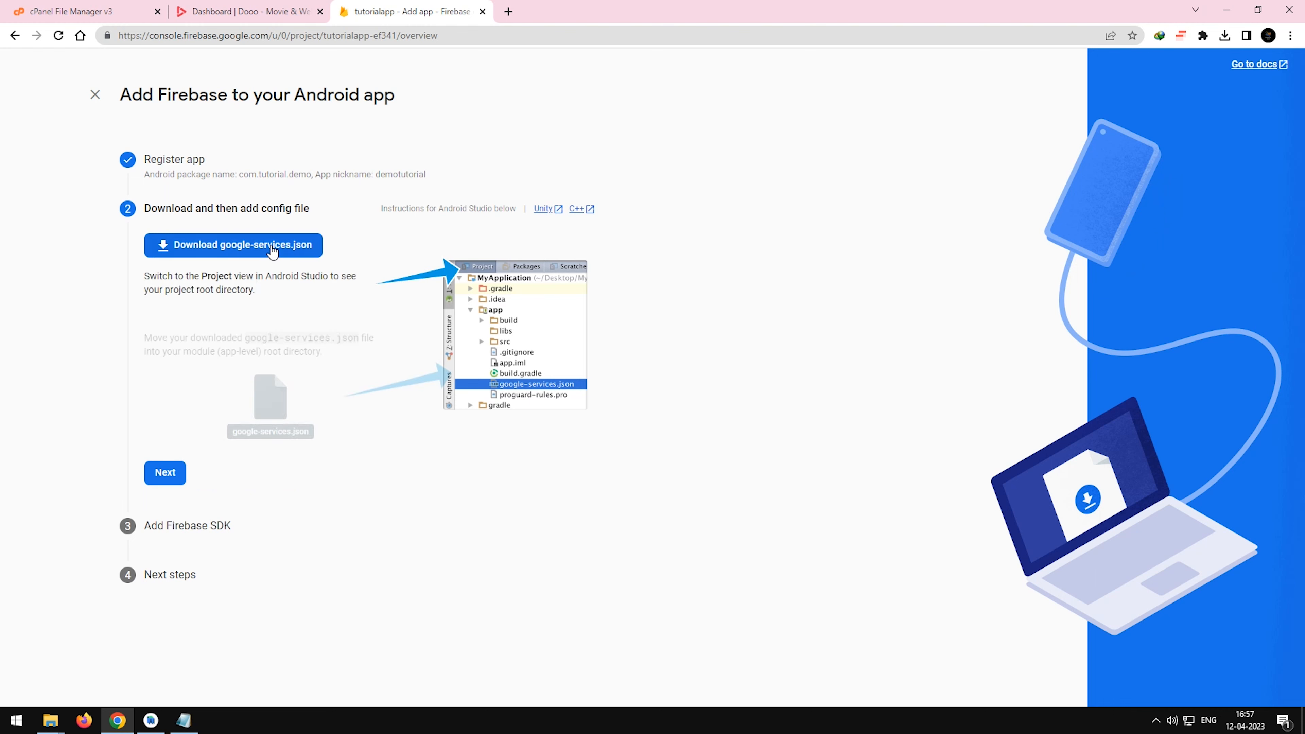
Proceed through the config file, Firebase SDK and next-steps stages of the app setup and continue to the console.
click(166, 474)
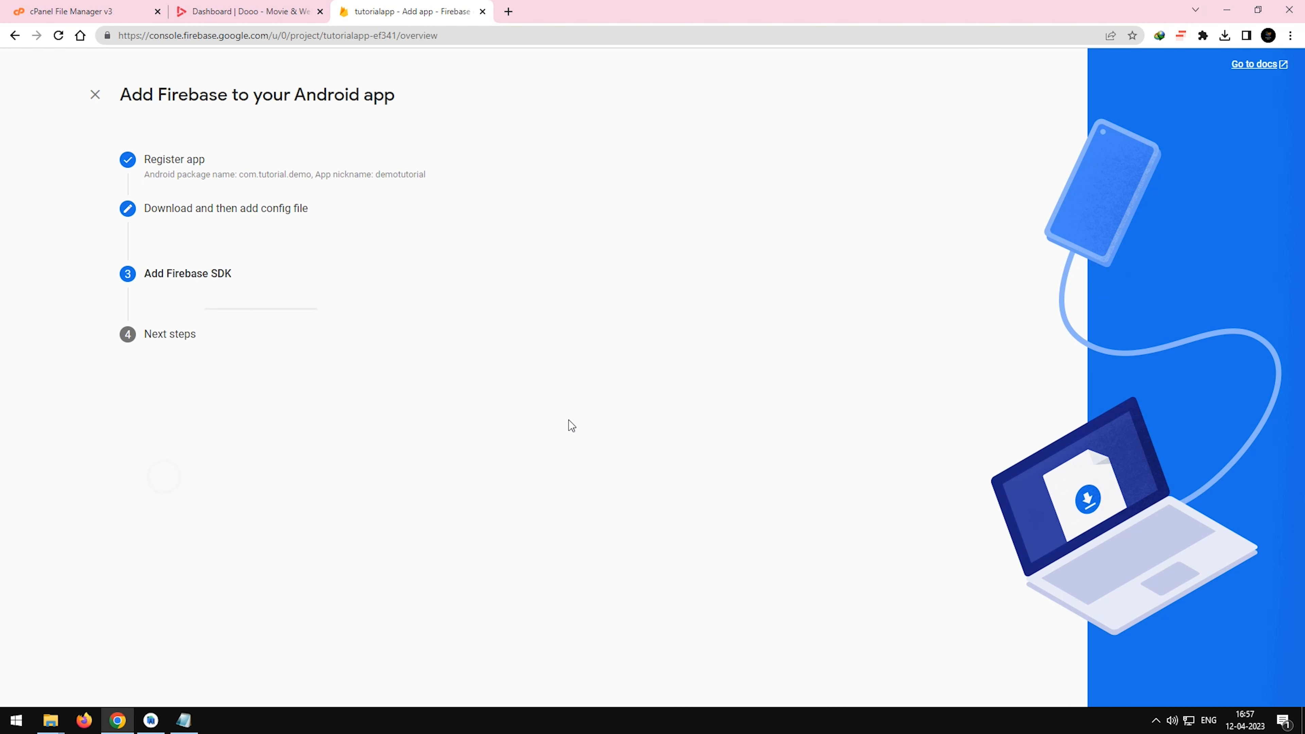
scroll(423, 434, down, 7)
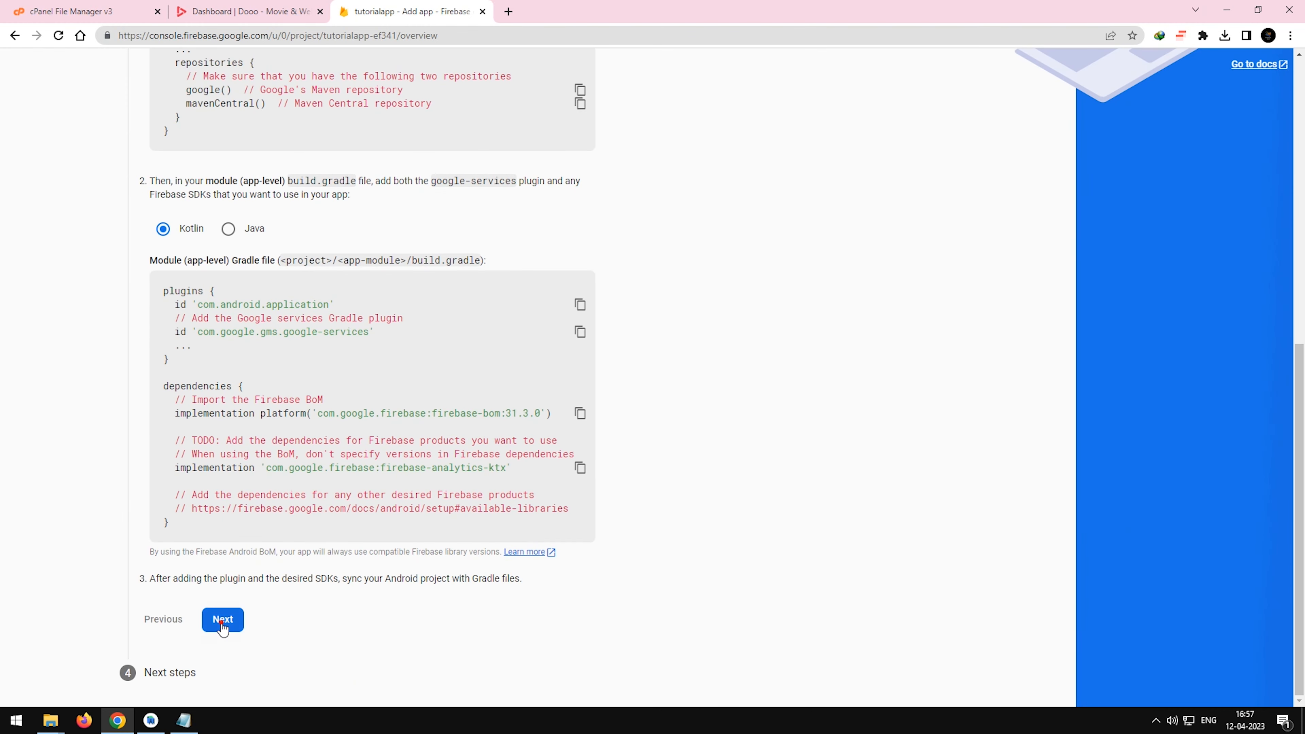
click(222, 622)
click(271, 472)
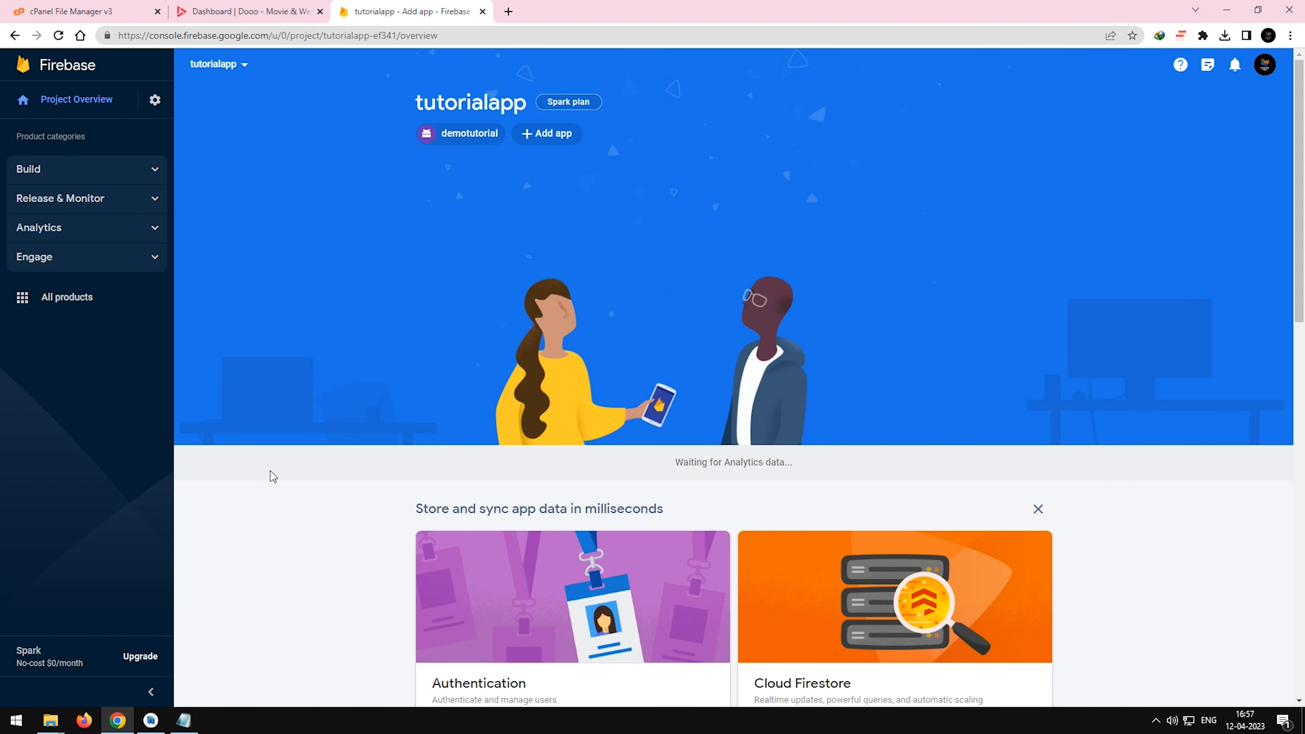
Open the demotutorial app's project settings and go to the tutorialapp project's Remote Config page.
click(468, 138)
click(110, 205)
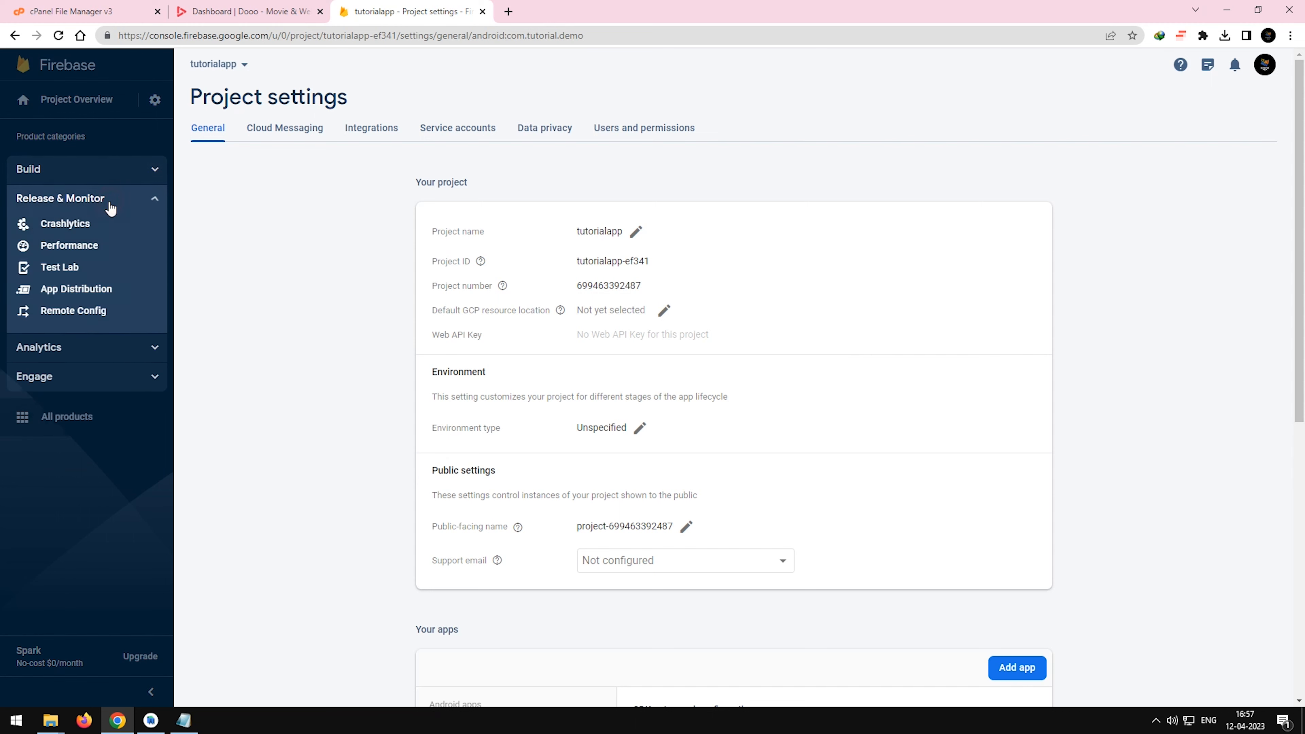
click(105, 312)
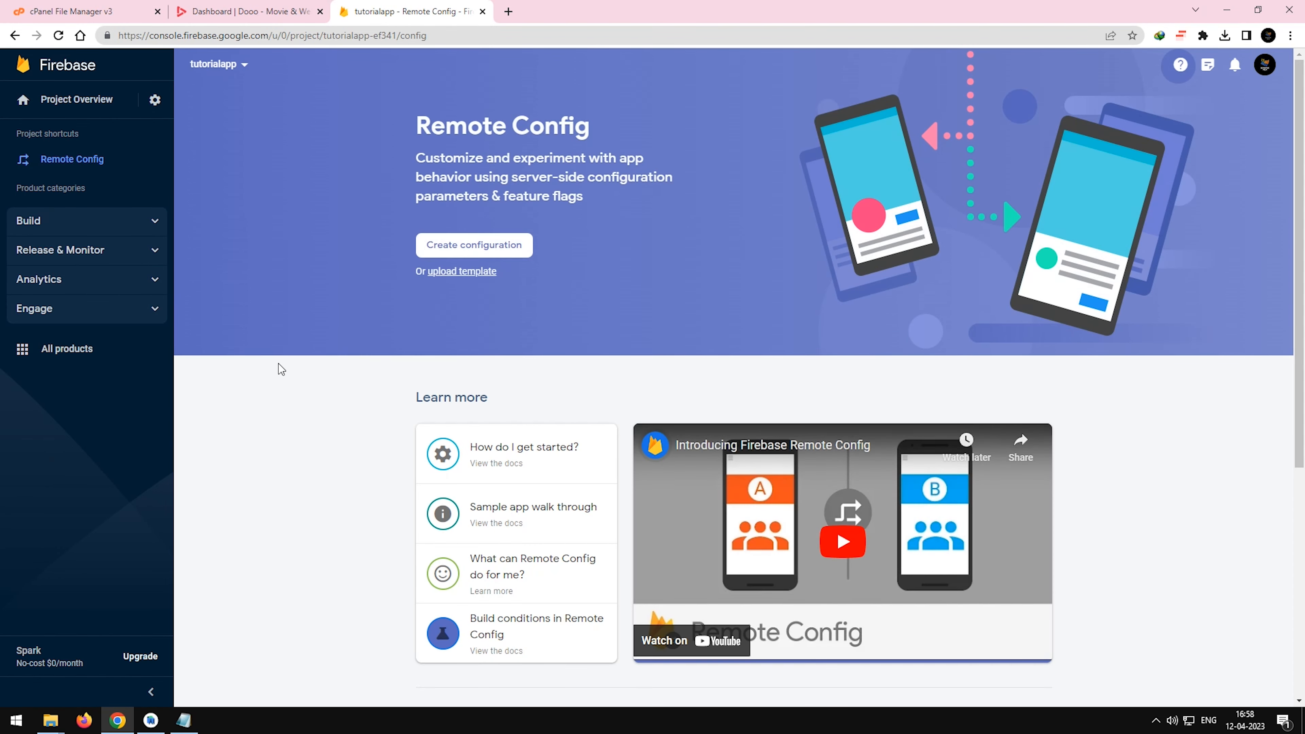
Upload remote_config_dooo.json from the Firebase Remote Config folder as the Remote Config template and publish it.
click(462, 273)
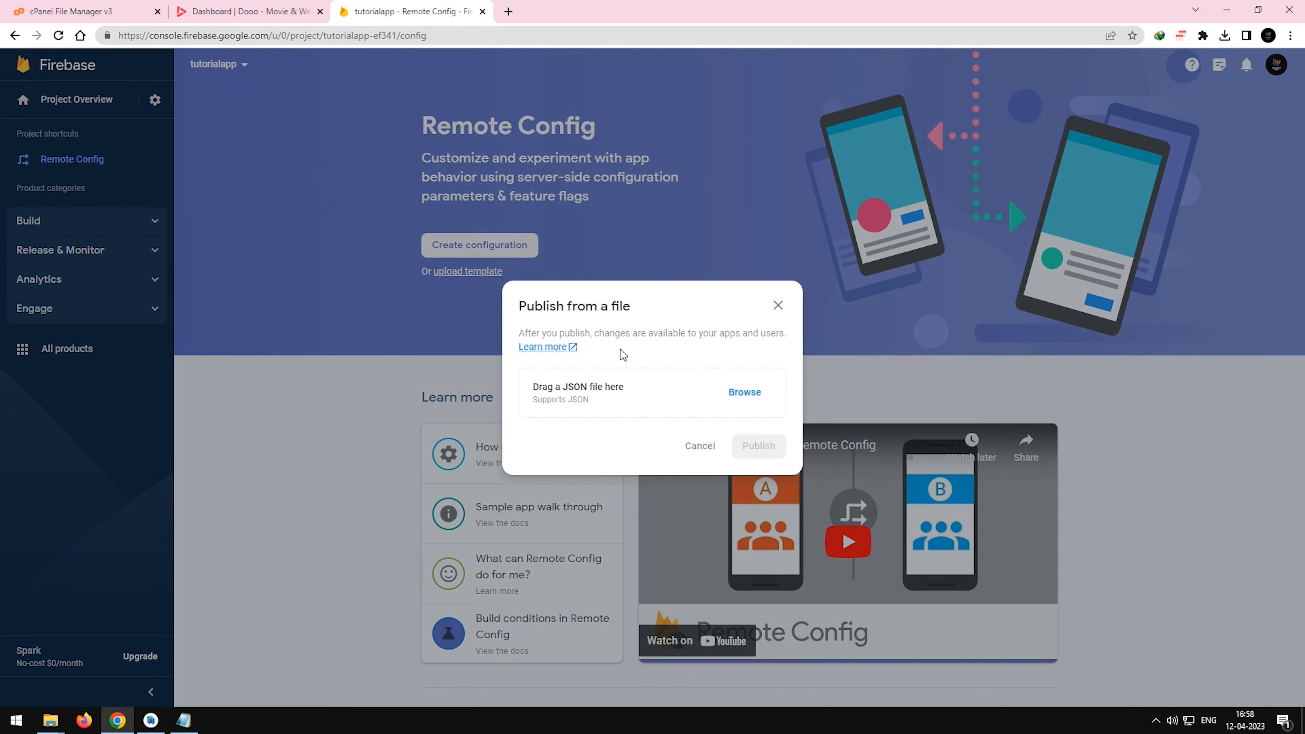
mouse_move(50, 720)
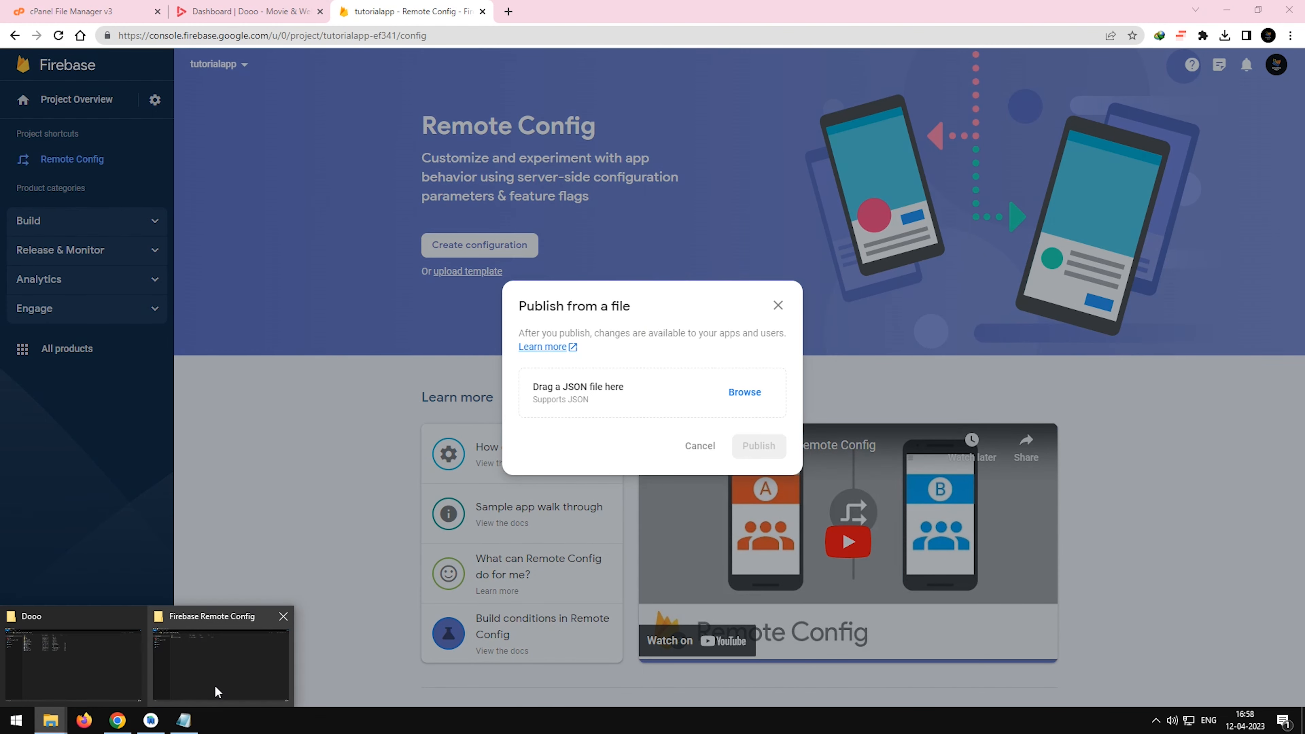
click(218, 692)
drag(489, 6, 1096, 398)
drag(935, 486, 610, 565)
drag(621, 427, 625, 393)
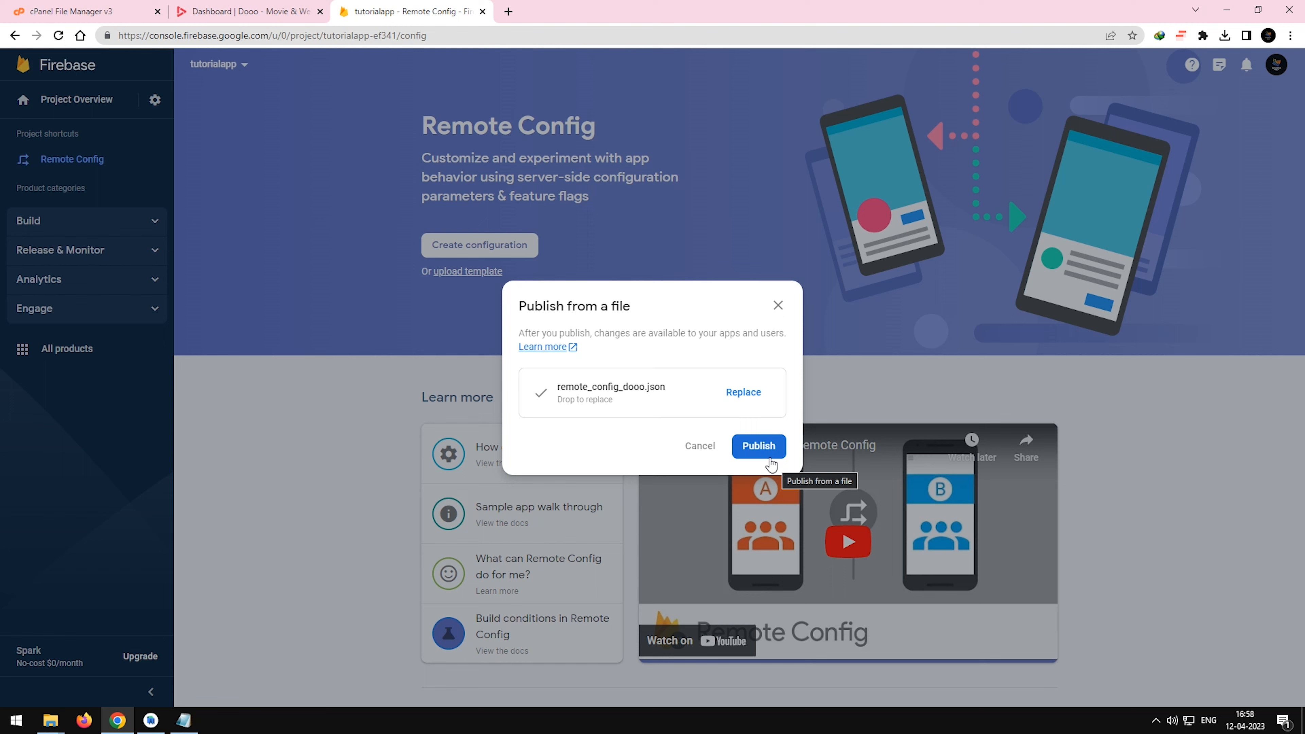
click(759, 447)
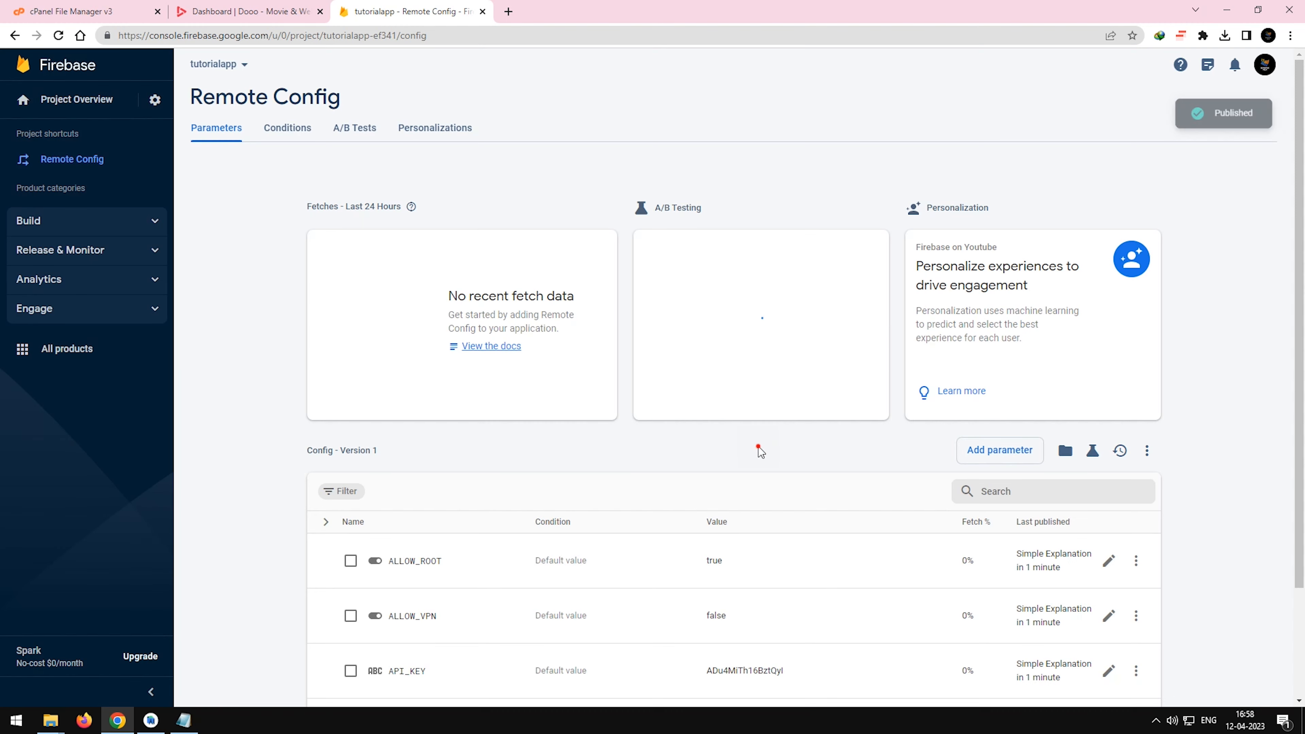
scroll(762, 460, down, 3)
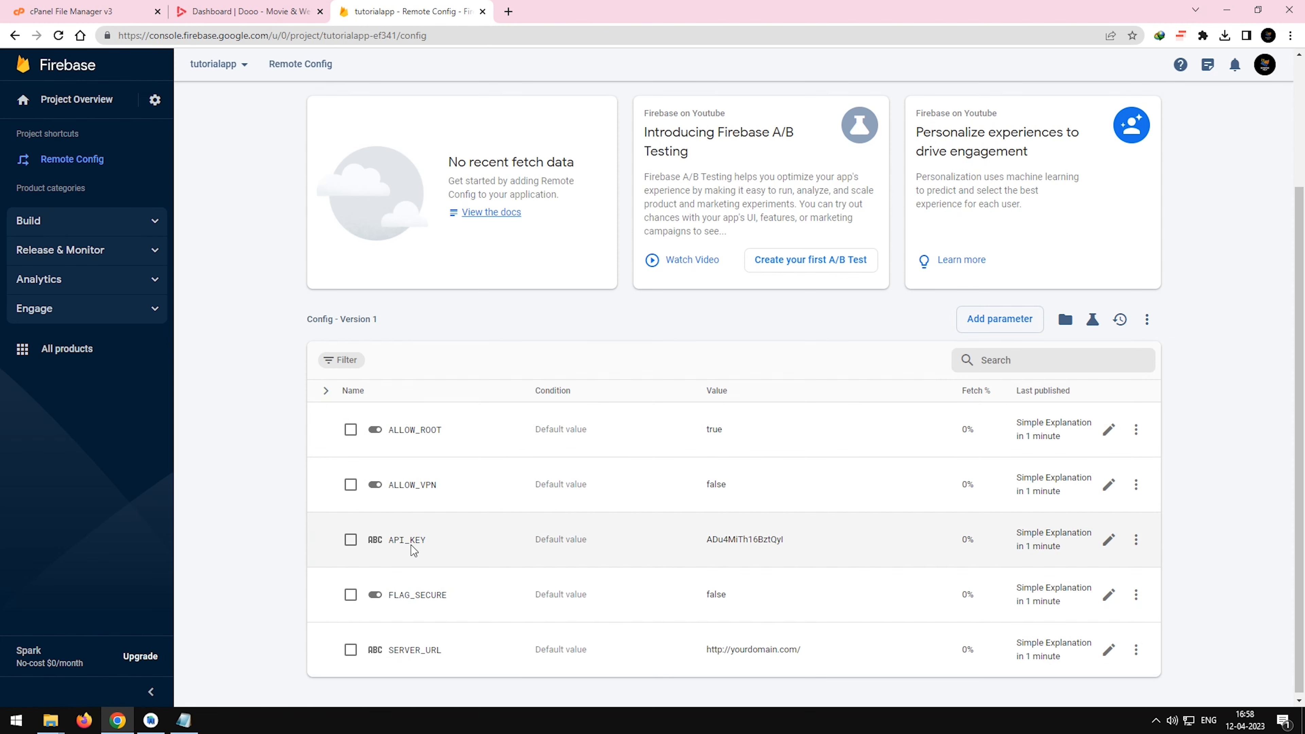
click(1108, 650)
click(243, 7)
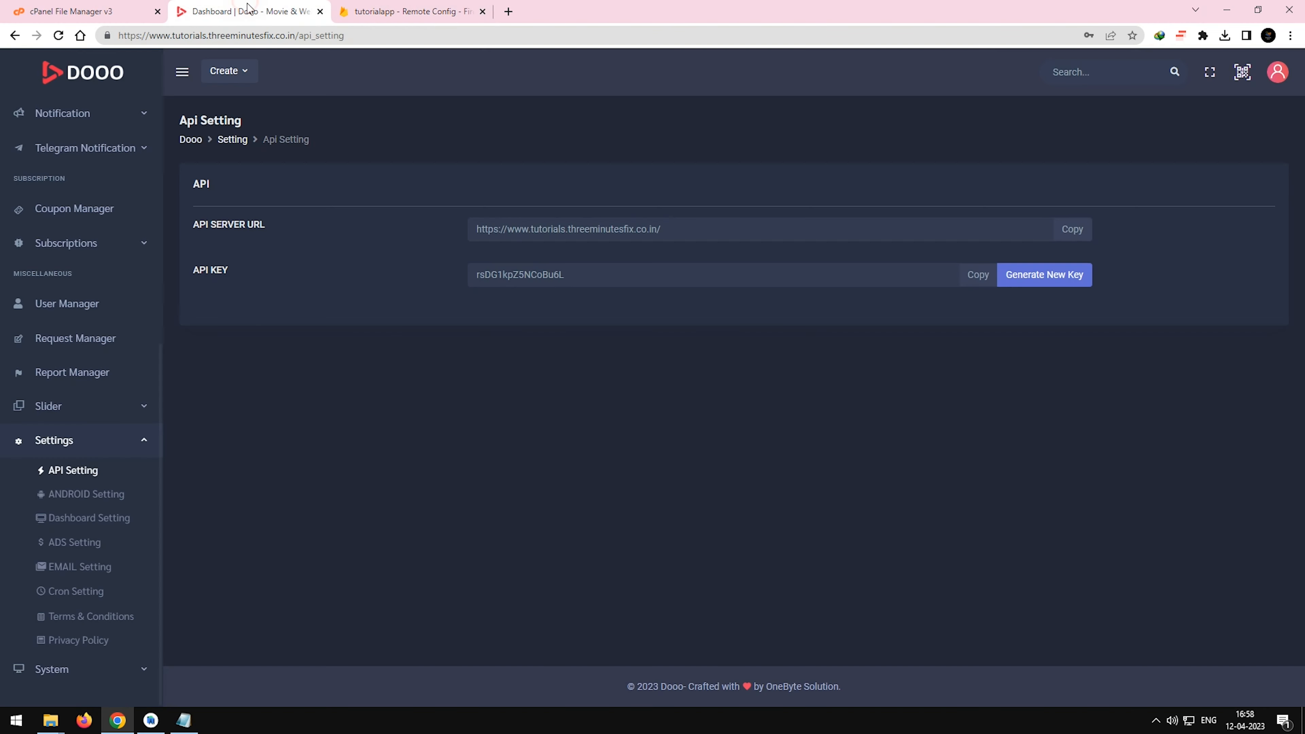
click(1069, 229)
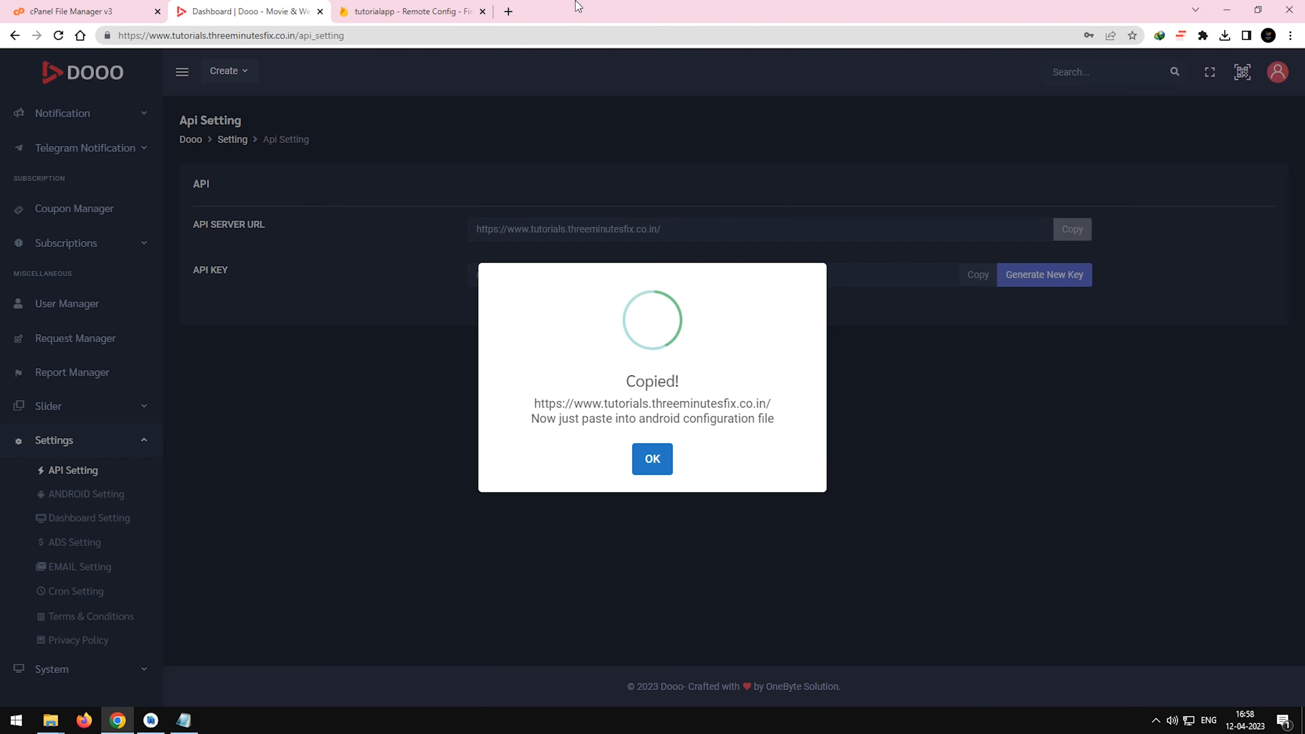
click(468, 15)
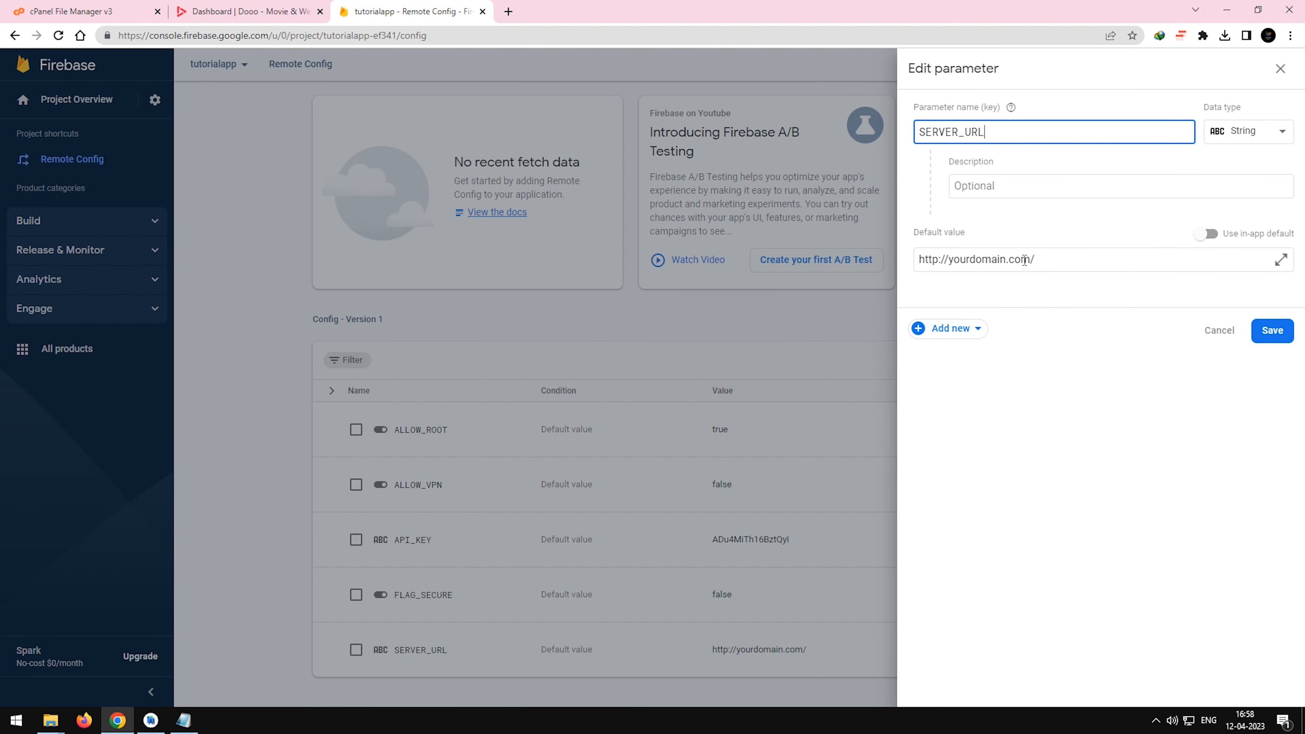
double_click(1080, 271)
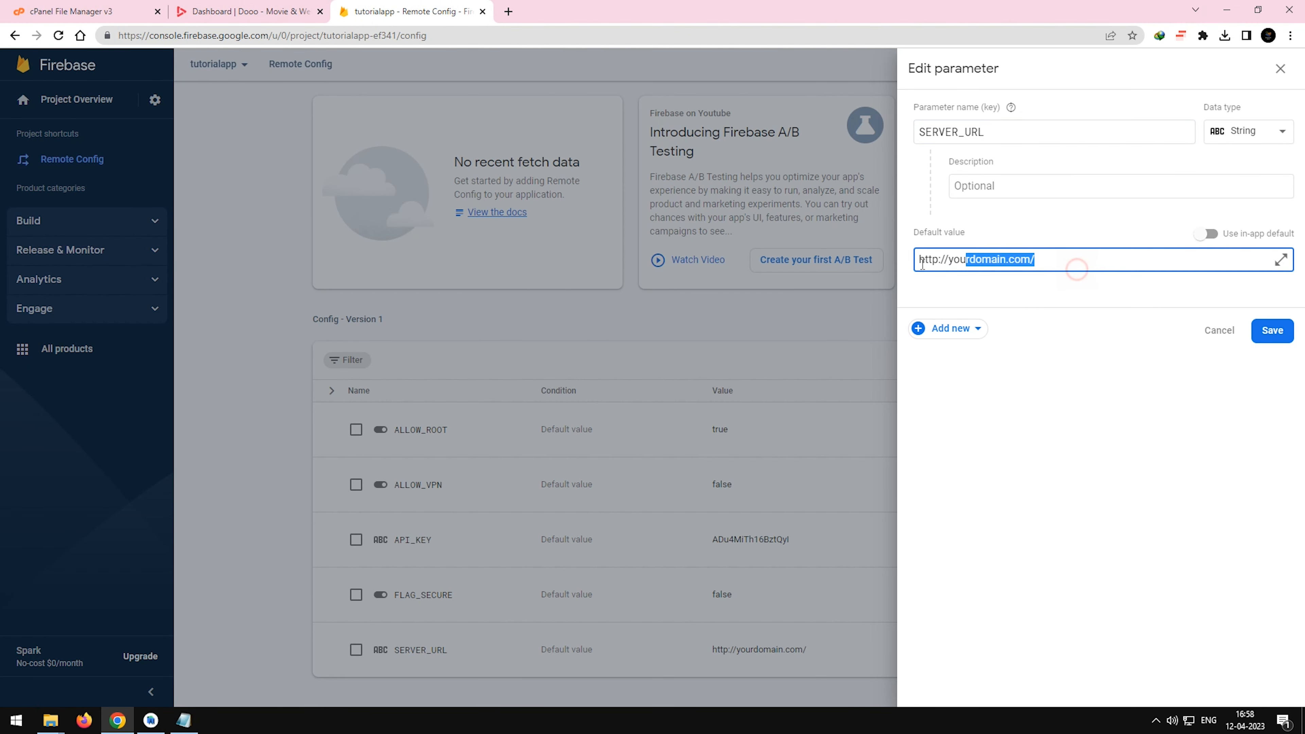
key(ctrl+a)
key(ctrl+v)
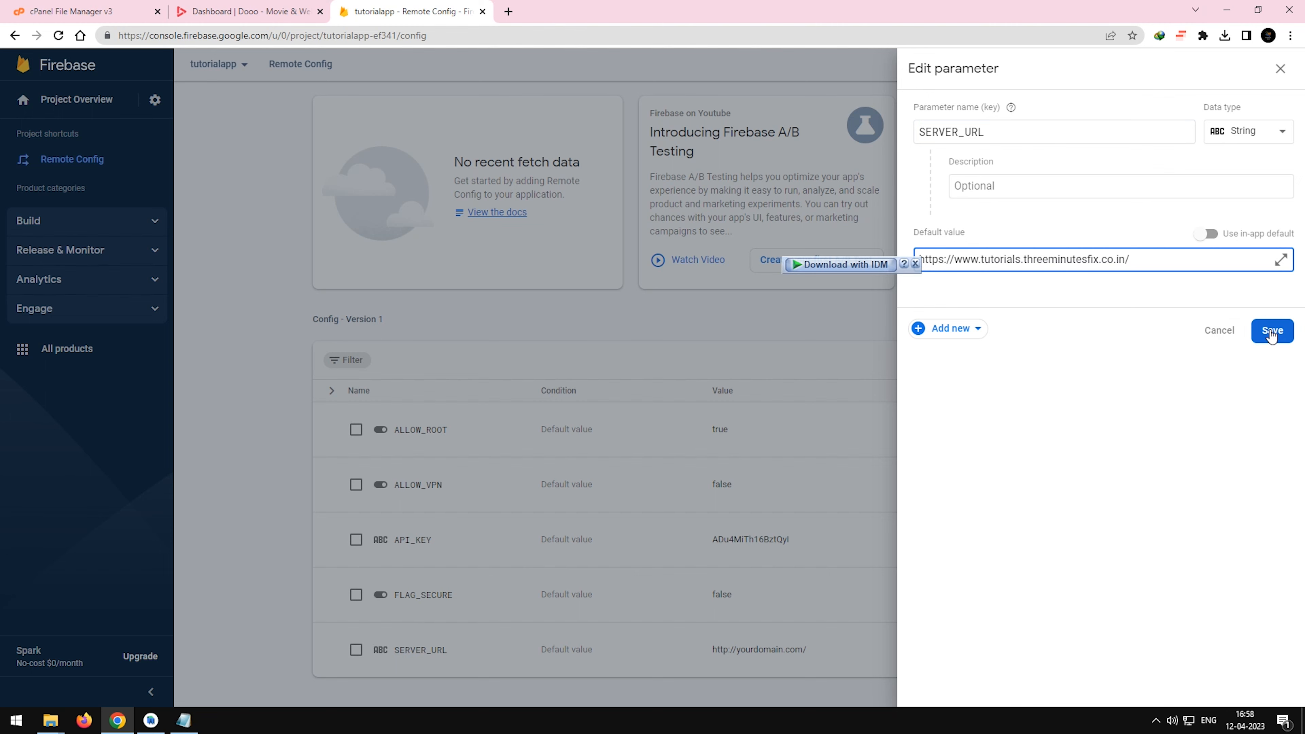
click(1272, 333)
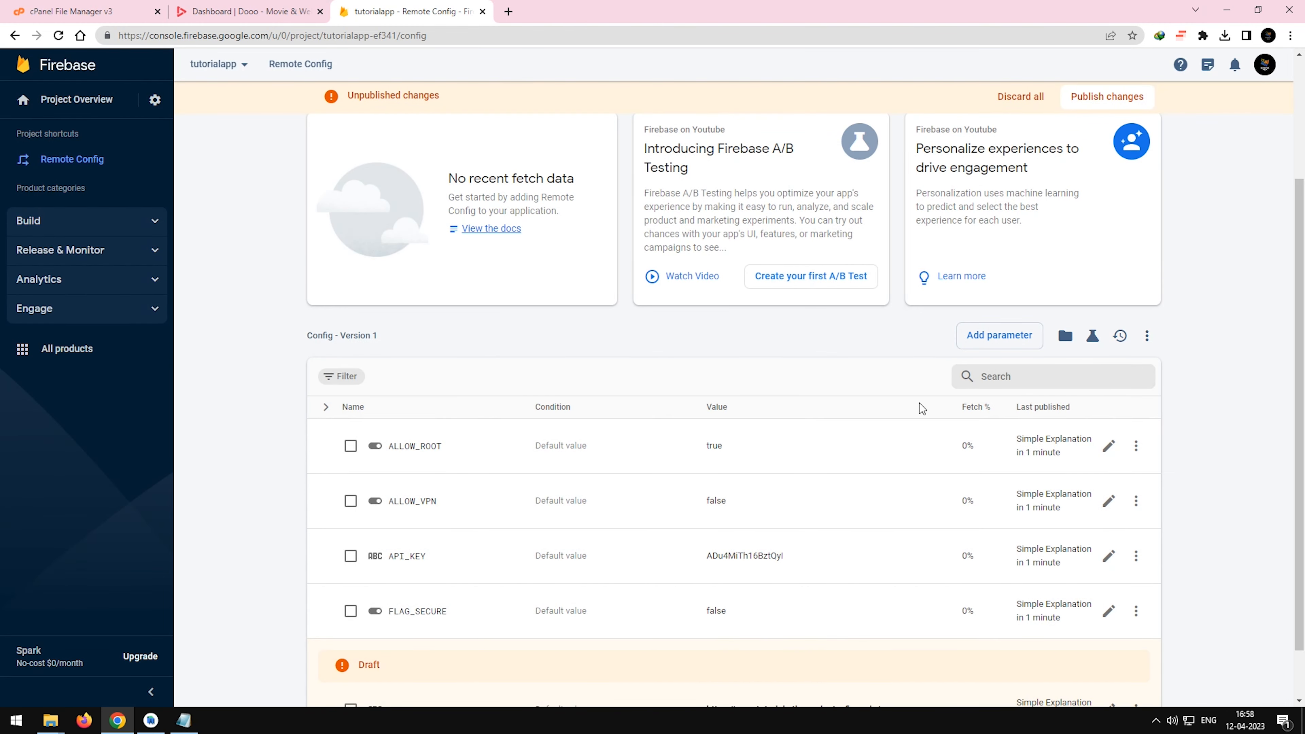
Replace the API_KEY parameter's default value with the API key copied from the Dooo panel's API settings, and save it.
scroll(723, 552, down, 1)
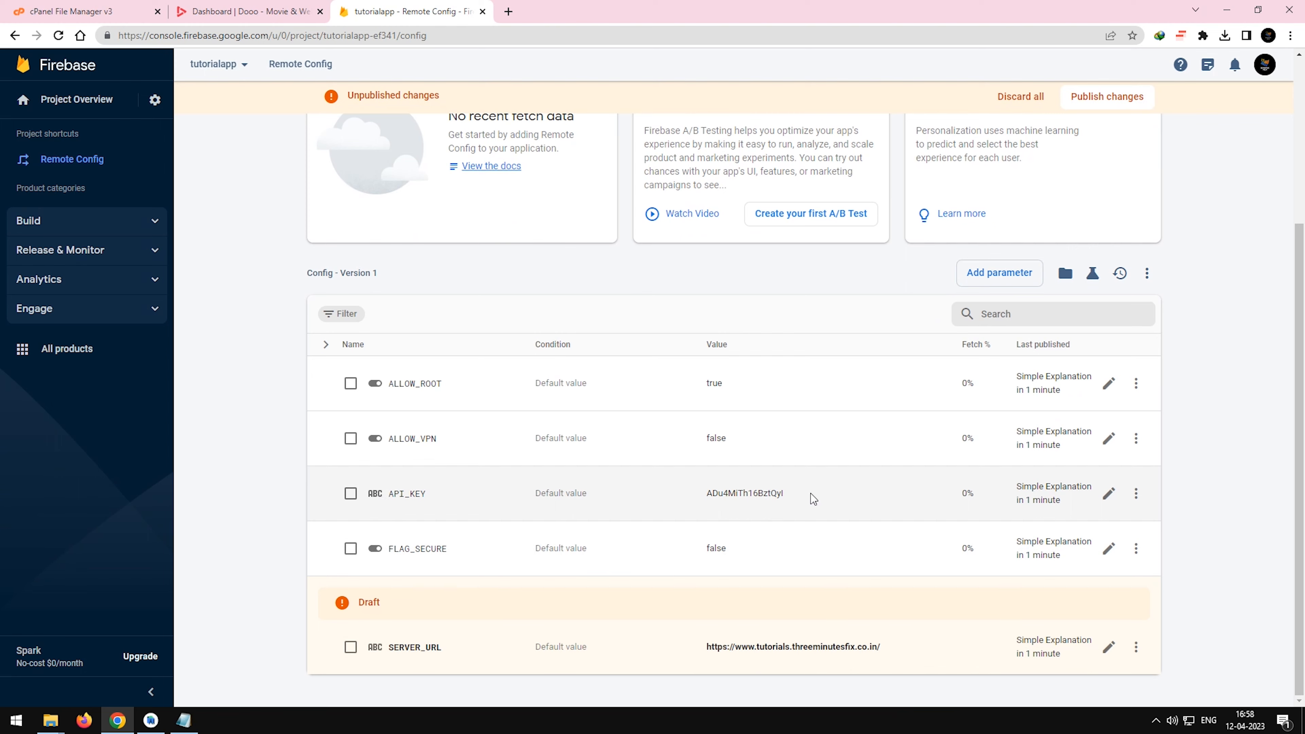
click(1109, 495)
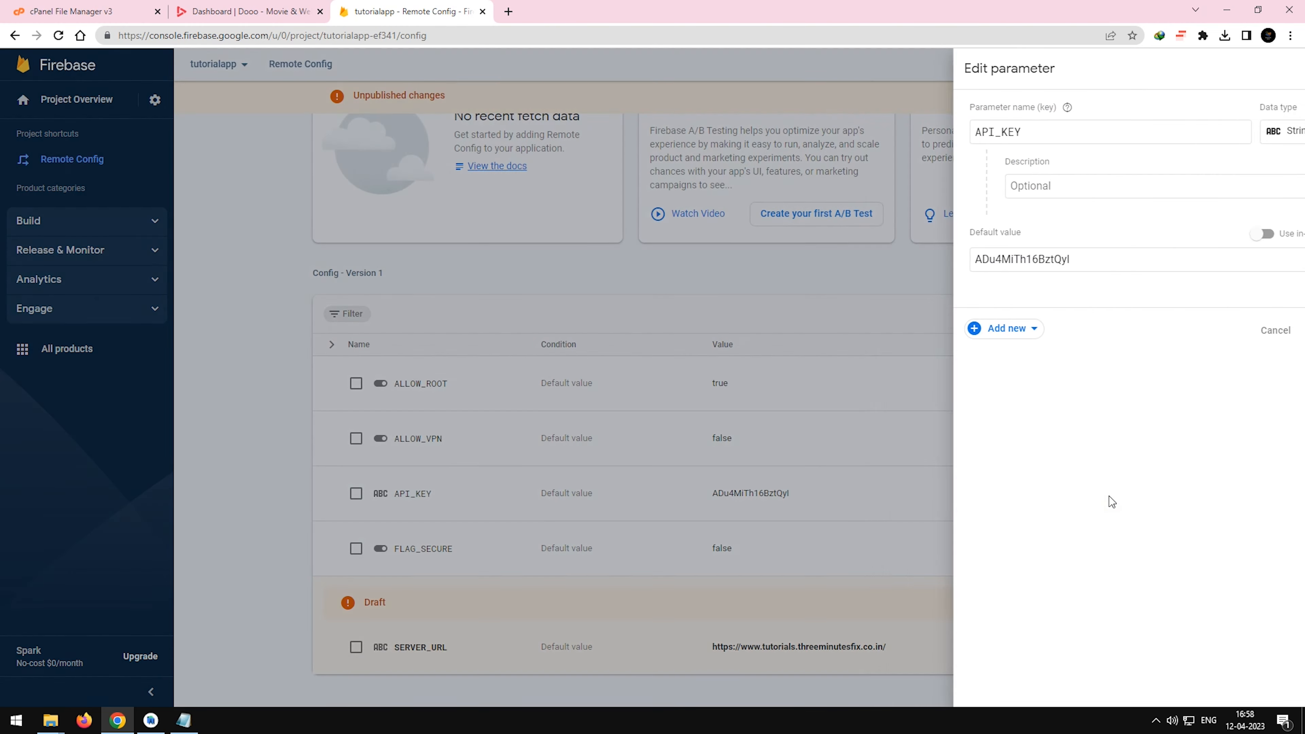
drag(1066, 256, 921, 260)
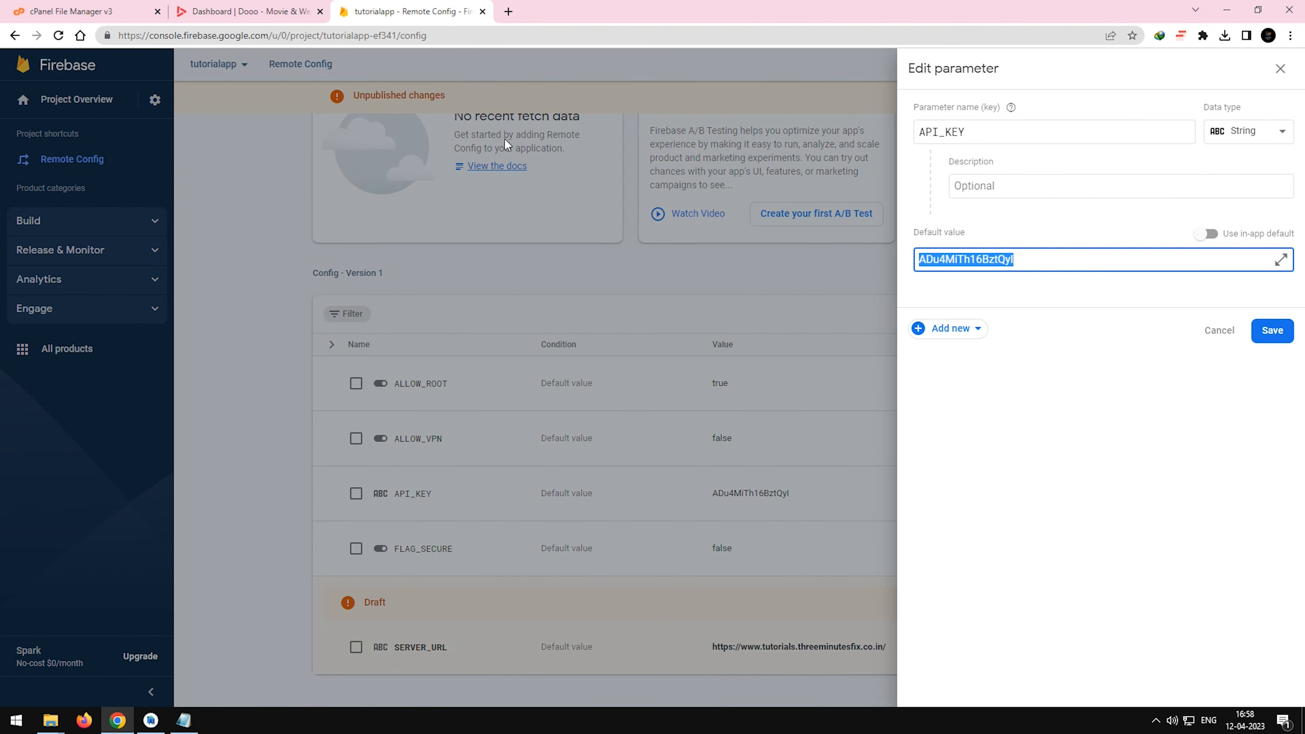
click(247, 11)
click(640, 454)
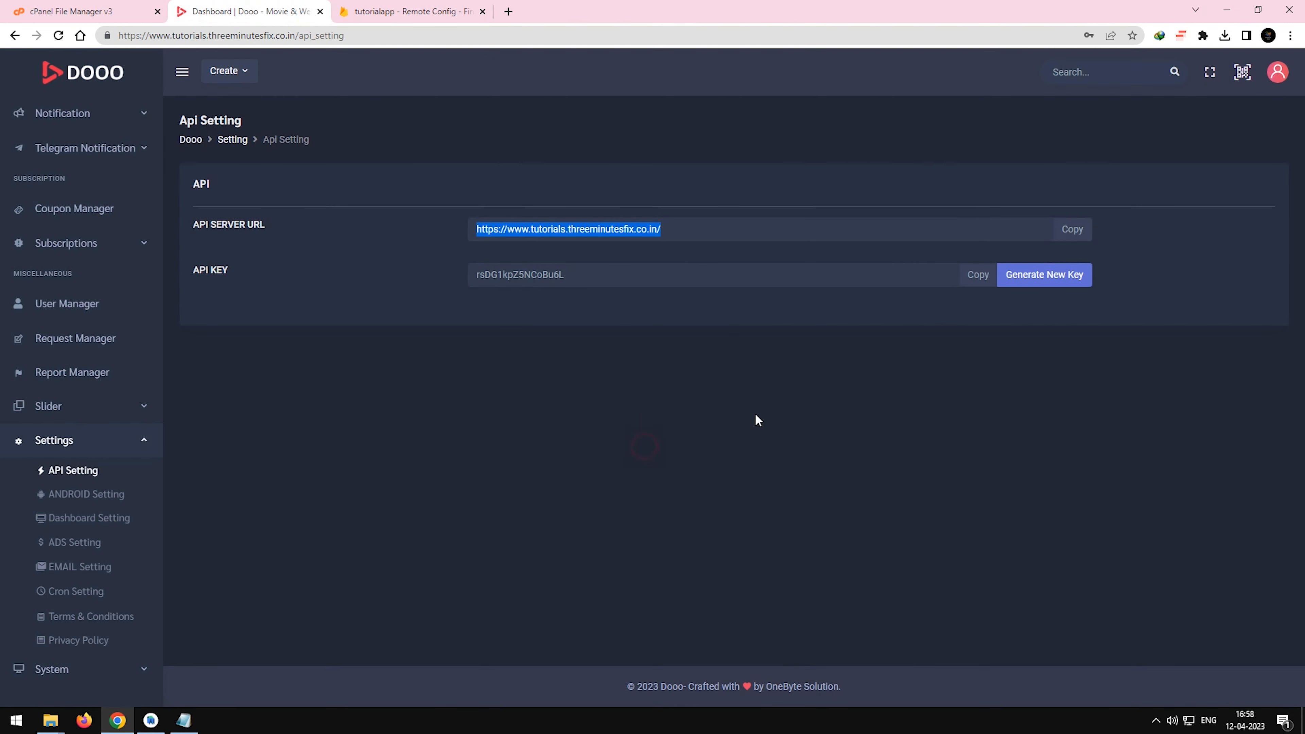
click(971, 281)
click(411, 12)
key(ctrl+v)
click(1277, 337)
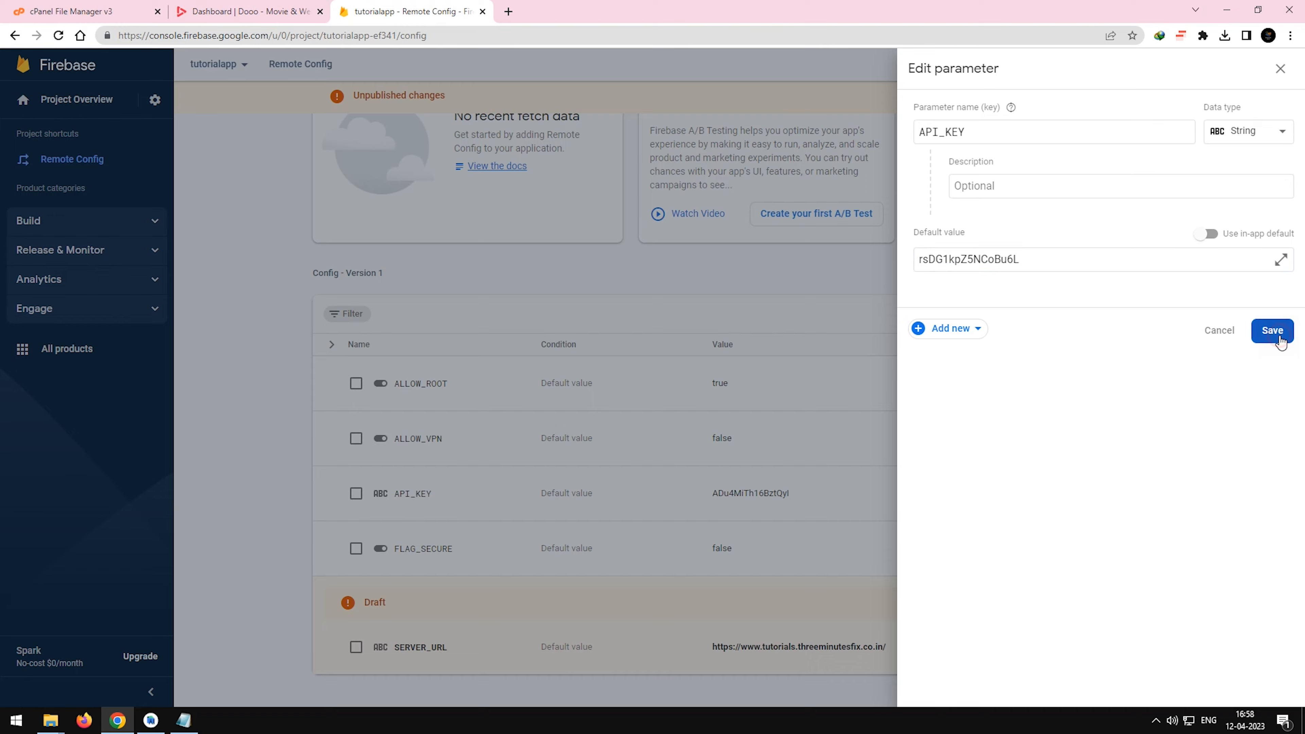
Publish the Remote Config changes to API_KEY and SERVER_URL and check the parameter list.
scroll(792, 546, down, 2)
scroll(1048, 363, up, 1)
scroll(1048, 363, up, 4)
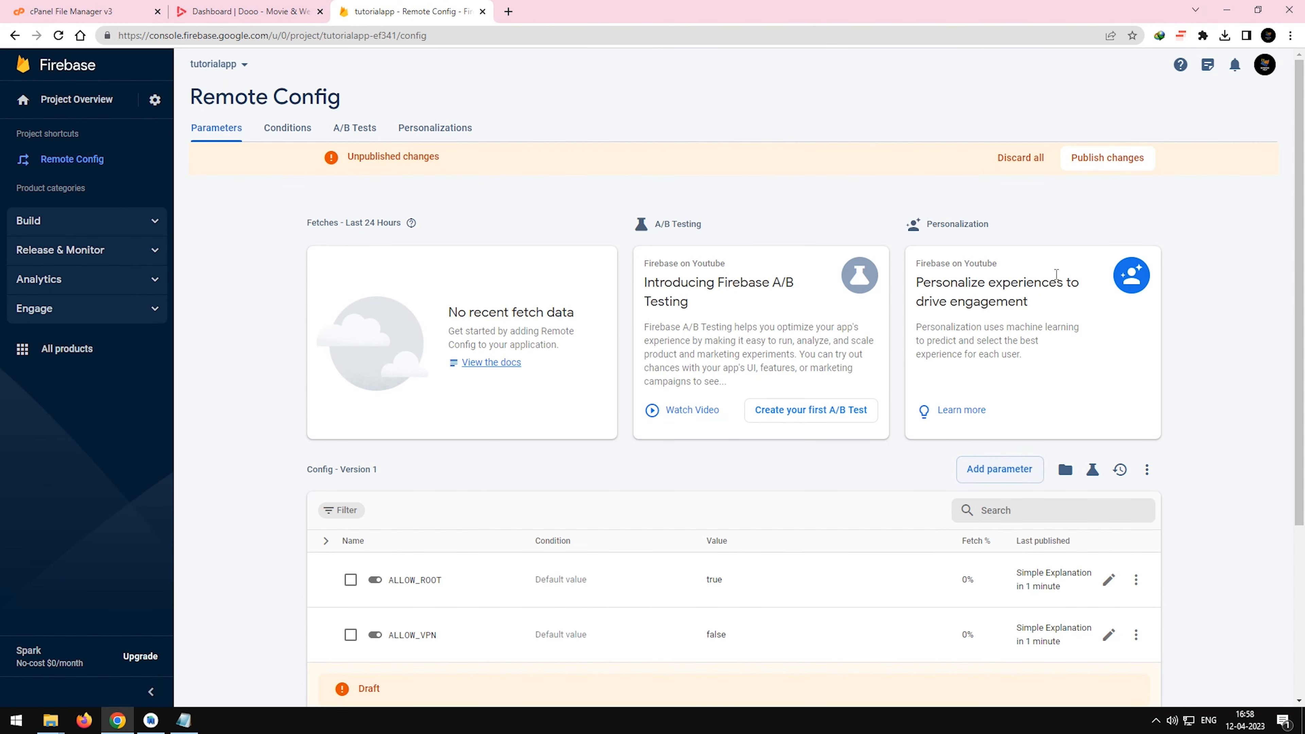
click(1110, 163)
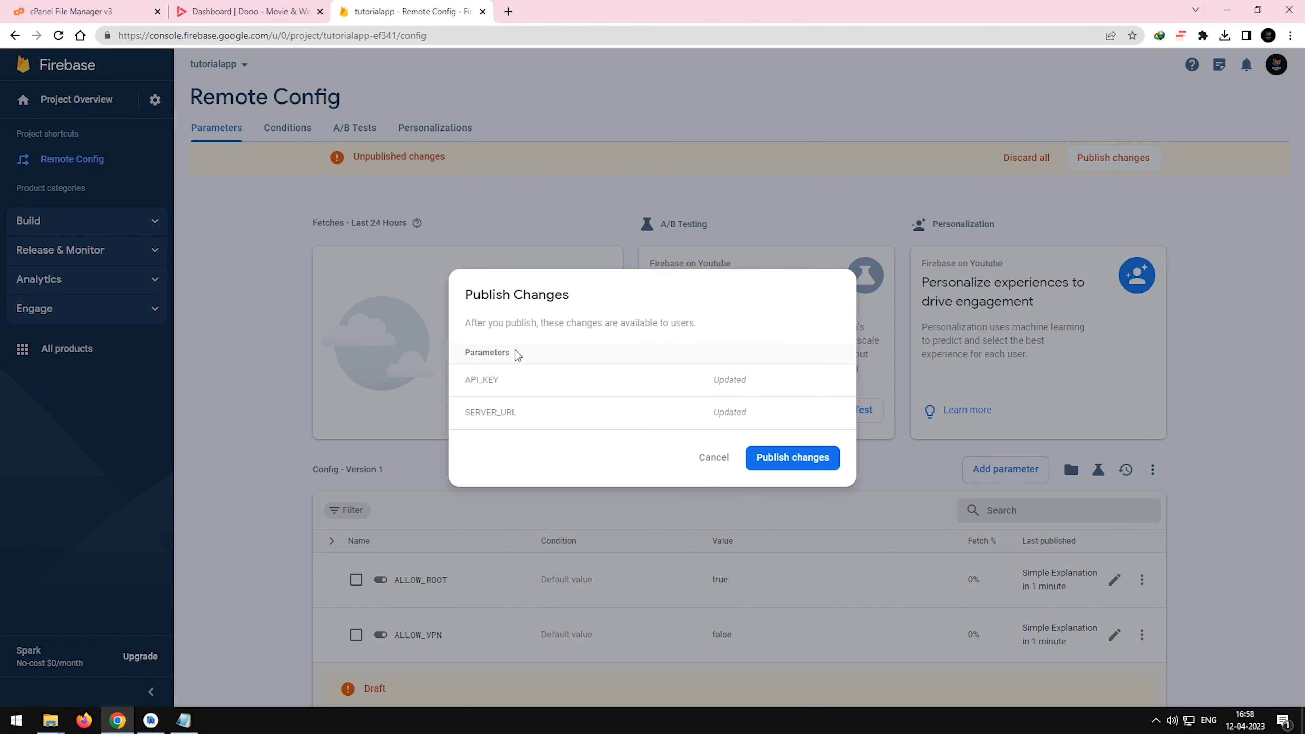
click(793, 457)
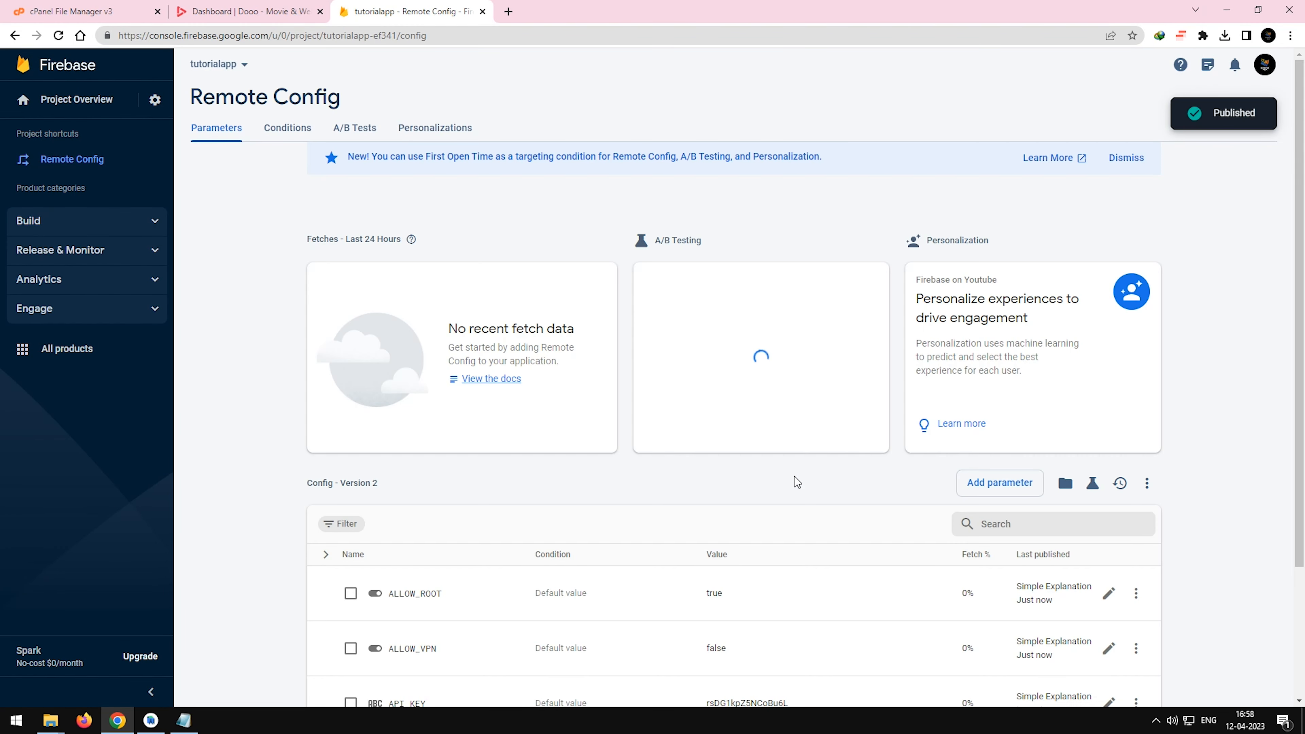
scroll(794, 479, down, 3)
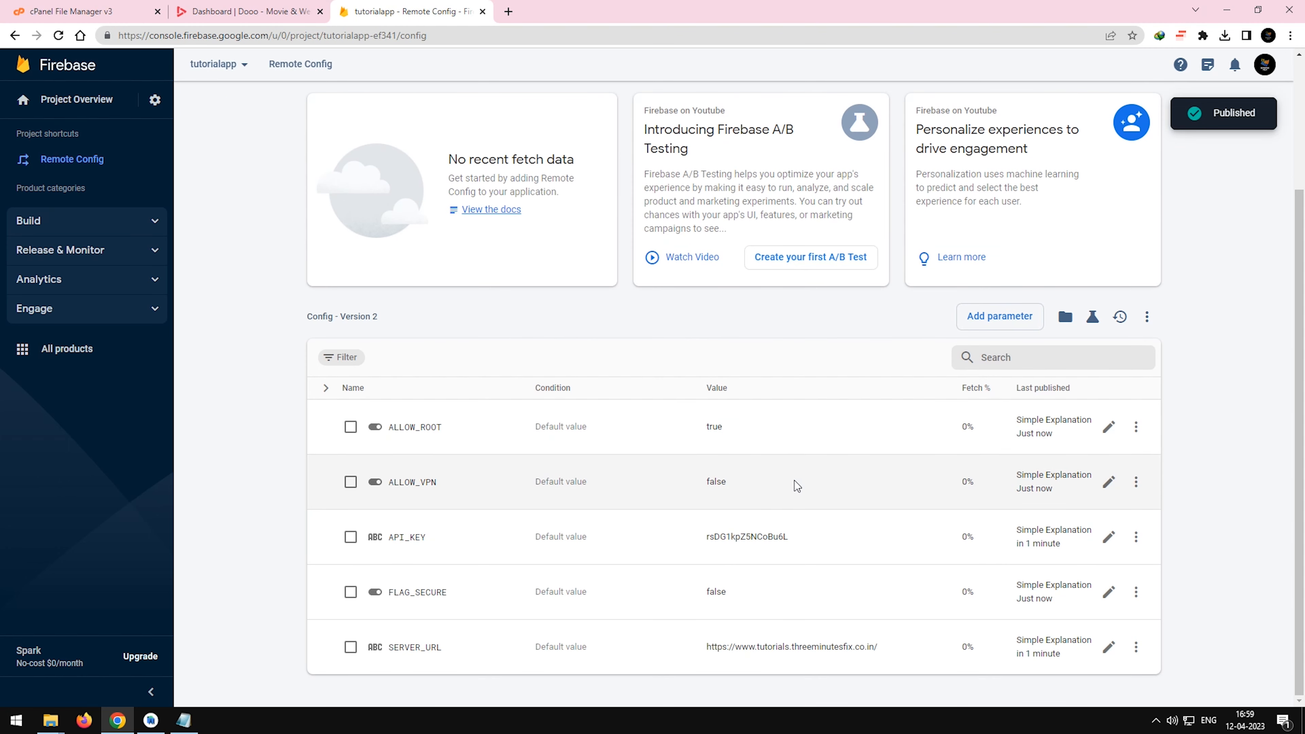
click(1195, 393)
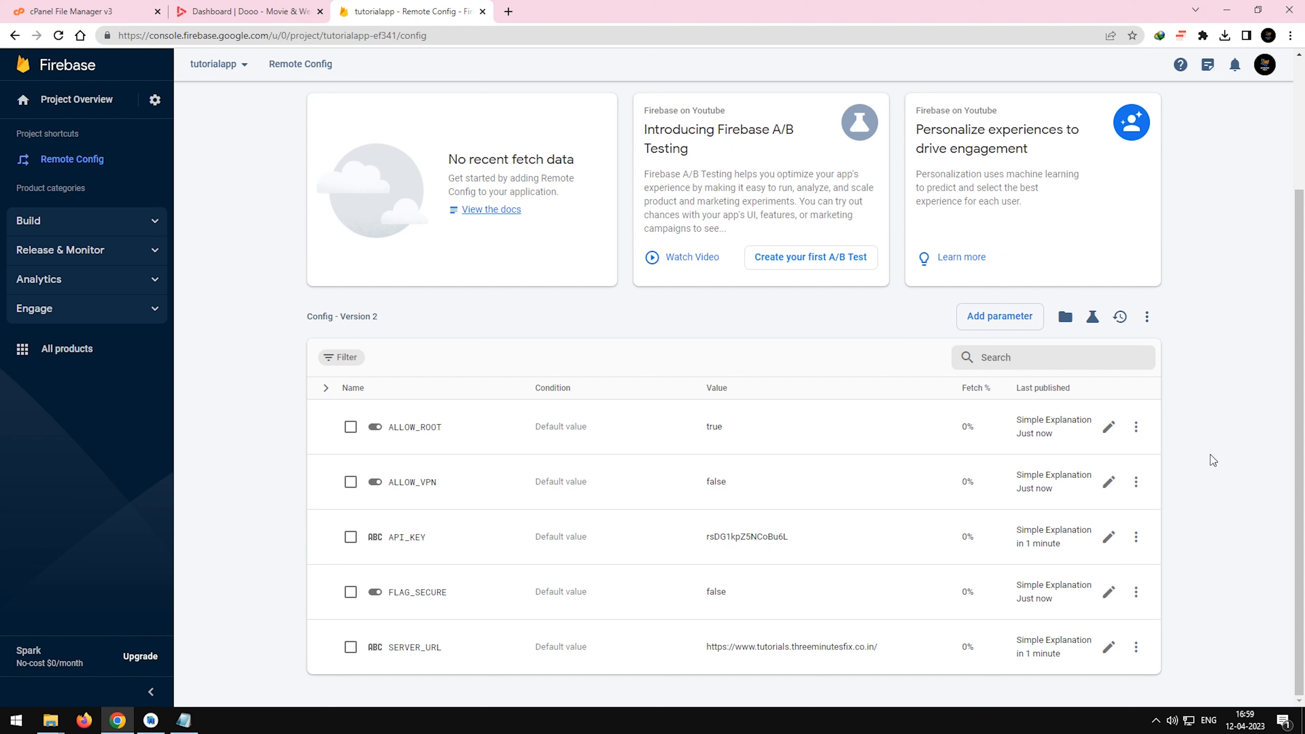
Download google-services.json for the demotutorial app from the Firebase project settings, then switch to Android Studio.
scroll(1211, 454, up, 3)
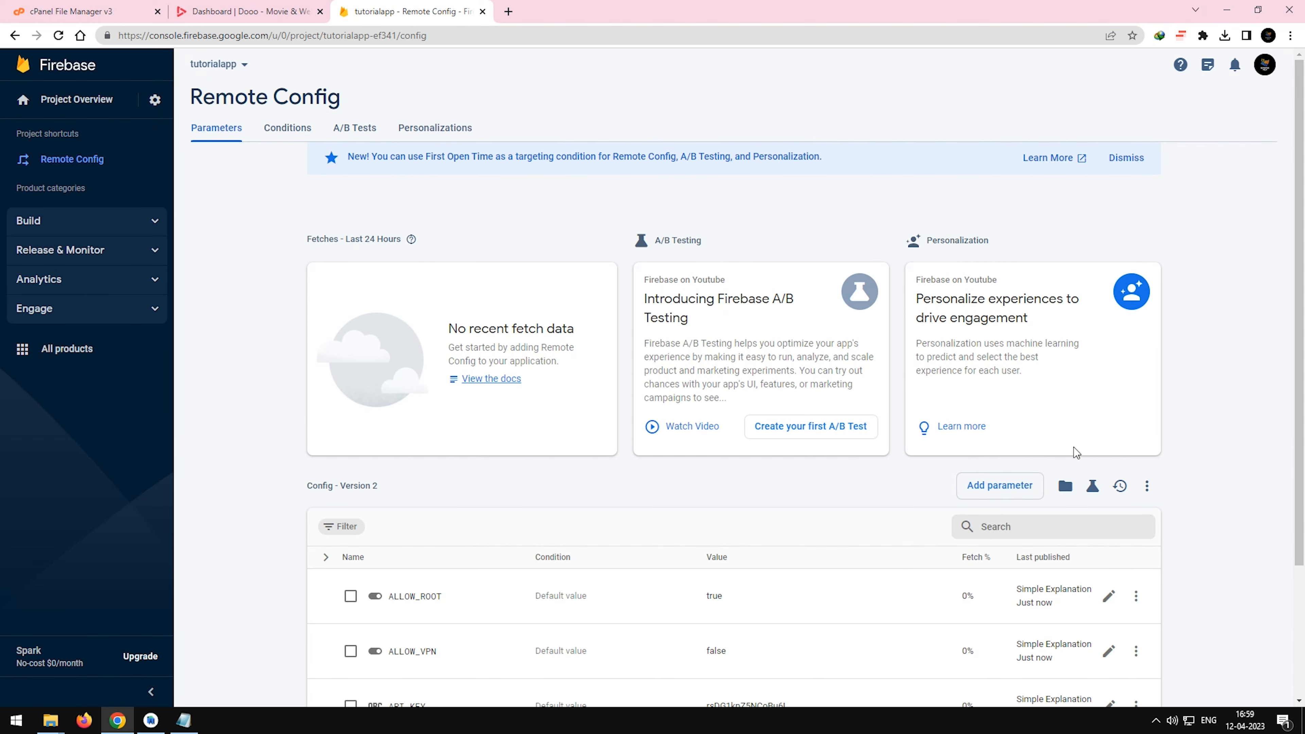
click(154, 99)
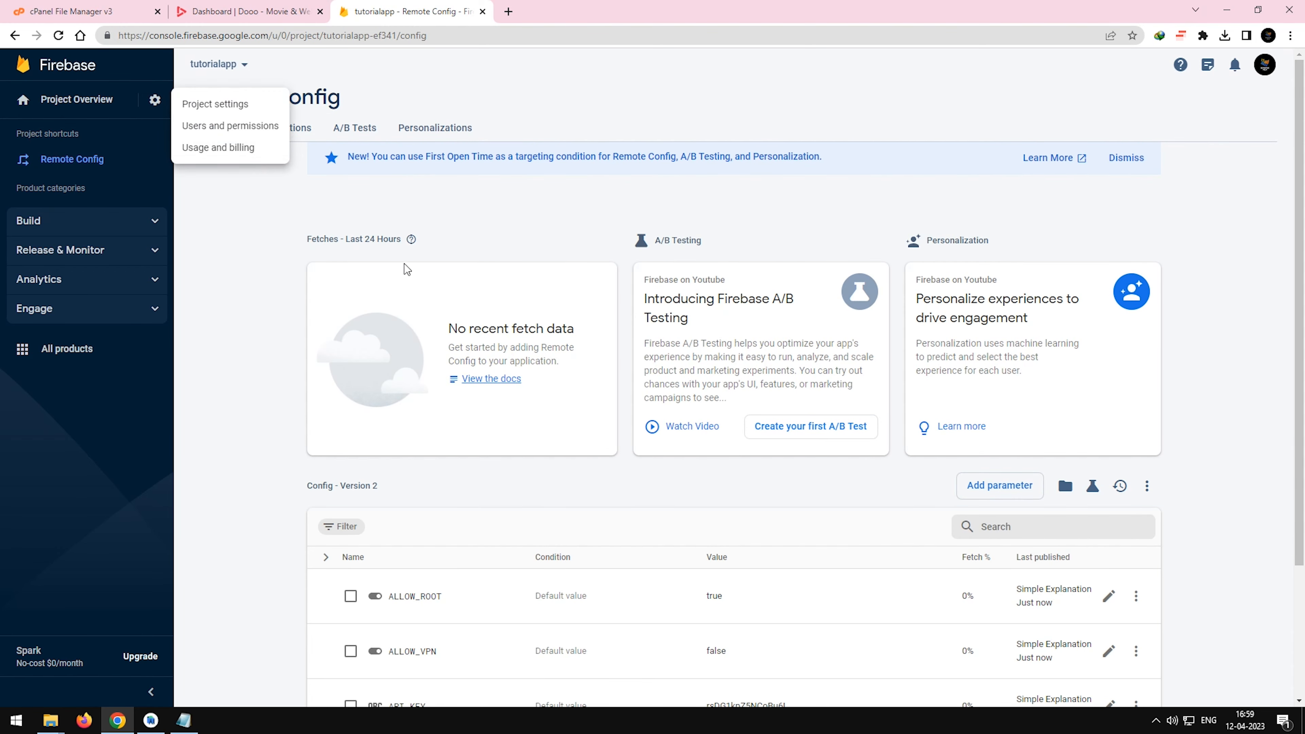
click(247, 106)
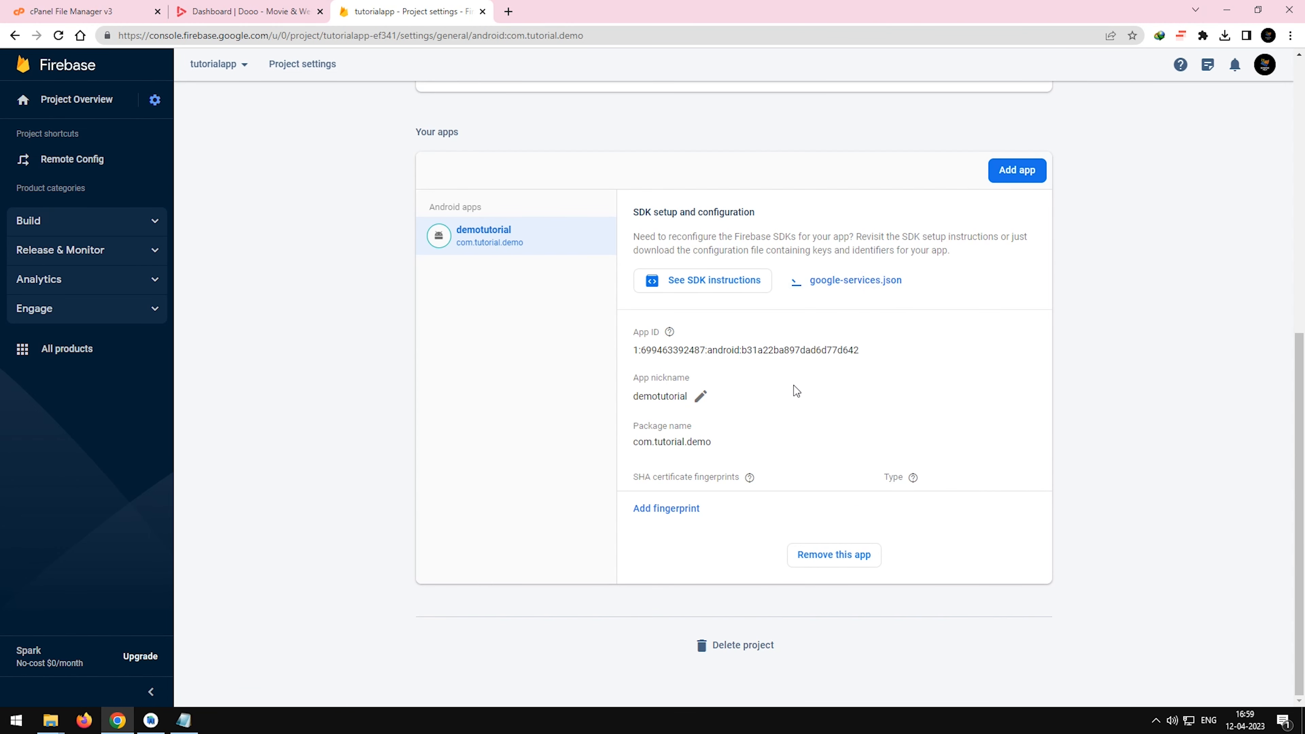
click(146, 721)
click(150, 721)
click(1225, 35)
click(150, 721)
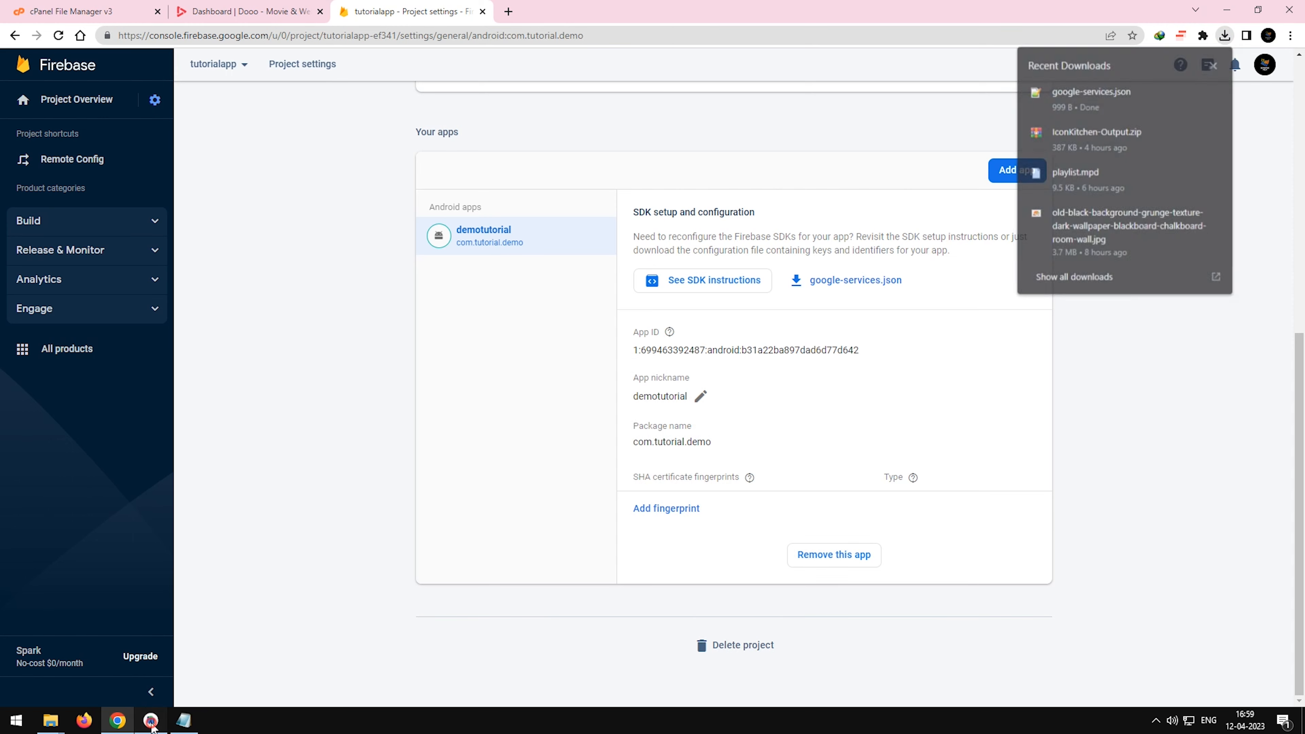
Open the app module's folder in File Explorer from build.gradle and delete the old google-services file.
right_click(757, 278)
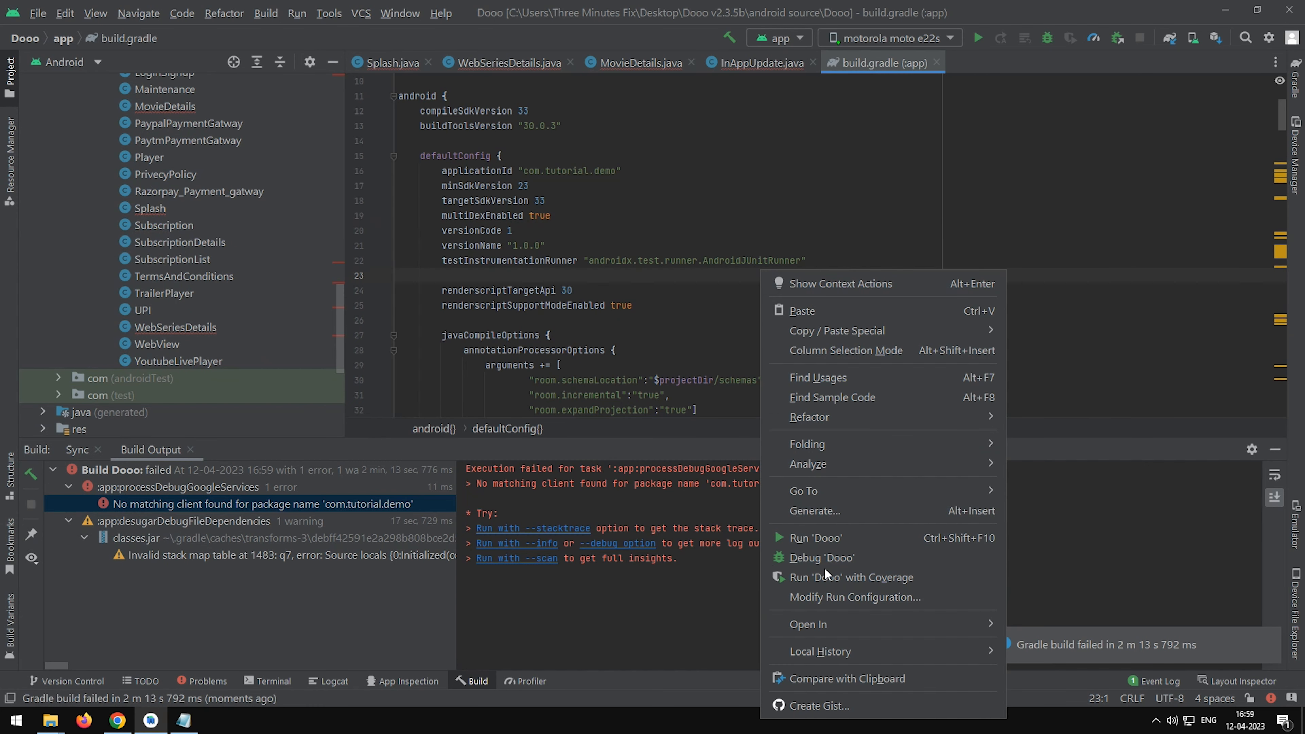
mouse_move(908, 620)
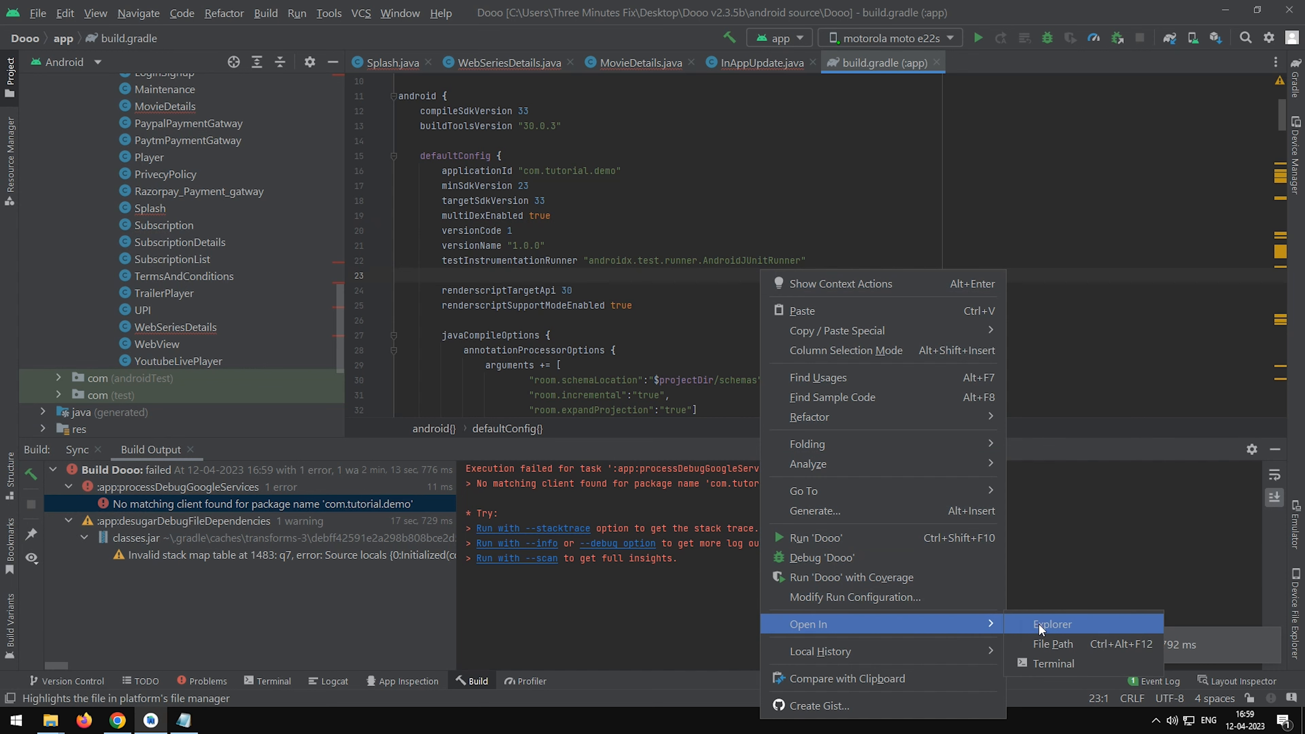
click(1038, 623)
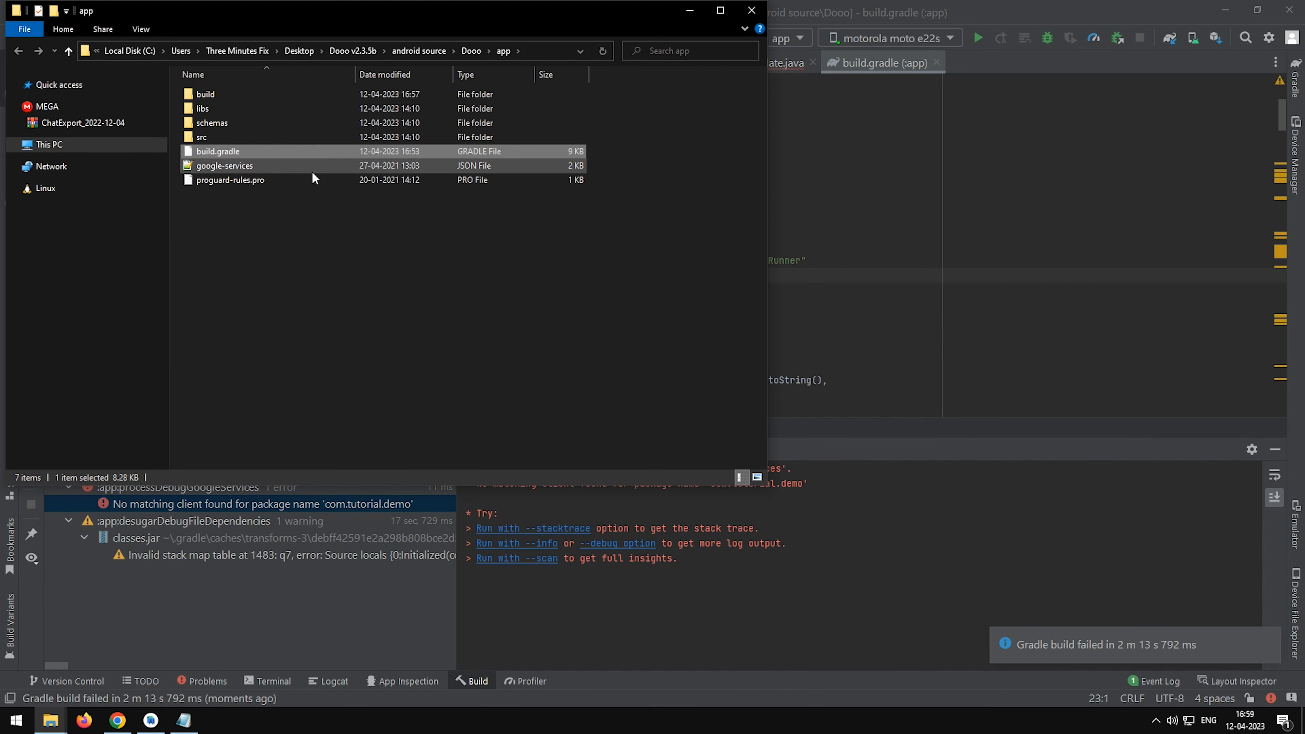
click(290, 170)
key(Delete)
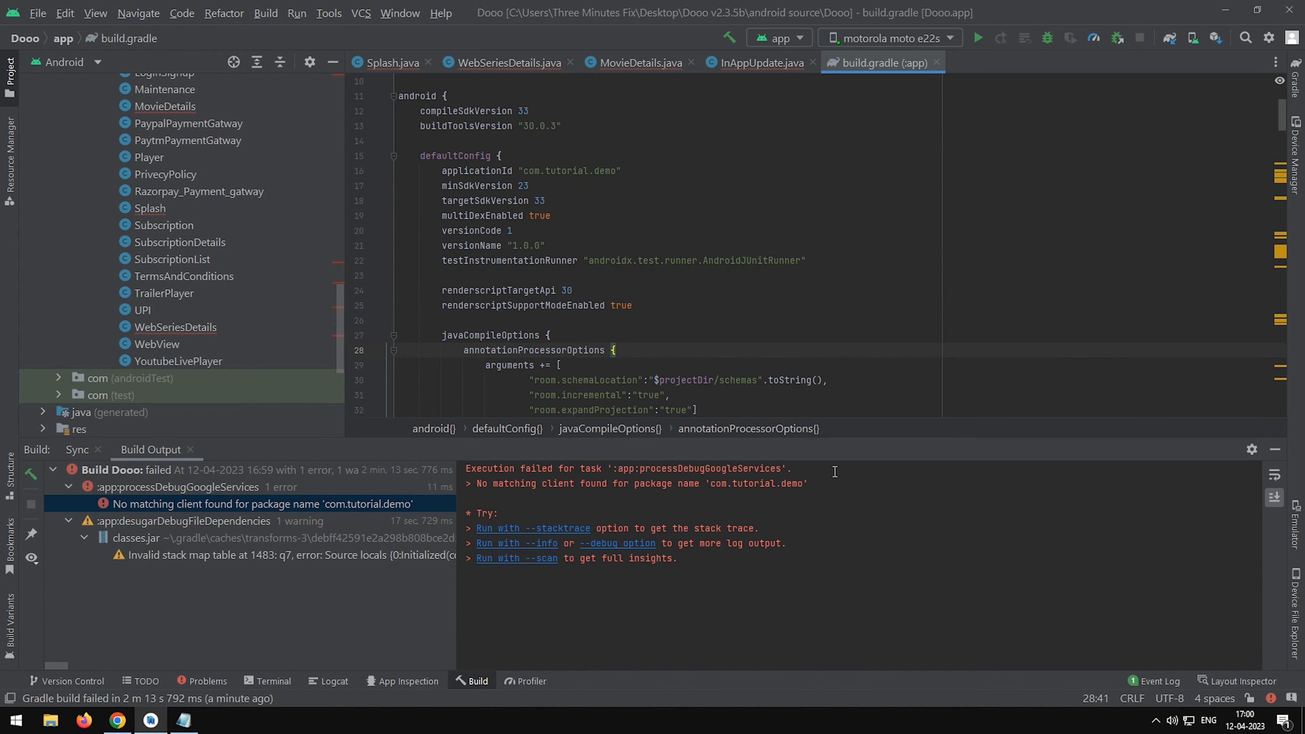
Hide the build output and resolve BuildConfig in InAppUpdate.java by importing the com.dooo.android class.
click(1275, 449)
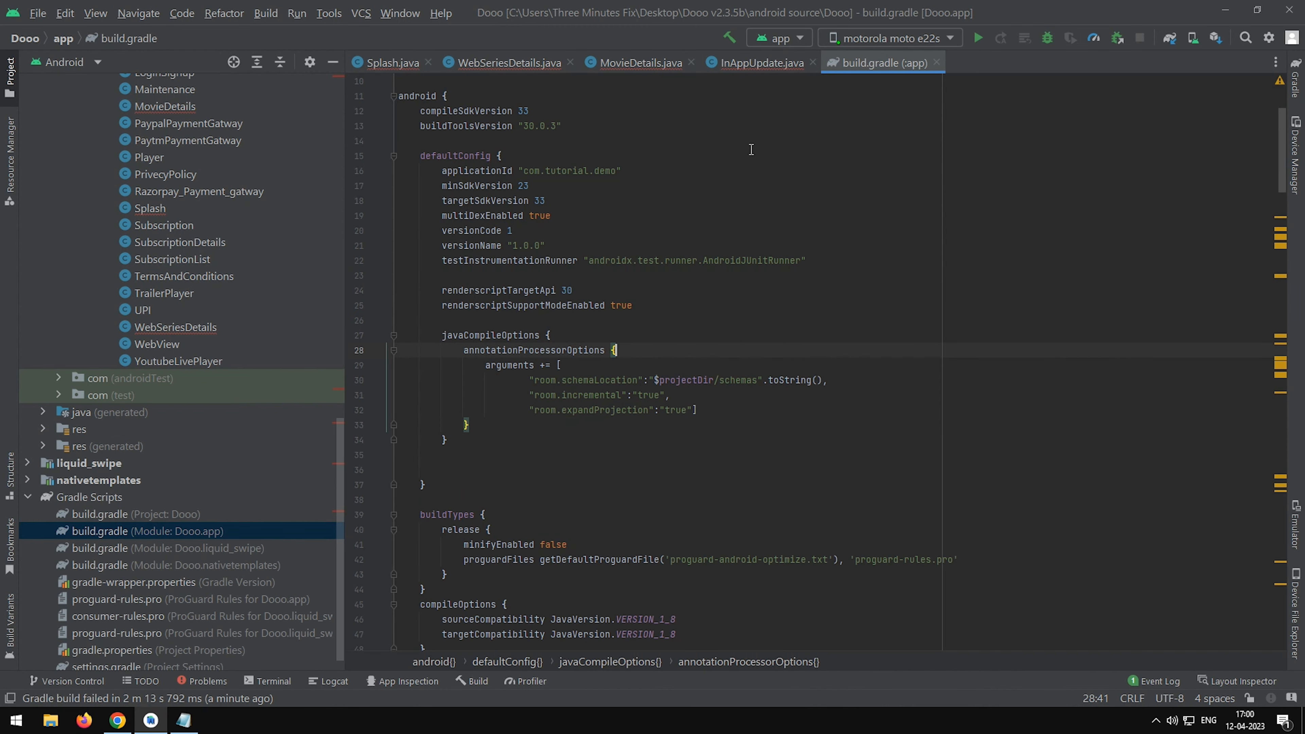
click(780, 64)
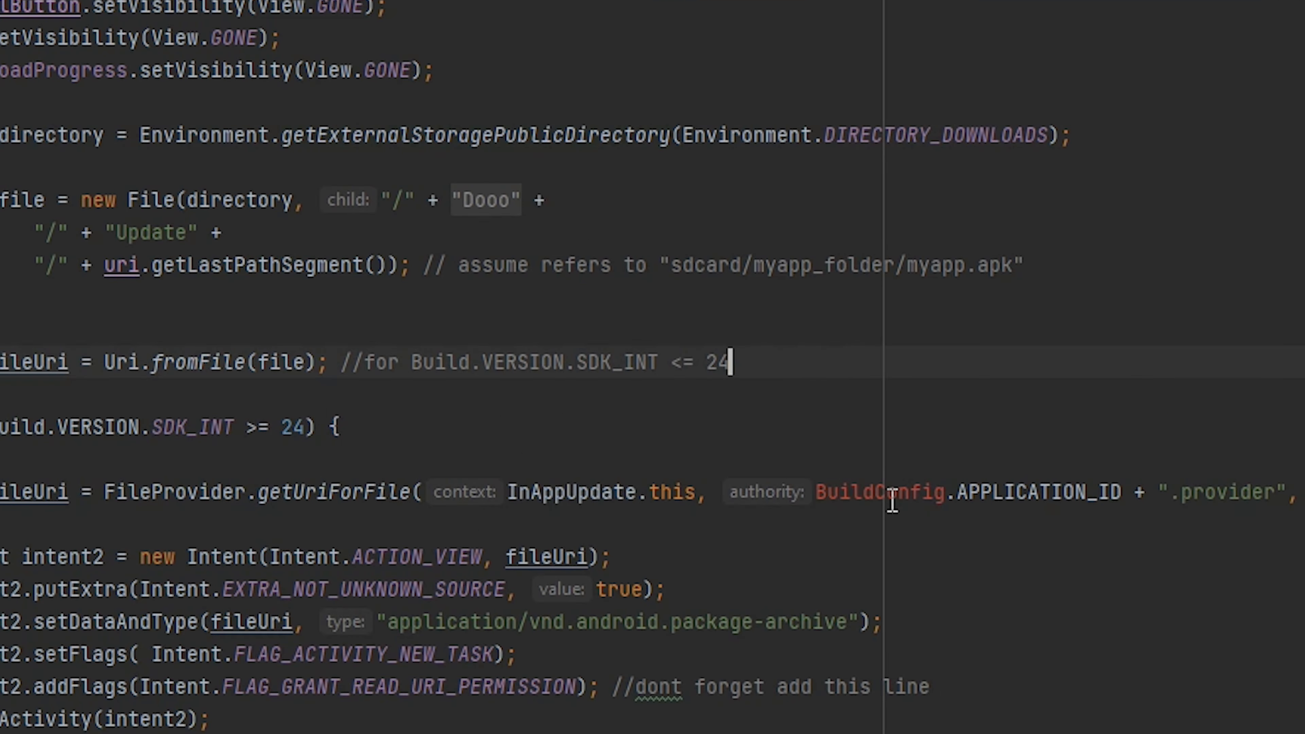
mouse_move(892, 502)
click(932, 603)
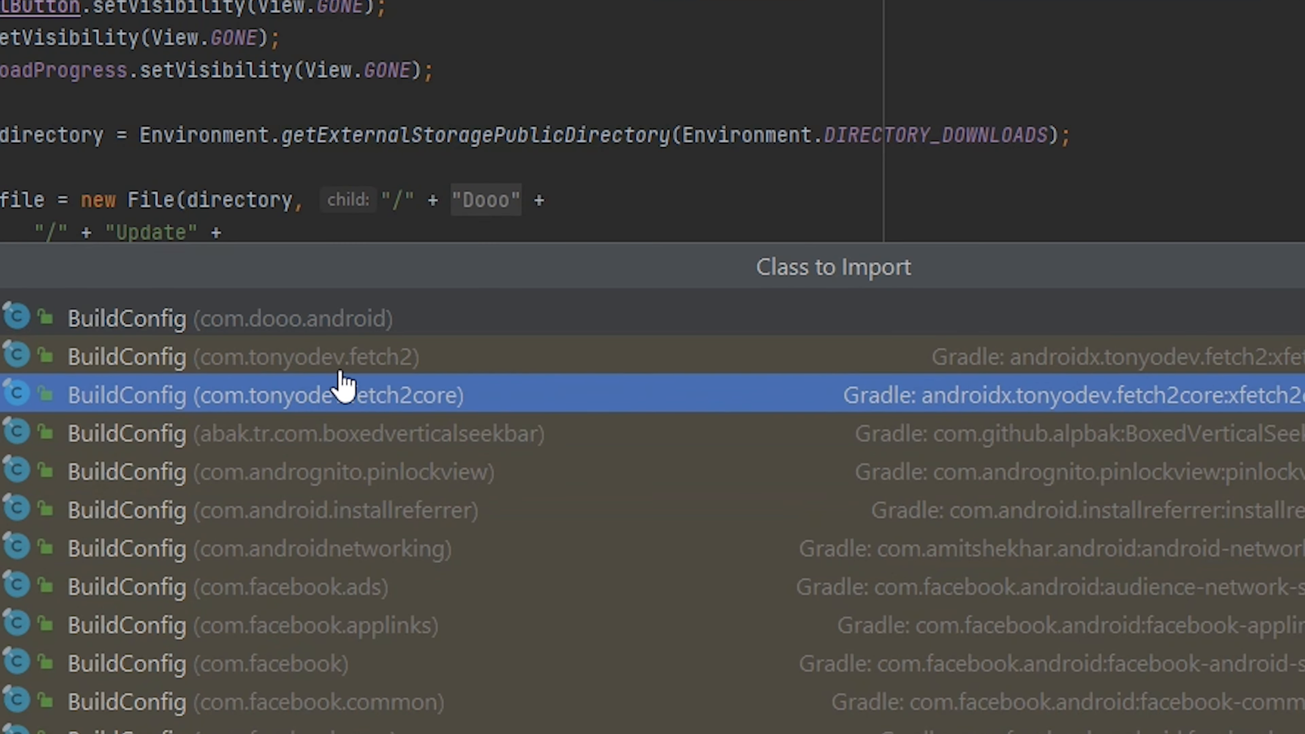
click(388, 316)
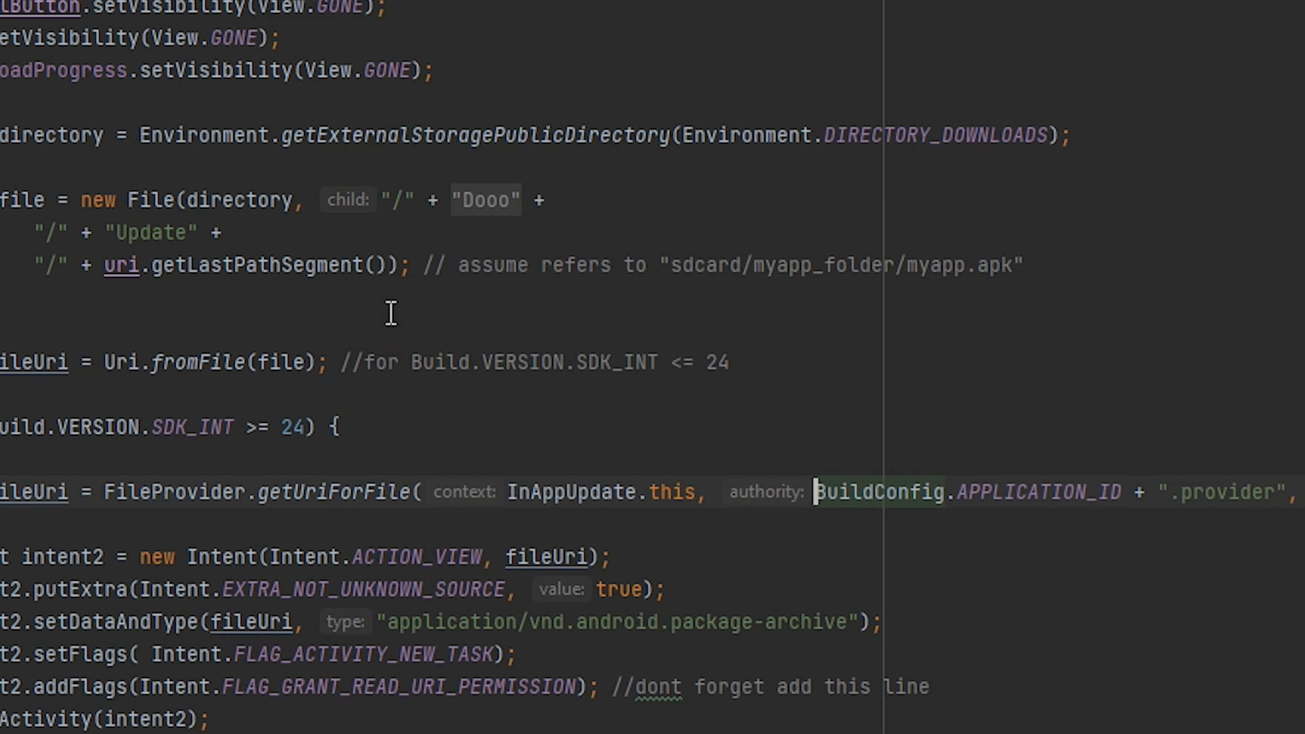
Resolve BuildConfig in MovieDetails.java by importing the com.dooo.android class.
click(642, 62)
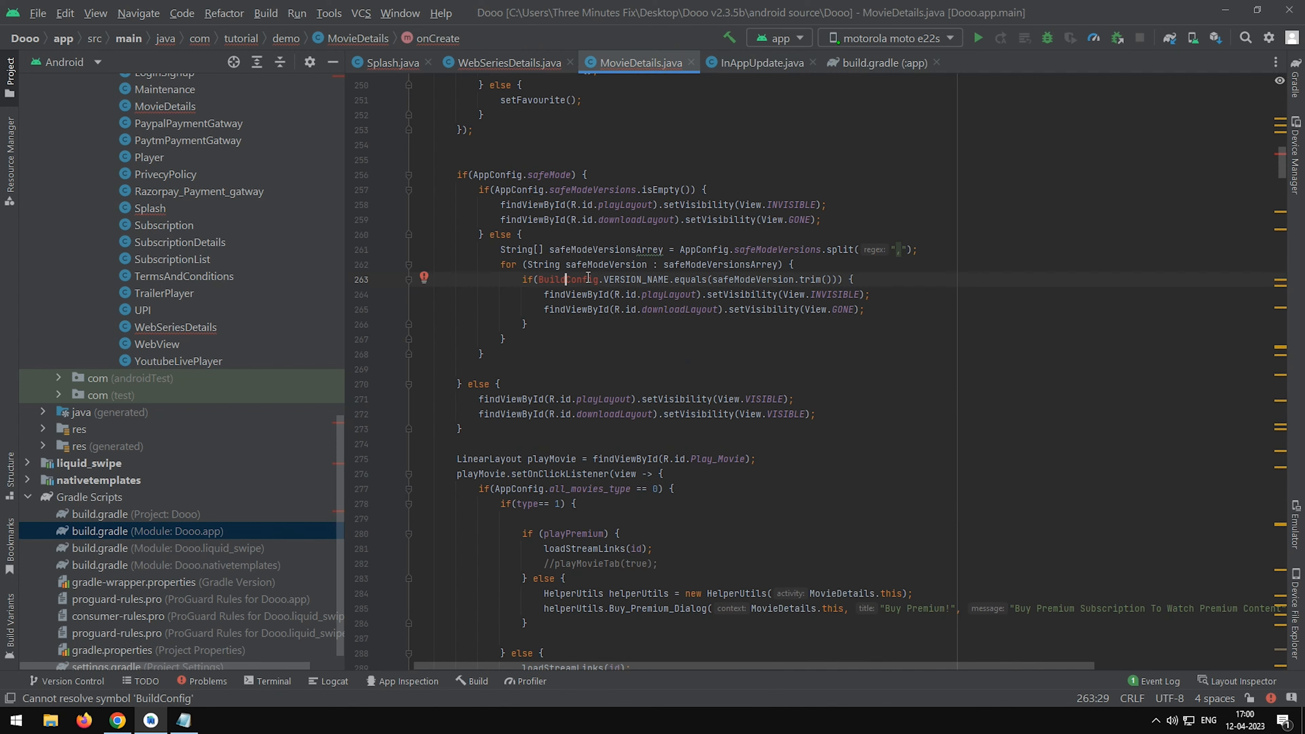
mouse_move(588, 278)
click(618, 333)
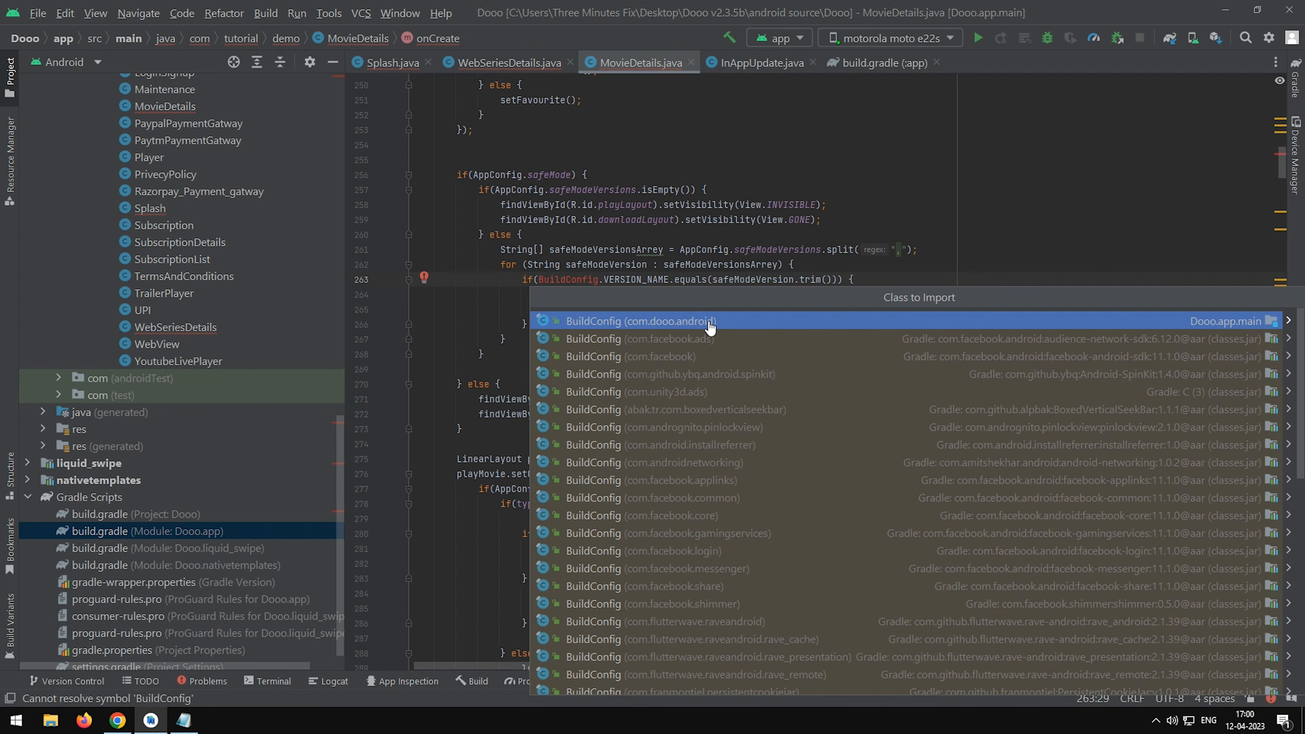
click(710, 324)
Import a class for the unresolved BuildConfig reference in WebSeriesDetails.java.
click(509, 62)
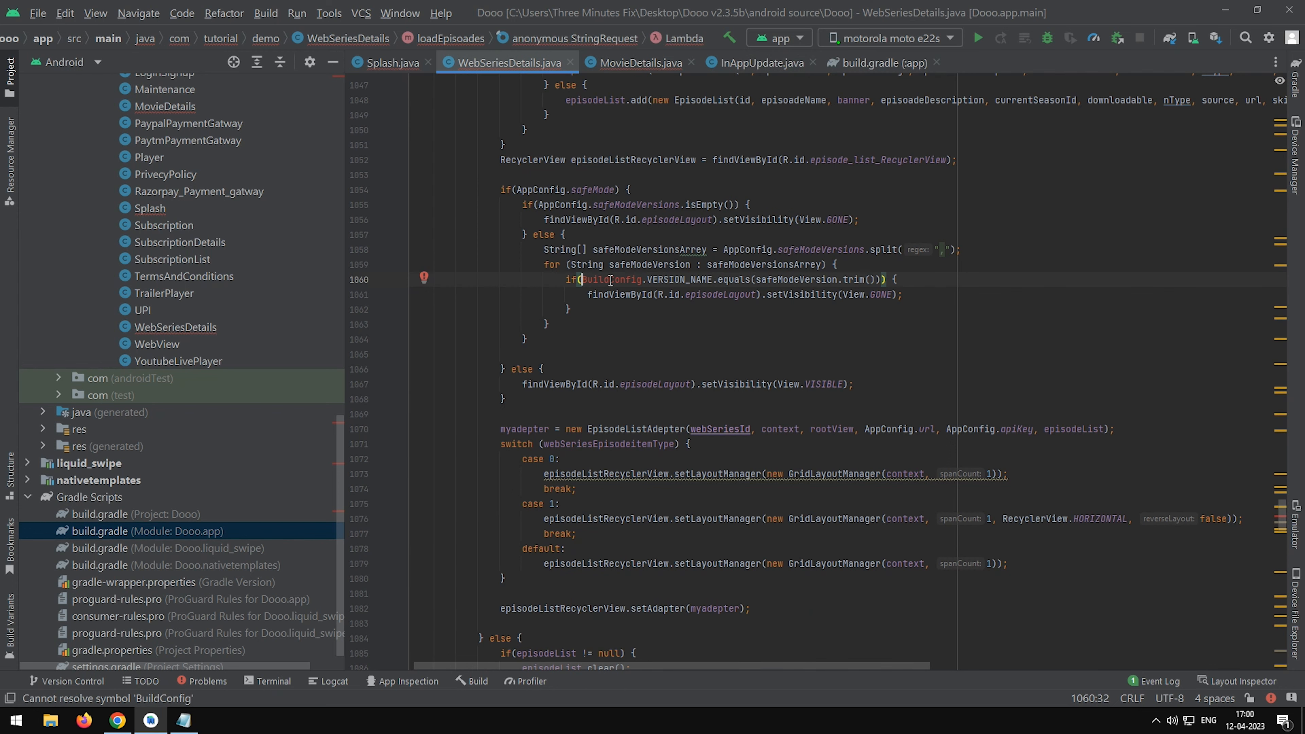
mouse_move(614, 281)
click(627, 333)
click(627, 339)
Resolve BuildConfig in Splash.java by importing the com.dooo.android class.
click(395, 64)
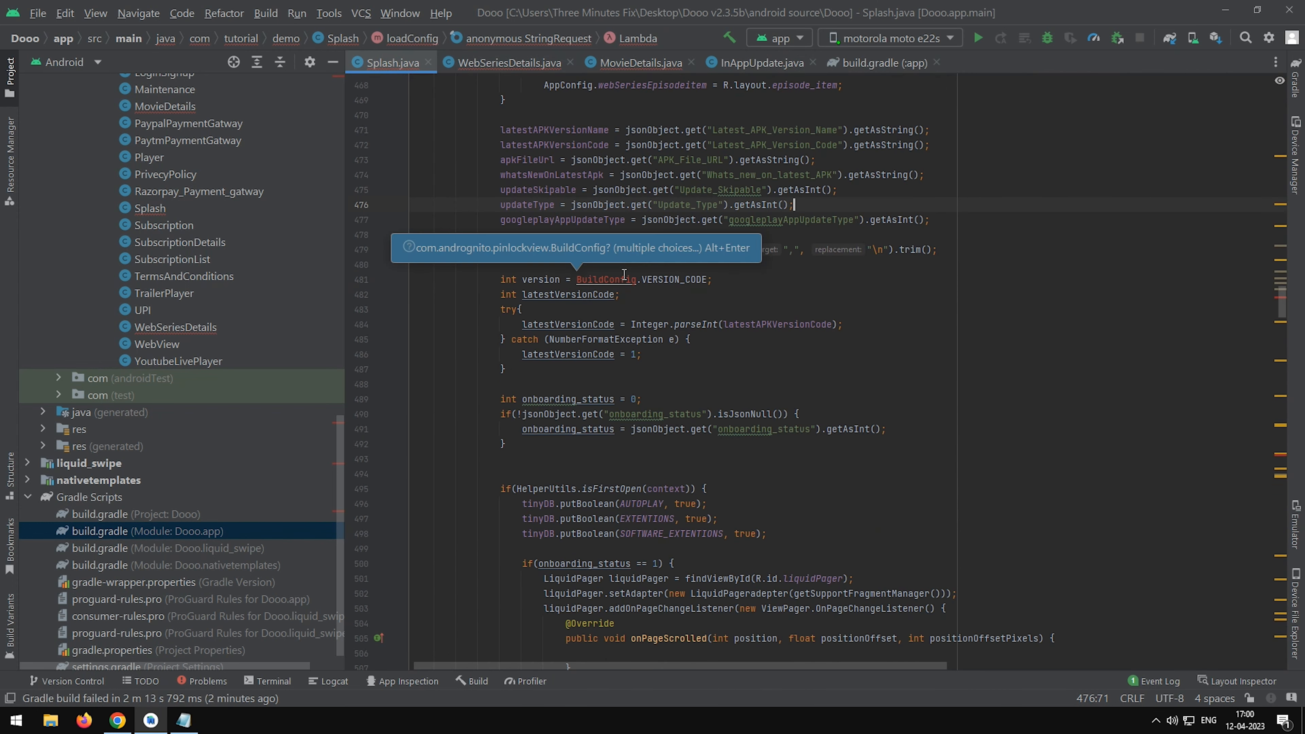
mouse_move(623, 278)
click(627, 333)
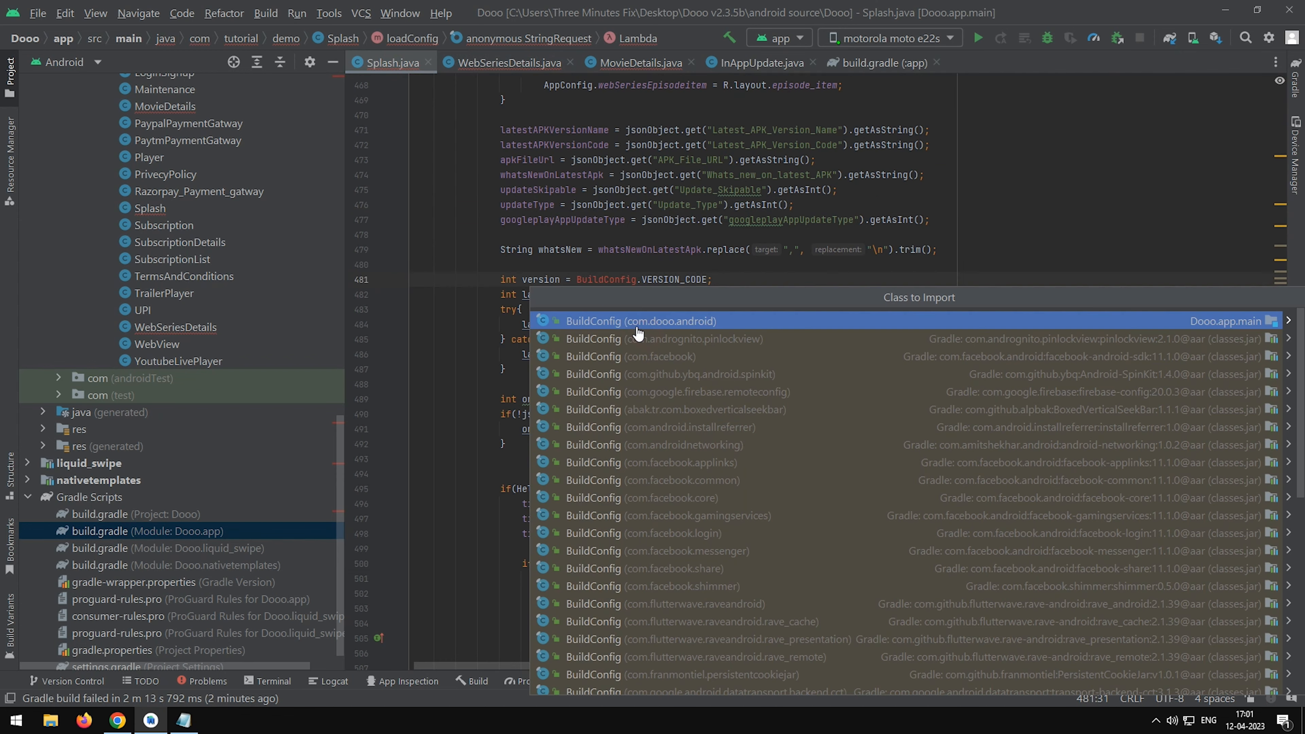
click(626, 323)
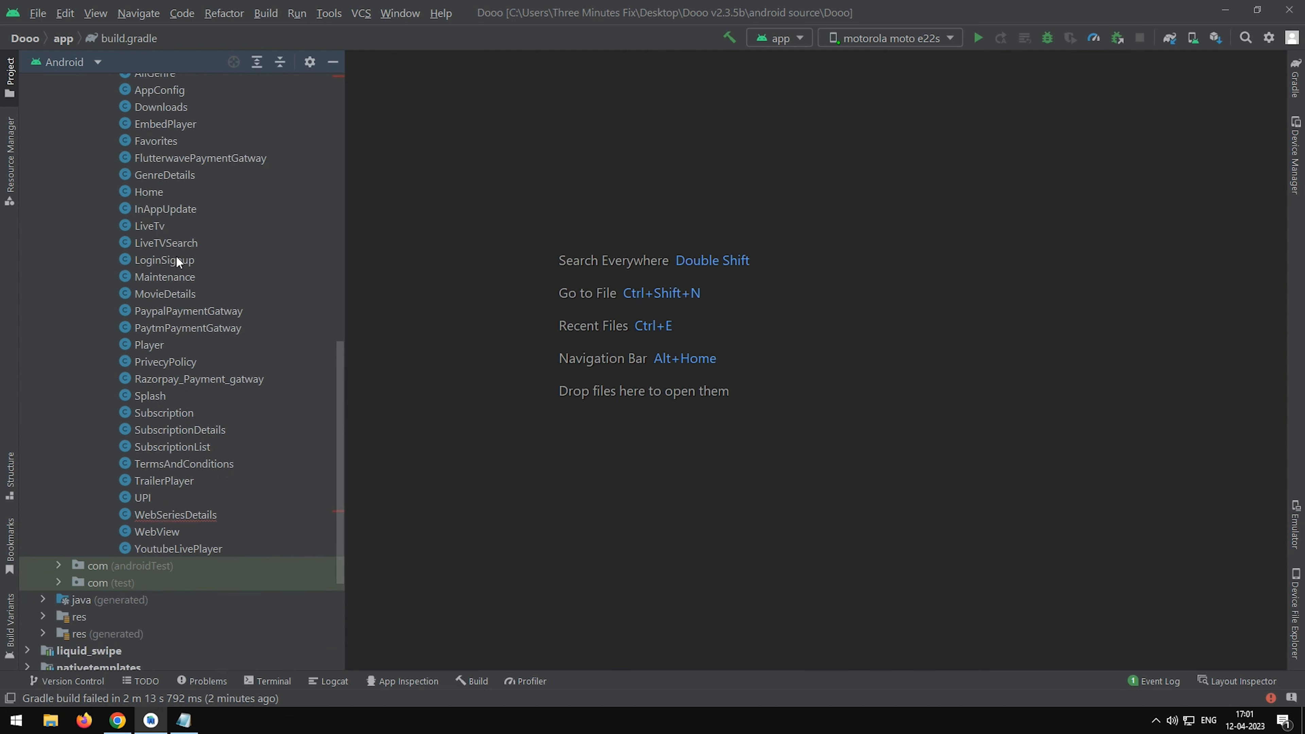
Reopen WebSeriesDetails from the project tree and check its code for remaining errors.
scroll(176, 255, down, 4)
double_click(175, 291)
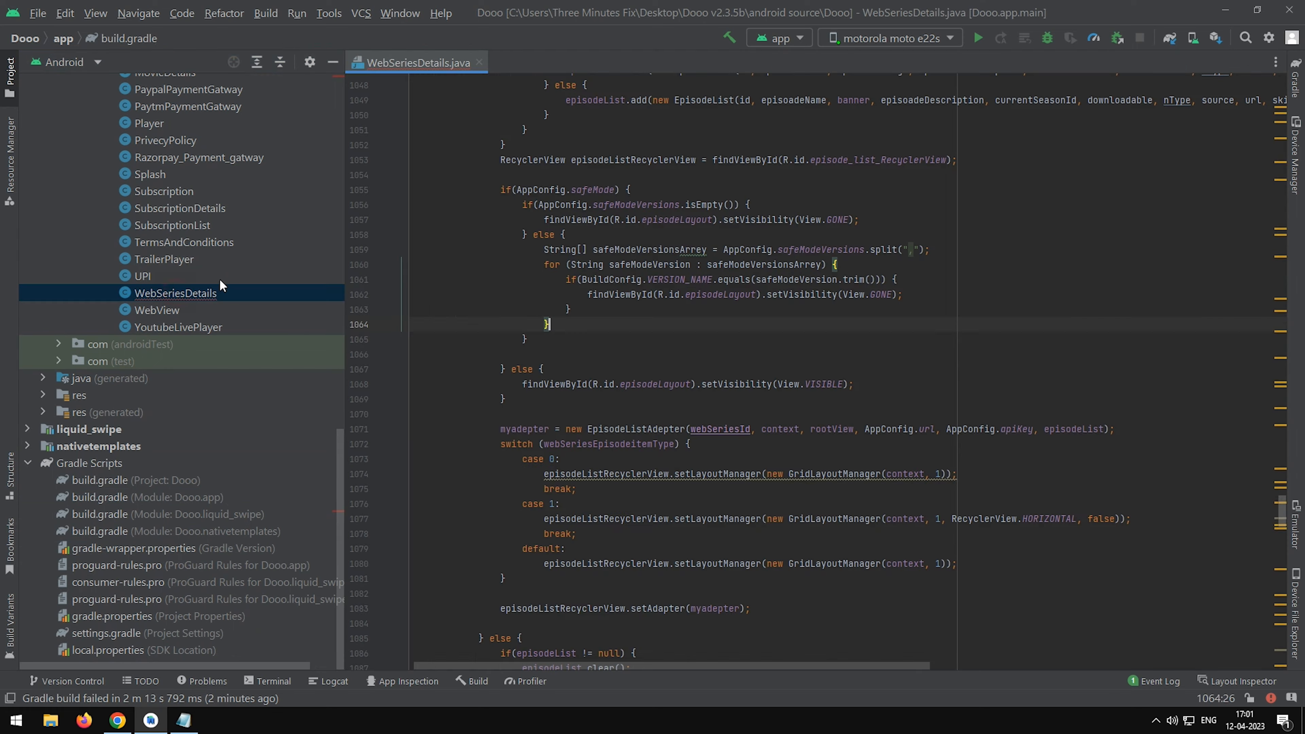
scroll(876, 307, up, 4)
scroll(876, 307, down, 9)
click(876, 307)
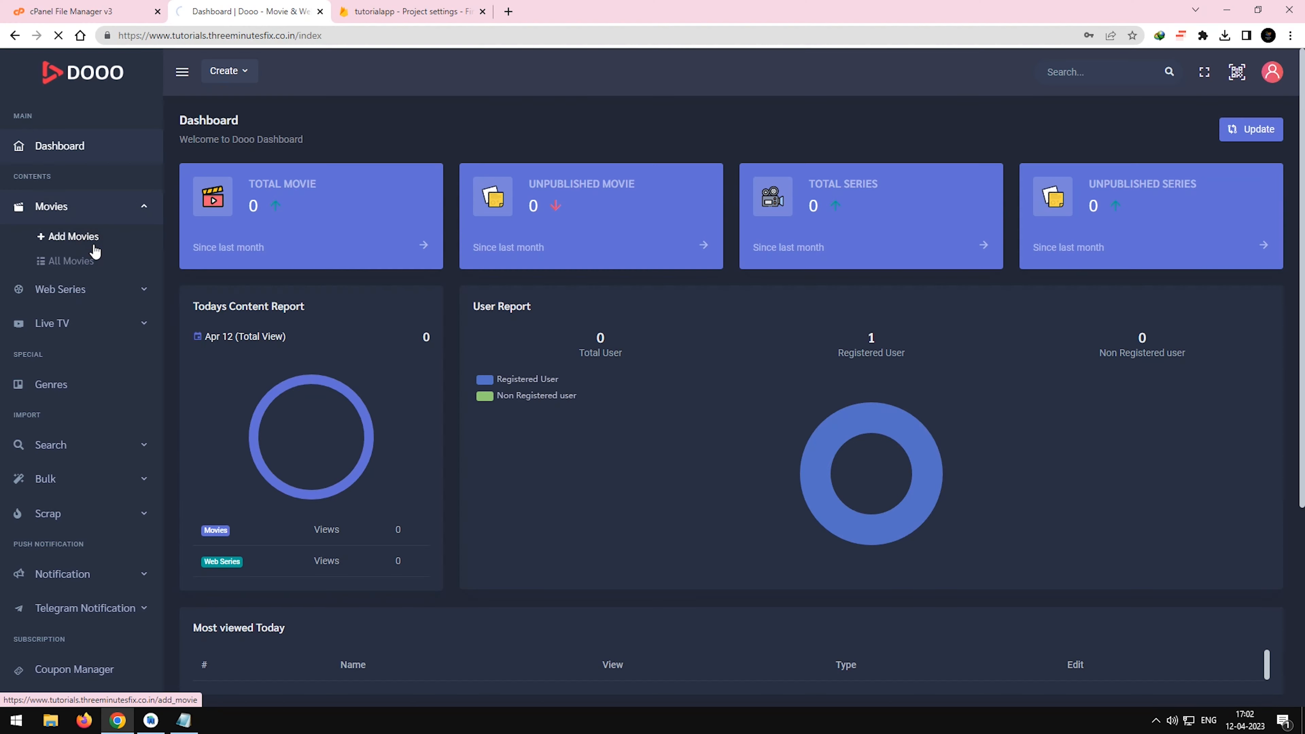
Go to the Dooo panel's Add Movie page in the browser and open The Super Mario Bros. Movie on TMDB.
click(91, 244)
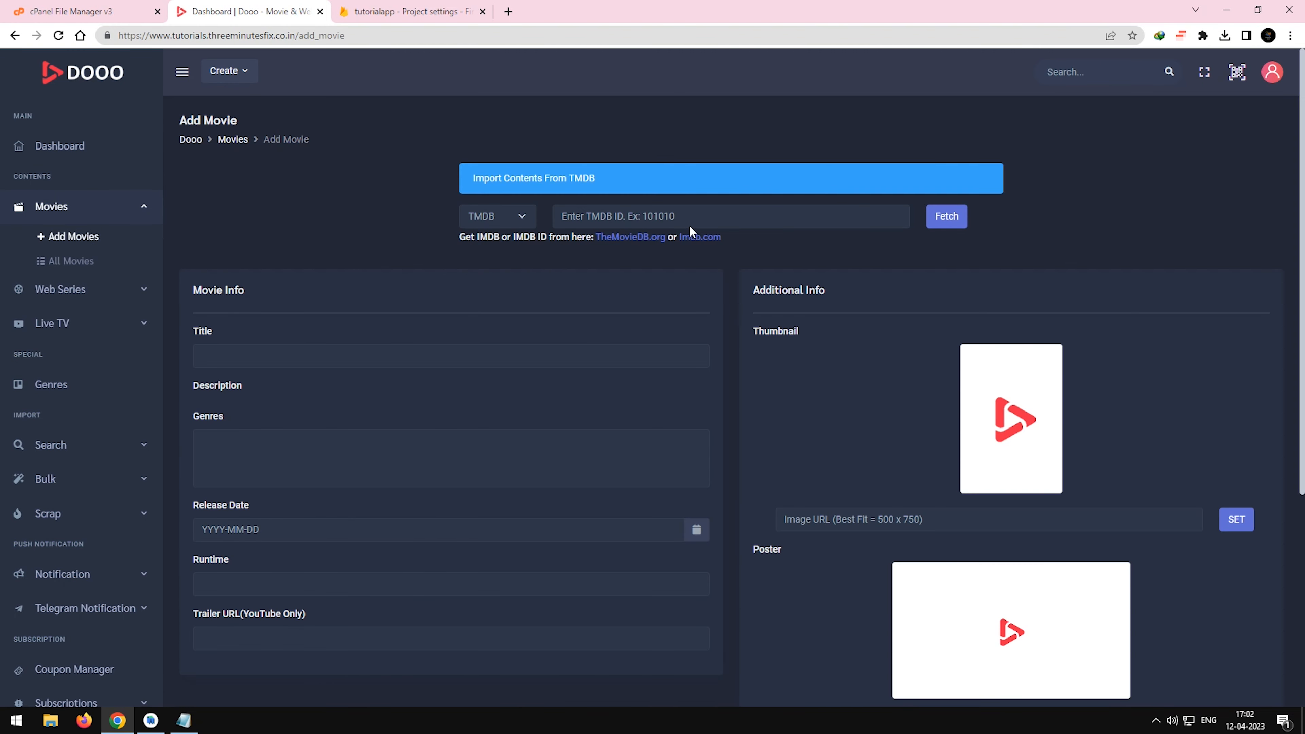
click(636, 237)
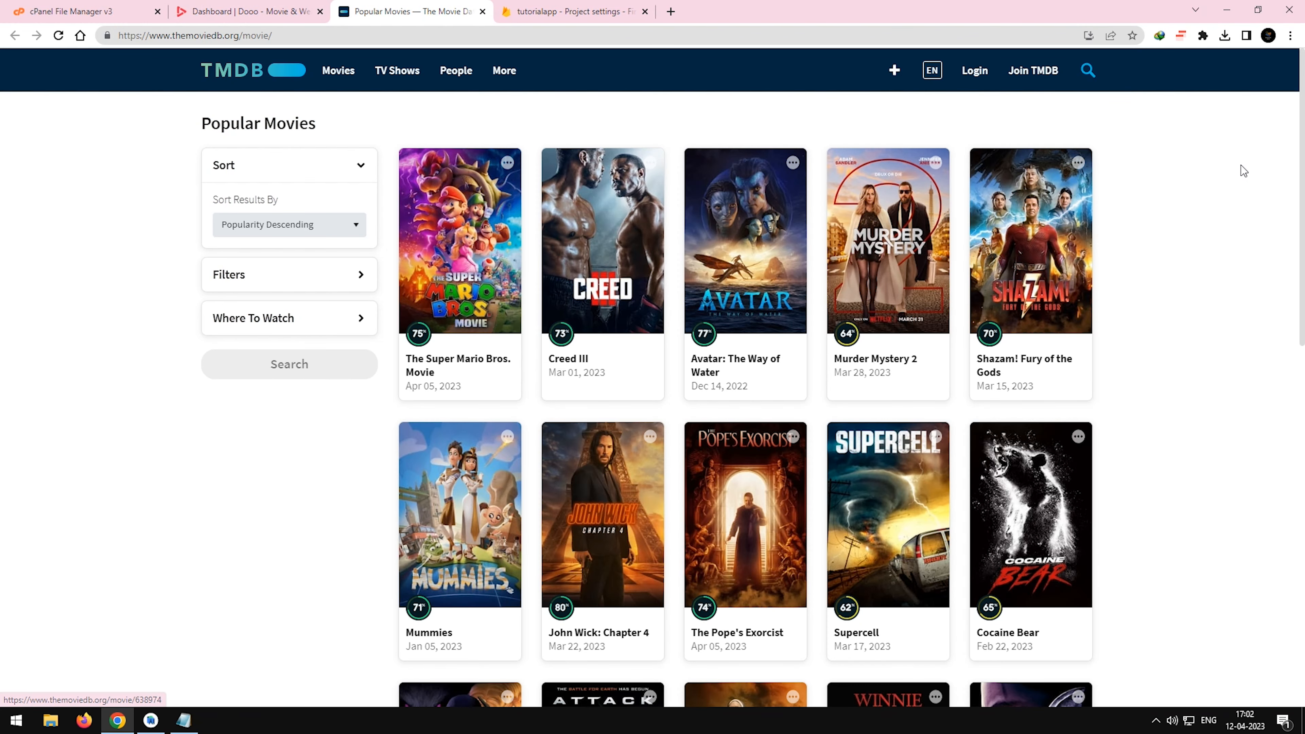
click(491, 226)
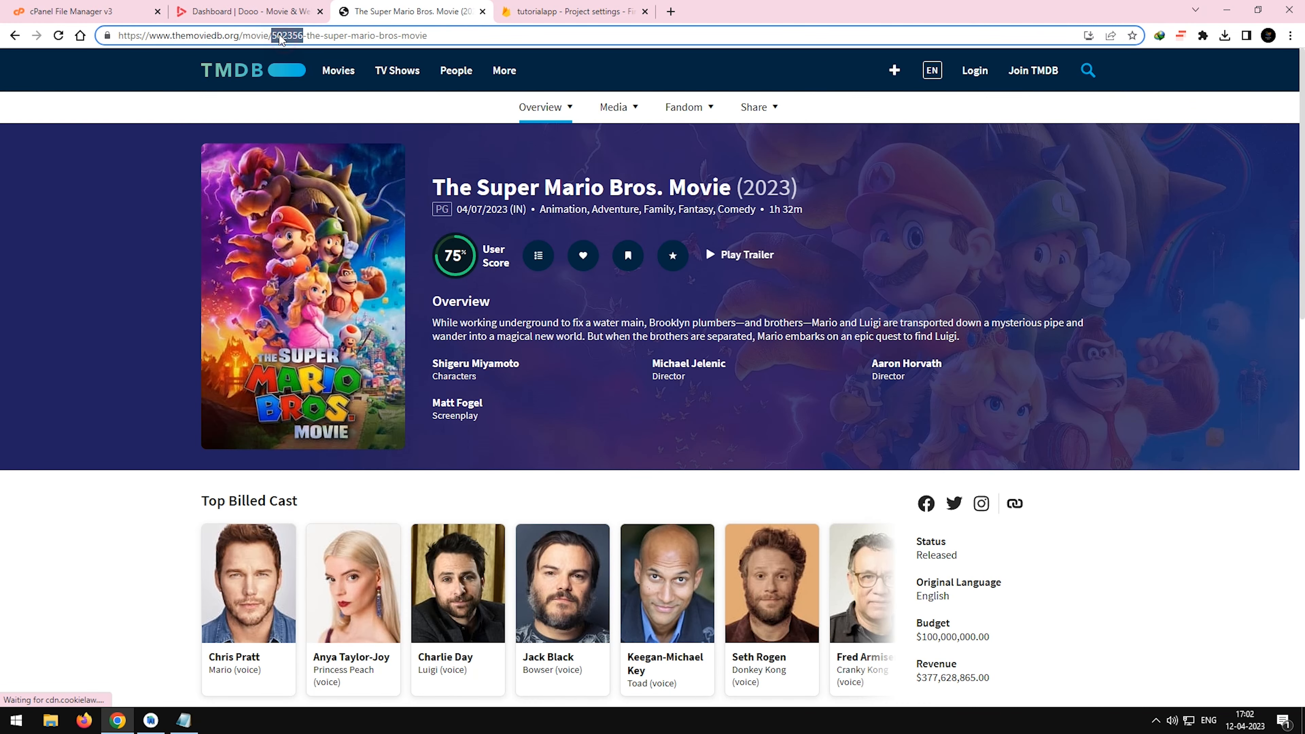
Fetch the movie's data into the Add Movie form with TMDB ID 502356 and review the imported details.
click(247, 11)
text(502356)
click(946, 216)
scroll(986, 392, down, 1)
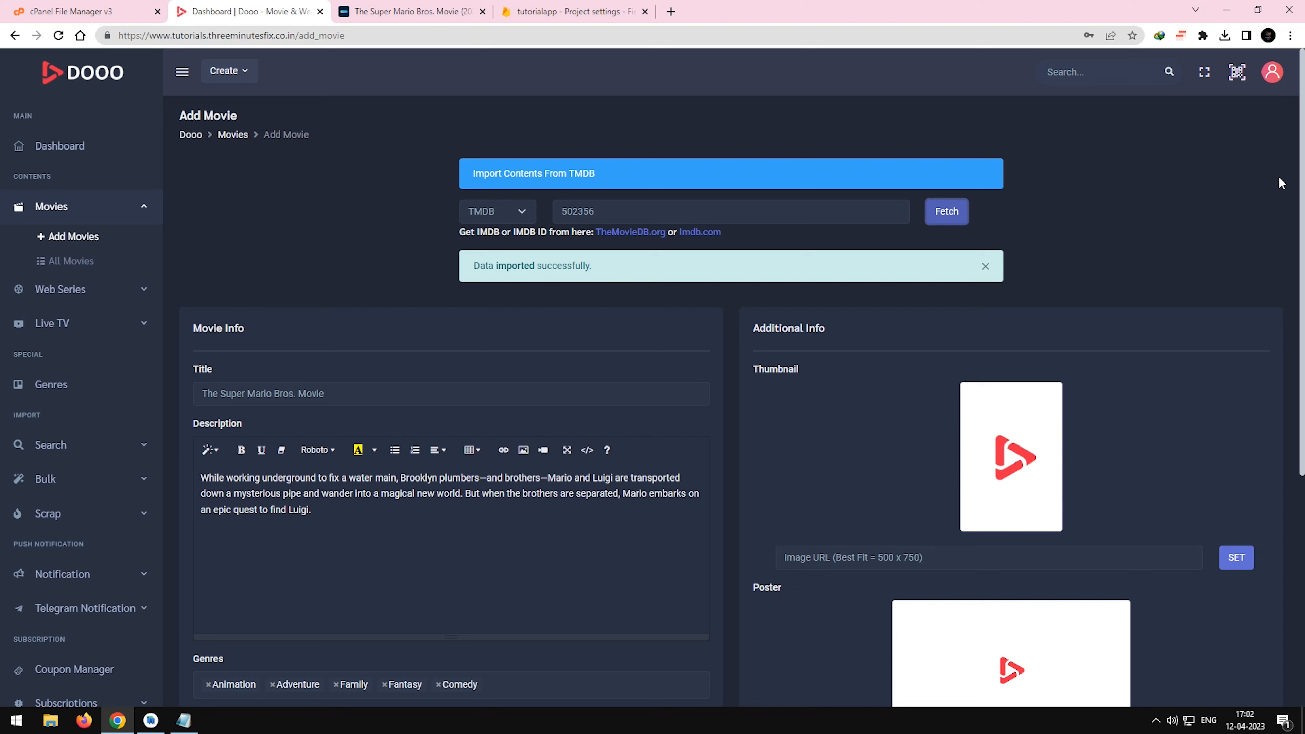
scroll(927, 255, down, 6)
scroll(971, 310, up, 5)
scroll(970, 310, down, 5)
scroll(976, 312, up, 5)
scroll(977, 312, down, 5)
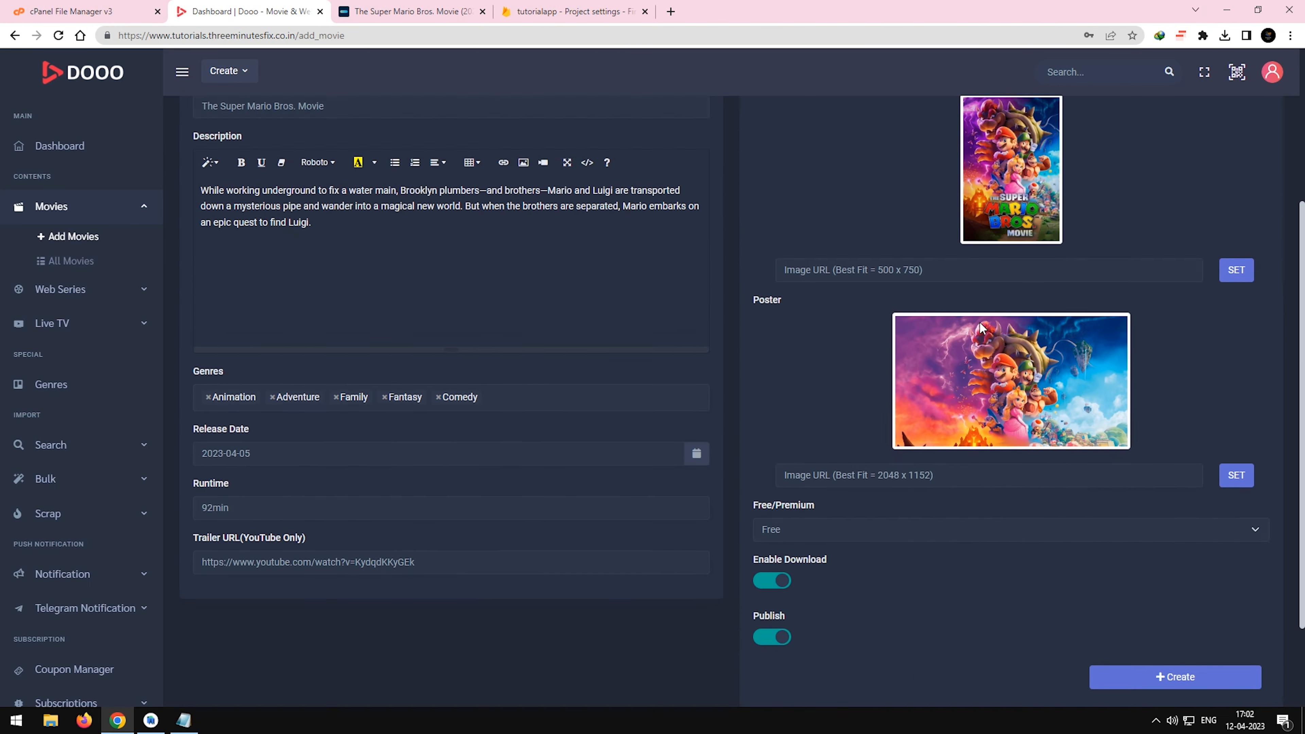
Create the movie entry and fill its video form with label test DRM, order 1, quality 1080p and size 1.5gb.
click(1091, 612)
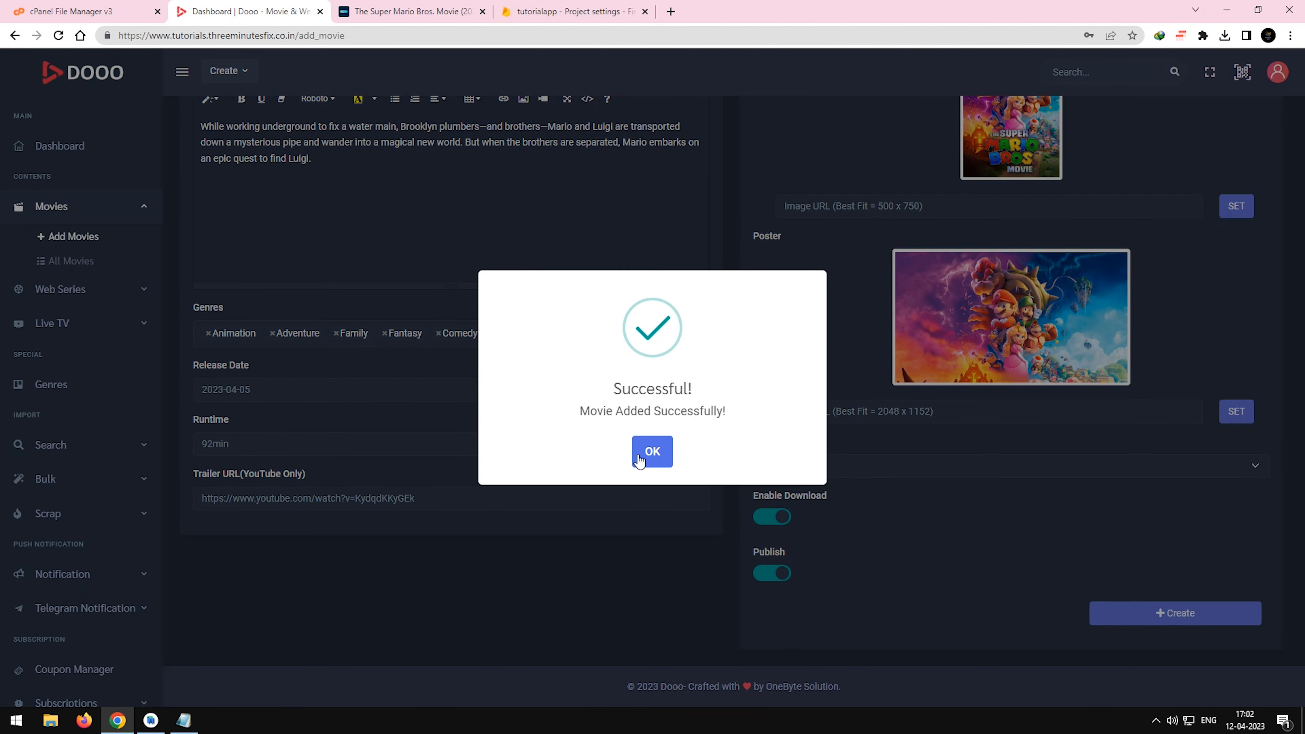
click(644, 454)
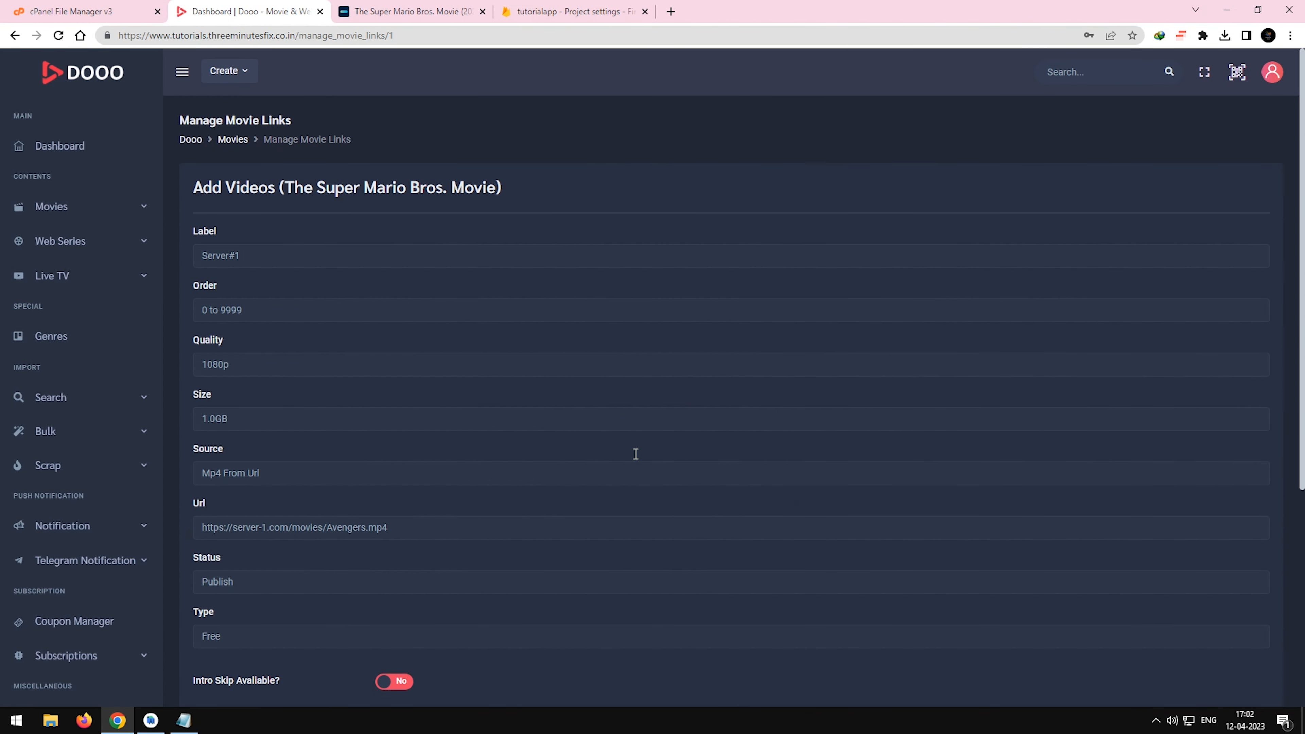
text(t)
text(1)
click(321, 361)
text(1.5gb)
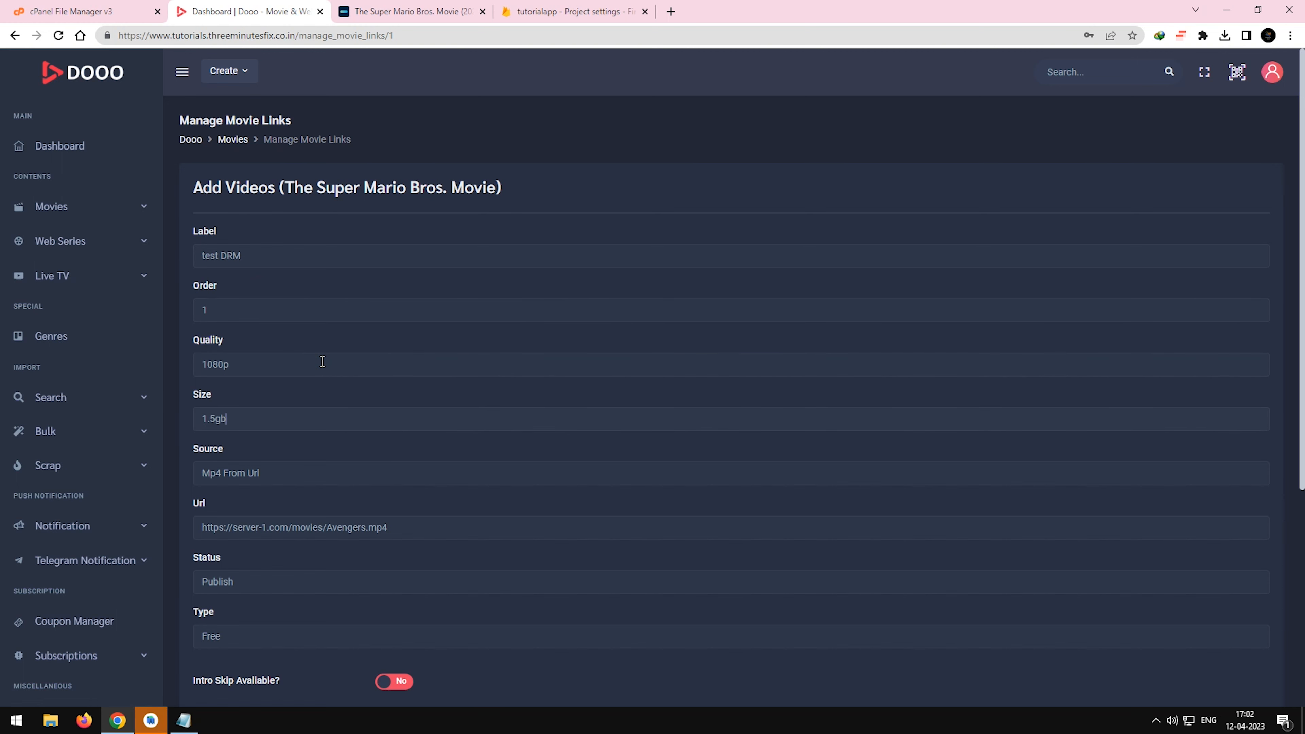
Set the video's source to Dash From Url.
click(287, 475)
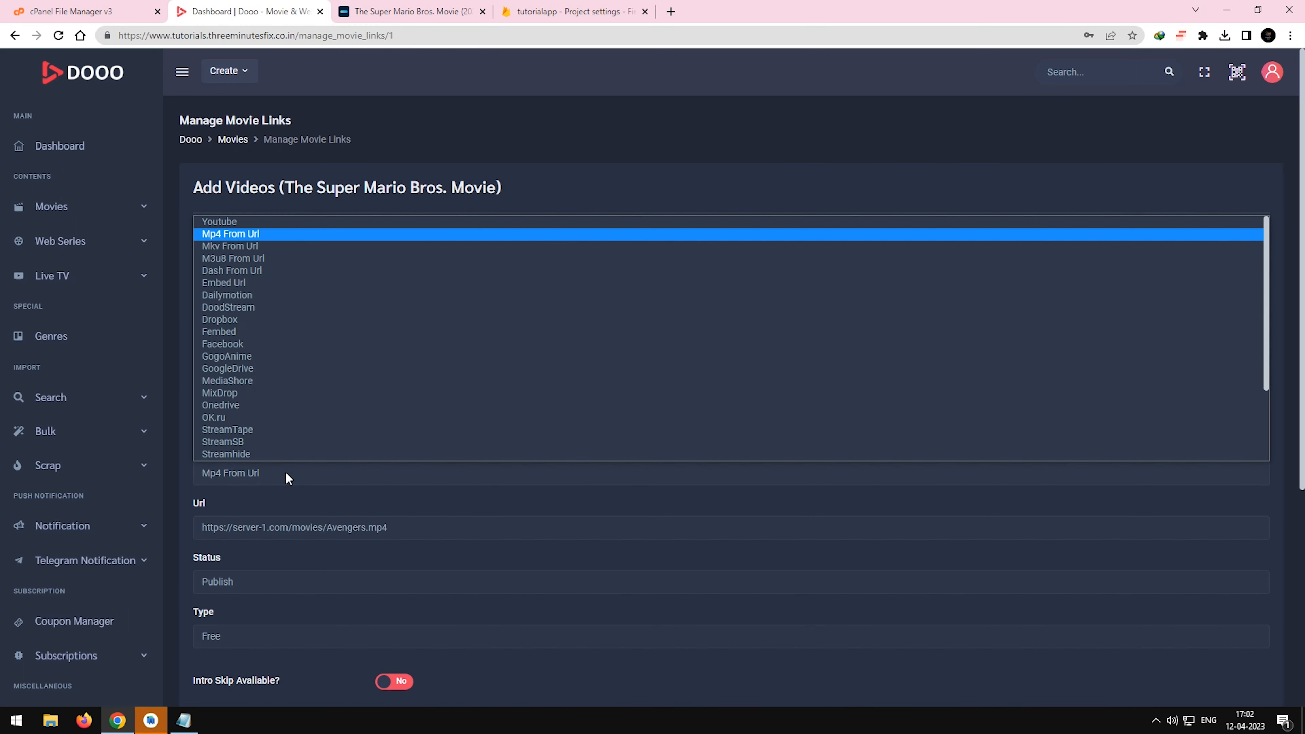
key(Down)
key(Down)
key(Down)
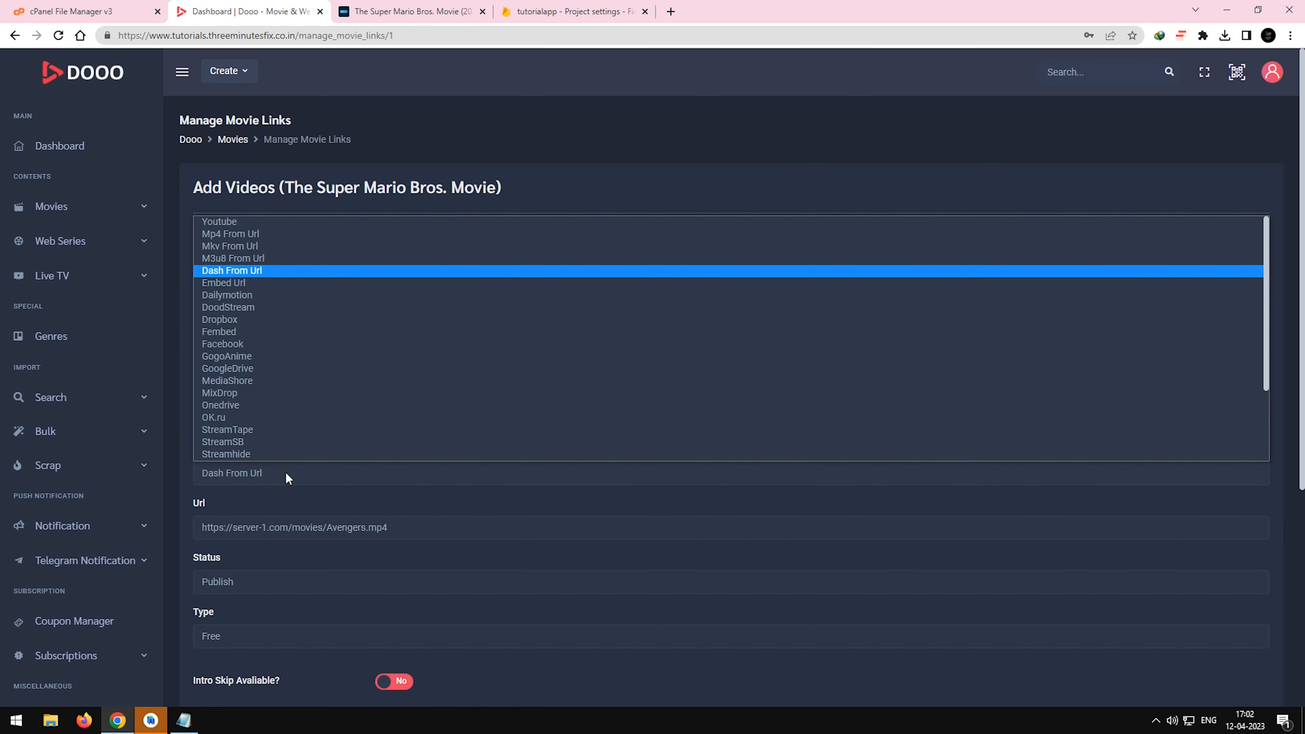
key(Return)
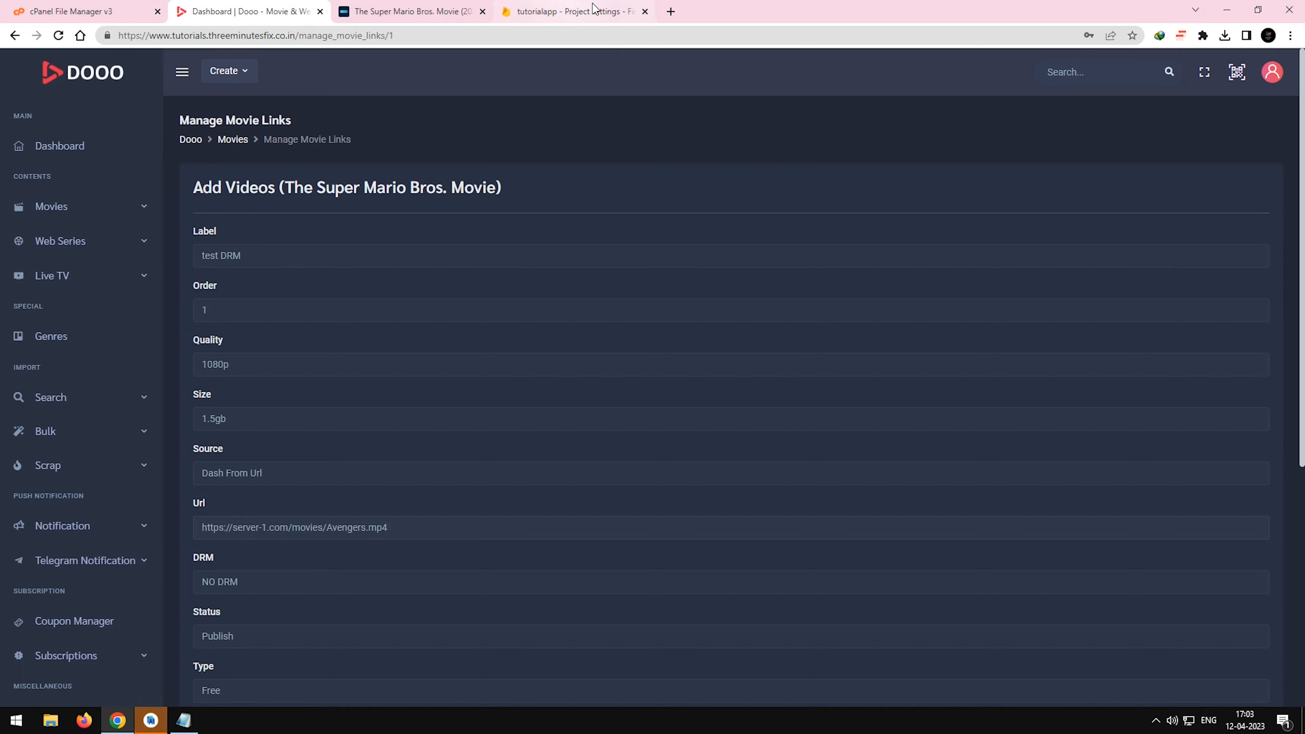
Copy the UHD (cenc) Widevine sample's URI, ending in tears_uhd.mpd, from ExoPlayer's media.exolist.json on GitHub into the video's Url.
click(670, 12)
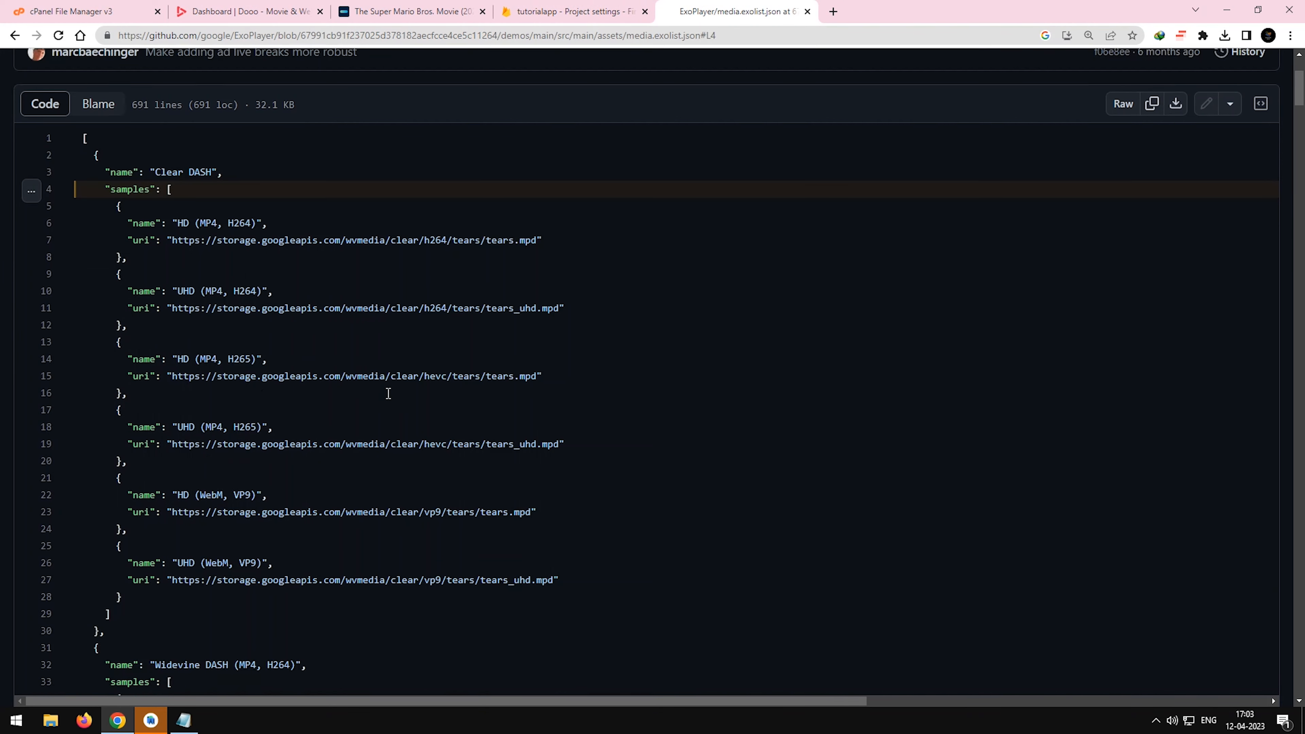
scroll(390, 396, down, 11)
scroll(391, 397, up, 2)
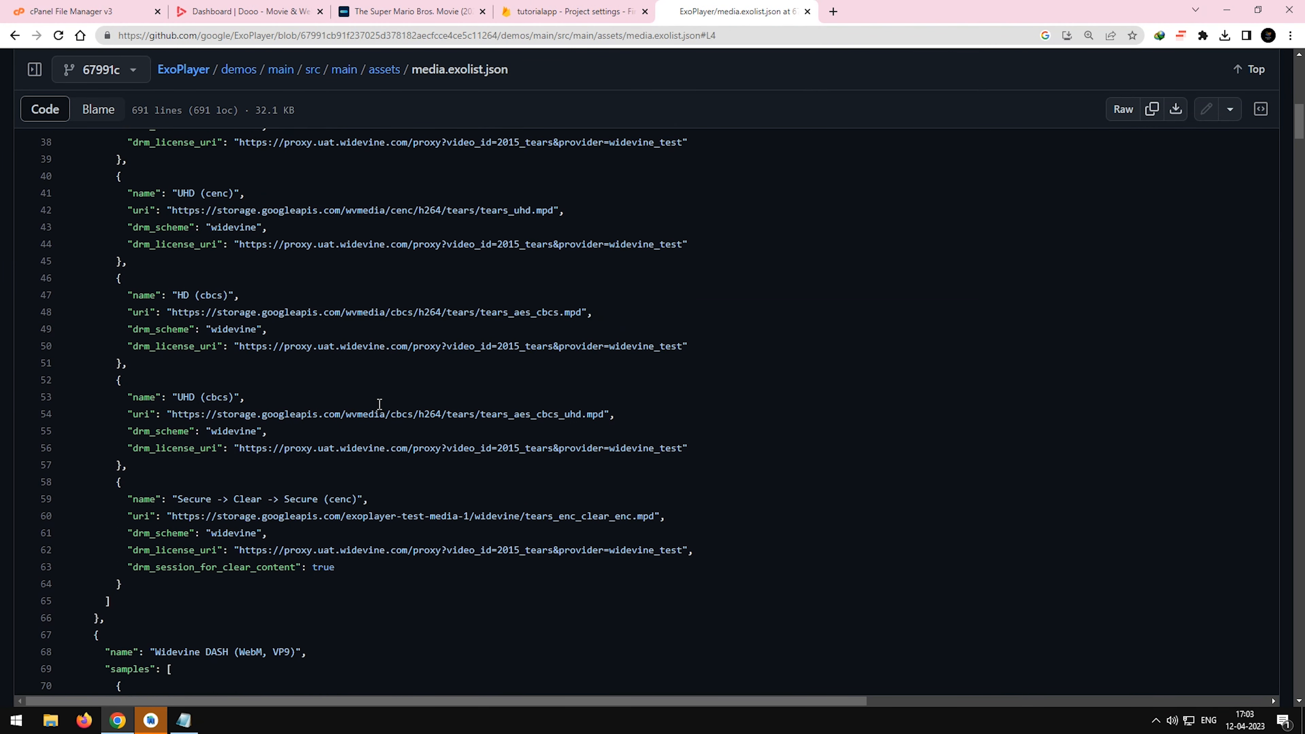
scroll(264, 309, up, 1)
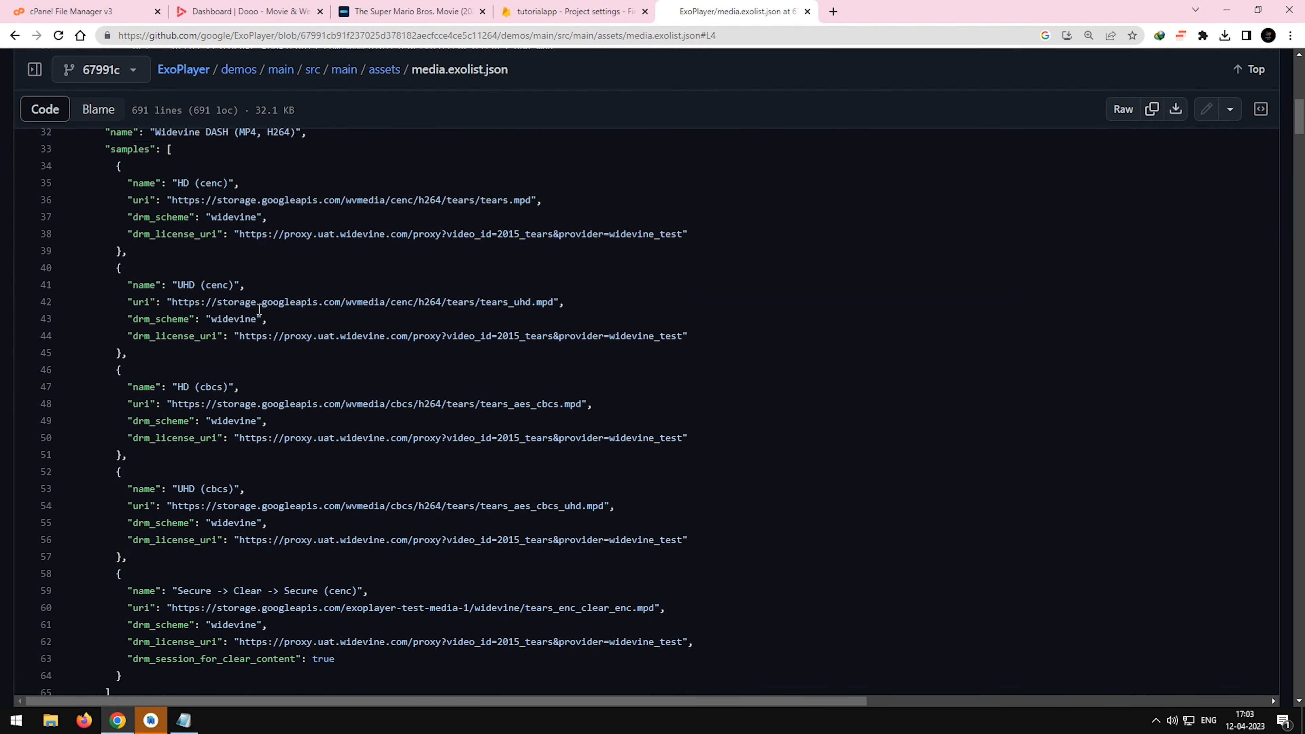
drag(172, 306, 547, 308)
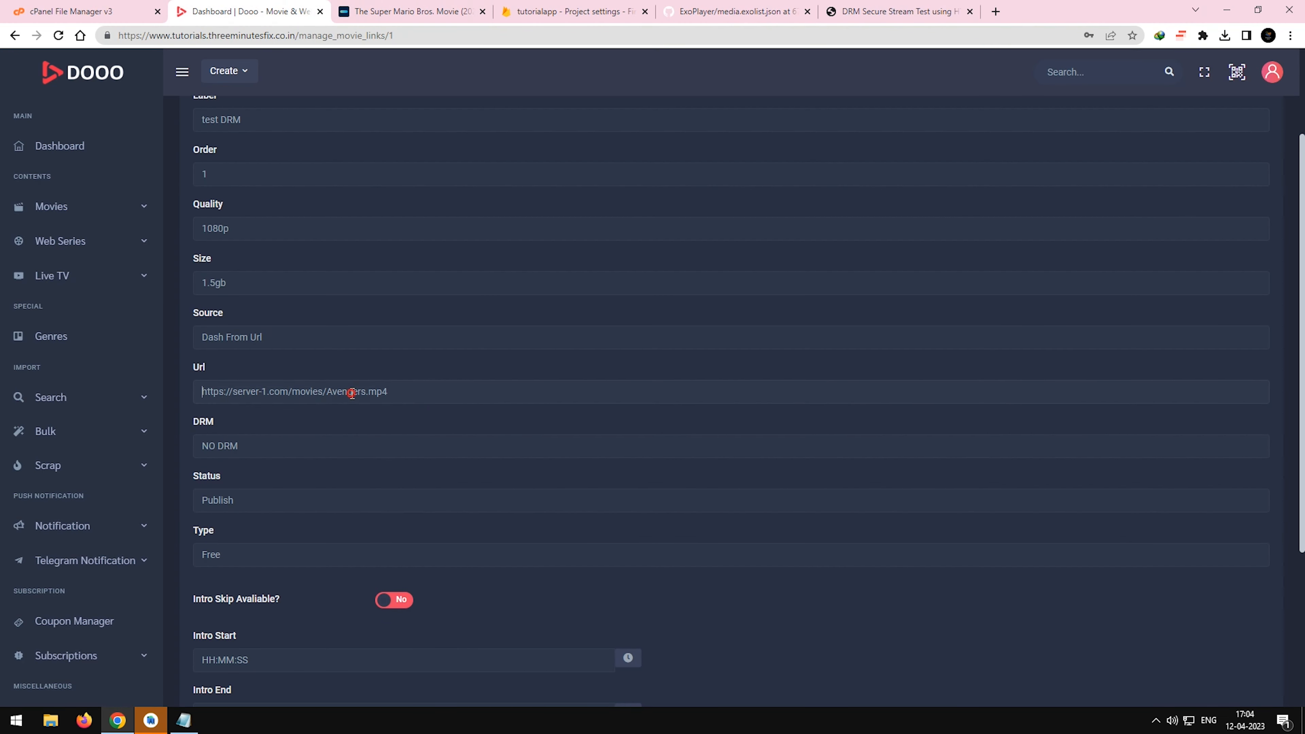
key(ctrl+a)
text(https://storage.googleapis.com/wvmedia/cenc/h264/tears/tears_uhd.mpd)
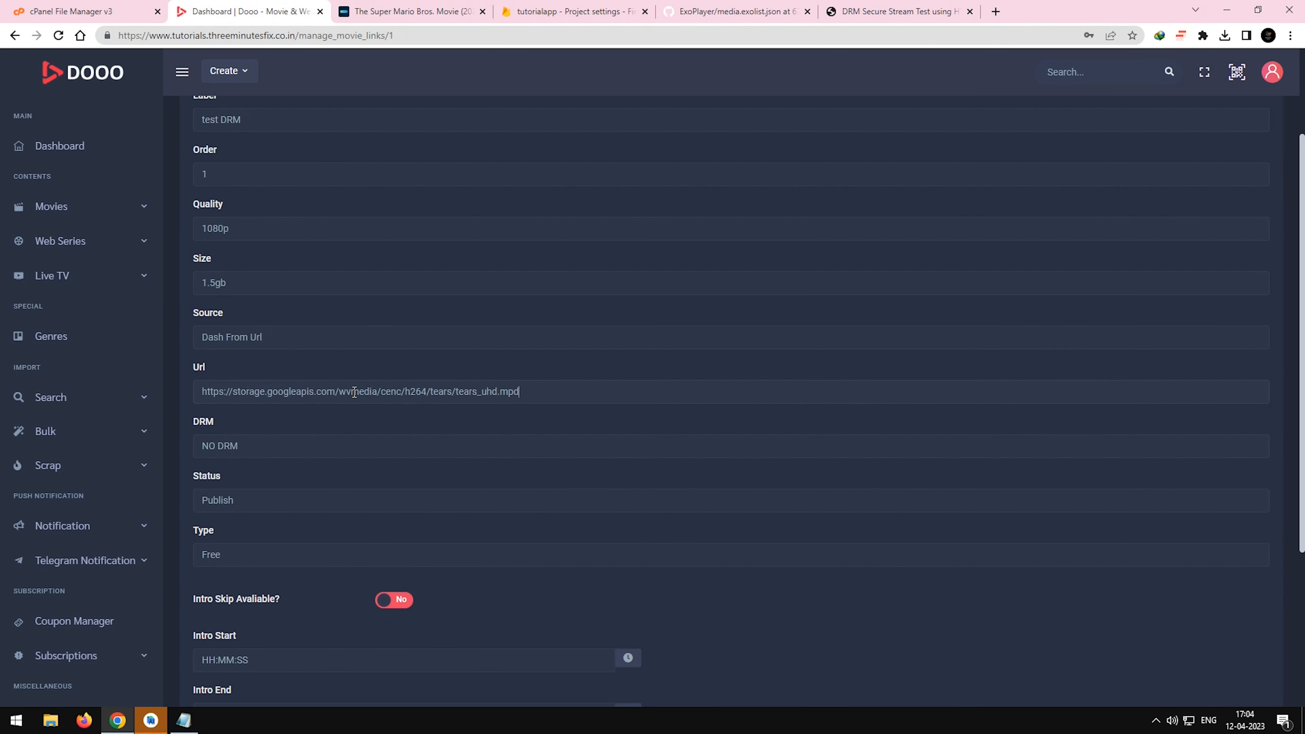
Set DRM to WIDEVINE and fill the DRM License URI with the UHD (cenc) sample's drm_license_uri from media.exolist.json.
click(300, 451)
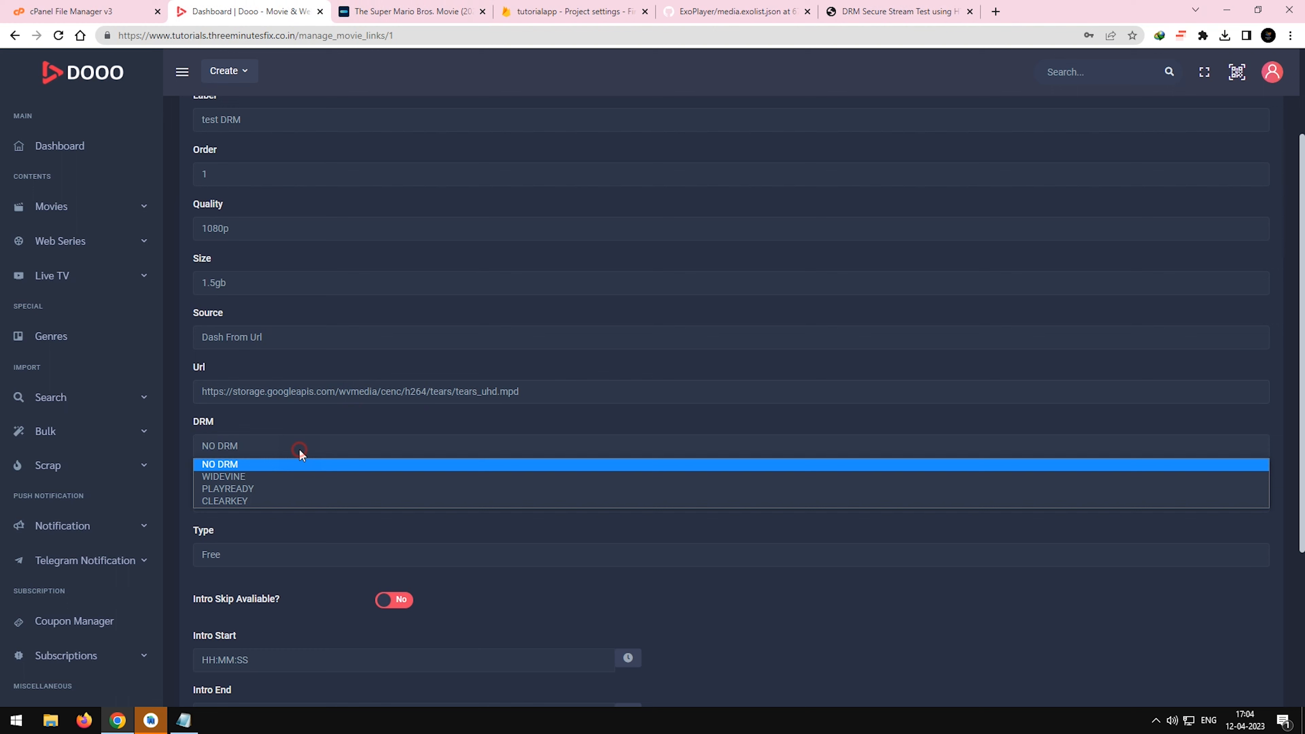
click(255, 477)
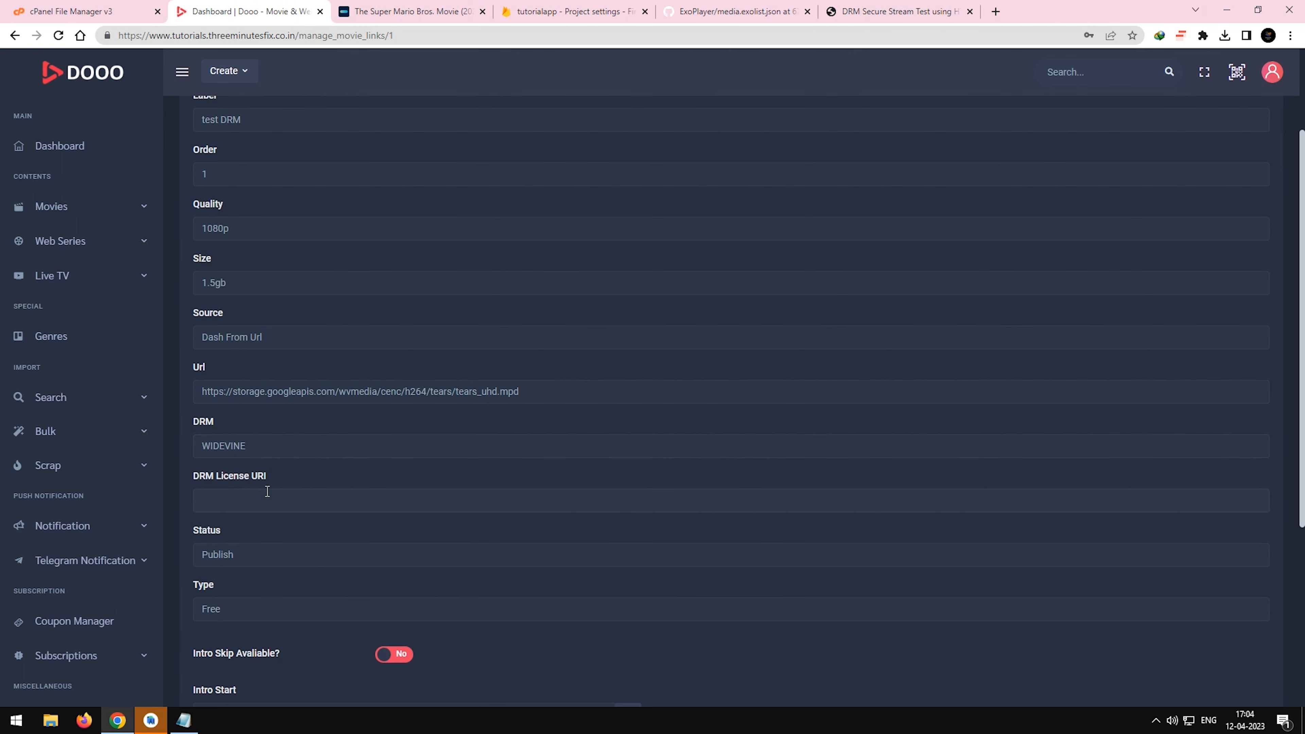
click(756, 11)
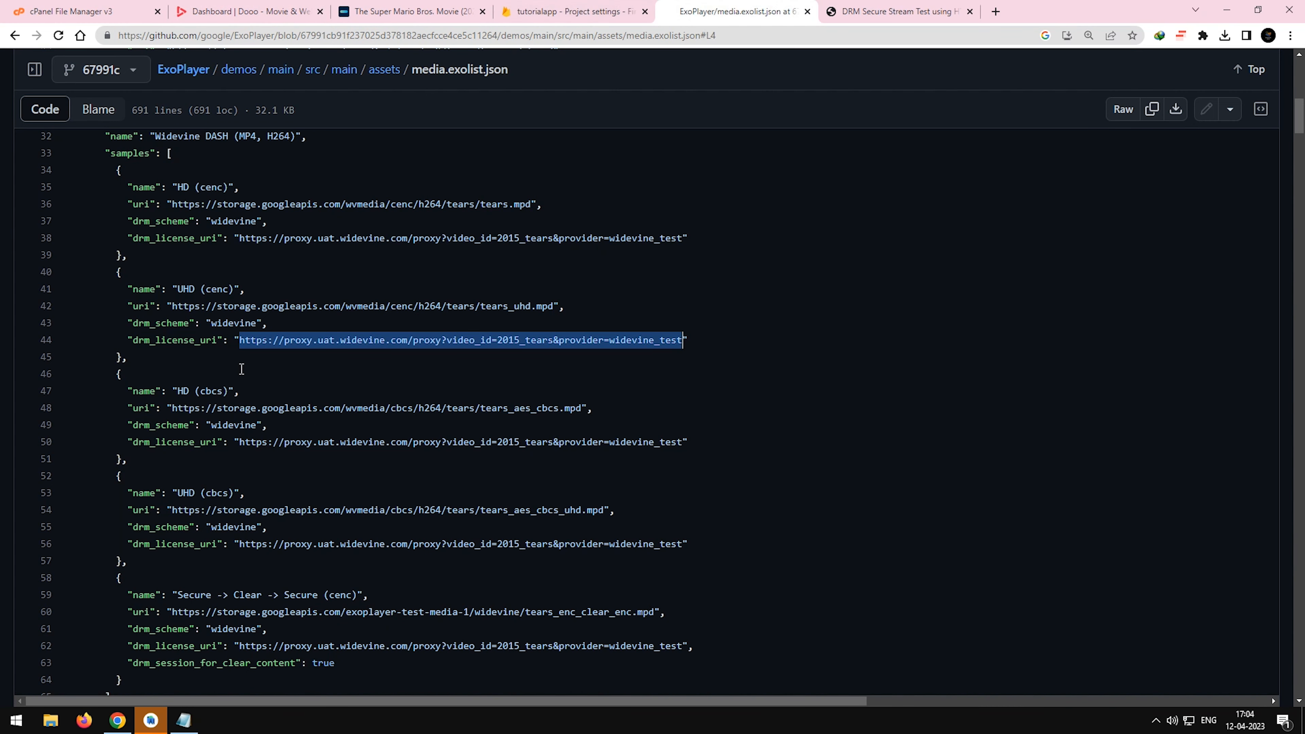
right_click(329, 337)
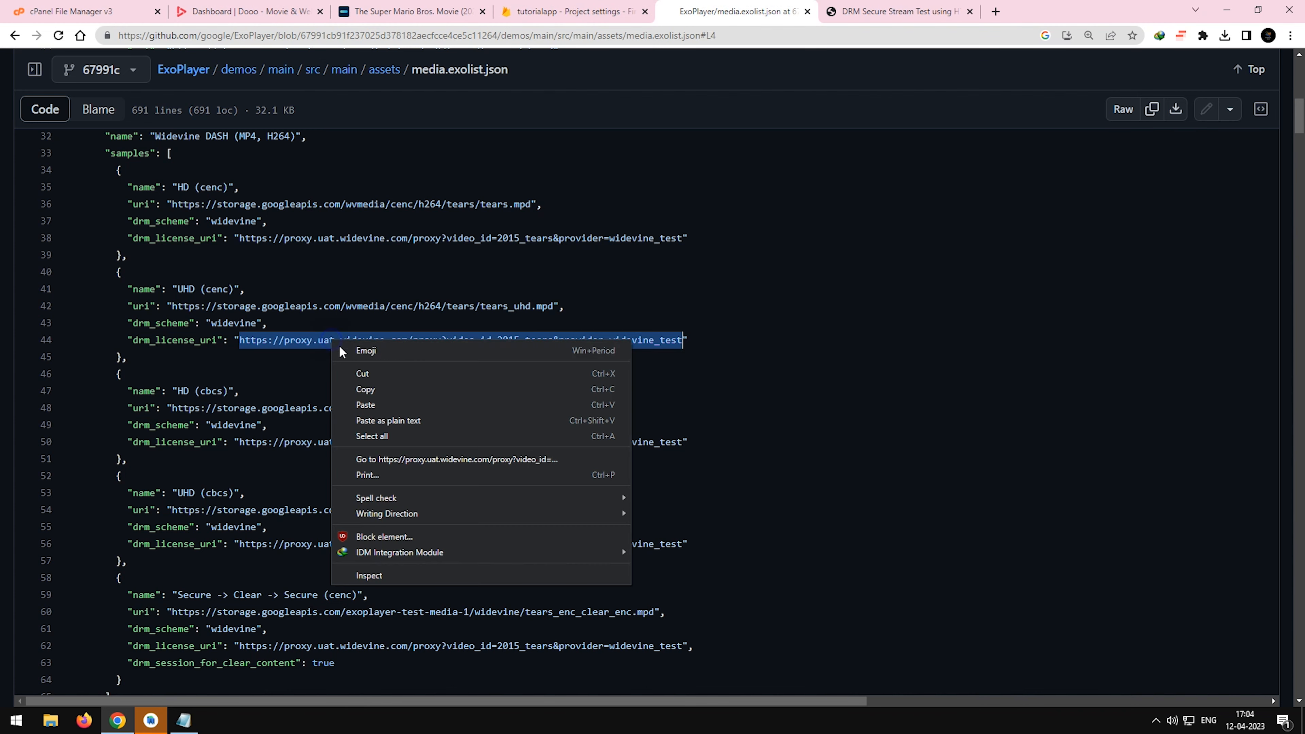
click(349, 388)
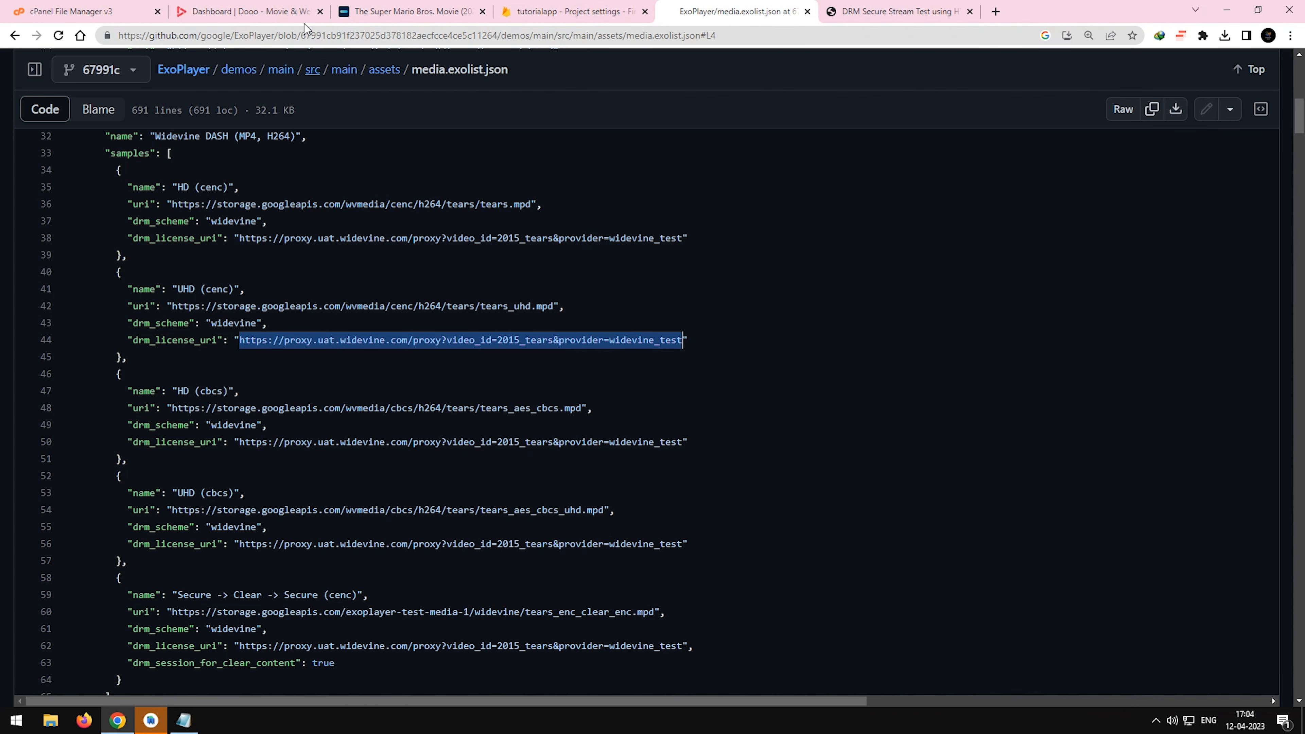
click(308, 9)
key(ctrl+v)
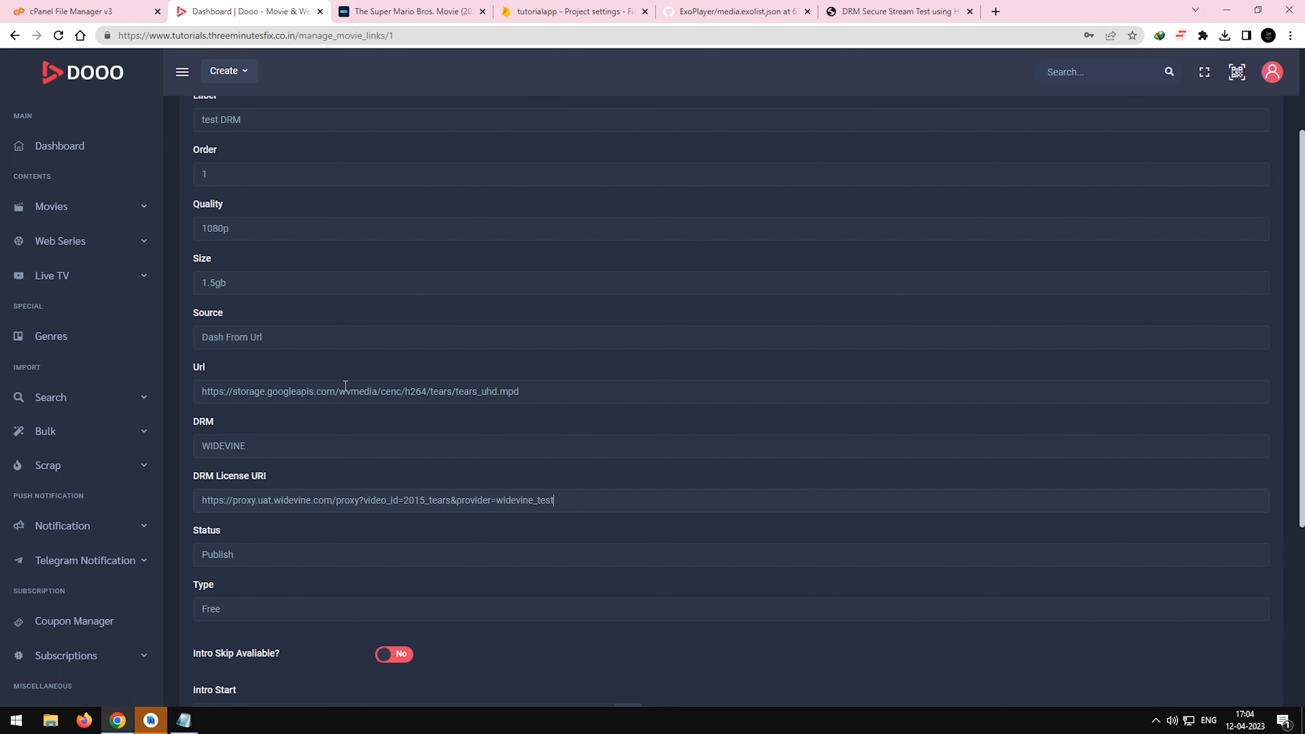
Add the test DRM video link to The Super Mario Bros. Movie and review the Video List.
scroll(345, 385, up, 3)
scroll(401, 480, down, 6)
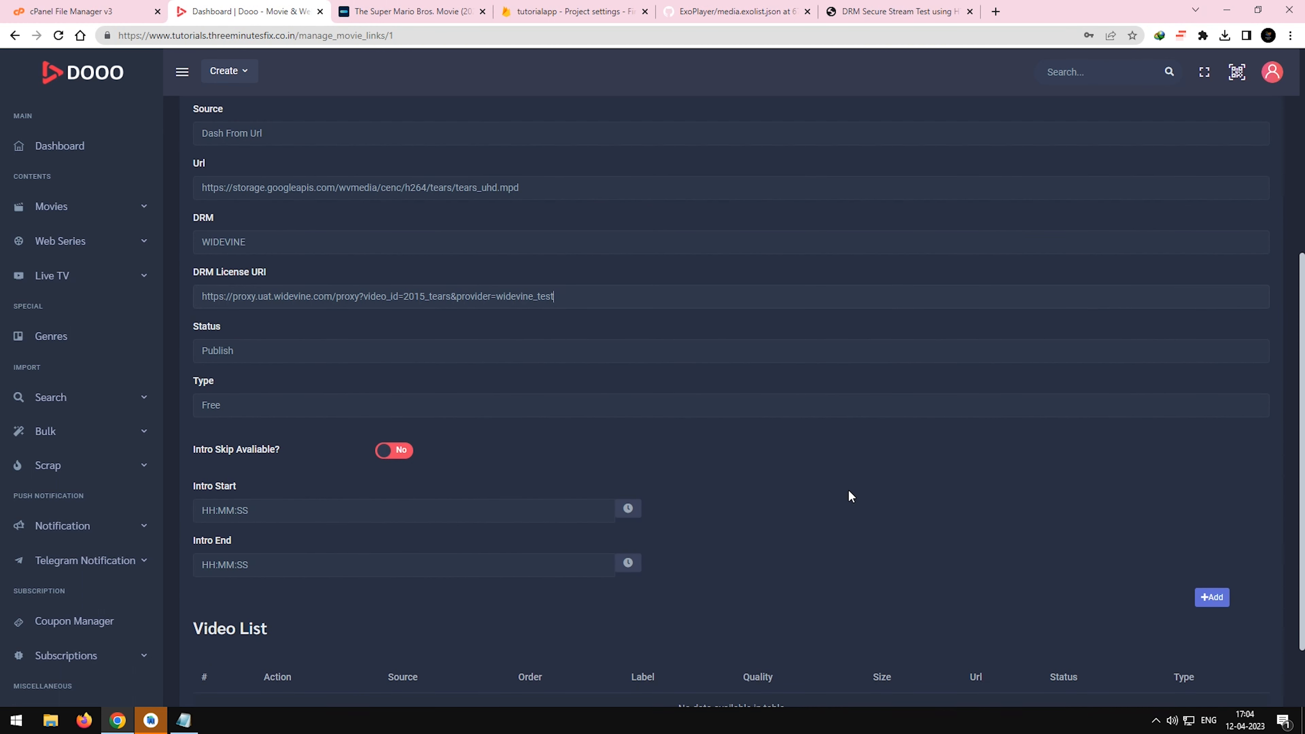
click(1199, 602)
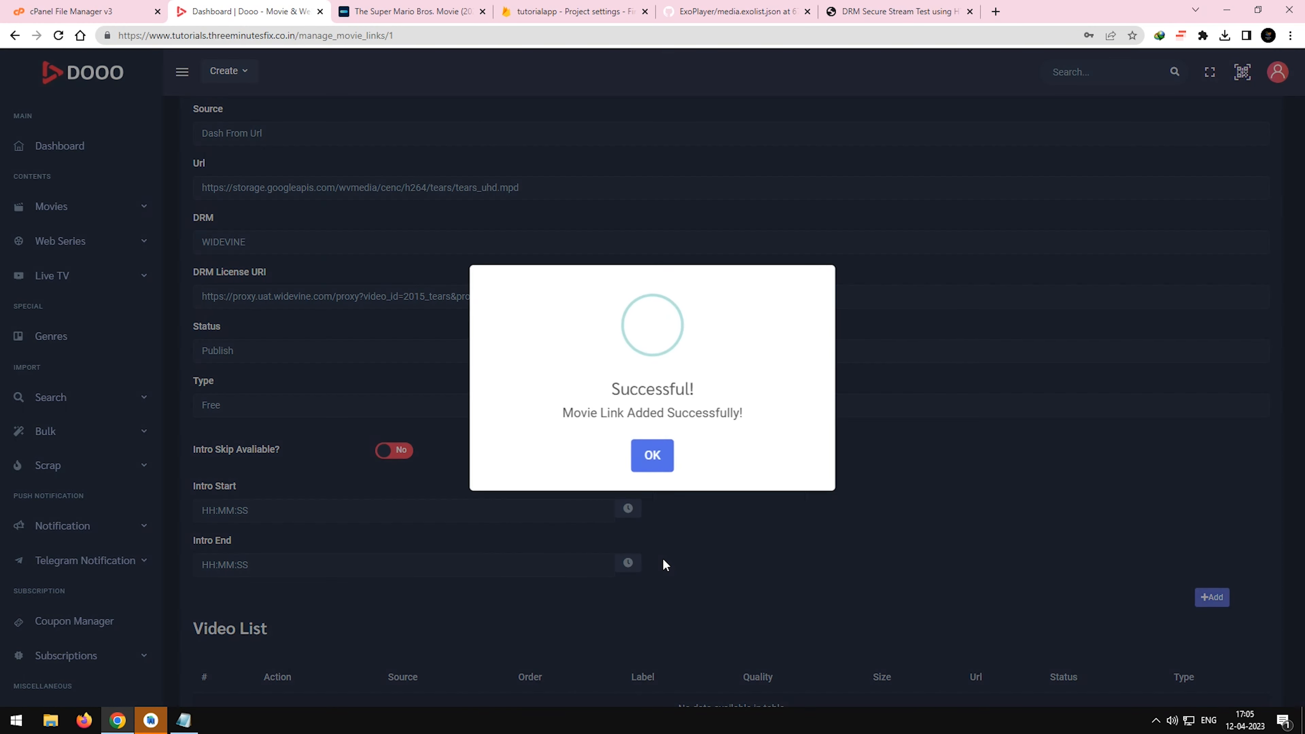
click(654, 453)
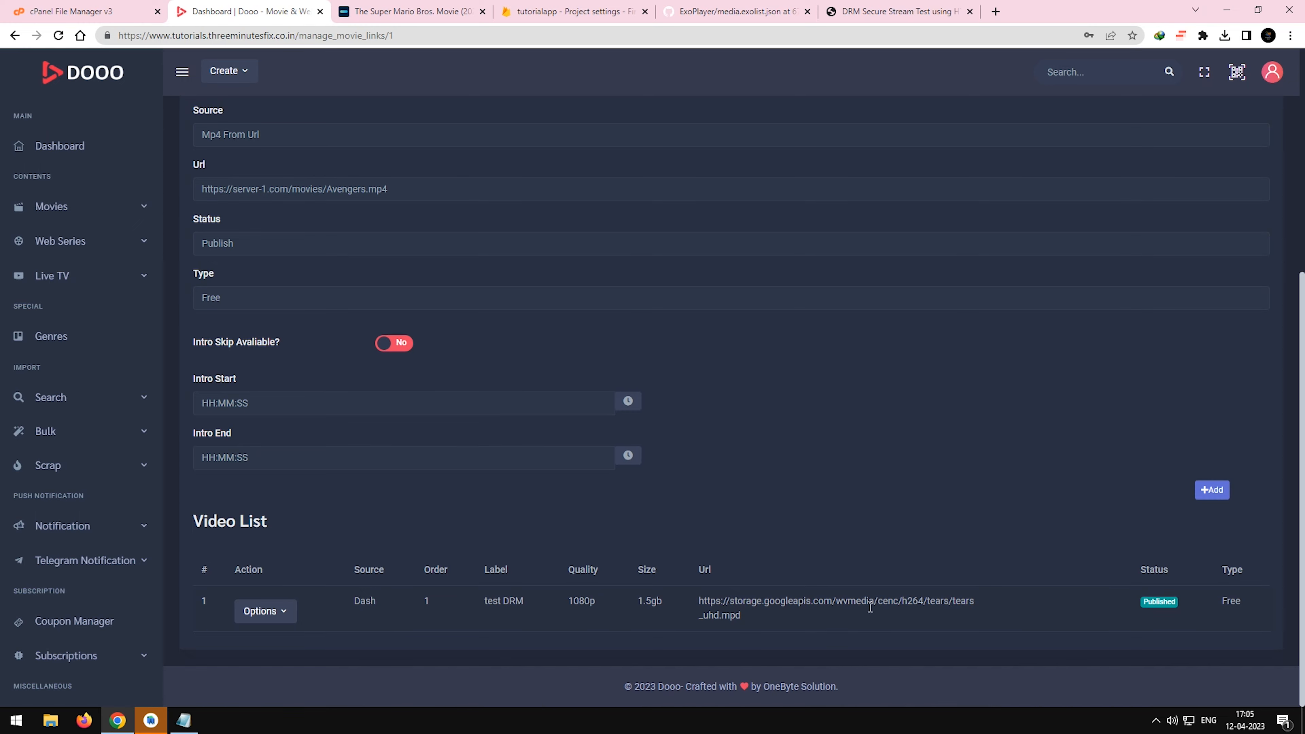
scroll(879, 563, up, 5)
scroll(879, 563, down, 5)
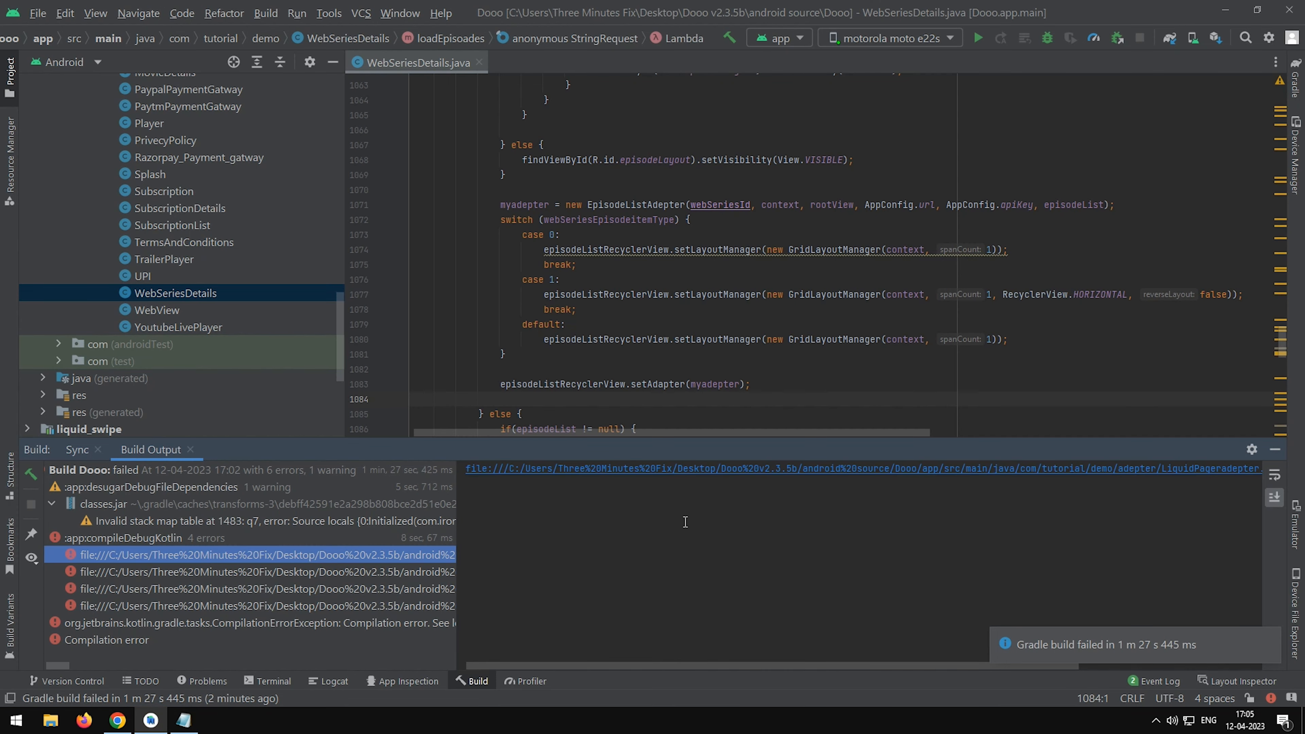
Read the Kotlin compile errors in Android Studio's build output and open the LiquidPageradepter class from the adepter package.
click(527, 542)
drag(69, 663, 128, 625)
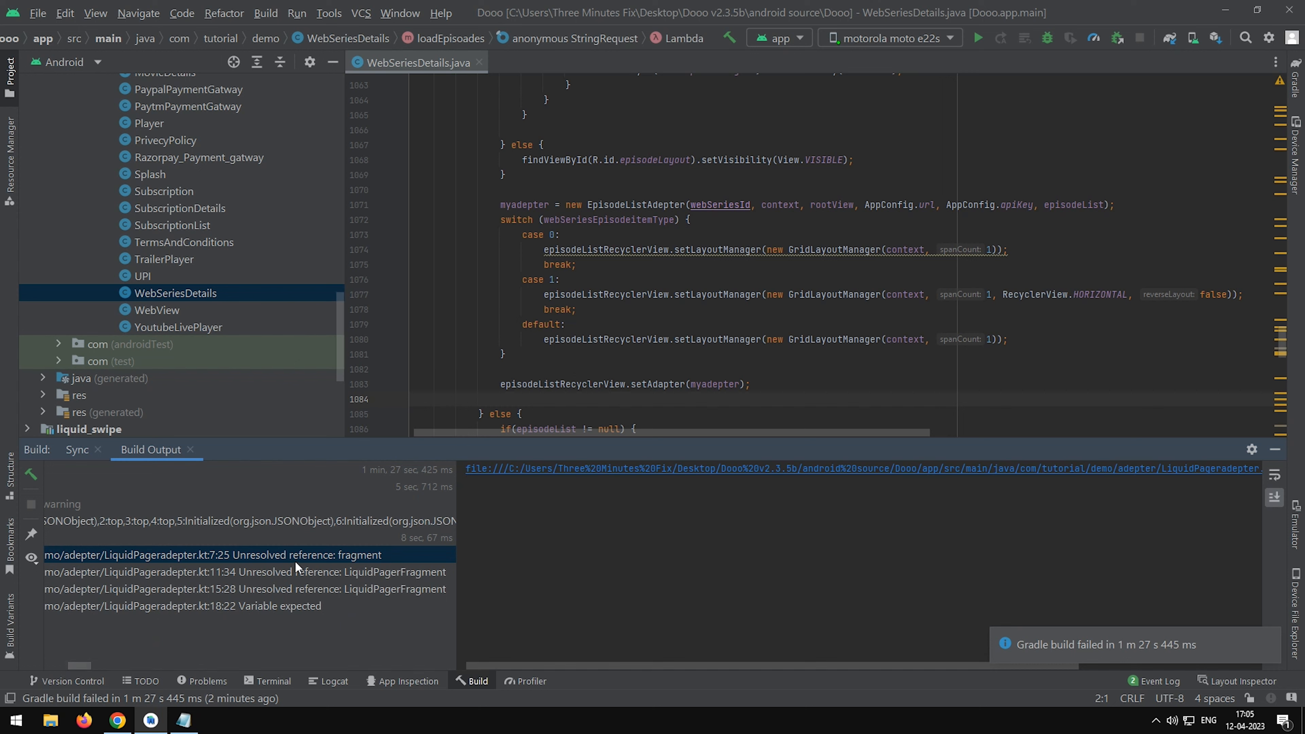
click(309, 555)
drag(760, 665, 907, 665)
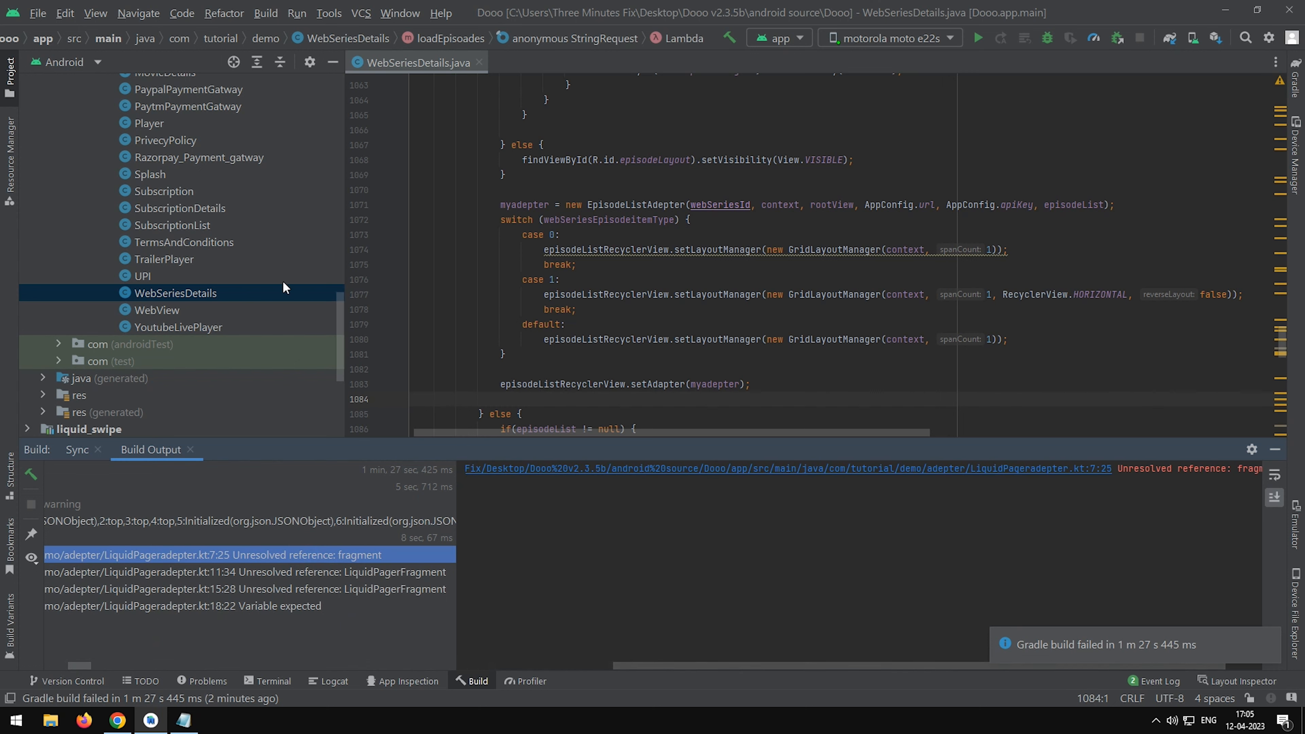
scroll(230, 251, up, 15)
click(205, 273)
text(liq)
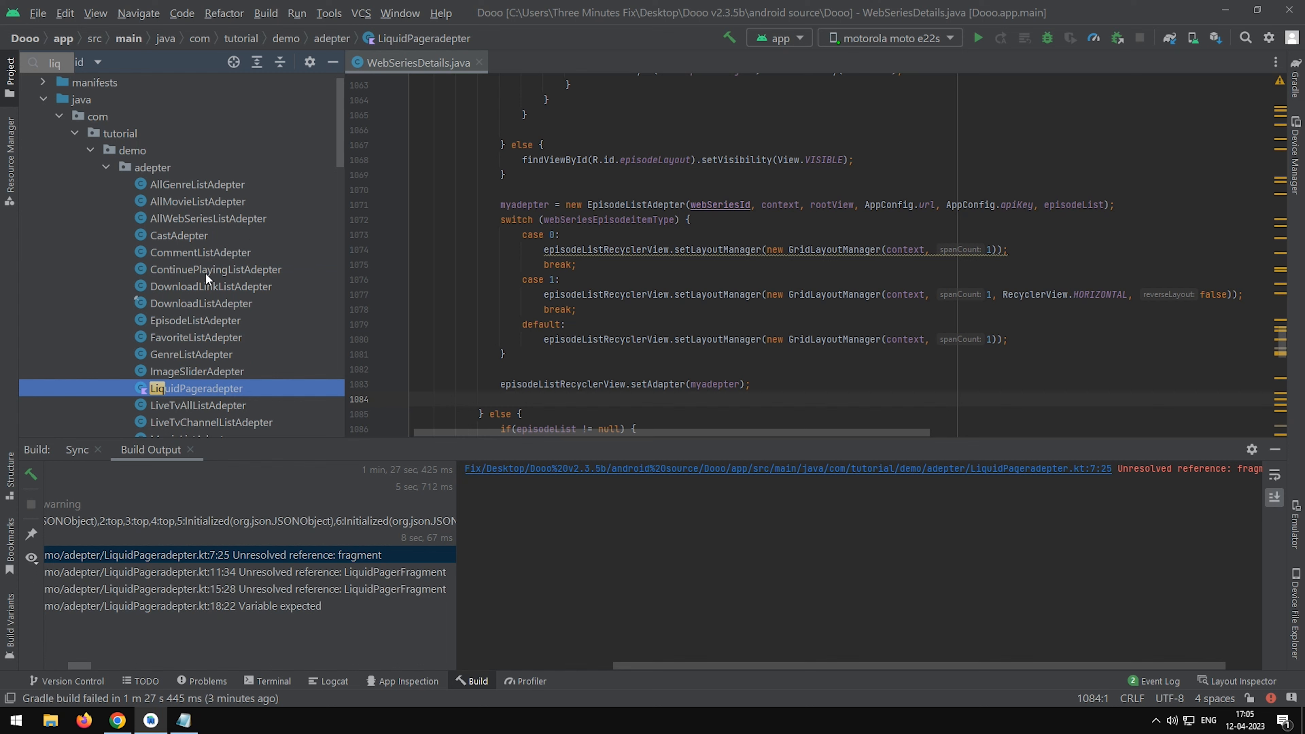
double_click(214, 391)
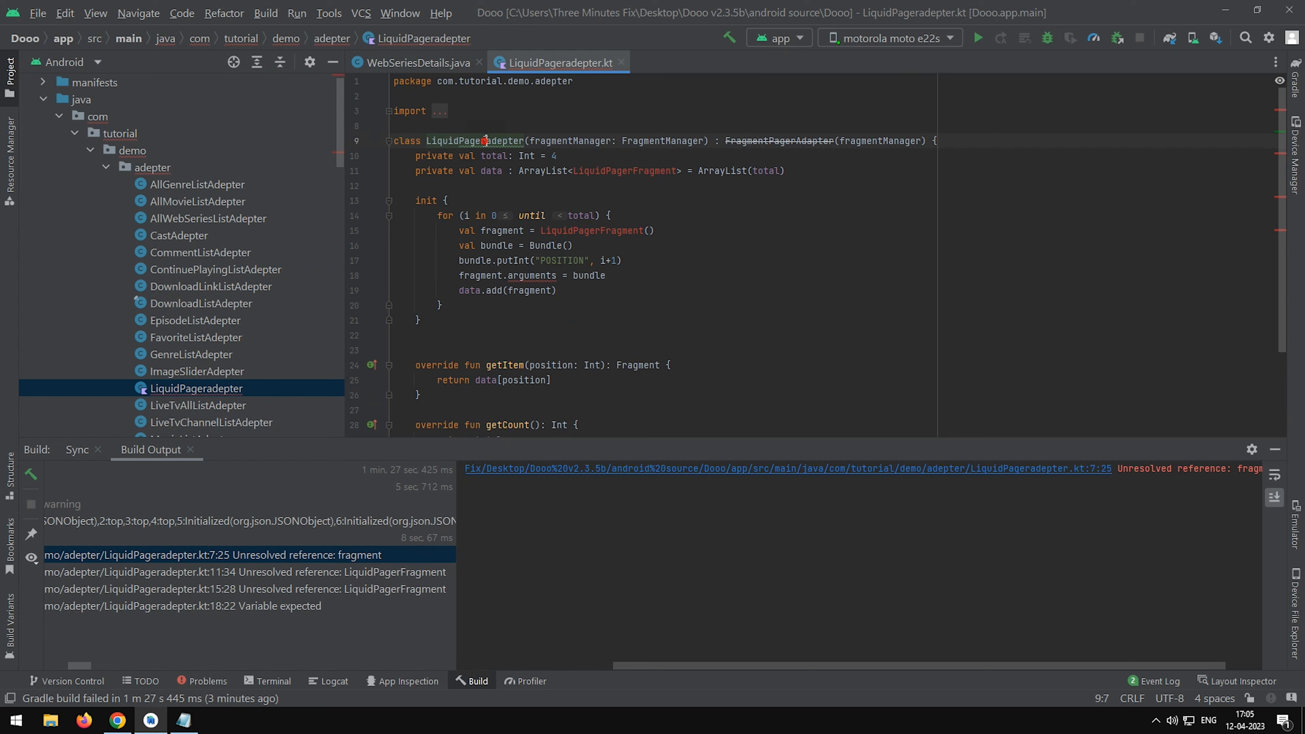
Import LiquidPagerFragment from com.tutorial.demo.fragment, delete the old com.dooo.android.fragment import, and run the app on the motorola moto e22s.
mouse_move(591, 172)
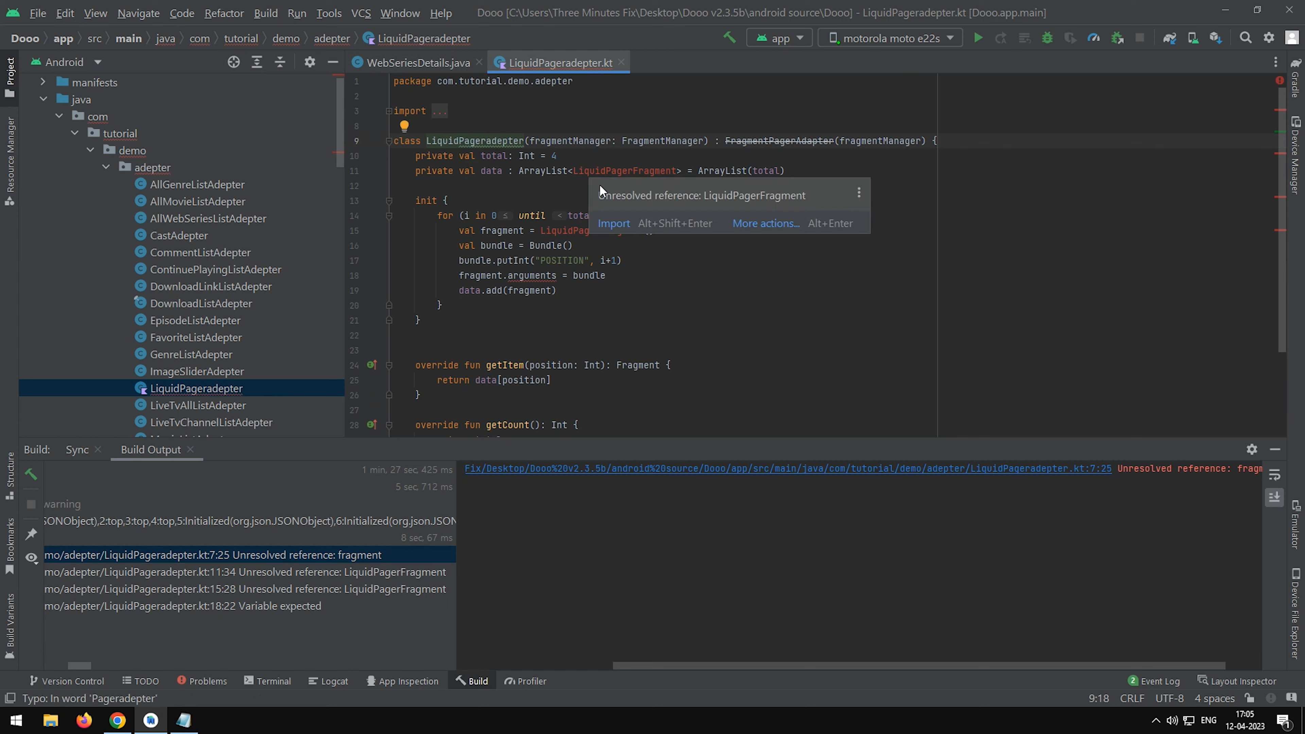
click(626, 226)
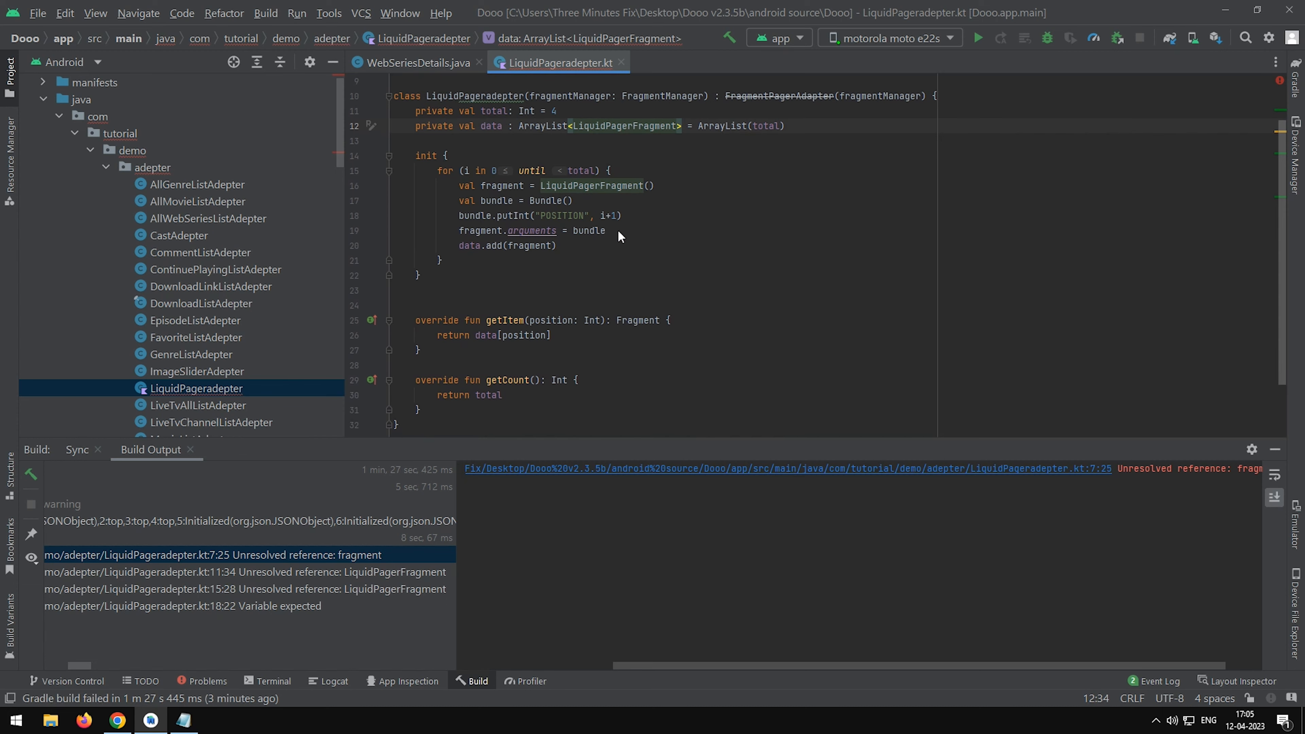
click(447, 113)
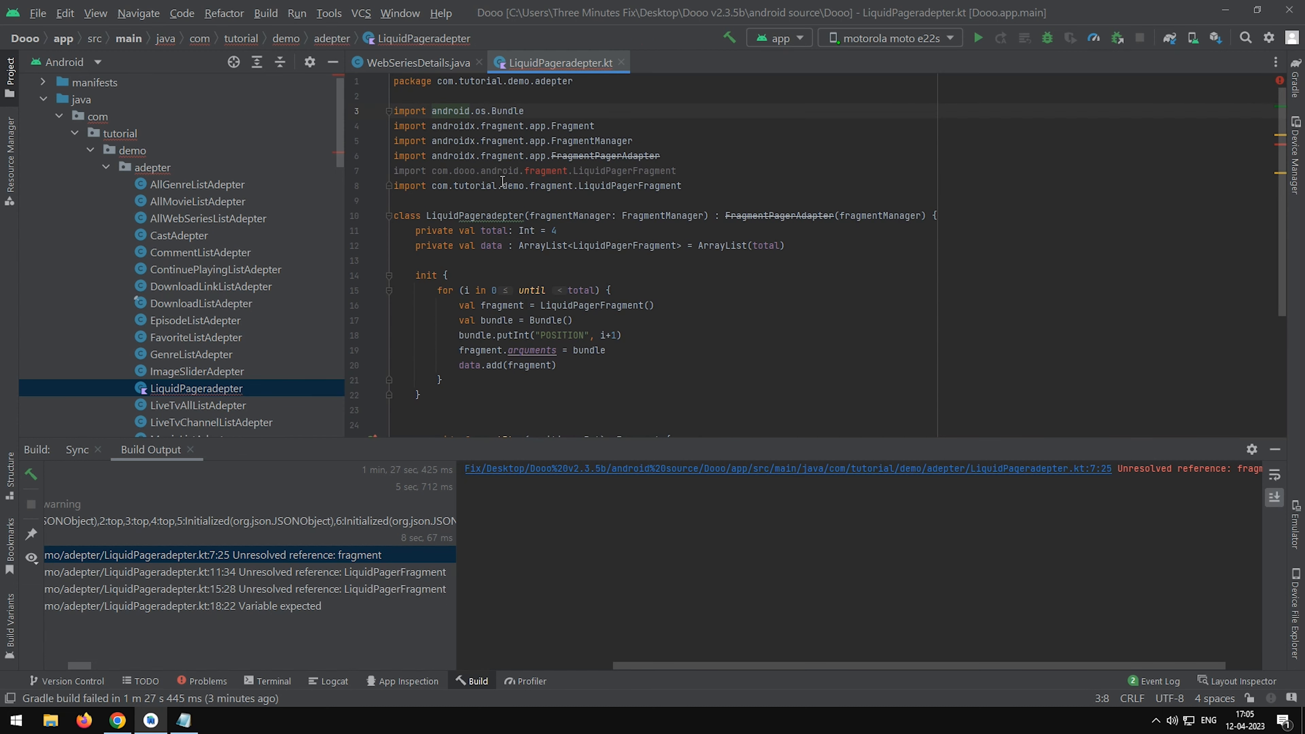
drag(697, 169, 348, 167)
key(BackSpace)
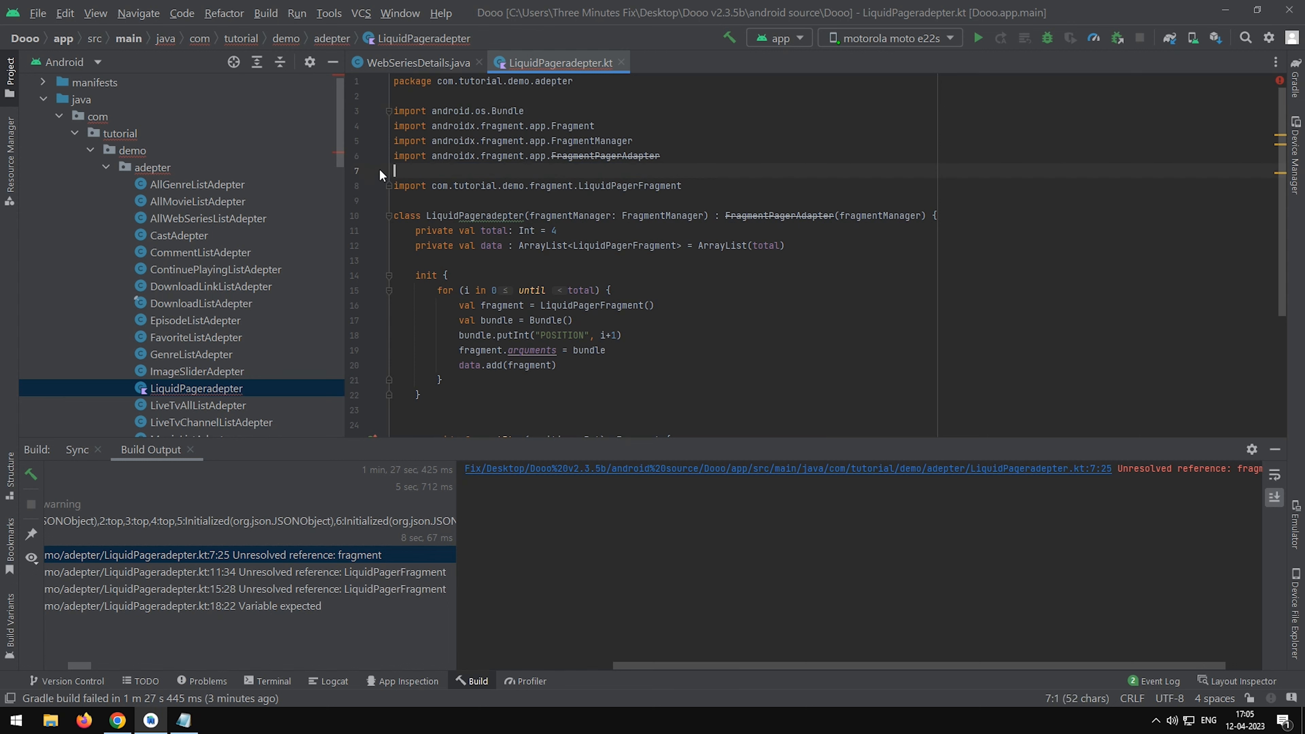
key(BackSpace)
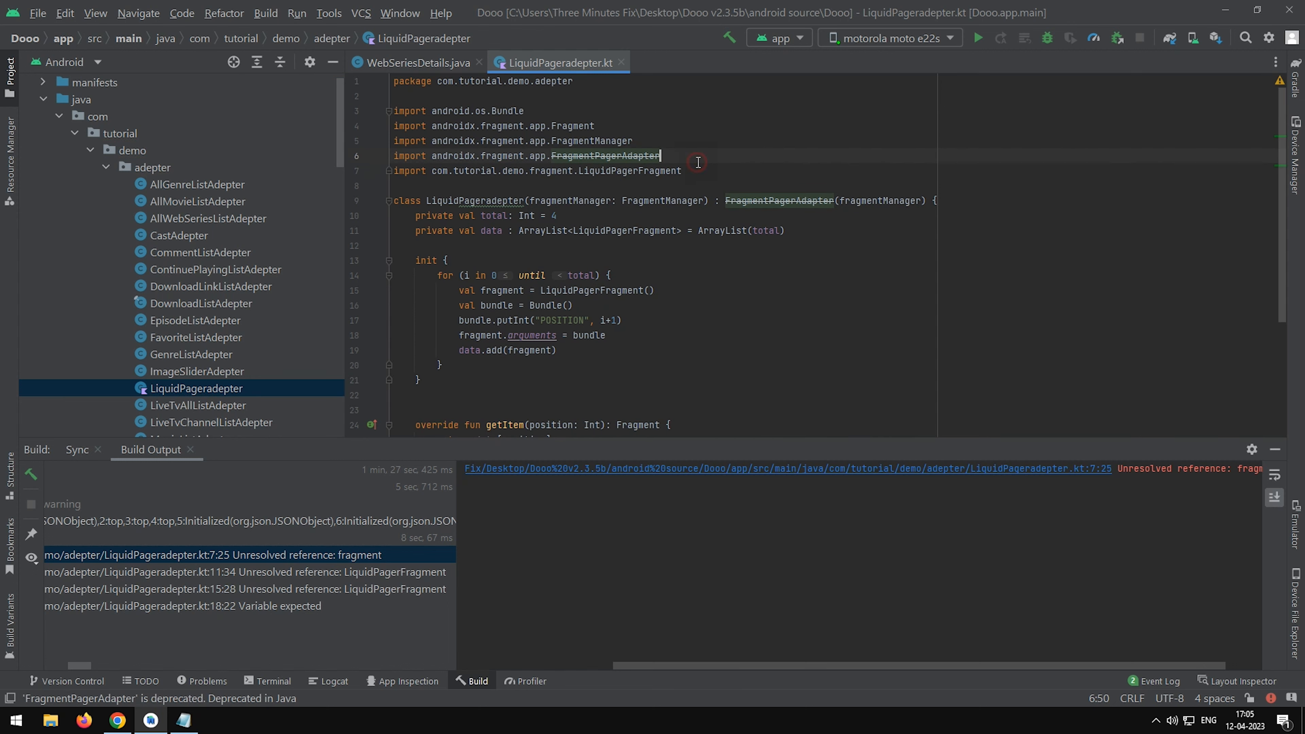
click(978, 38)
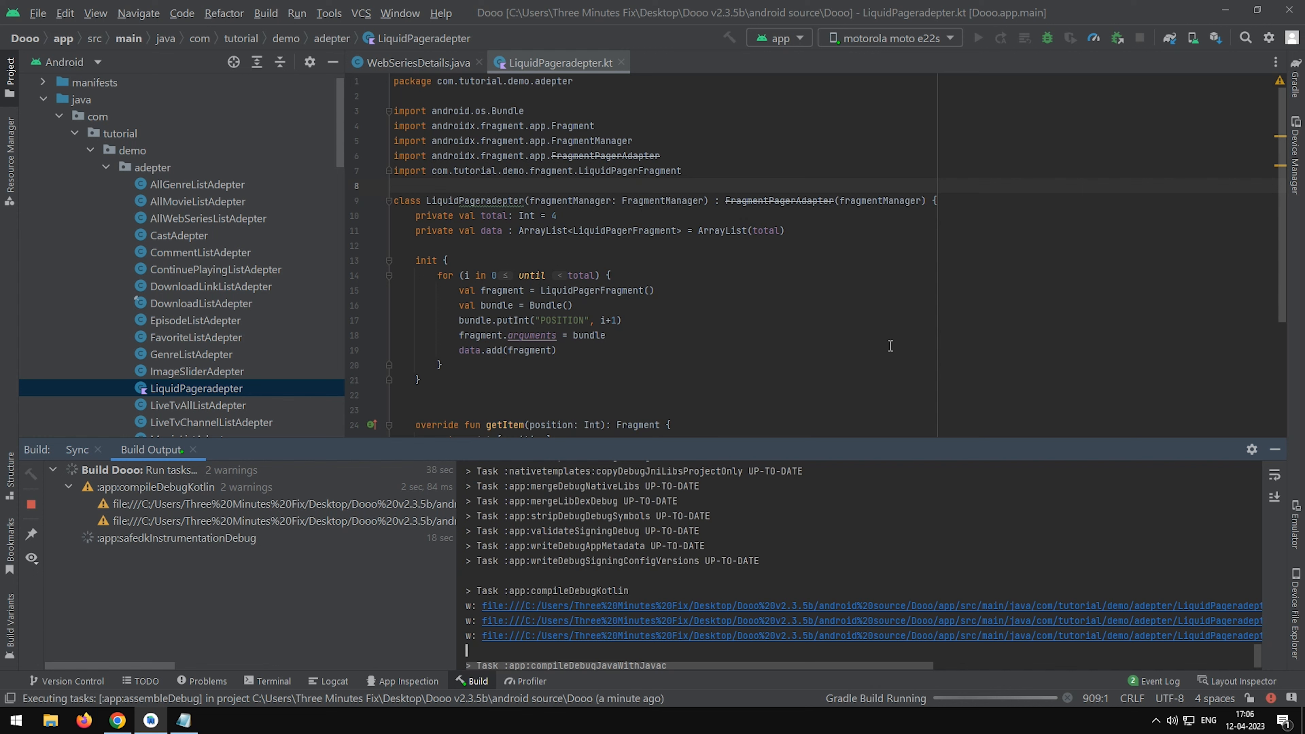
Return to the Dooo panel in the browser and enable Onboarding Status in the Android settings.
click(1226, 10)
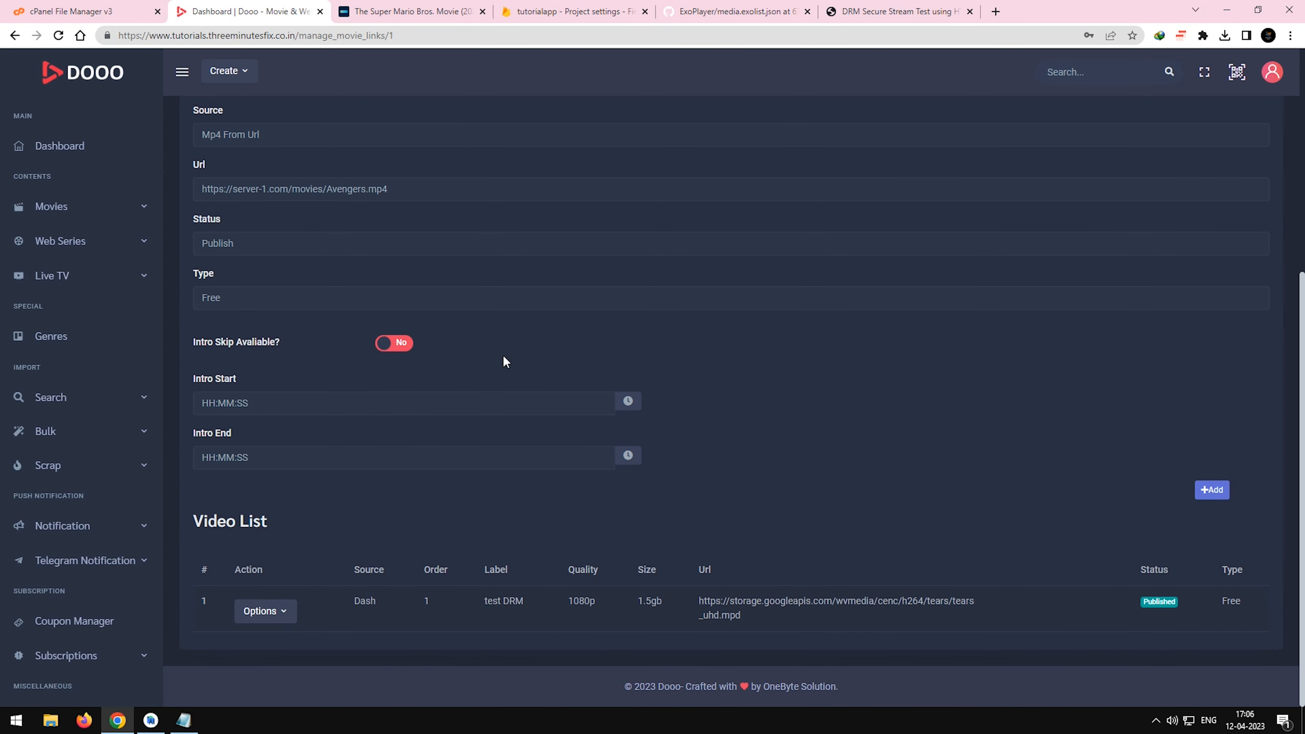
scroll(70, 437, down, 4)
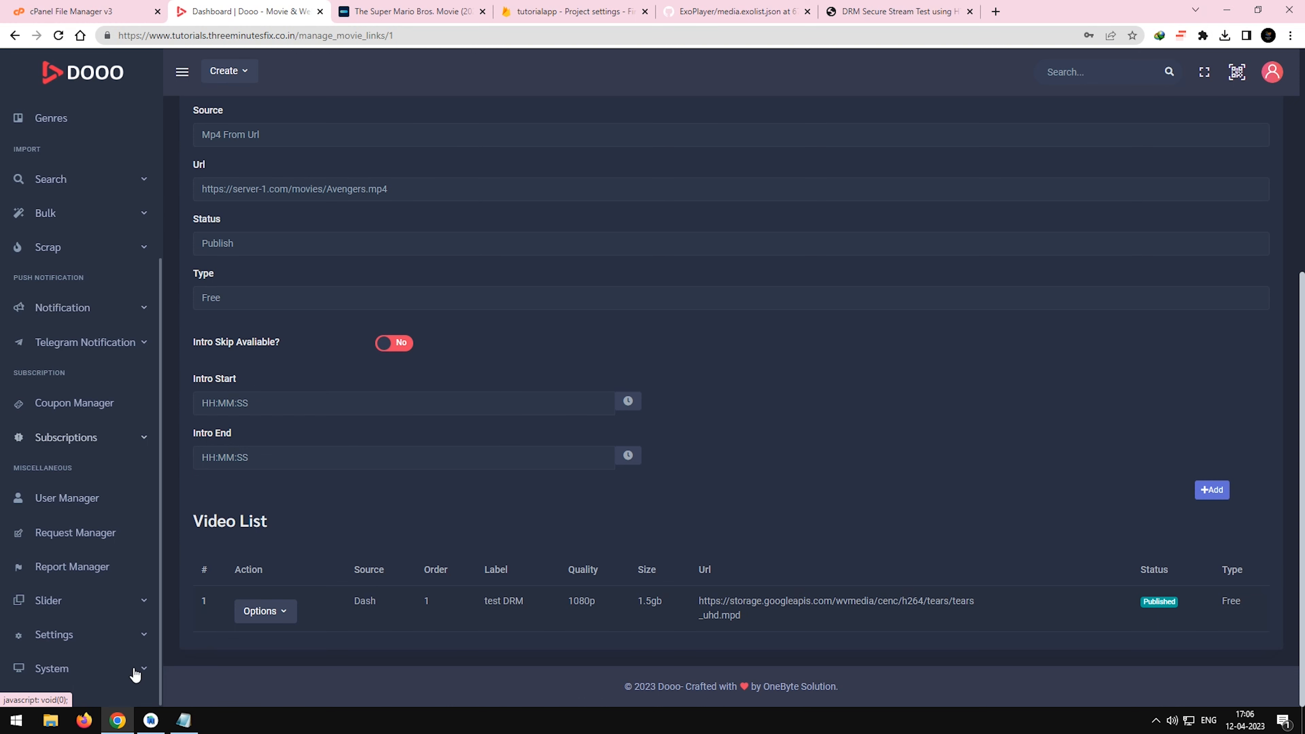
click(144, 643)
scroll(140, 652, down, 3)
click(109, 509)
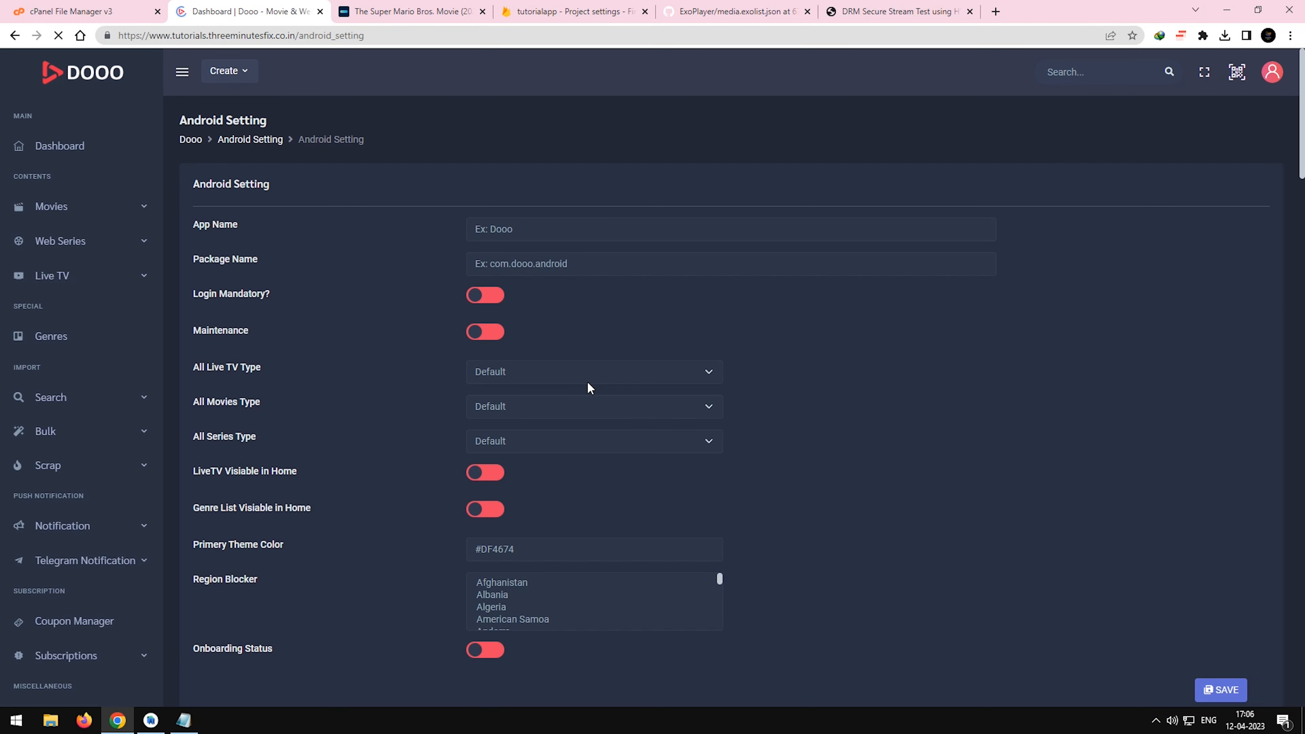
scroll(590, 402, down, 5)
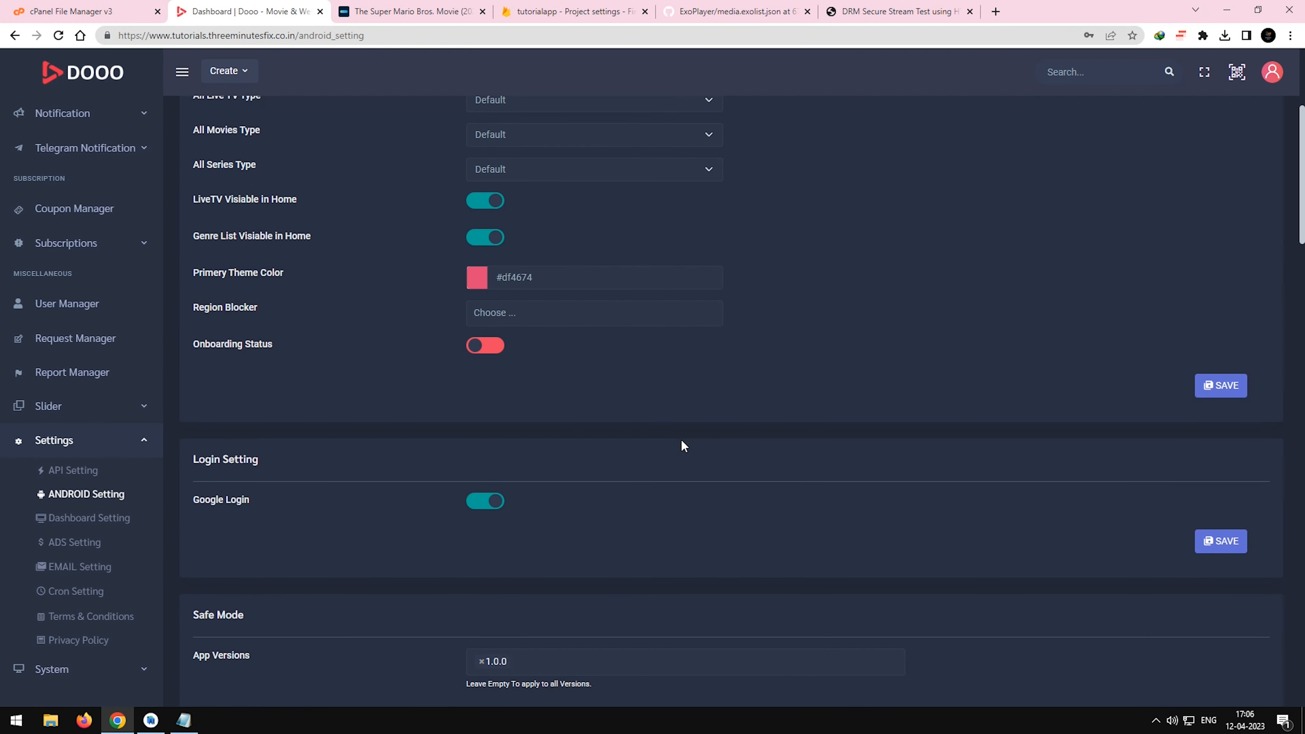
click(483, 348)
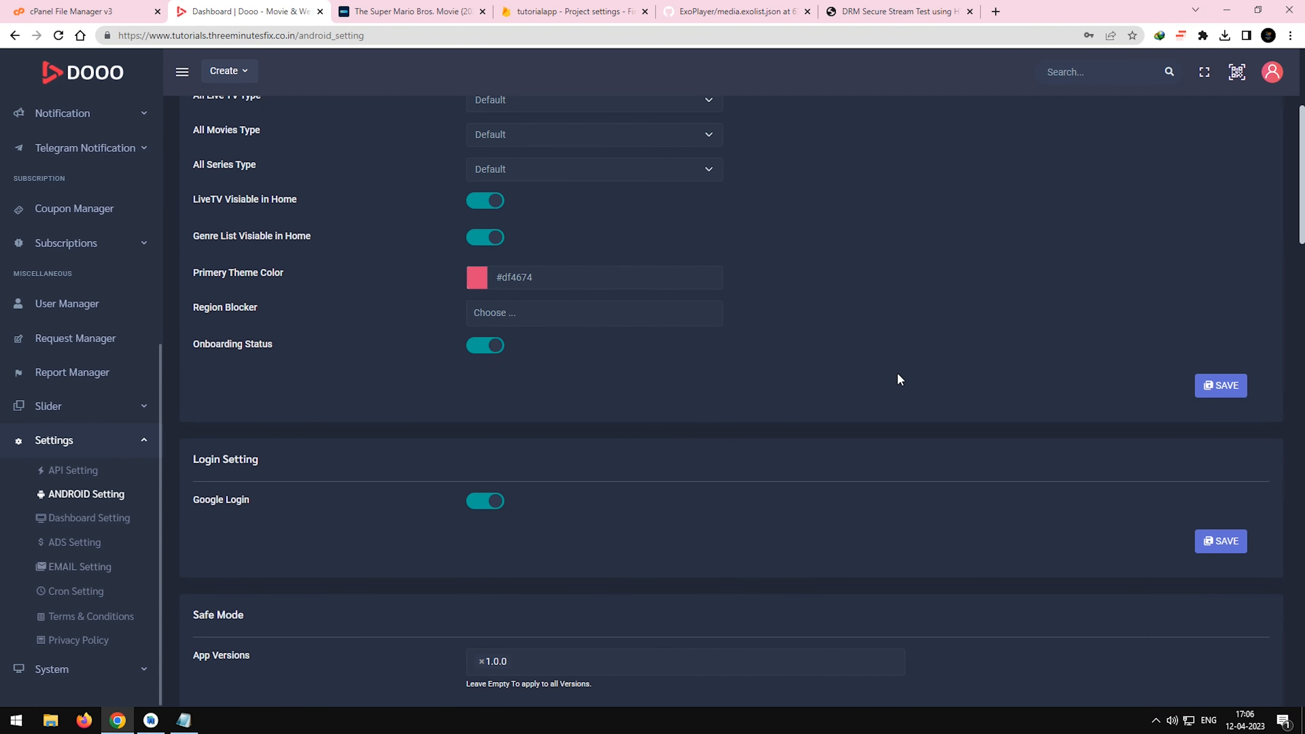
Save the Android settings with Onboarding Status enabled and look through the remaining sections down to Android Update.
click(1207, 387)
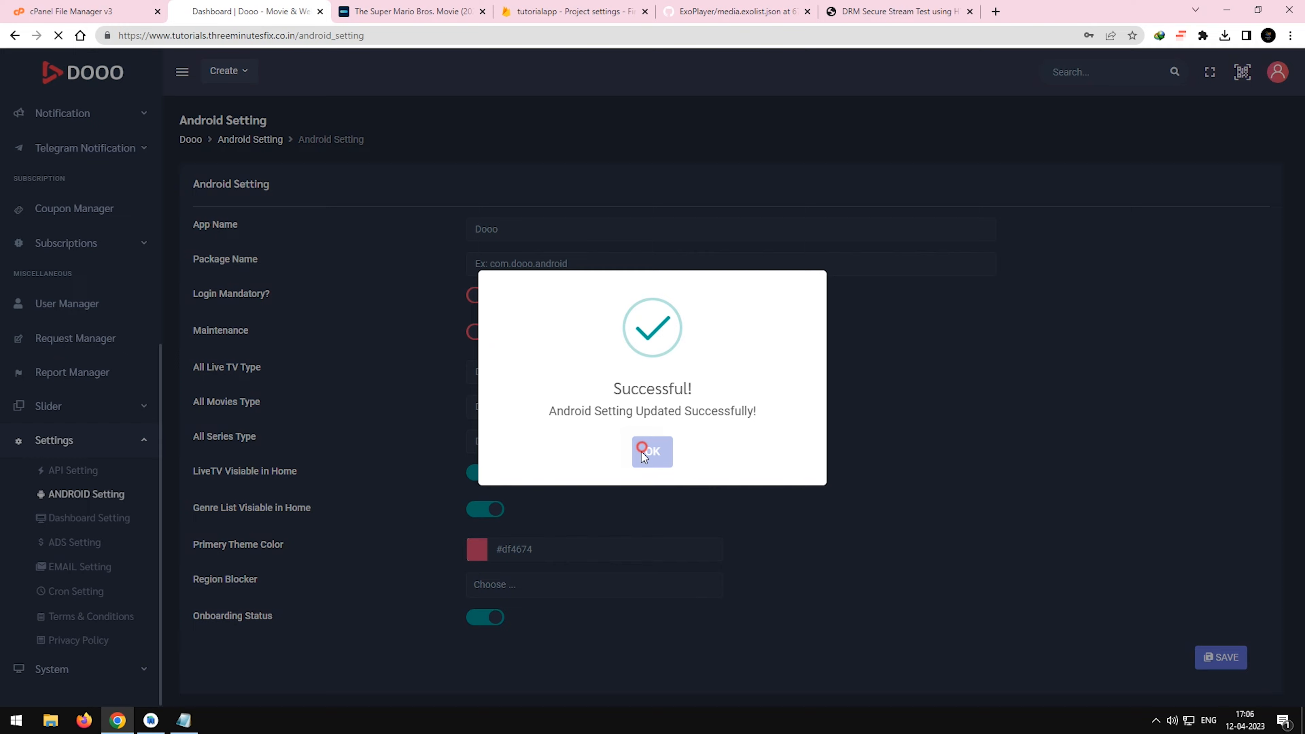
click(642, 452)
scroll(685, 547, down, 20)
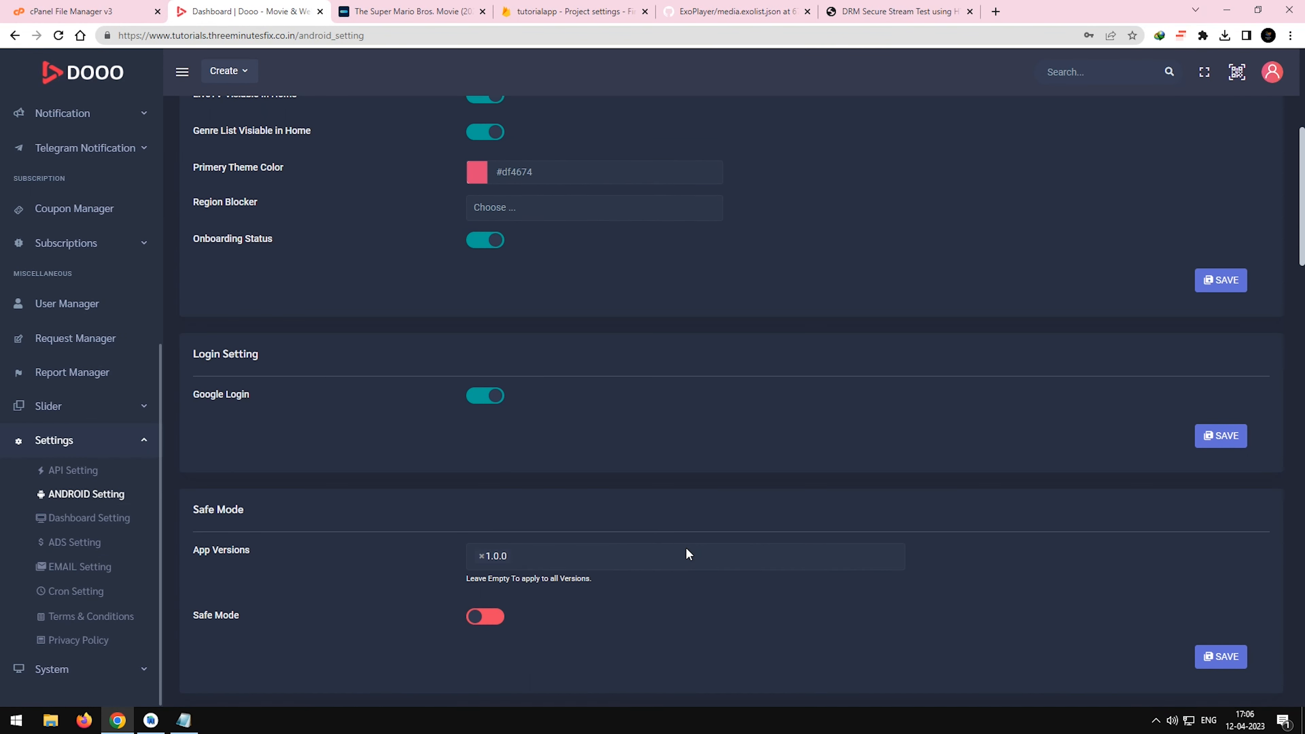
scroll(685, 547, down, 15)
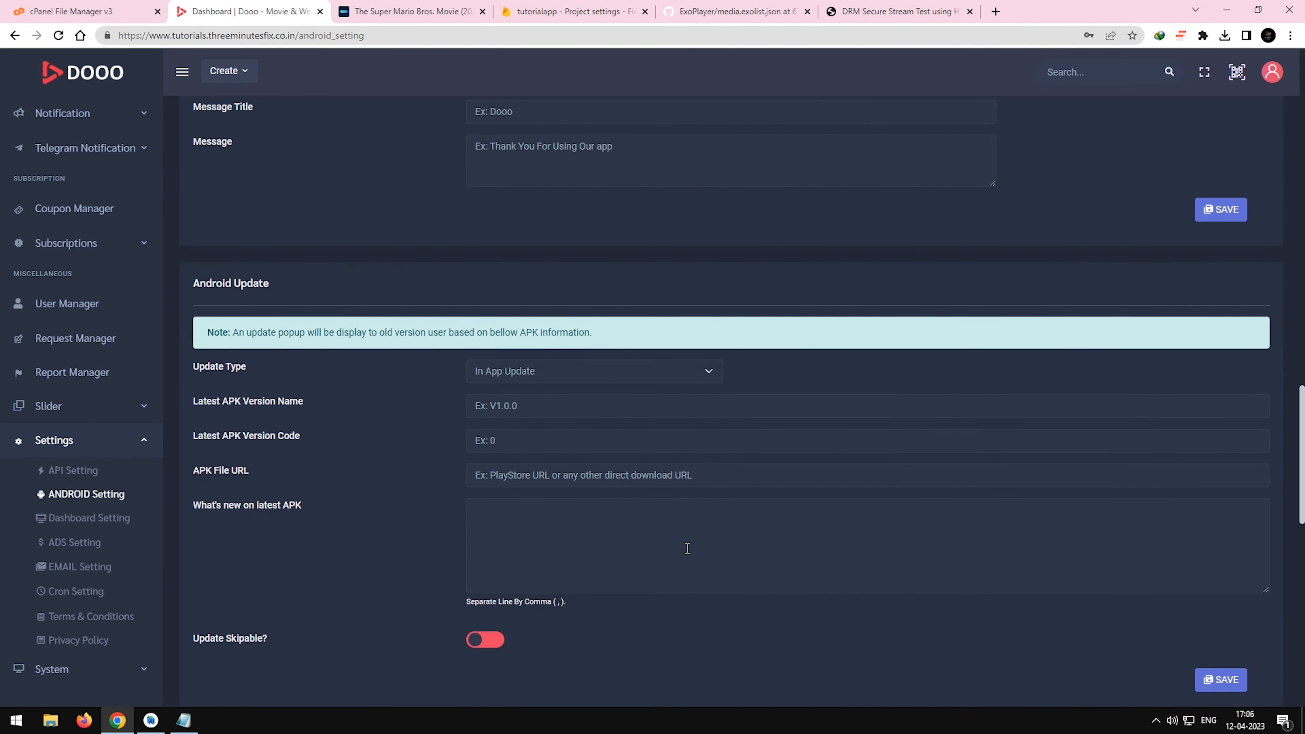
scroll(687, 550, down, 4)
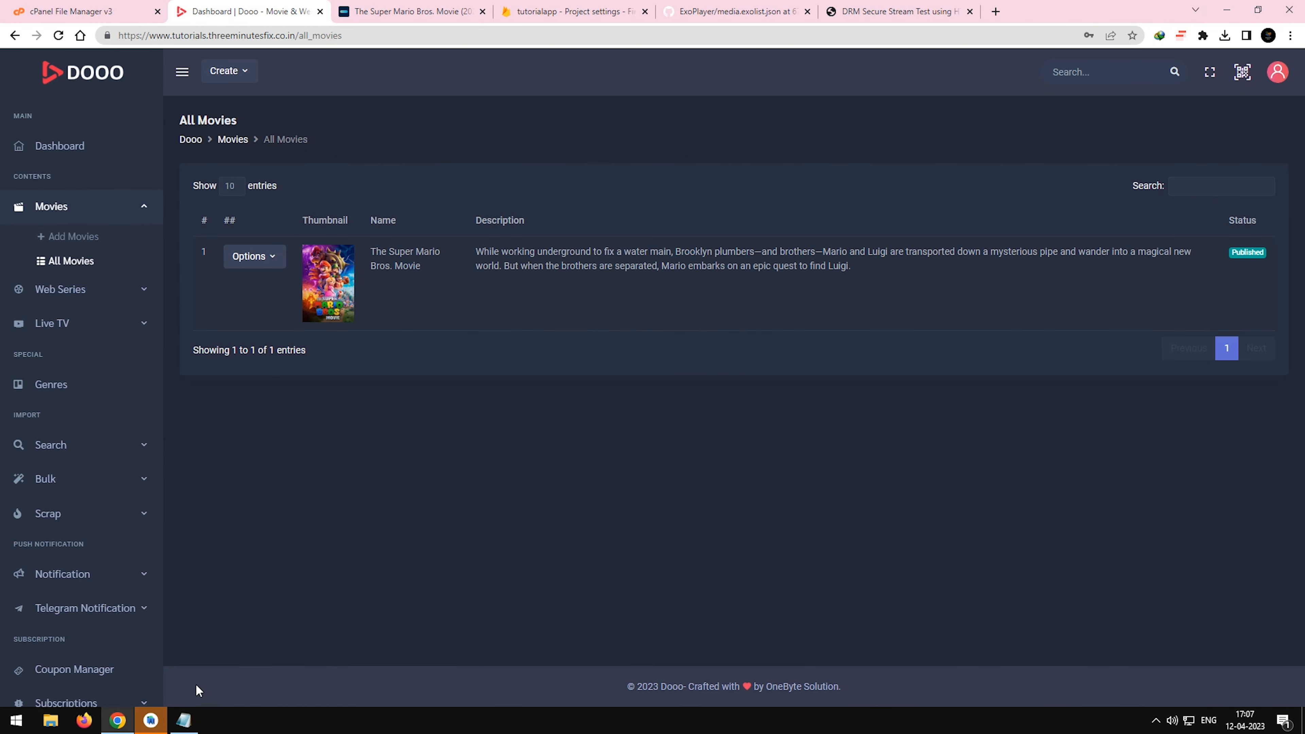
Switch to Android Studio, go through the launched app's onboarding screens on the moto e22s and refresh its home page.
click(150, 720)
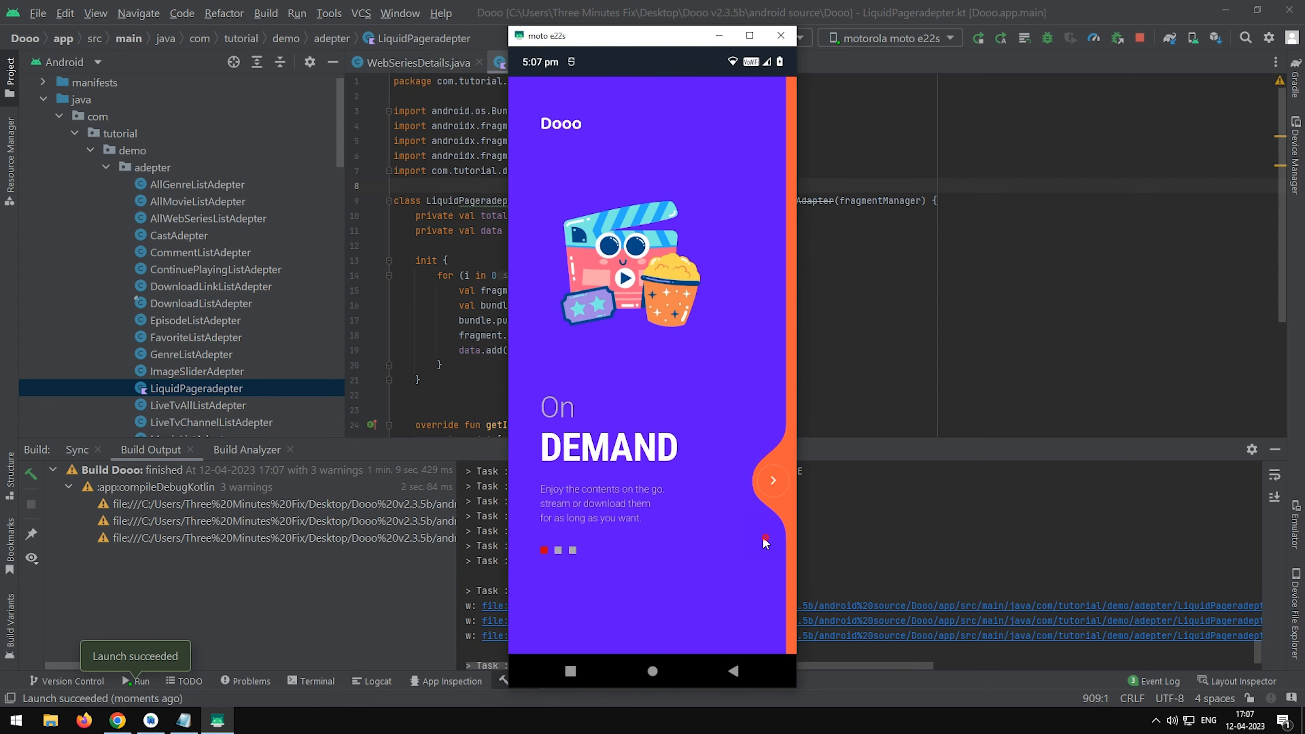
click(776, 480)
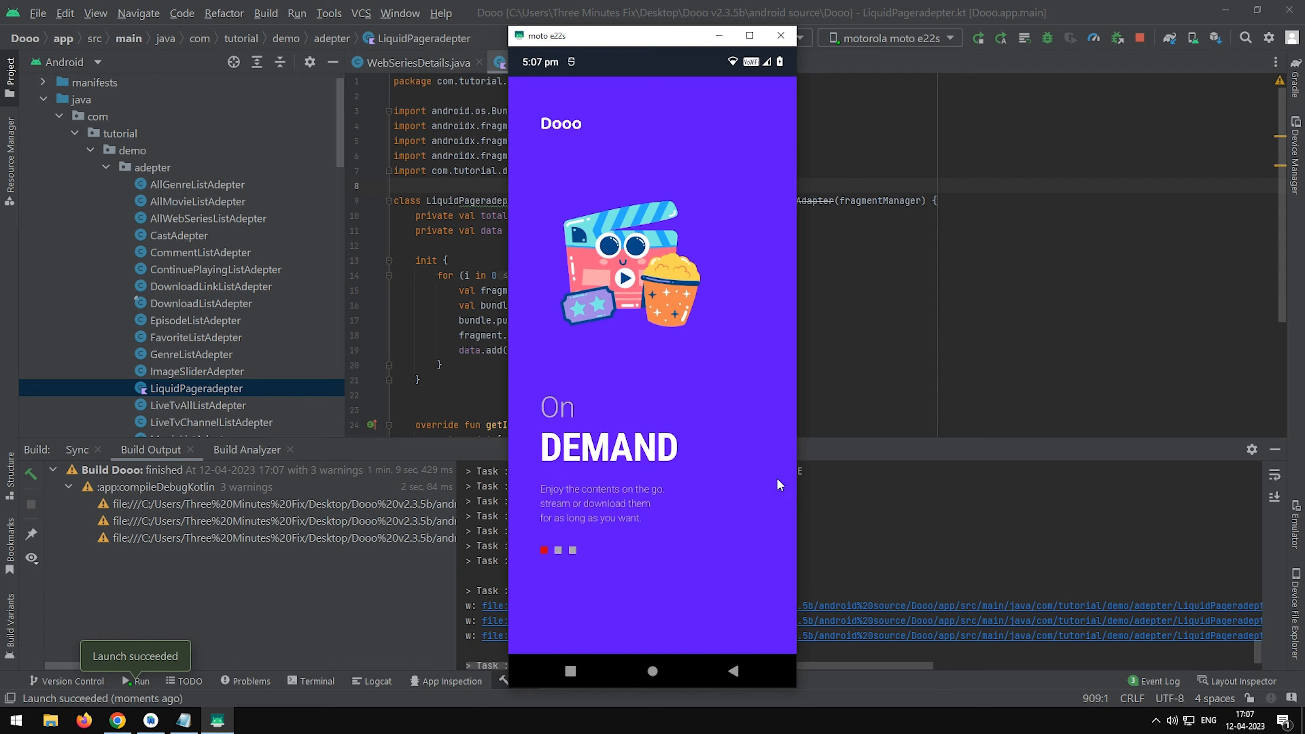
click(773, 485)
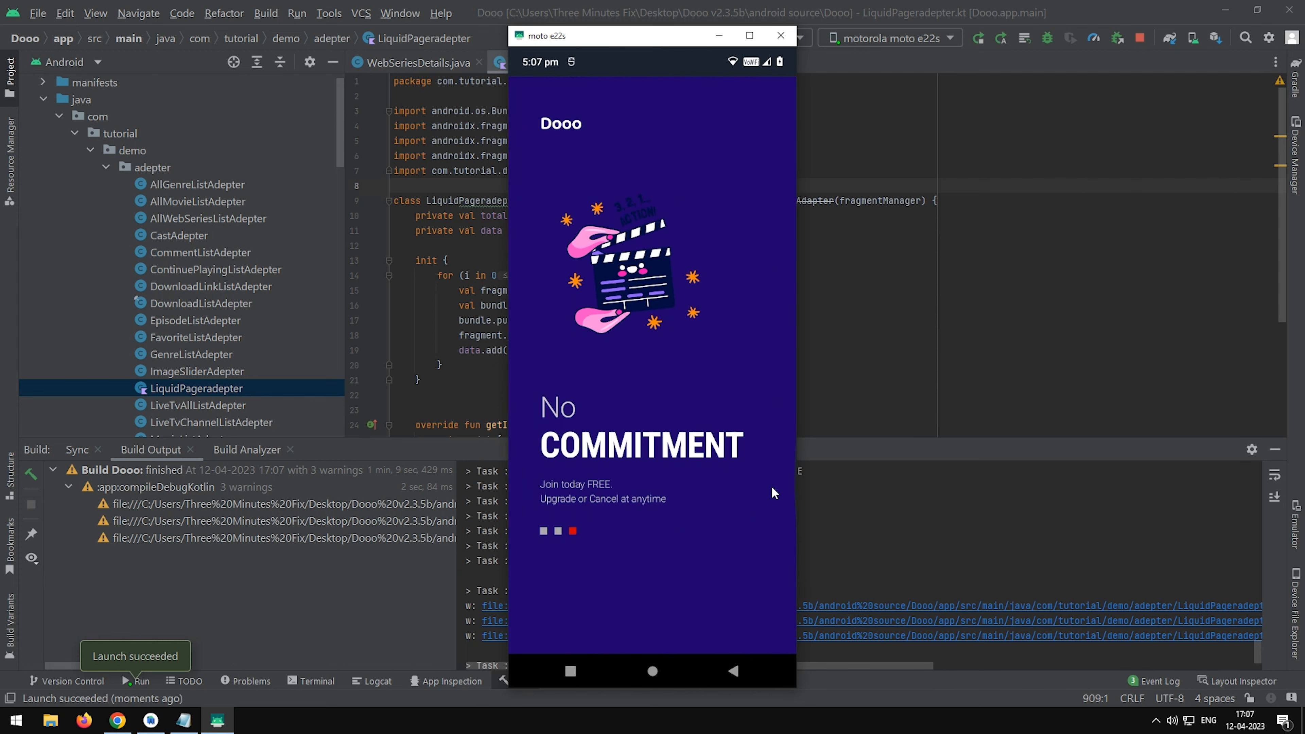
click(772, 487)
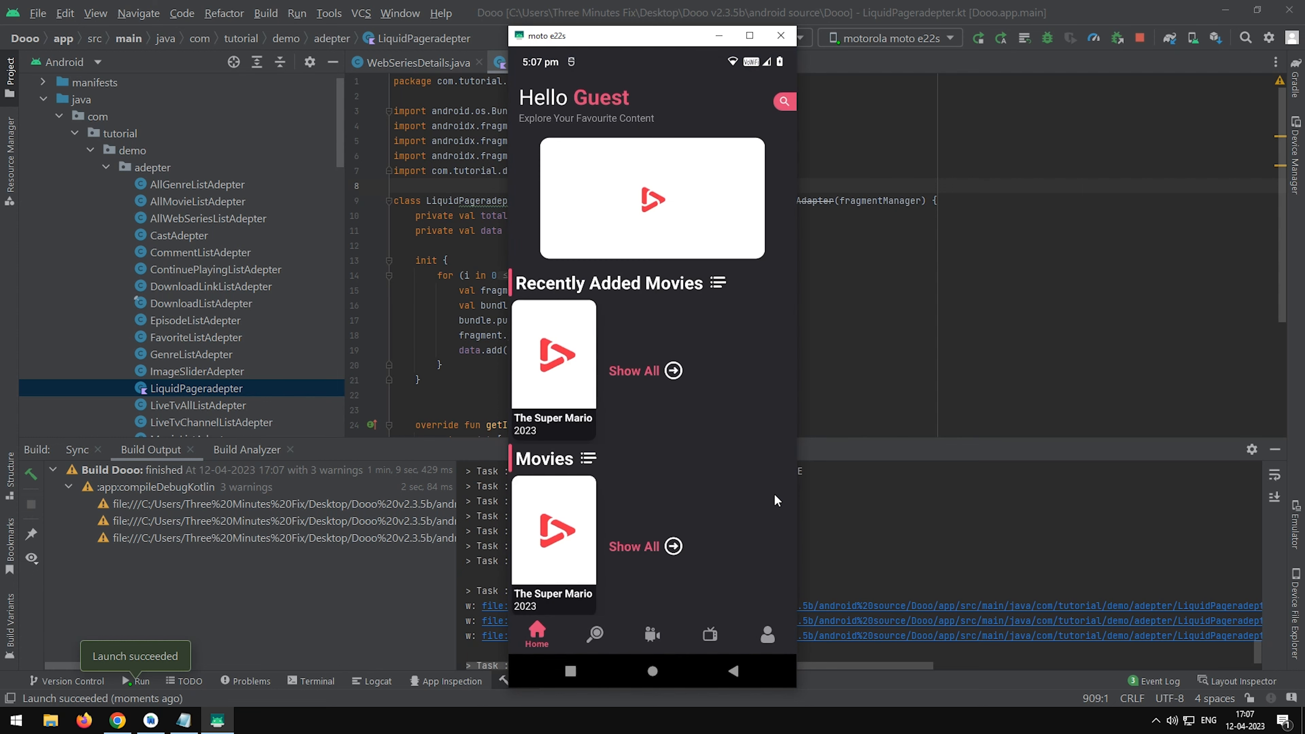
drag(746, 374, 746, 508)
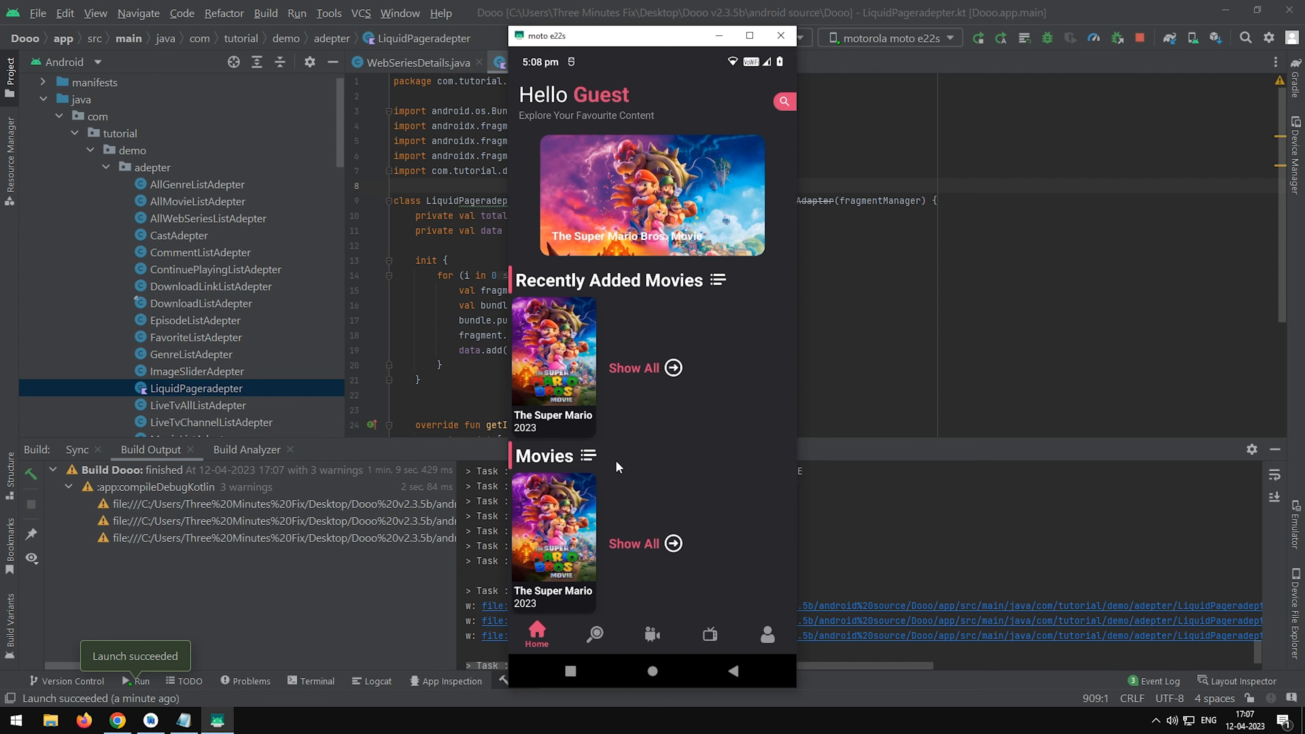
Test playback of The Super Mario Bros. Movie's test DRM link in the maximized phone mirror and inspect Android Studio's run log.
click(566, 394)
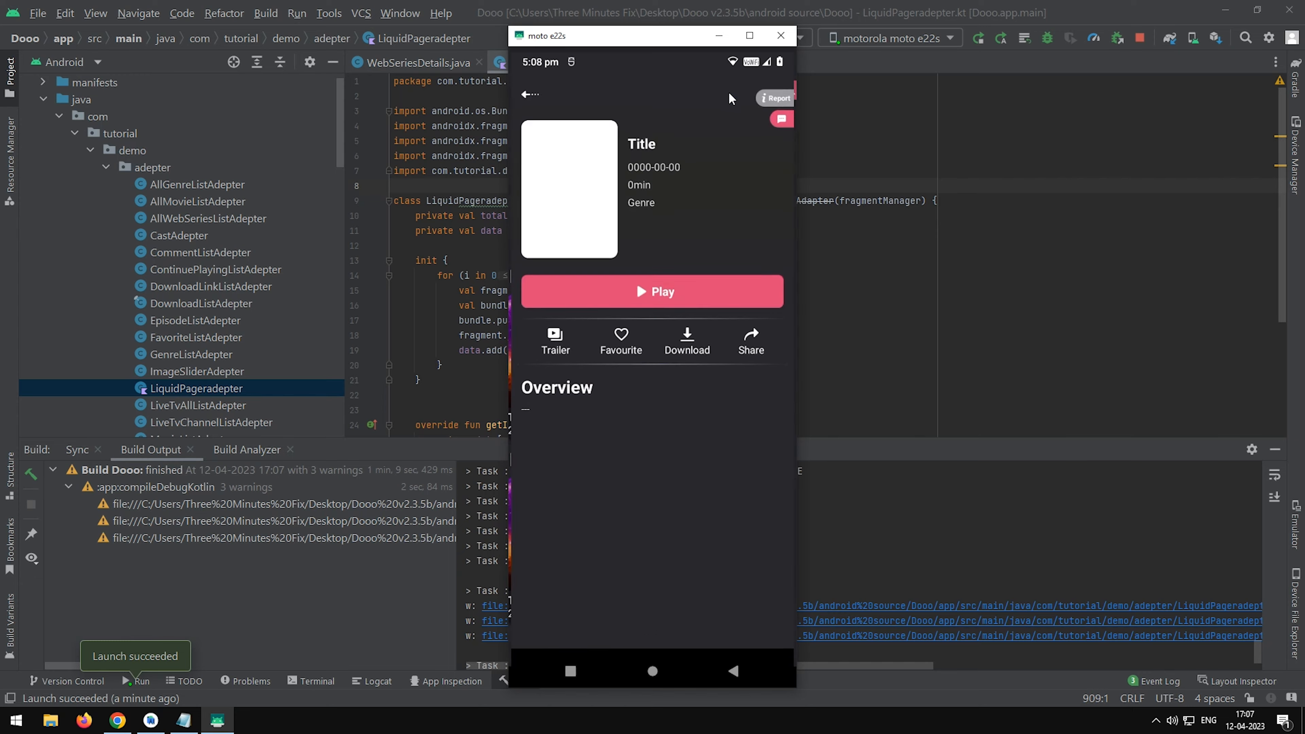
click(748, 41)
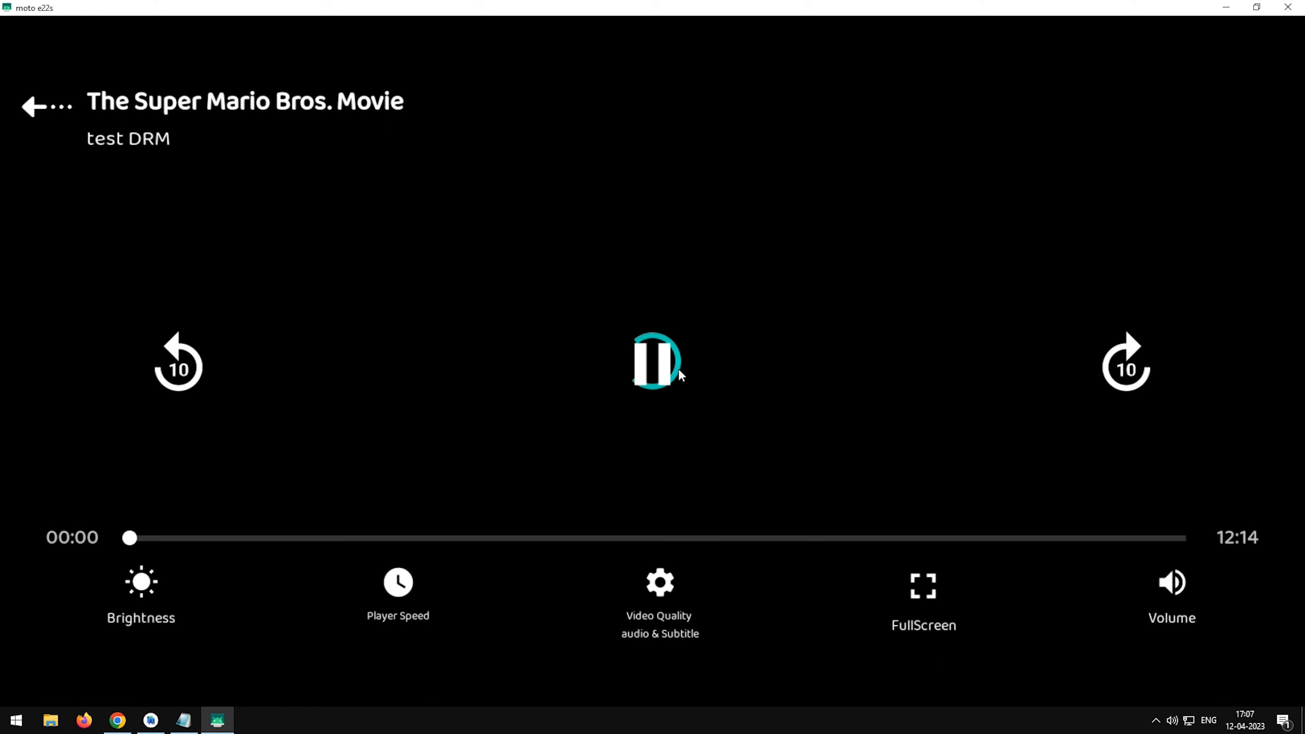
click(680, 373)
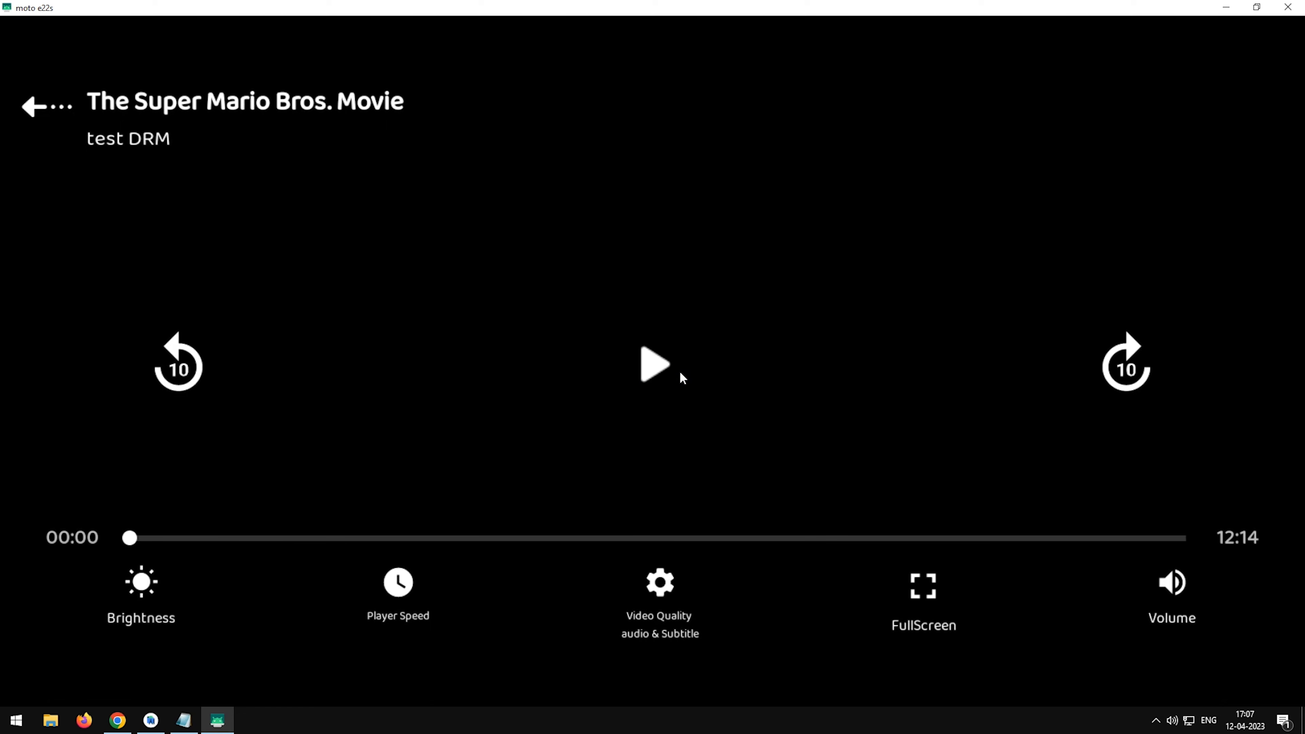
click(1234, 12)
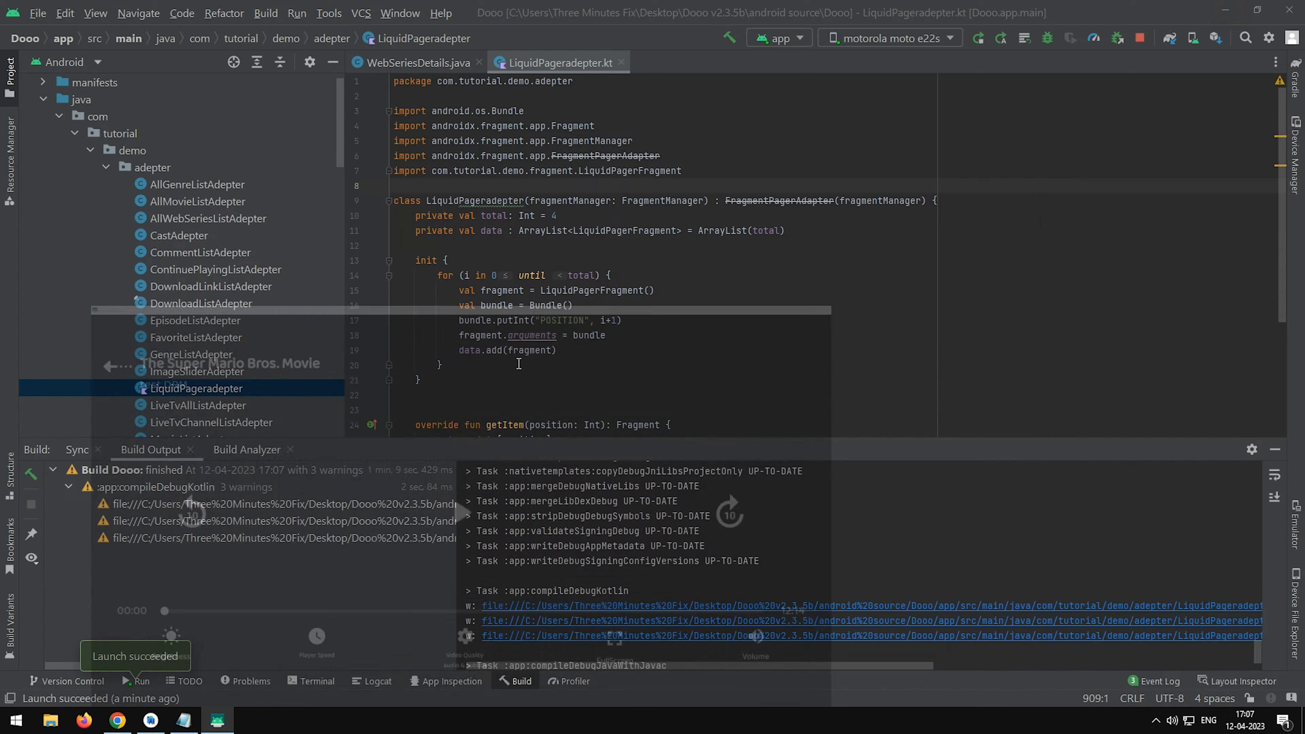
click(142, 681)
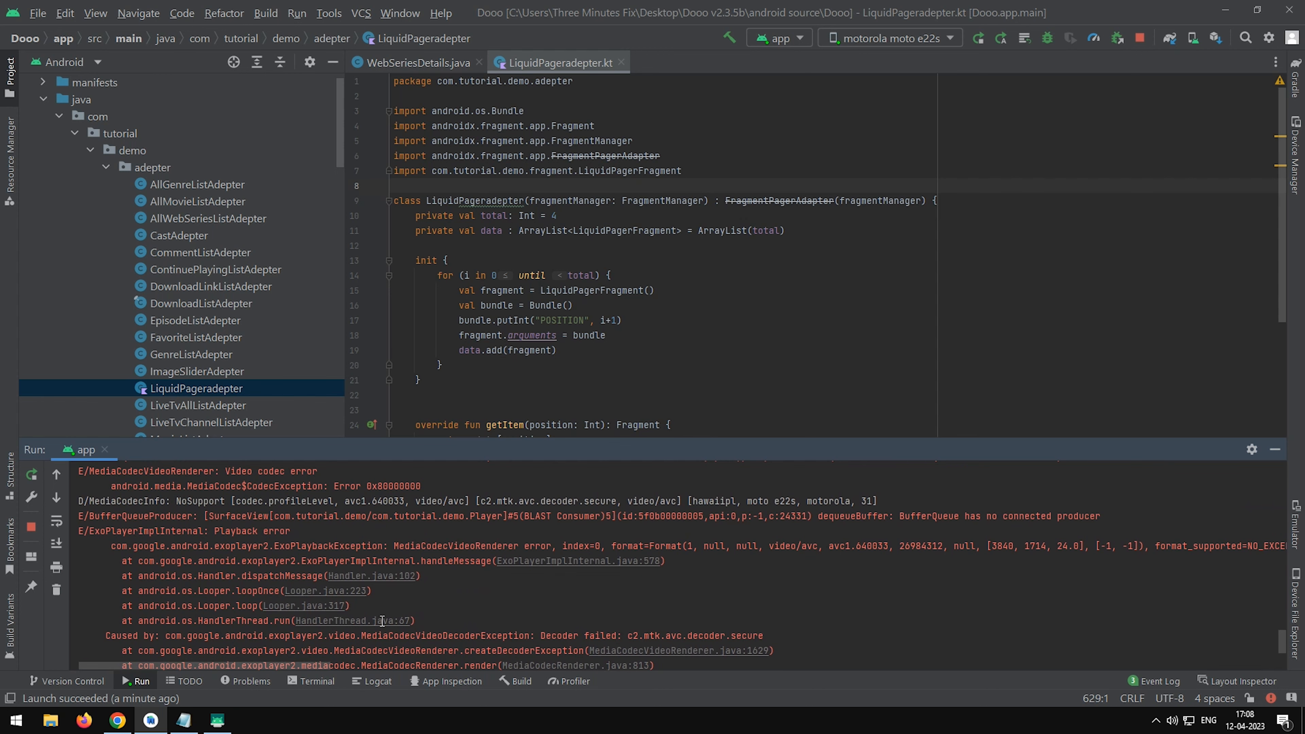
Copy the StreamHide video's URL and choose Streamhide as the source of a new video link for The Super Mario Bros. Movie.
click(353, 35)
key(ctrl+c)
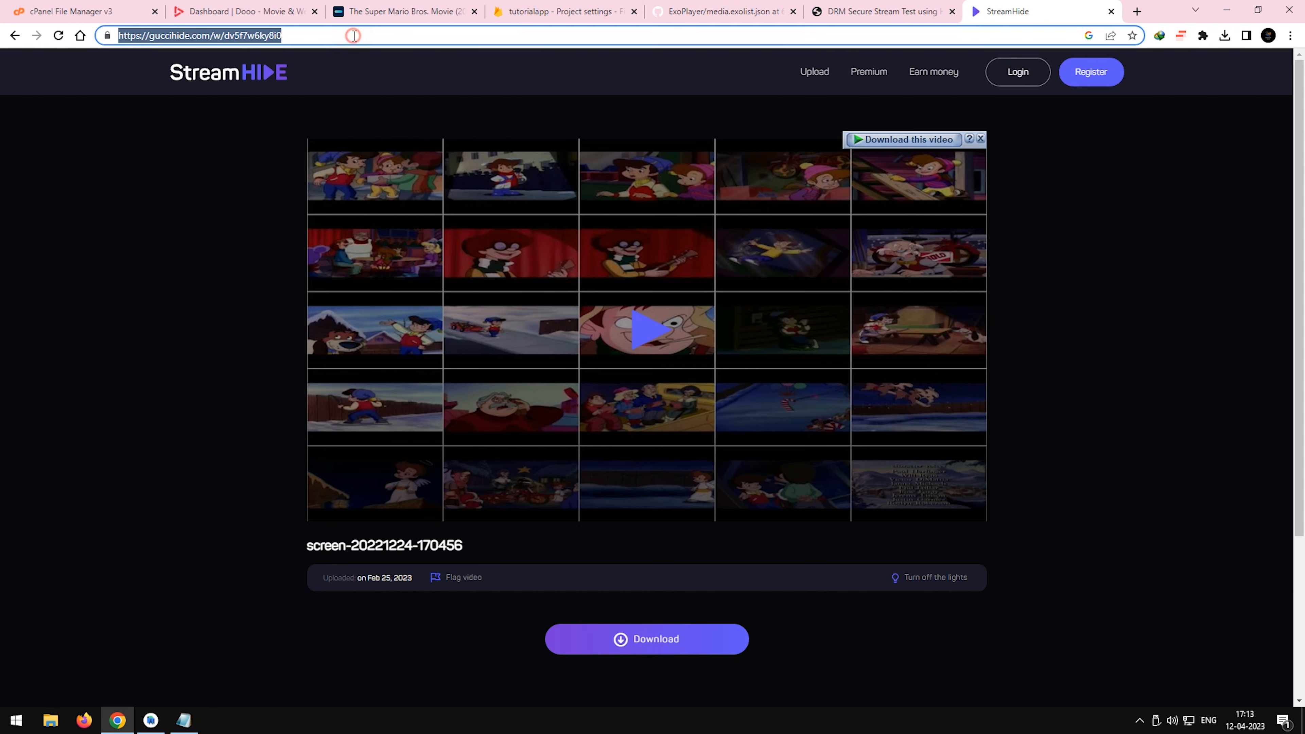
click(447, 82)
click(279, 6)
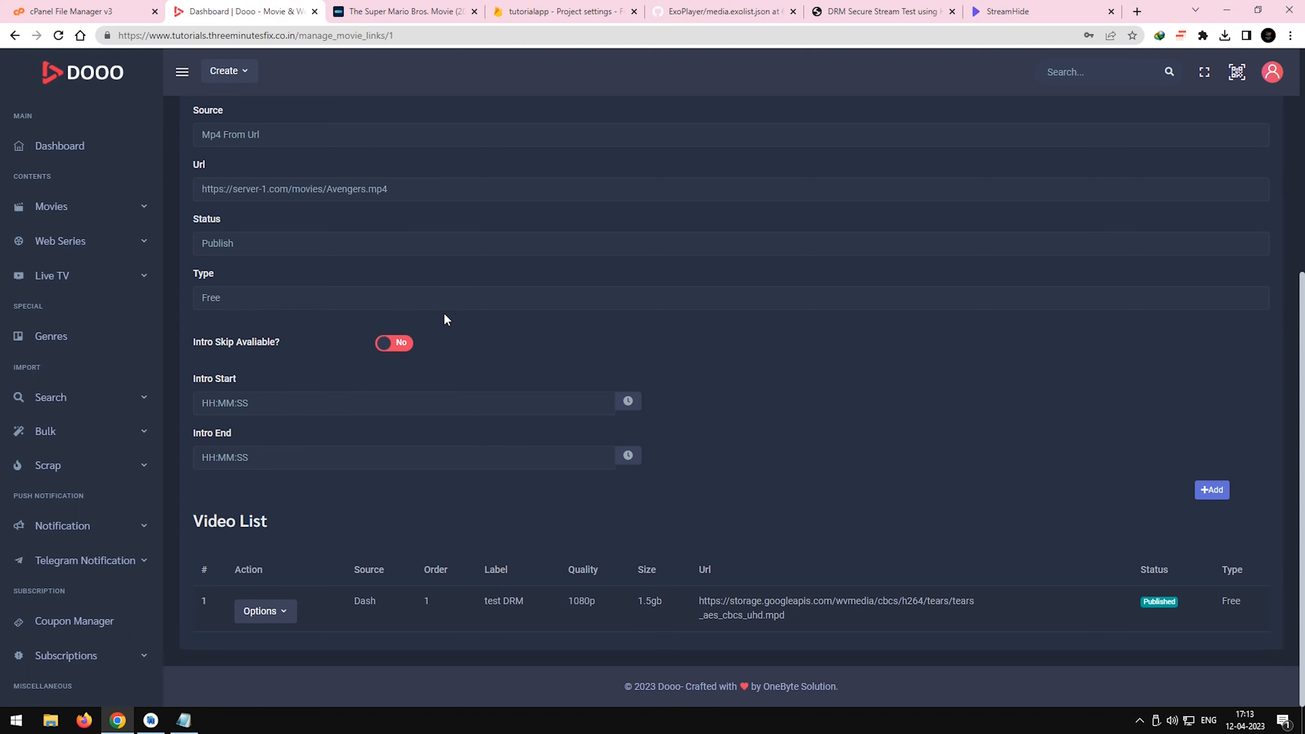
scroll(444, 319, up, 6)
click(291, 473)
key(s)
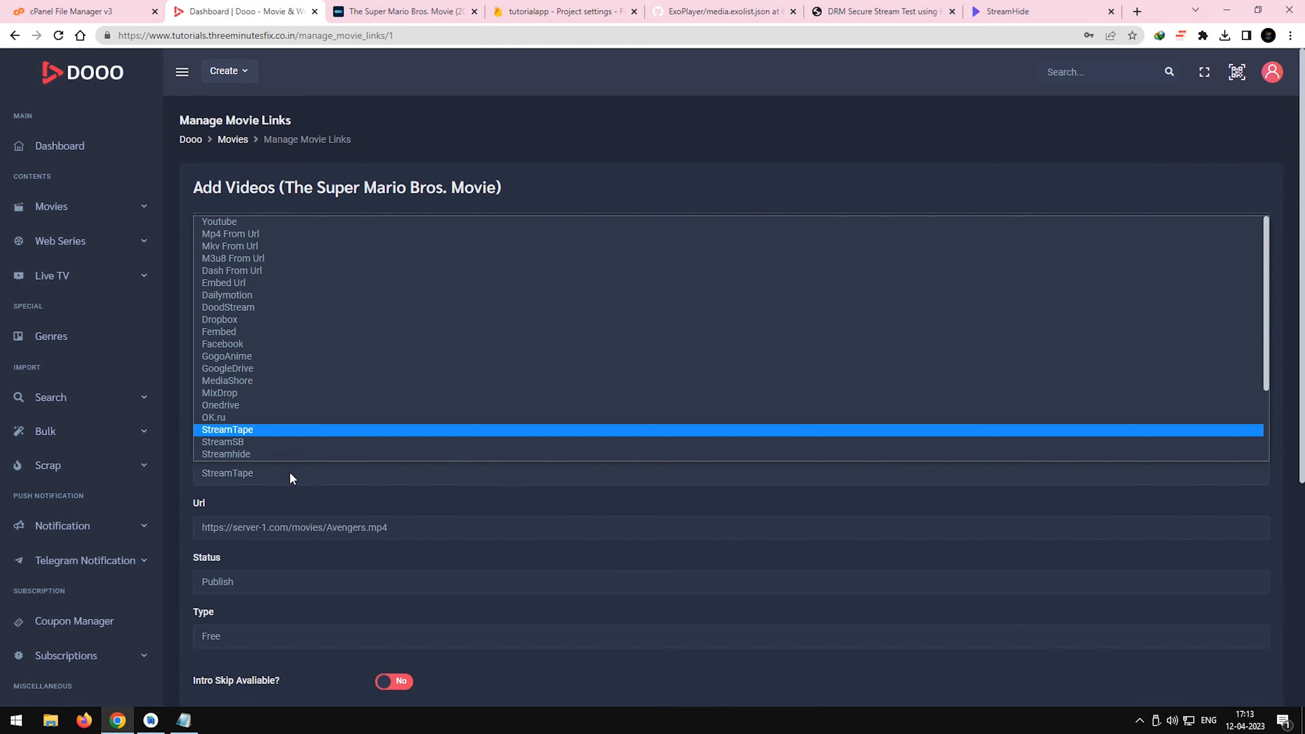
key(Down)
key(Down)
key(Return)
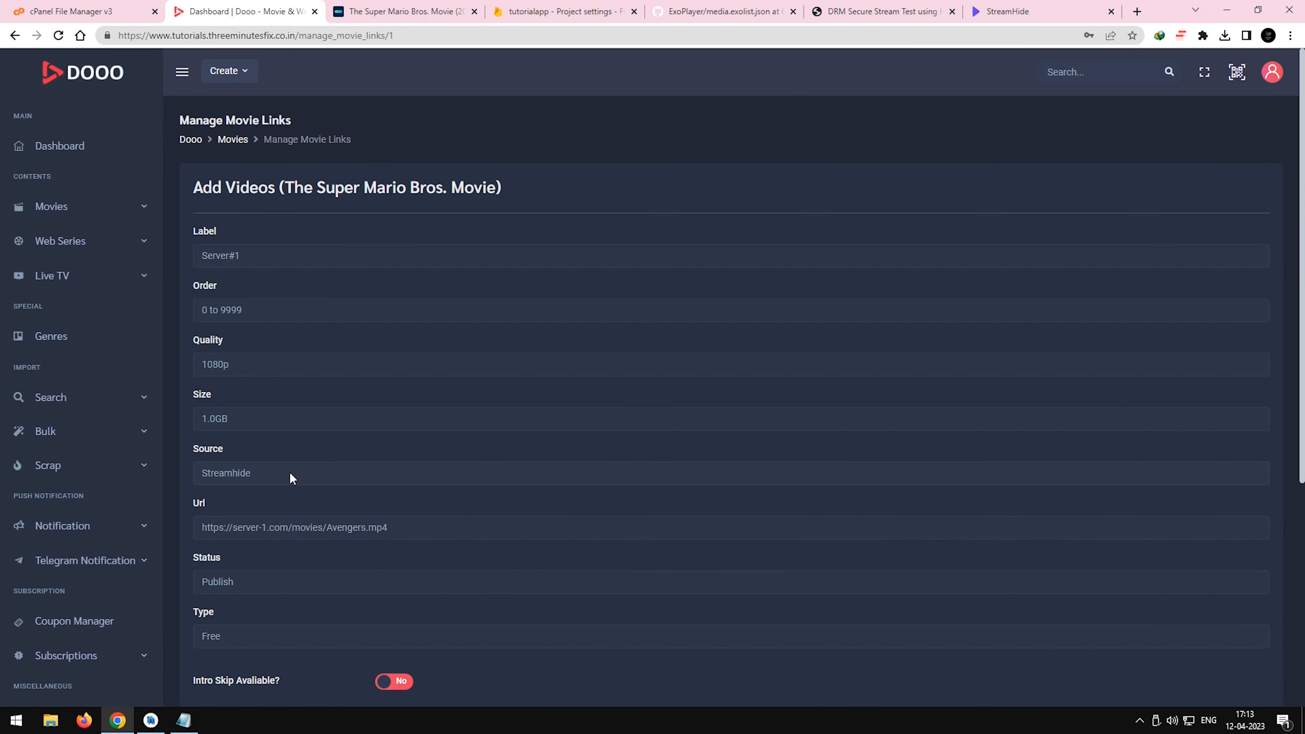
Fill in the copied guccihide.com URL, the label test and order 1, and add the link to the movie.
key(ctrl+v)
text(tes)
click(320, 307)
text(1)
scroll(562, 476, down, 5)
click(1205, 490)
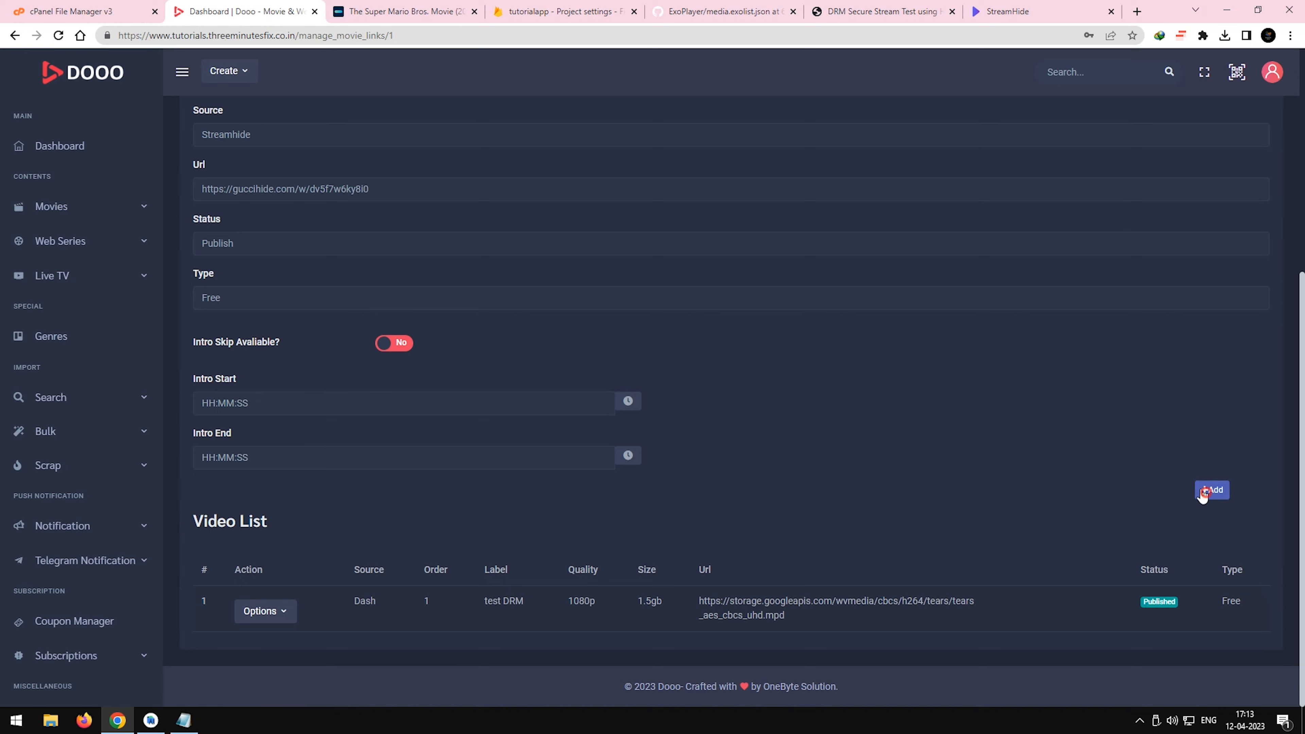
click(662, 452)
Delete the test DRM link from the movie's Video List.
click(265, 619)
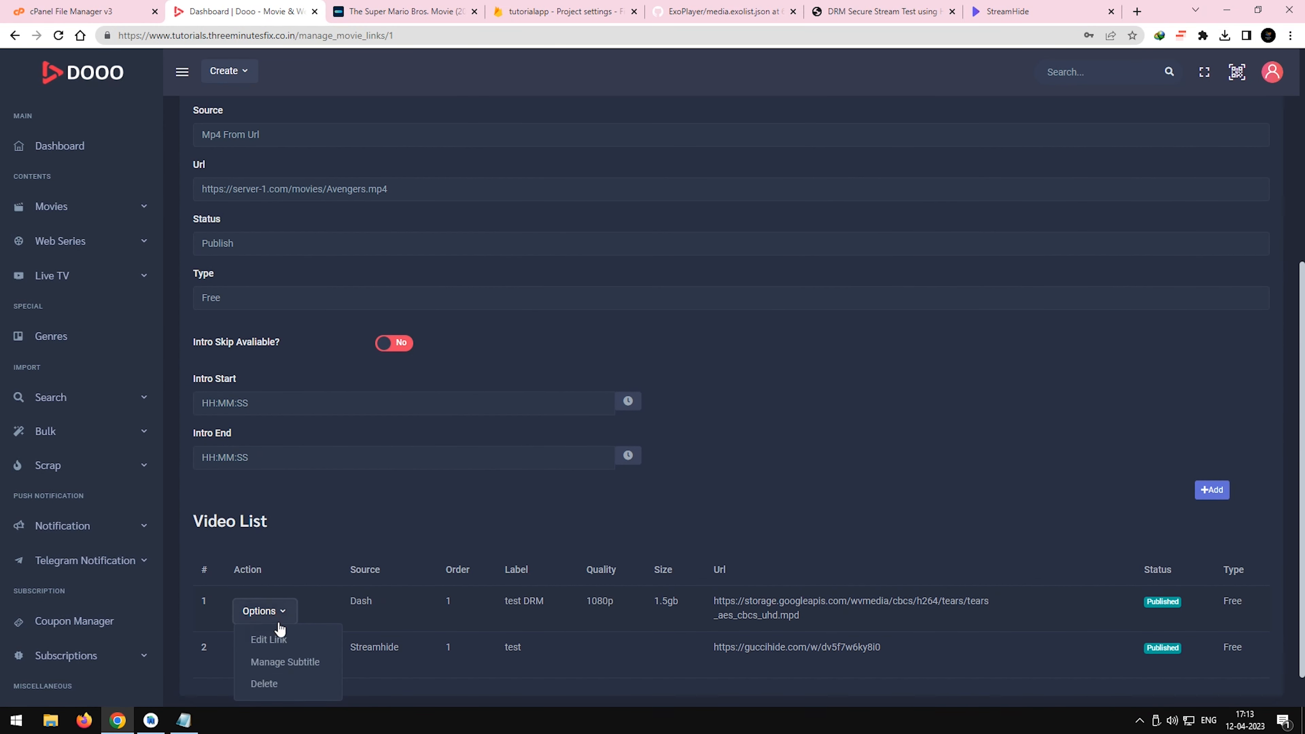
click(265, 684)
click(615, 452)
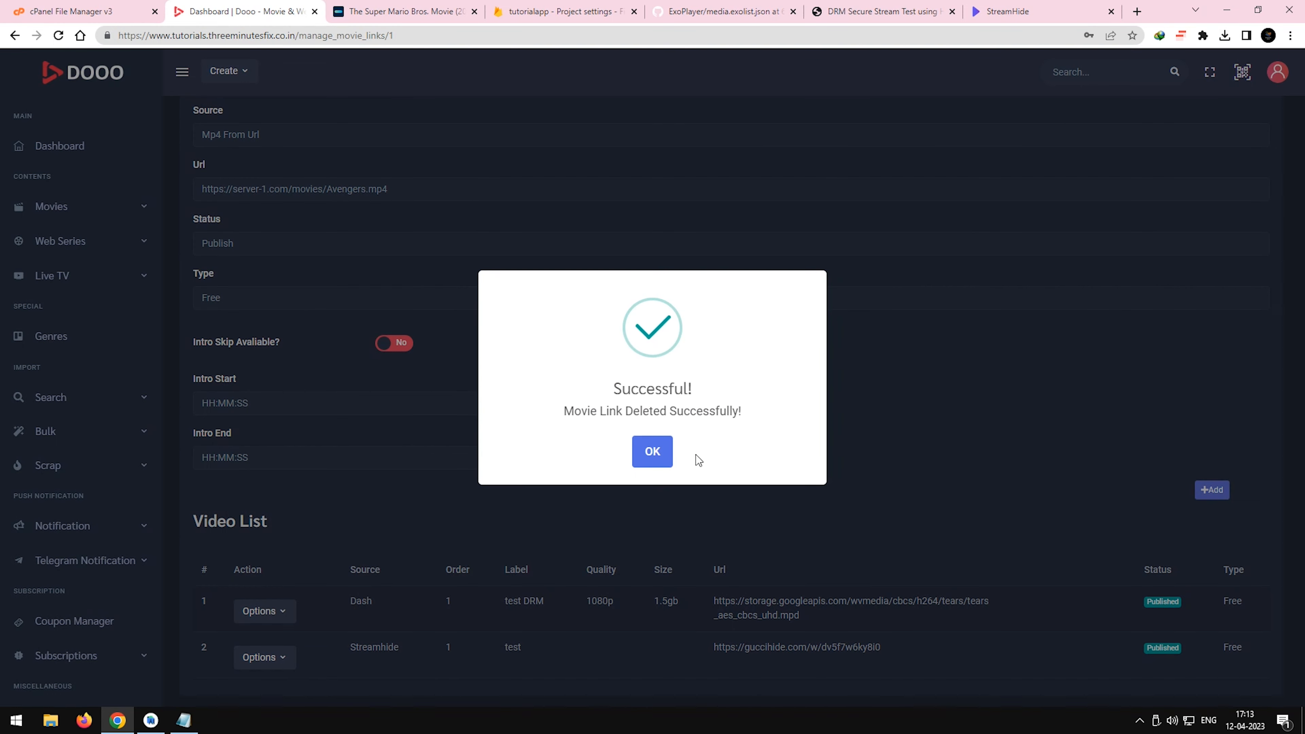
click(663, 458)
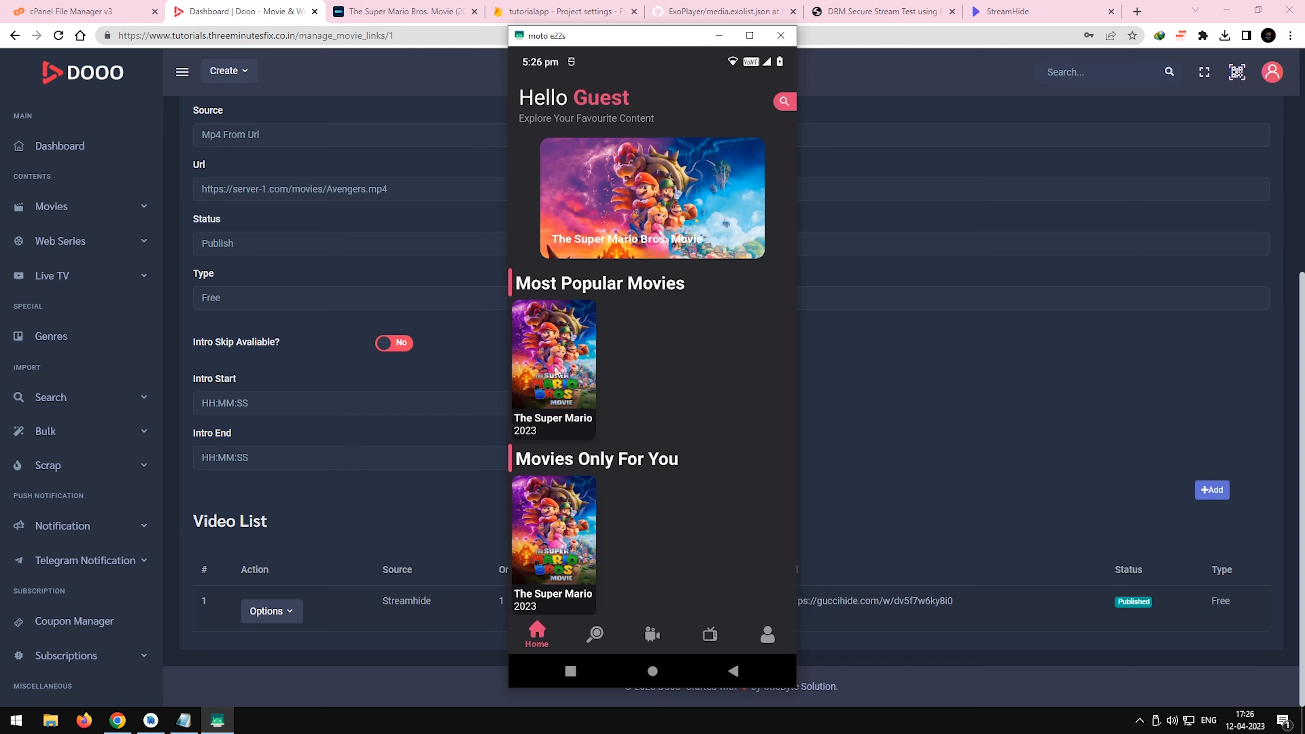
Play the movie's Streamhide link labelled test on the mirrored phone and maximize the mirror window.
click(556, 369)
click(672, 293)
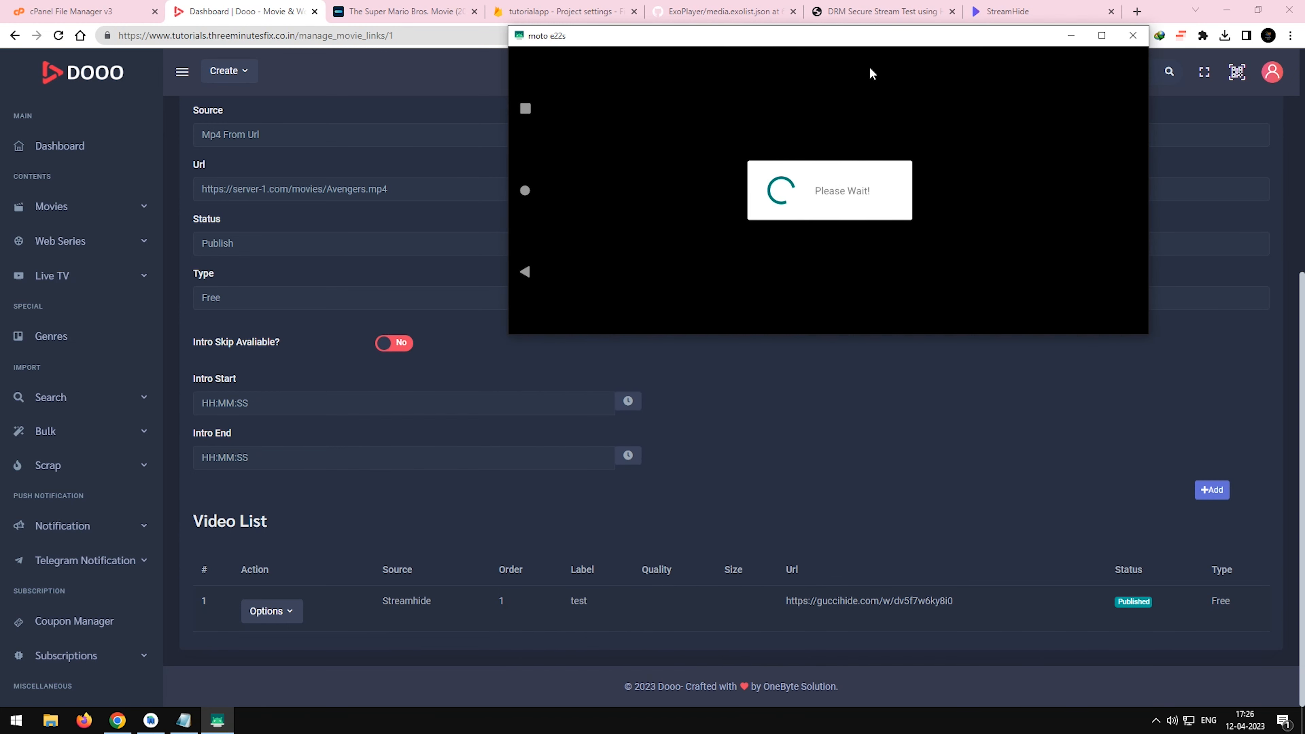
drag(887, 43, 824, 169)
double_click(824, 169)
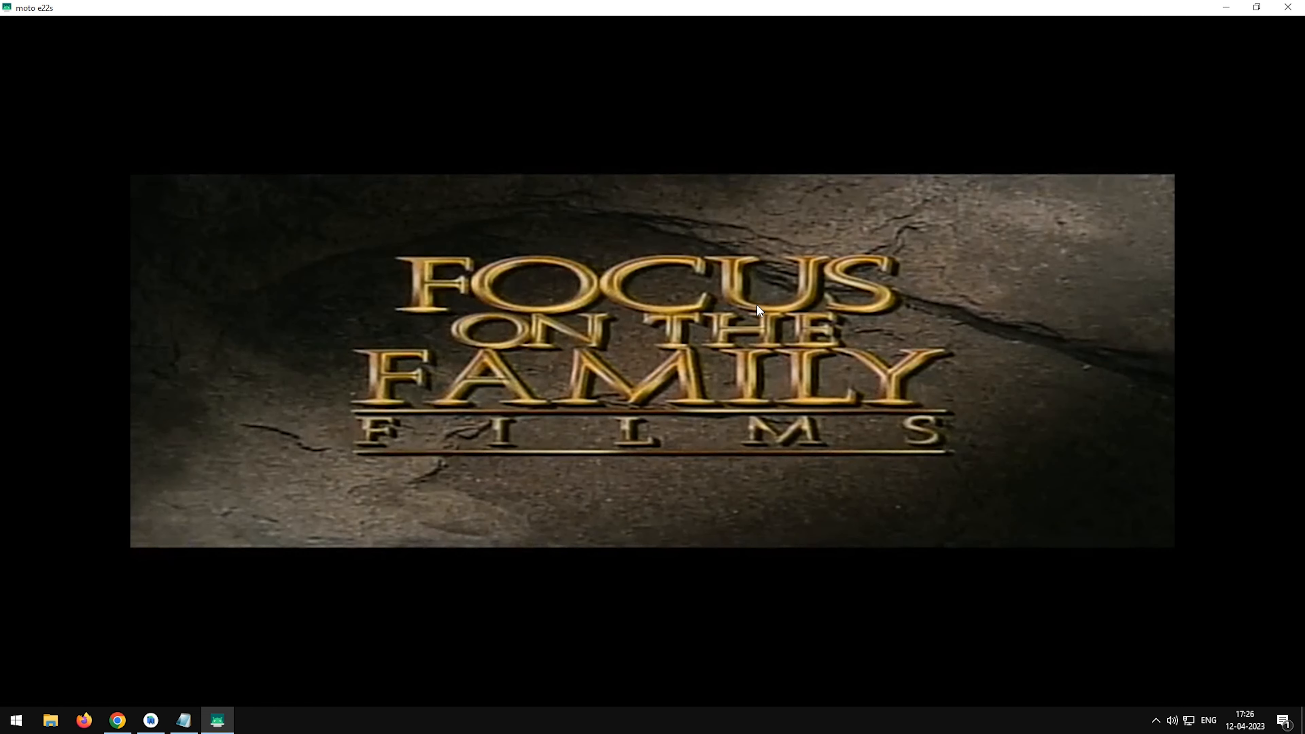
Show the player controls and review the available video and audio tracks of the playing link.
click(756, 304)
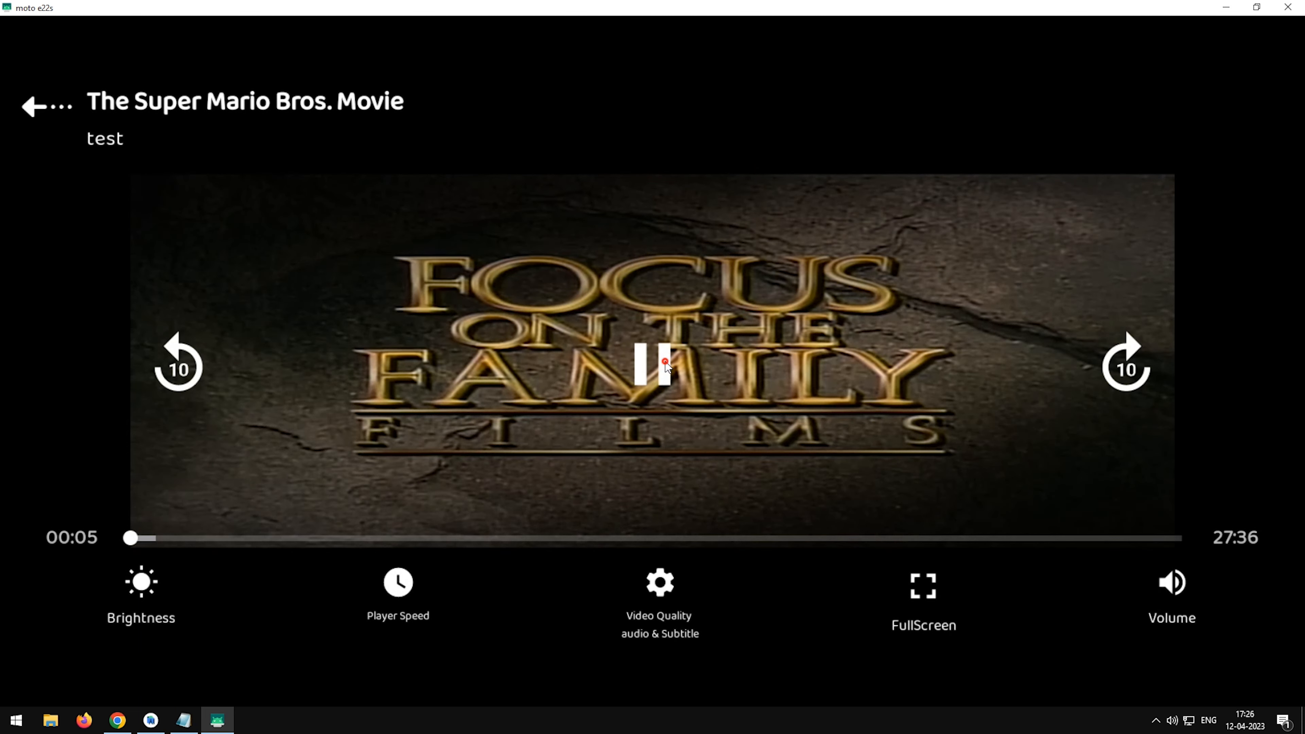
click(660, 591)
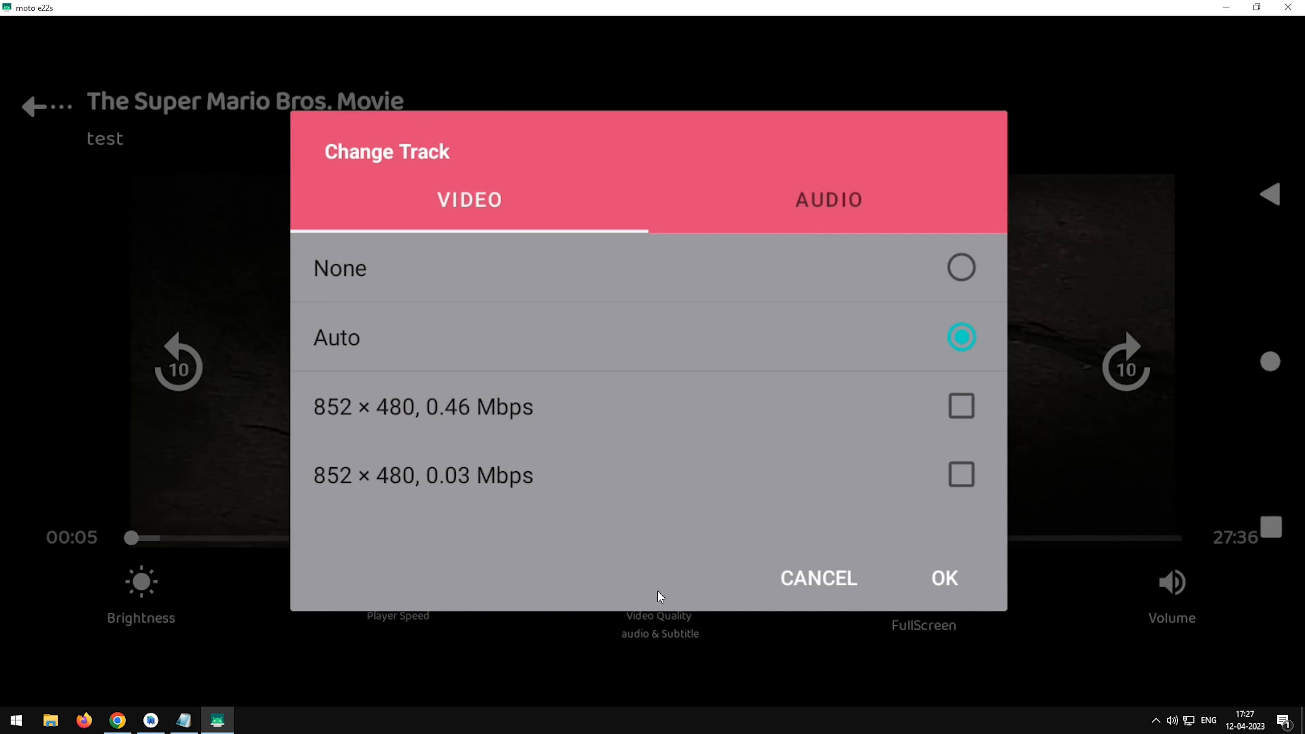
click(831, 216)
click(744, 433)
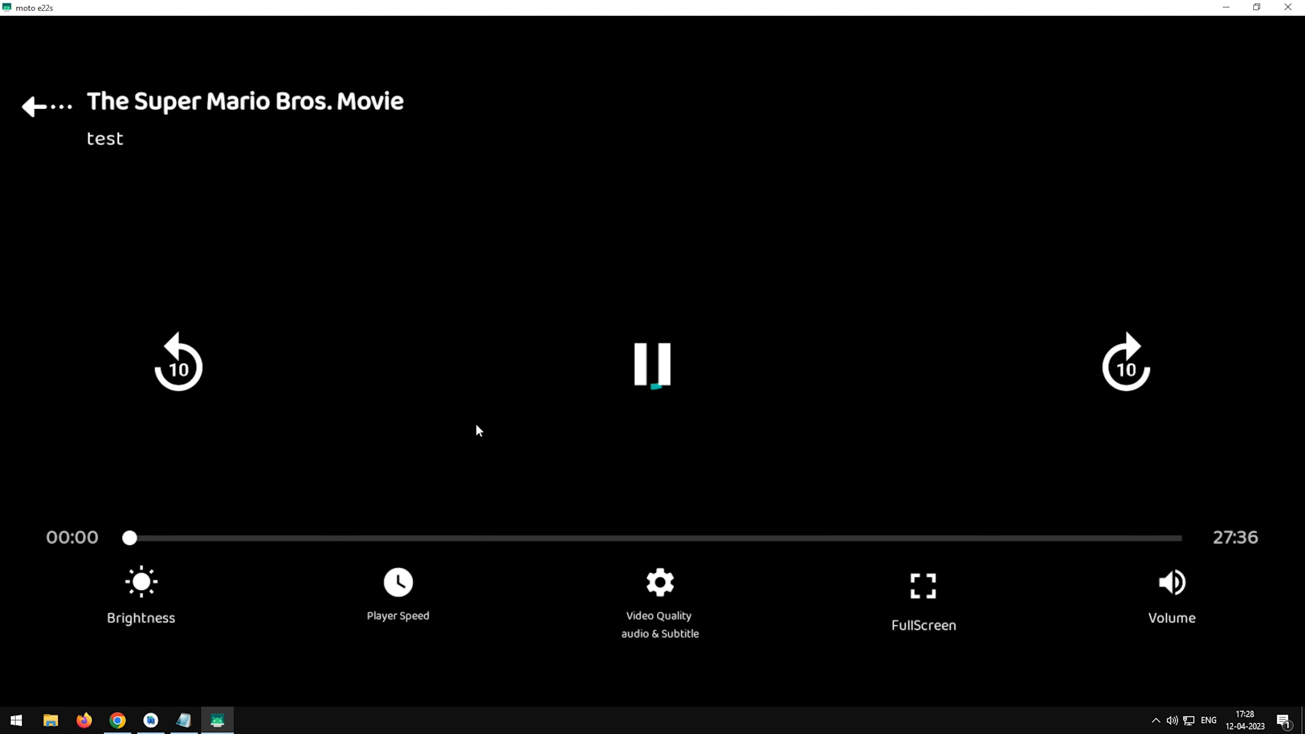
Test seeking in the video to about 05:14 and about 12:57, and go back to the movie's detail page.
click(333, 530)
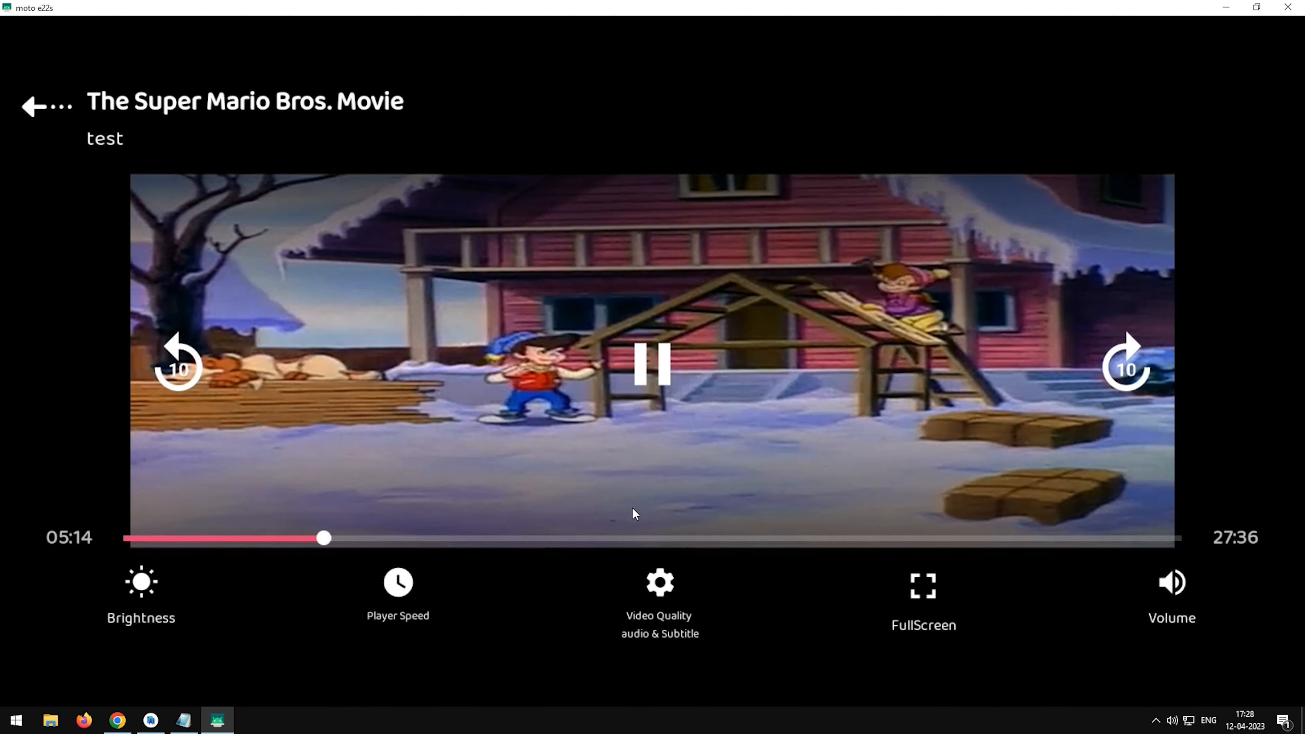
click(619, 538)
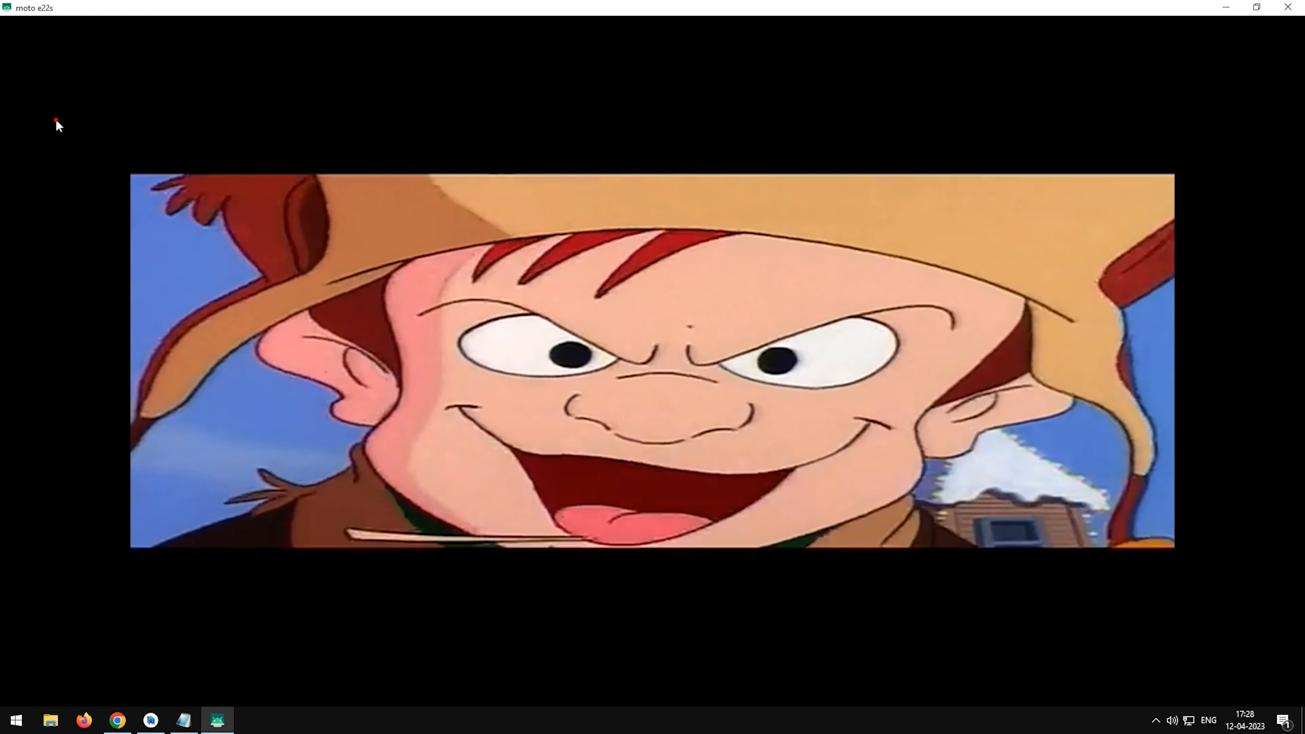
click(34, 99)
click(34, 99)
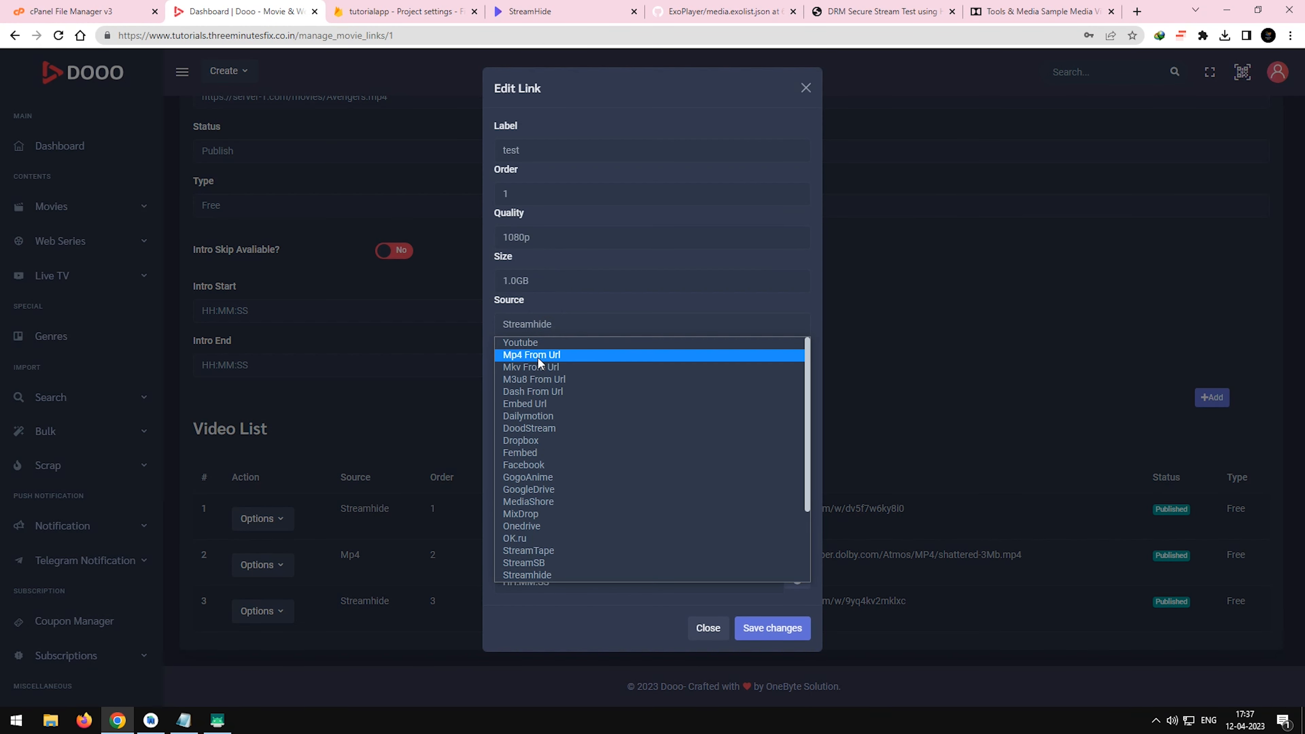
Change the first video link's source to Mp4 From Url, replace its URL with the copied sto008.sh-content.com file link, and save.
click(538, 355)
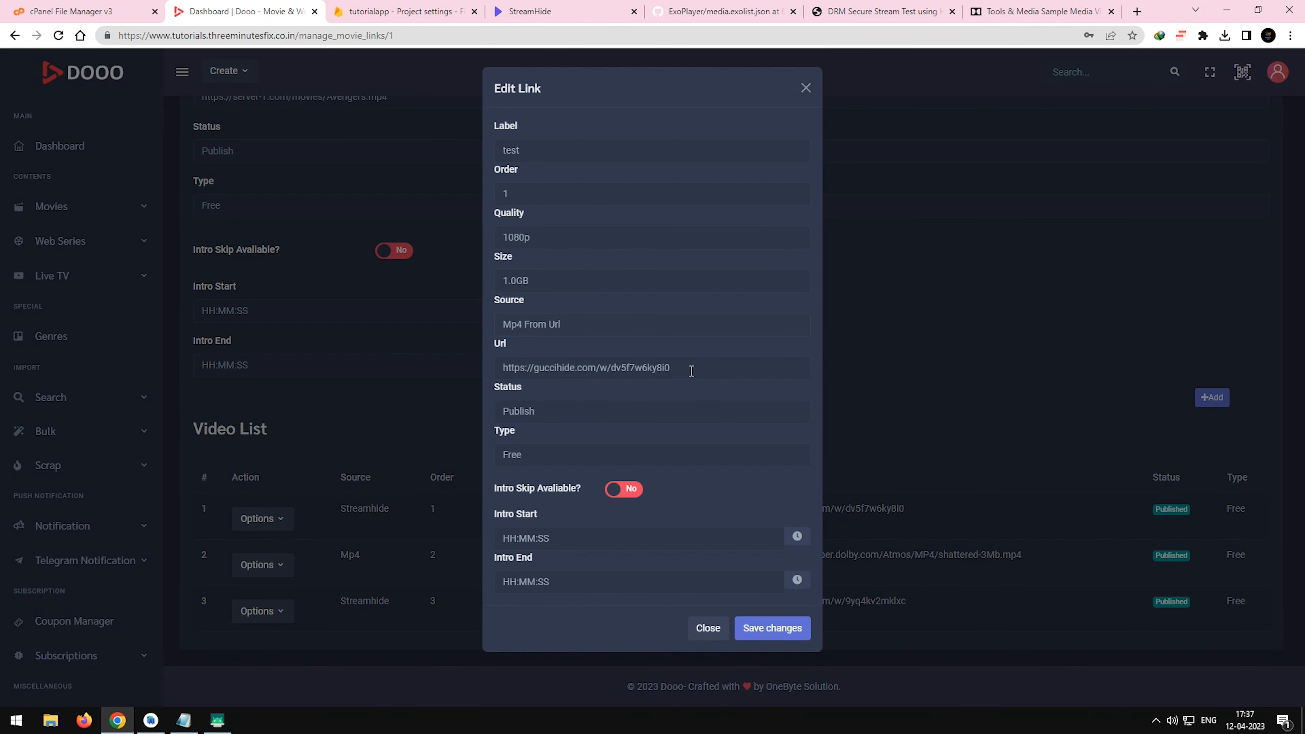
drag(691, 371, 503, 368)
key(ctrl+v)
click(776, 636)
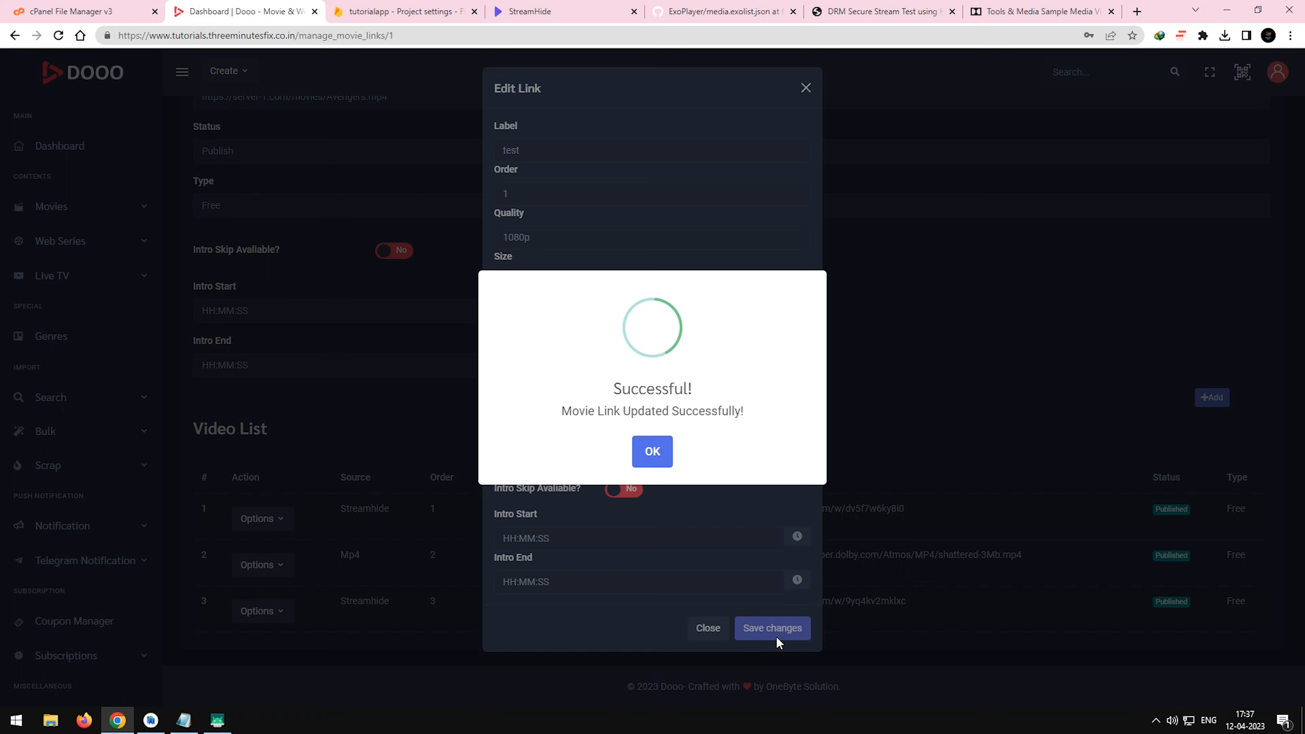
click(653, 451)
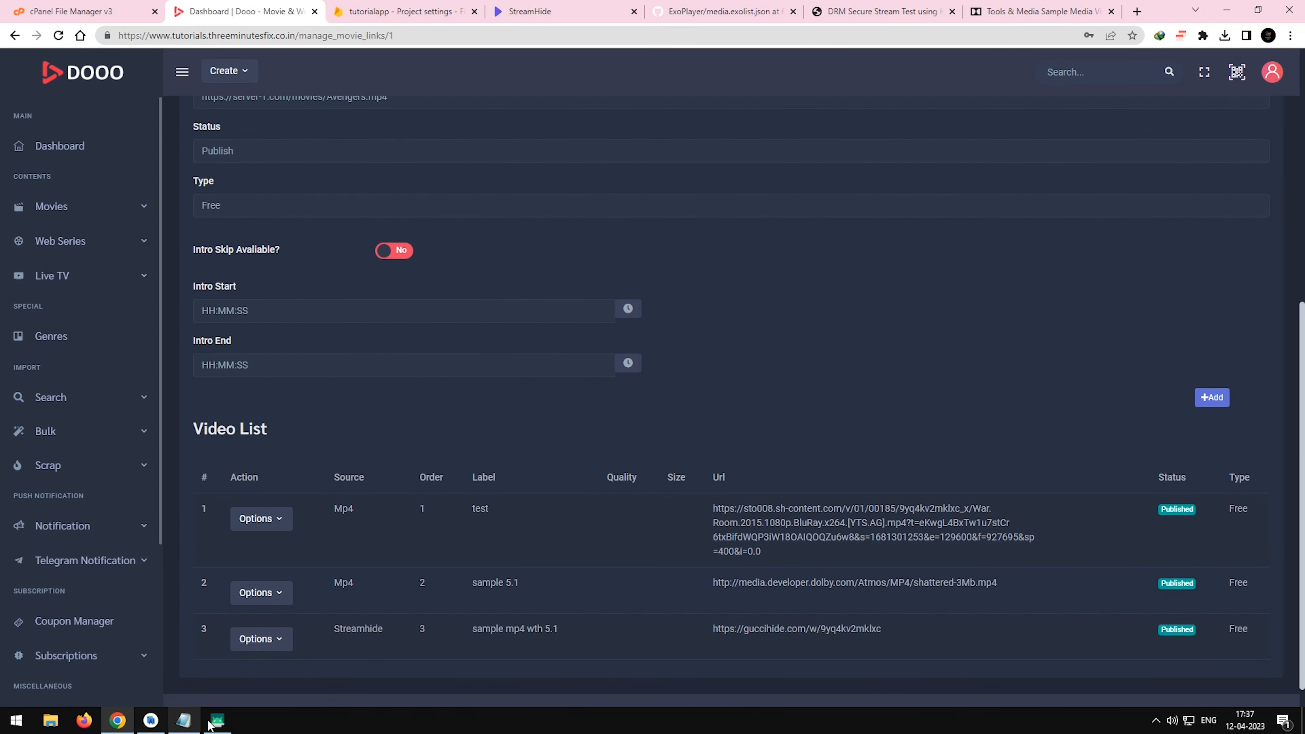
Maximize the phone mirror window and play the movie's link labelled test.
click(217, 720)
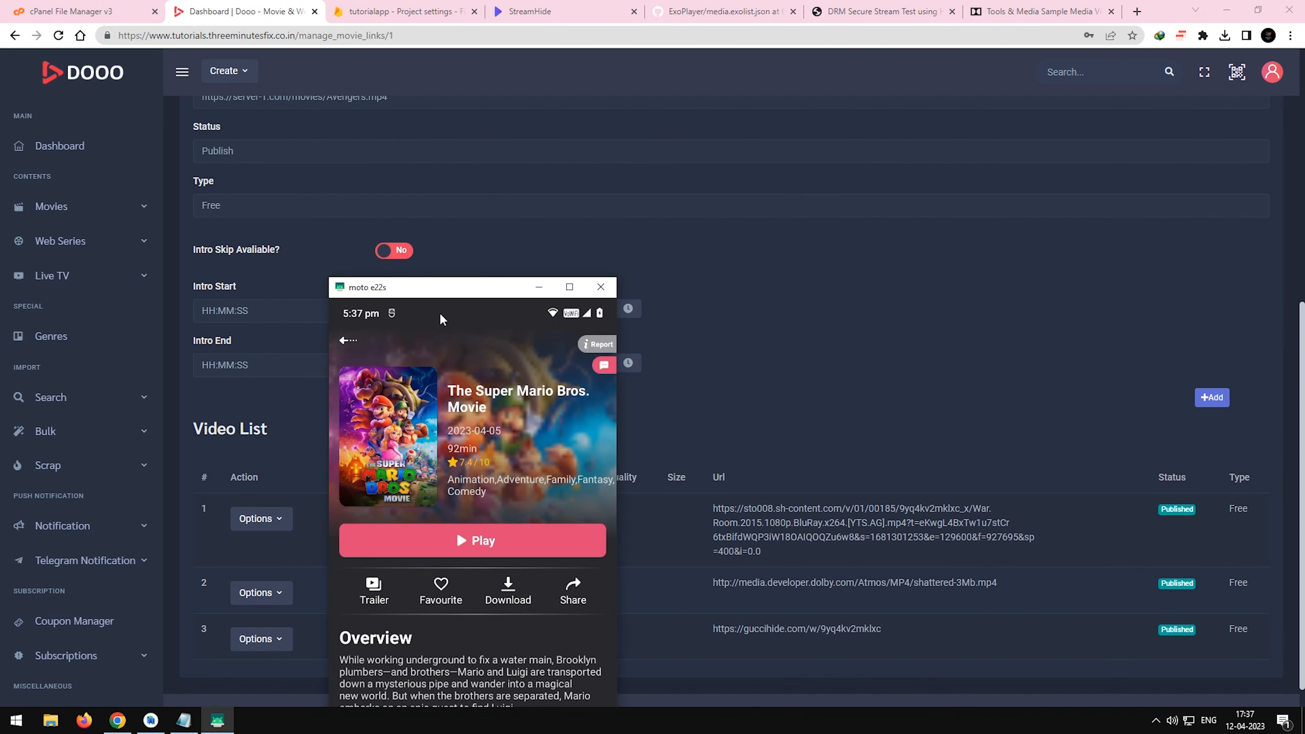
drag(443, 294, 159, 1)
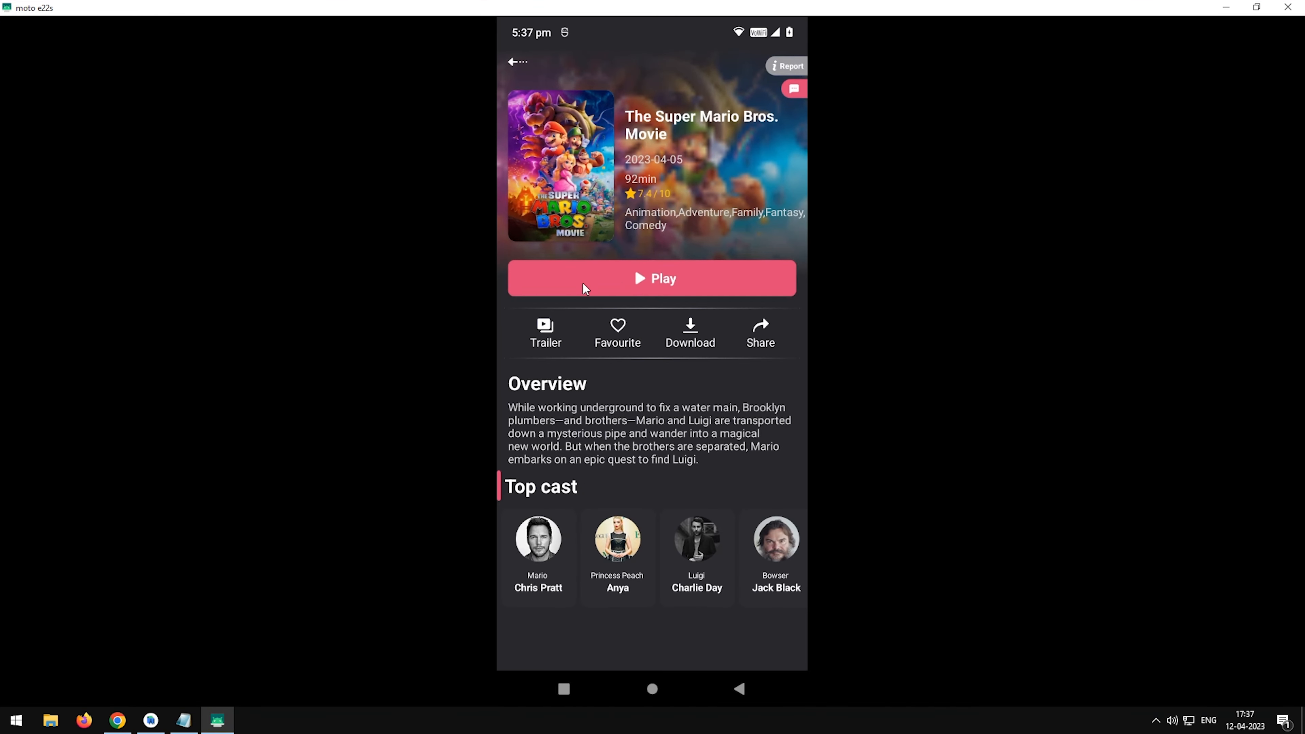
click(684, 283)
click(681, 506)
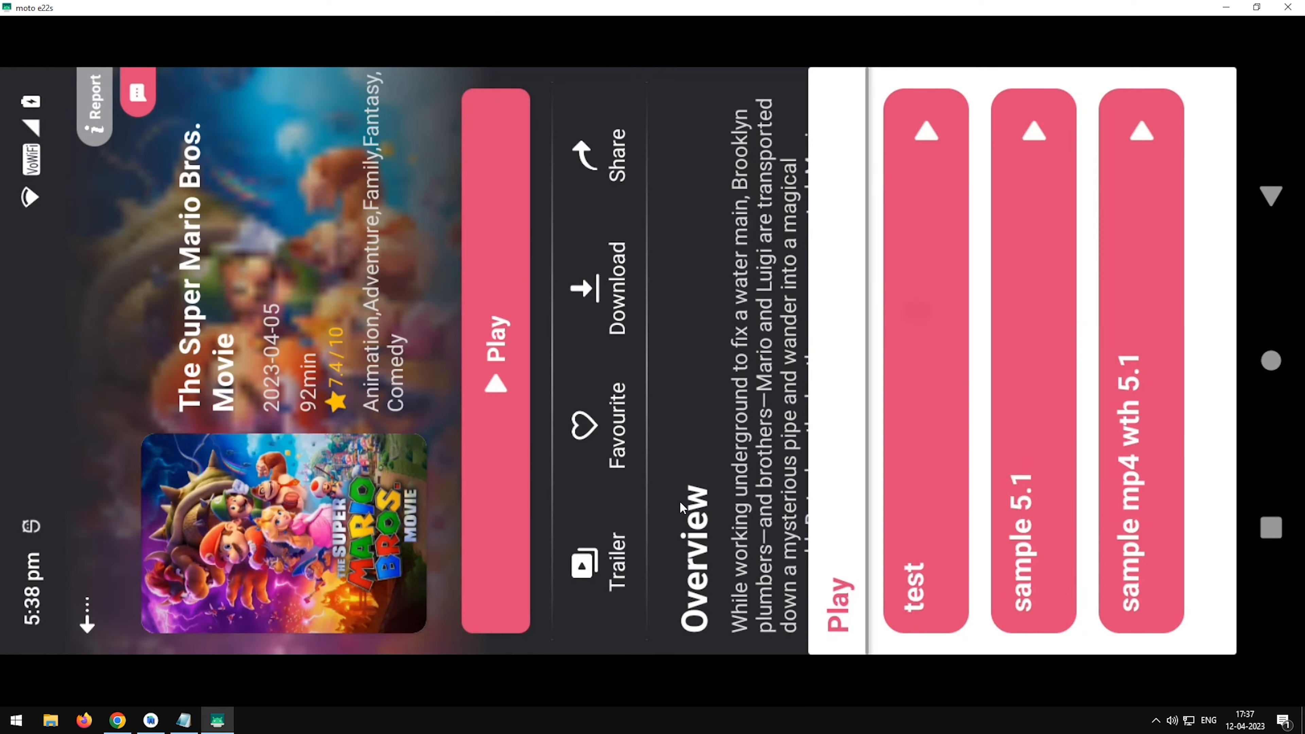
click(745, 449)
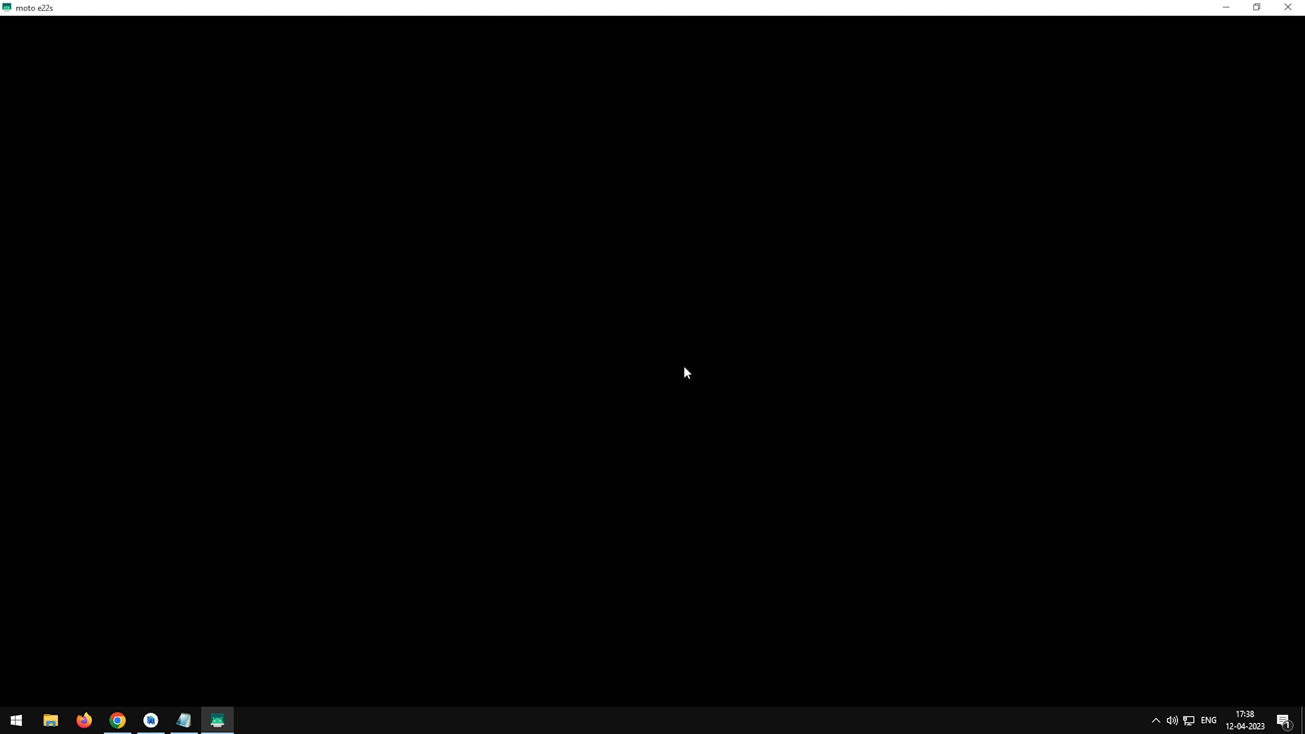
Select the 5.1 surround sound, 0.22 Mbps audio track for the playing video and apply it.
click(641, 465)
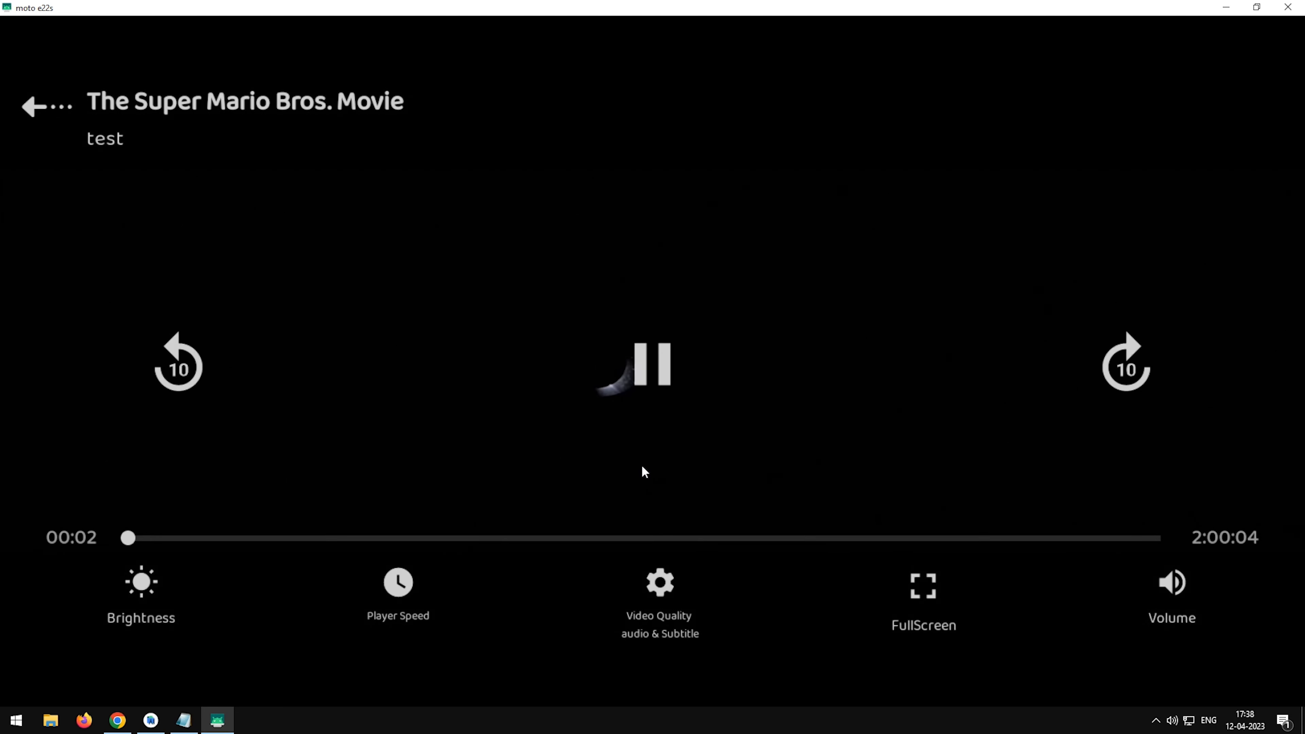
click(646, 579)
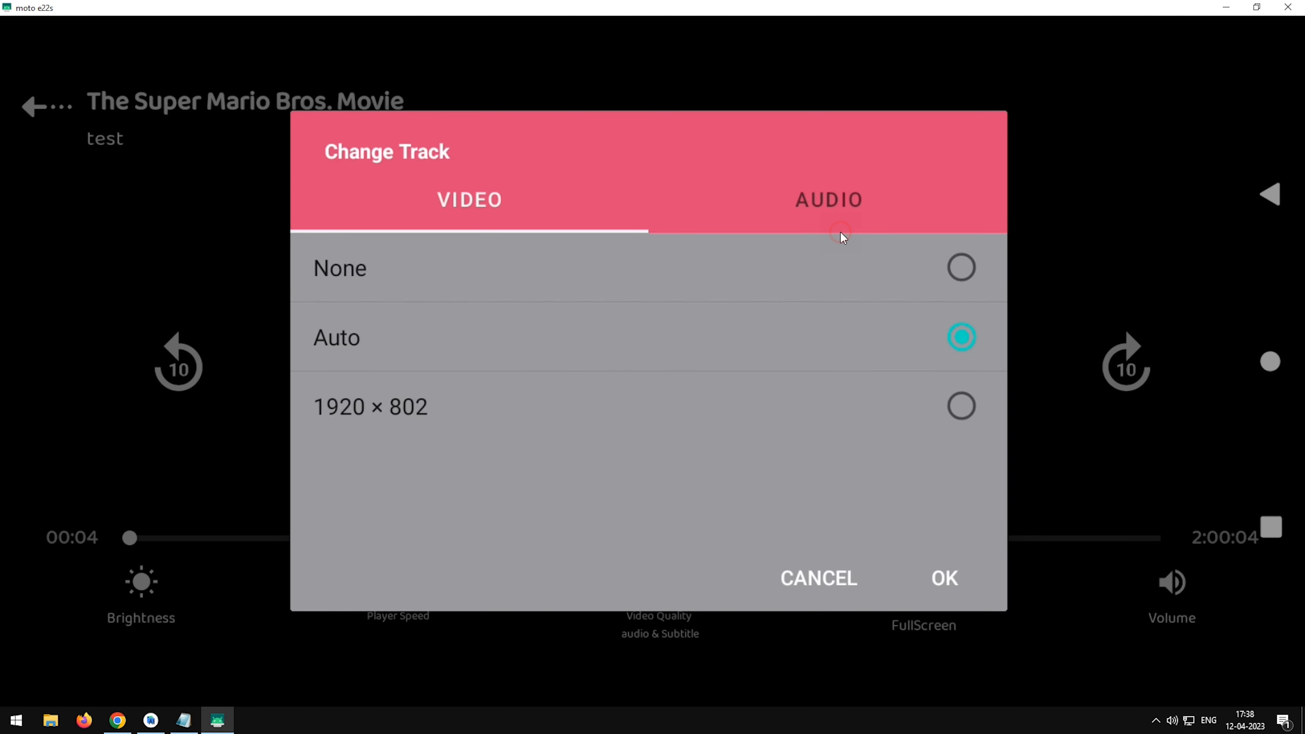
click(841, 233)
click(613, 411)
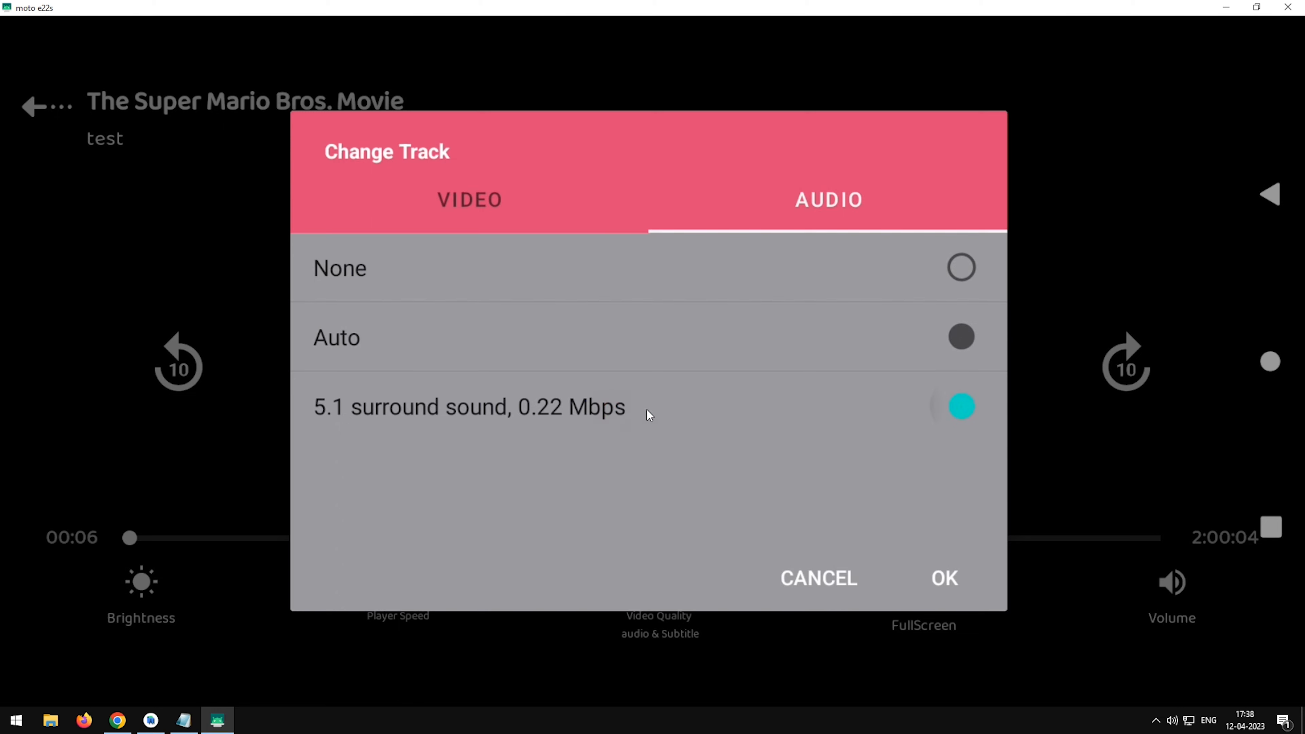
click(936, 587)
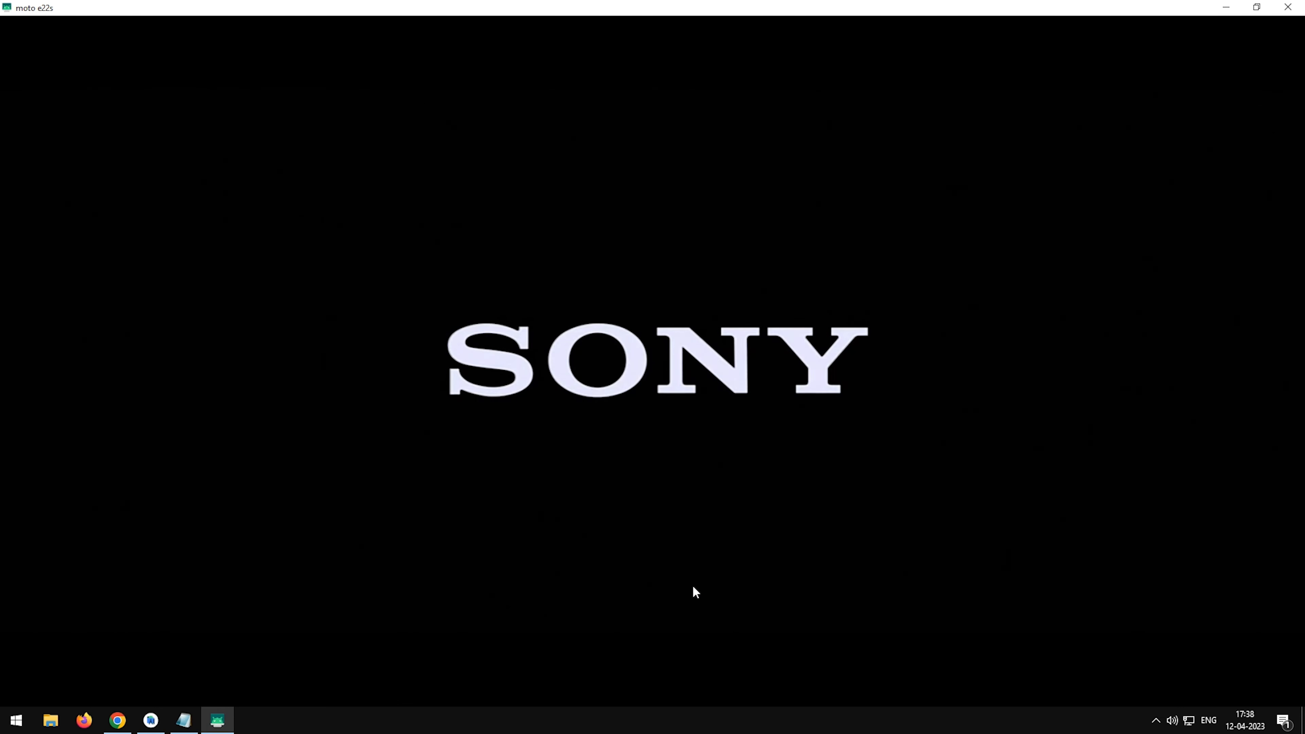
Check the selected audio track and the available video tracks again, leaving the selection unchanged.
click(656, 588)
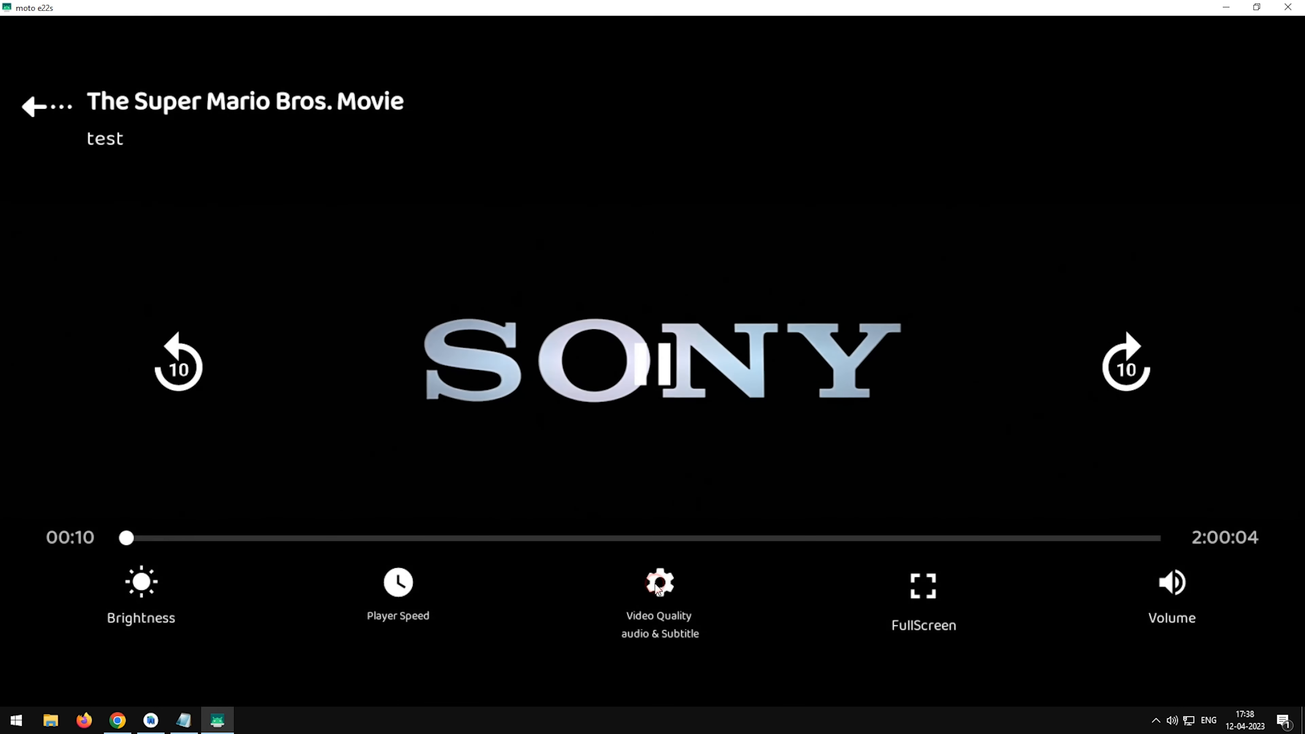
click(659, 584)
click(807, 223)
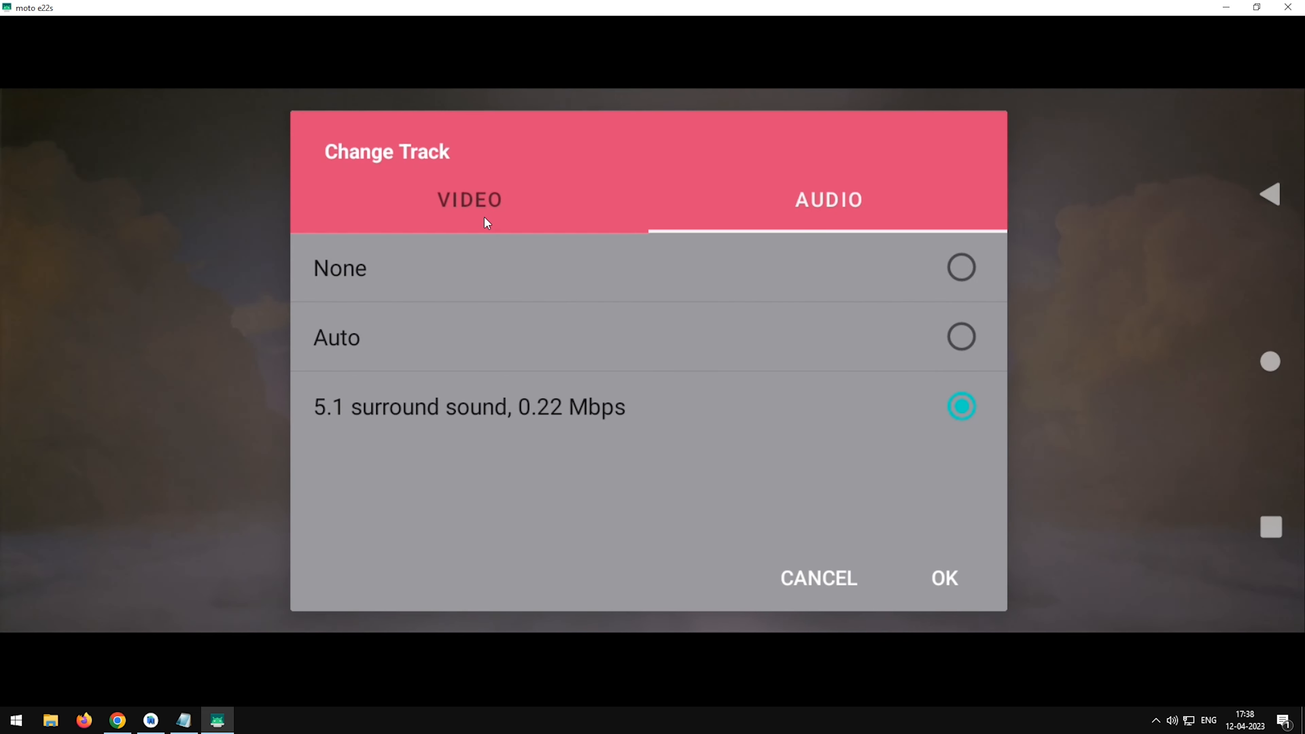
click(486, 218)
click(821, 591)
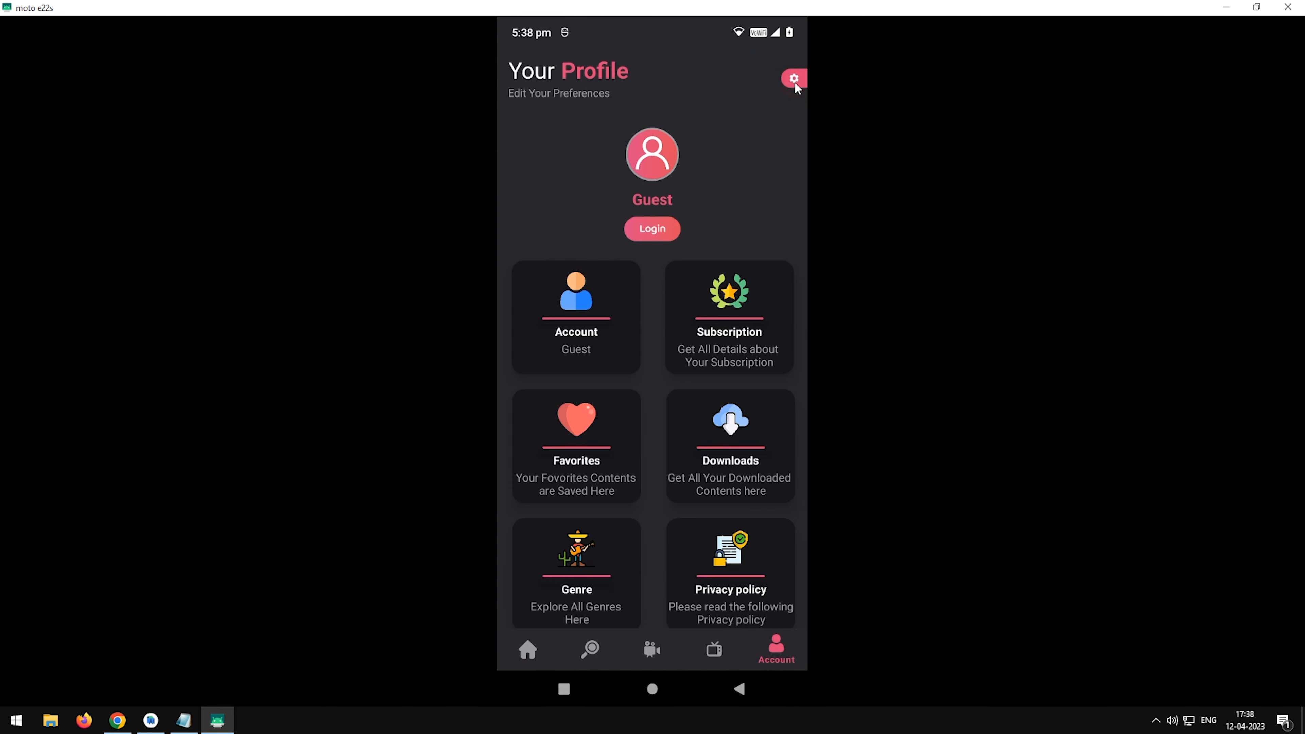
Open the mobile app's profile settings and review the notification, network and player options.
click(793, 80)
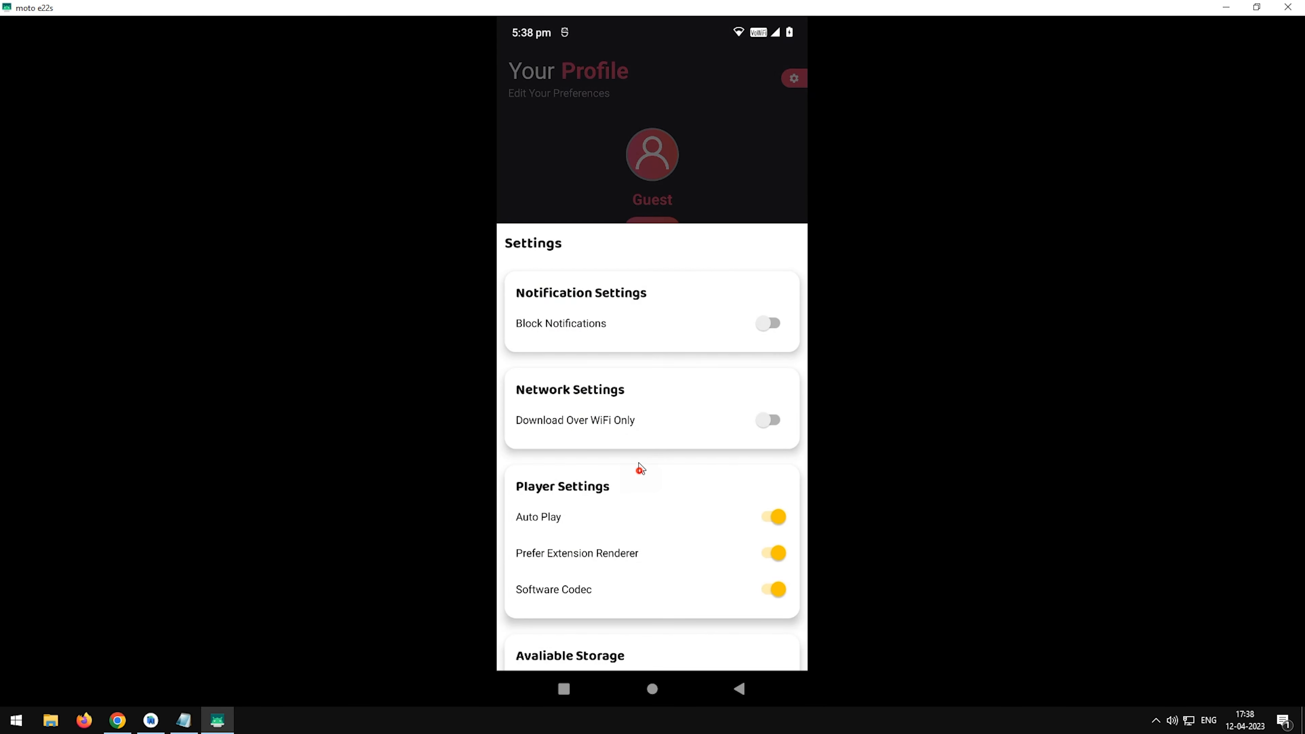
drag(640, 466, 666, 253)
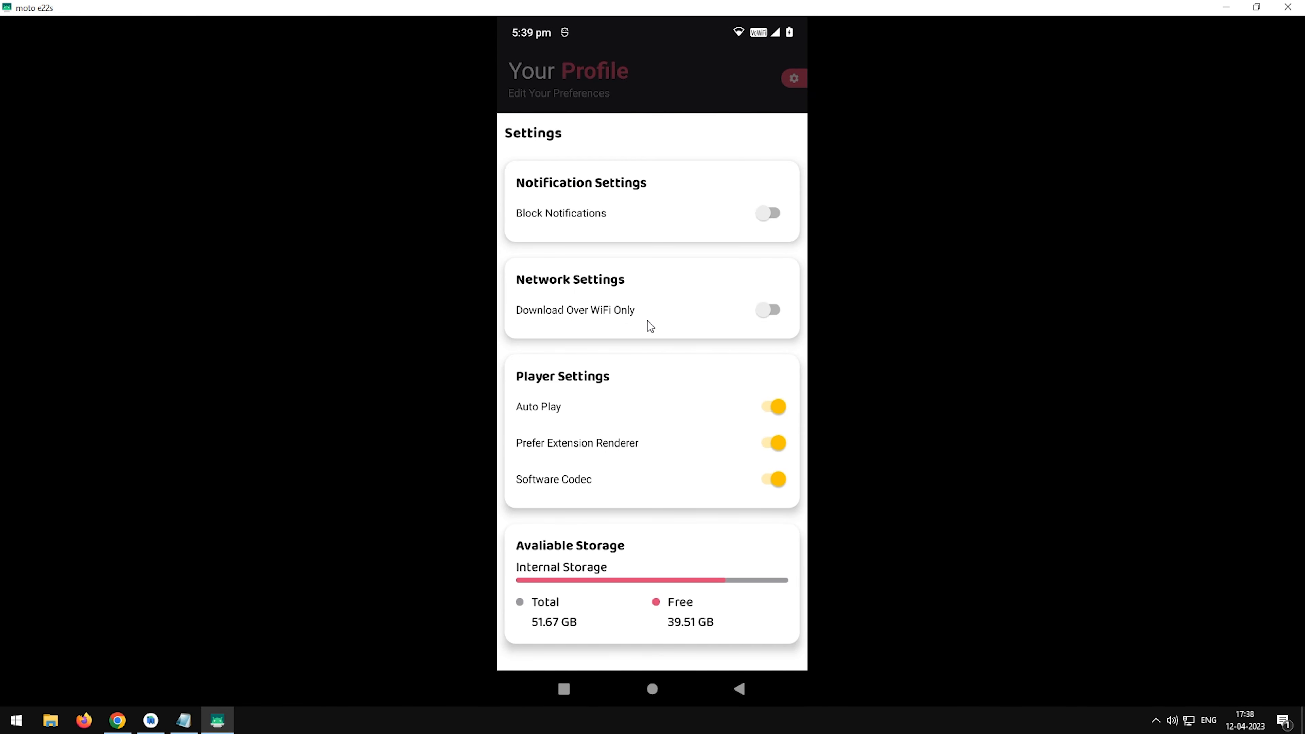
click(763, 228)
click(768, 217)
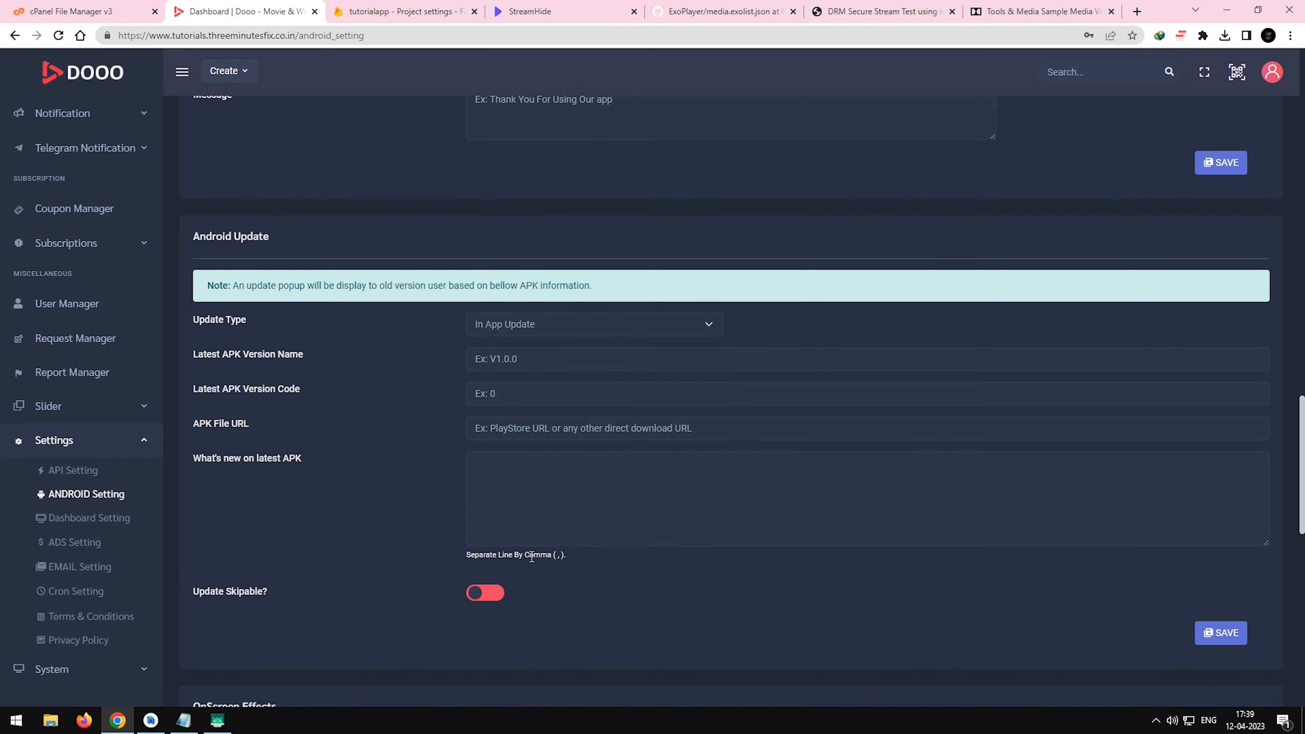
Enter a new pin lock code in the admin panel's Android settings, enable the pin lock, and save.
scroll(532, 559, down, 10)
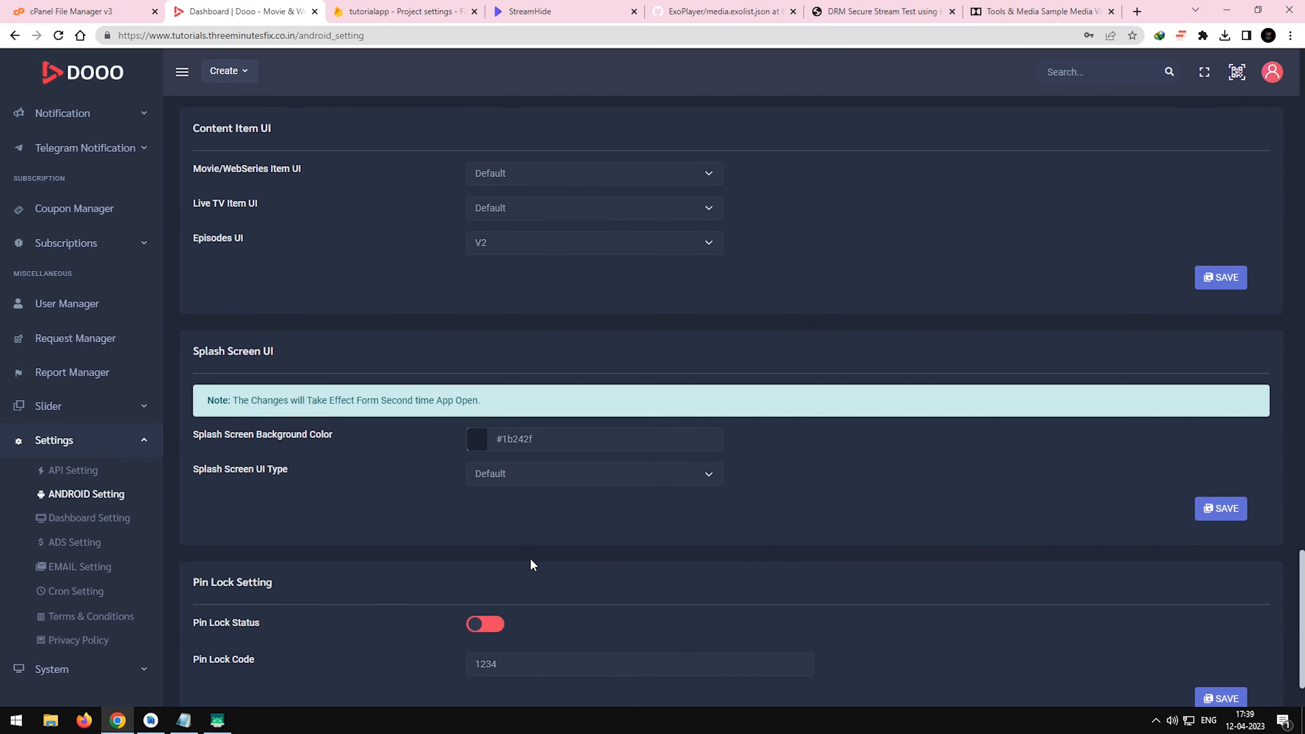
scroll(531, 564, down, 2)
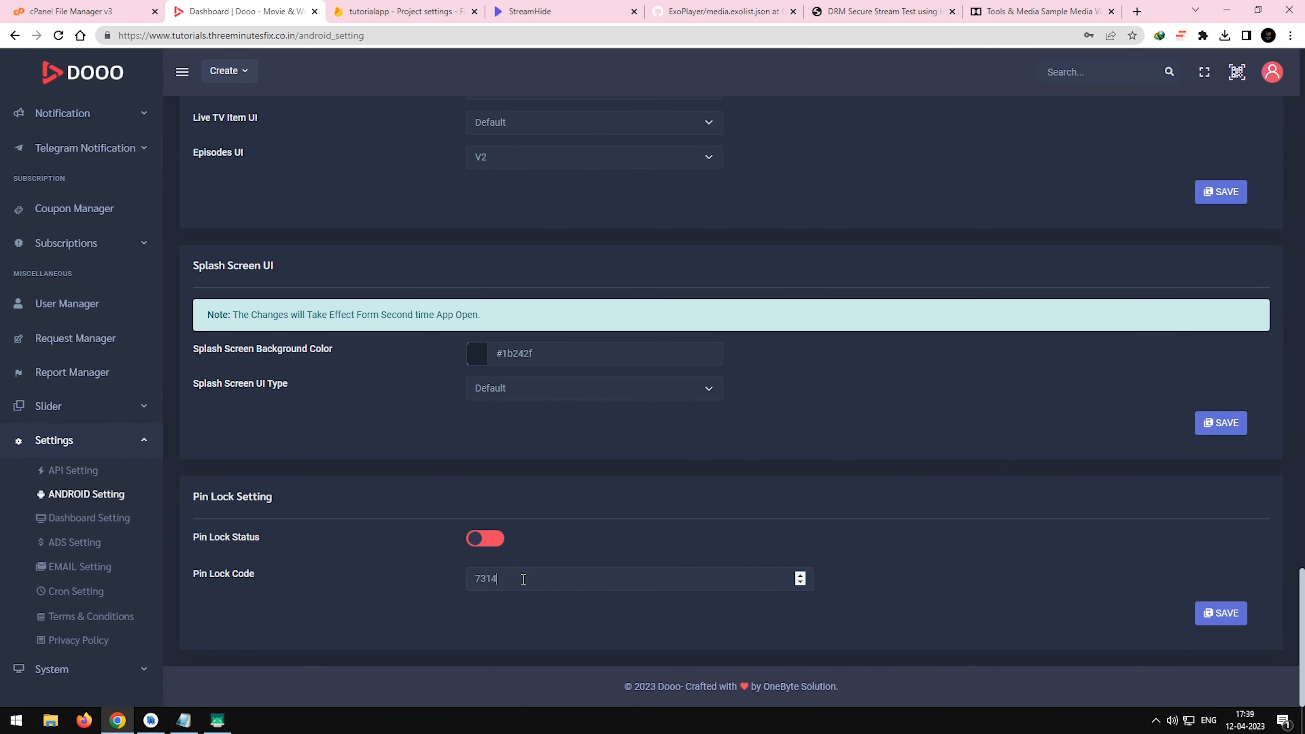
click(475, 540)
click(1232, 615)
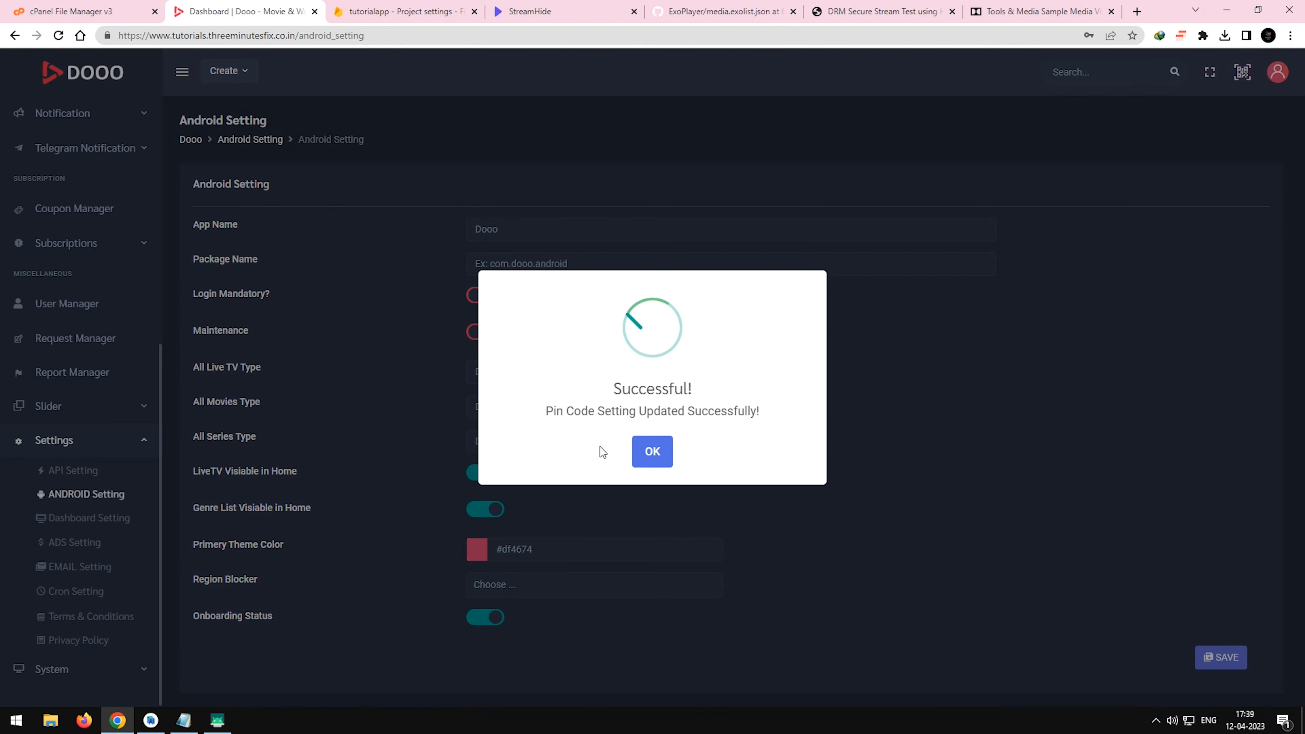
click(648, 455)
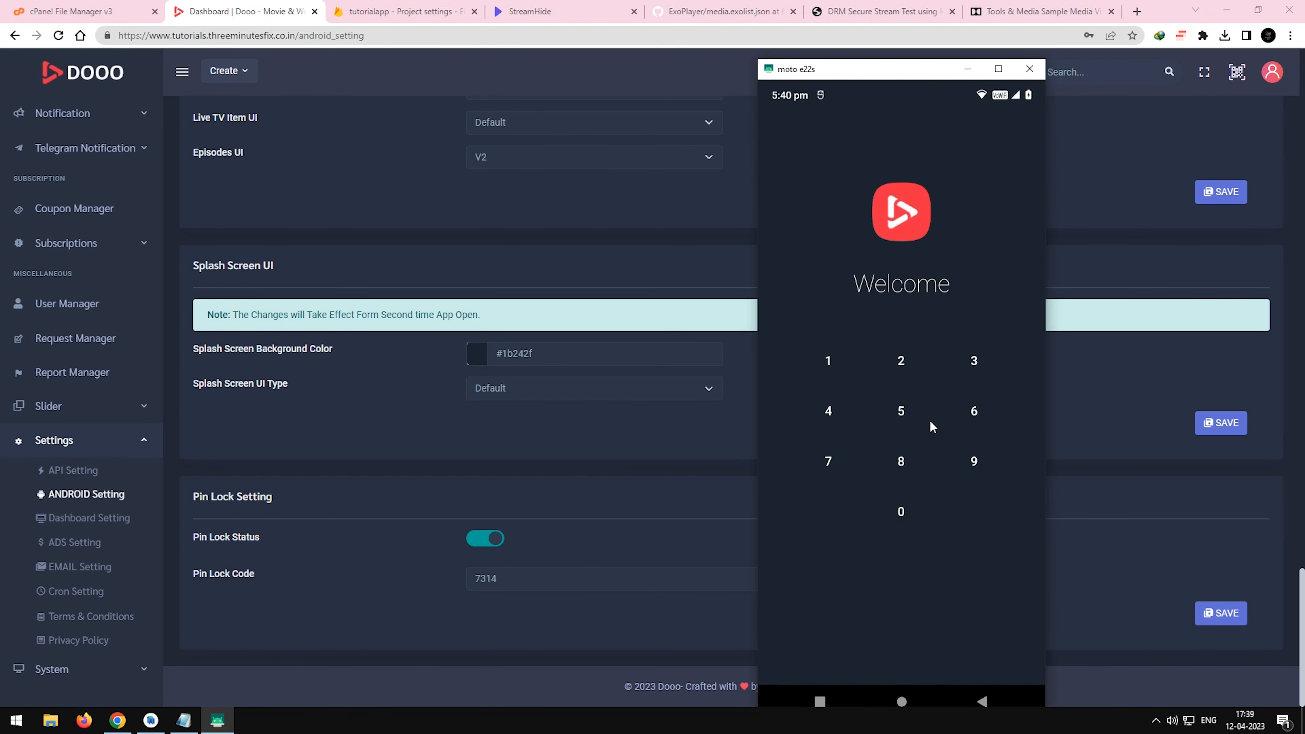
Unlock the app on the mirrored phone by entering the pin lock code.
click(828, 459)
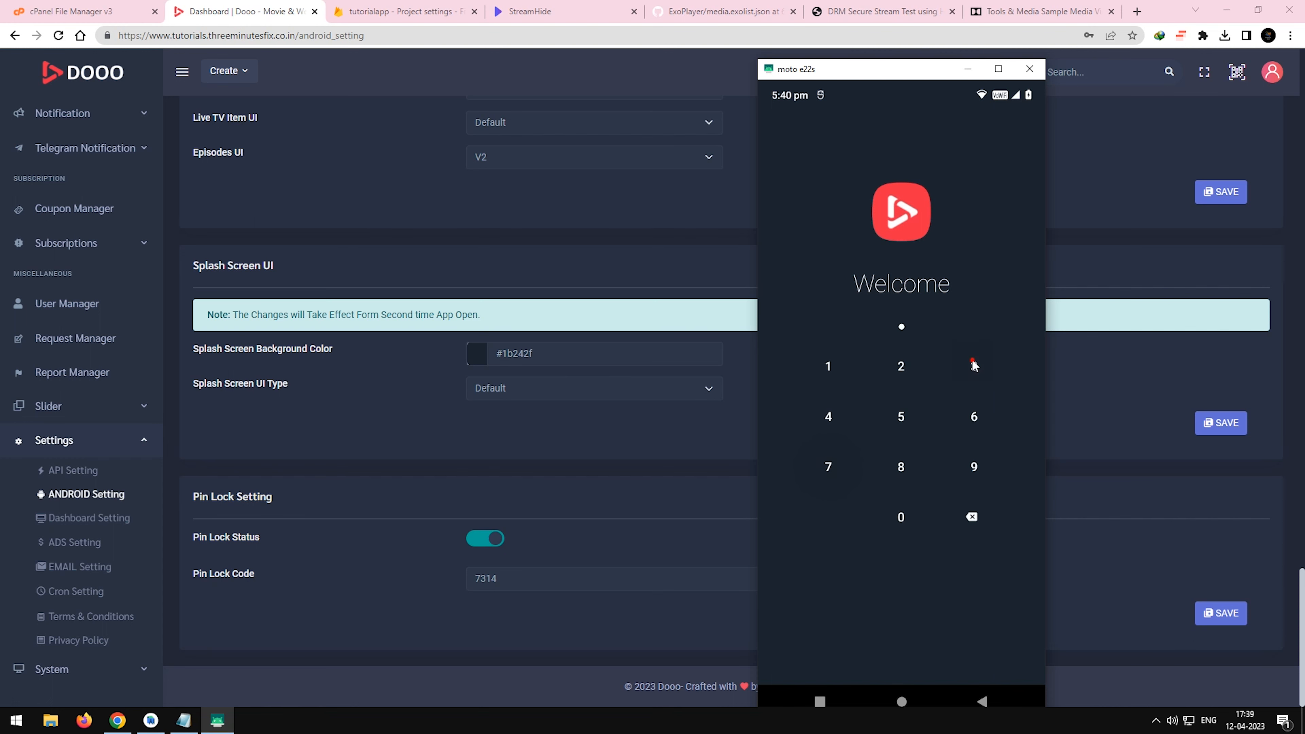
click(827, 417)
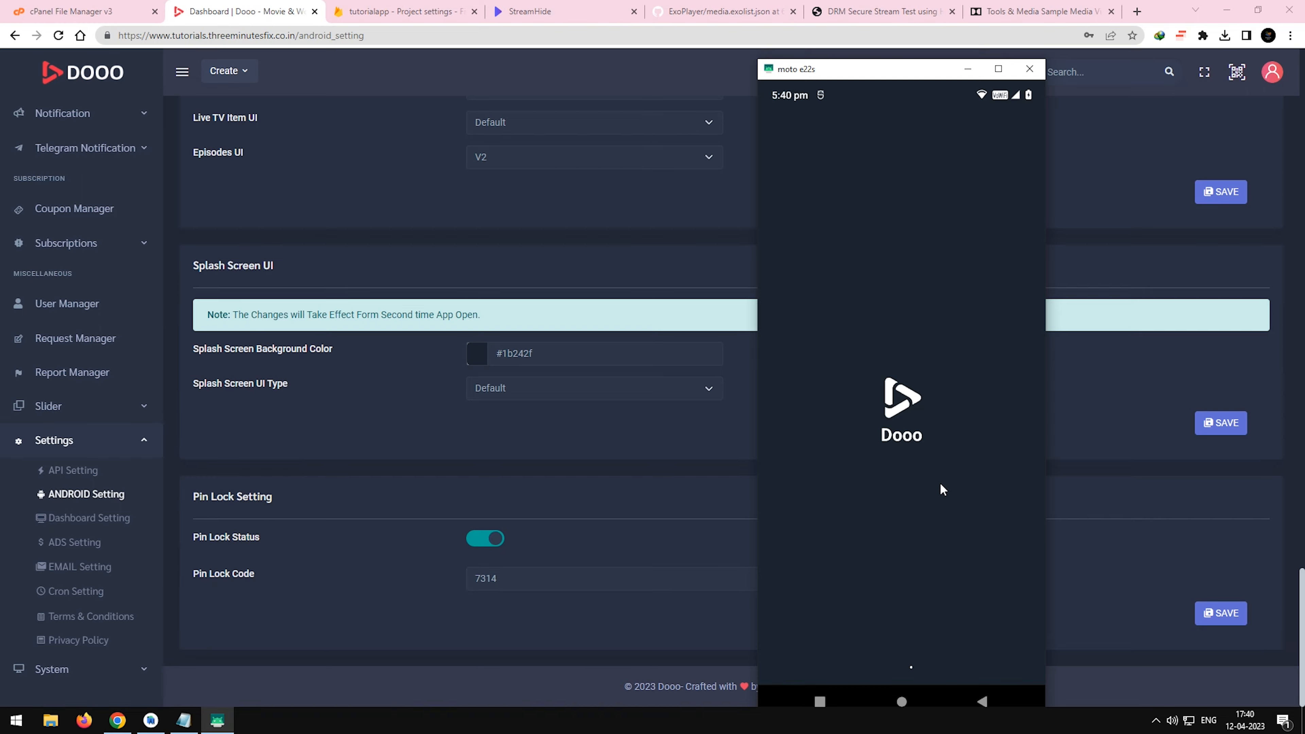
Clear the default value of the SERVER_URL parameter in the Firebase Remote Config and save it.
click(97, 158)
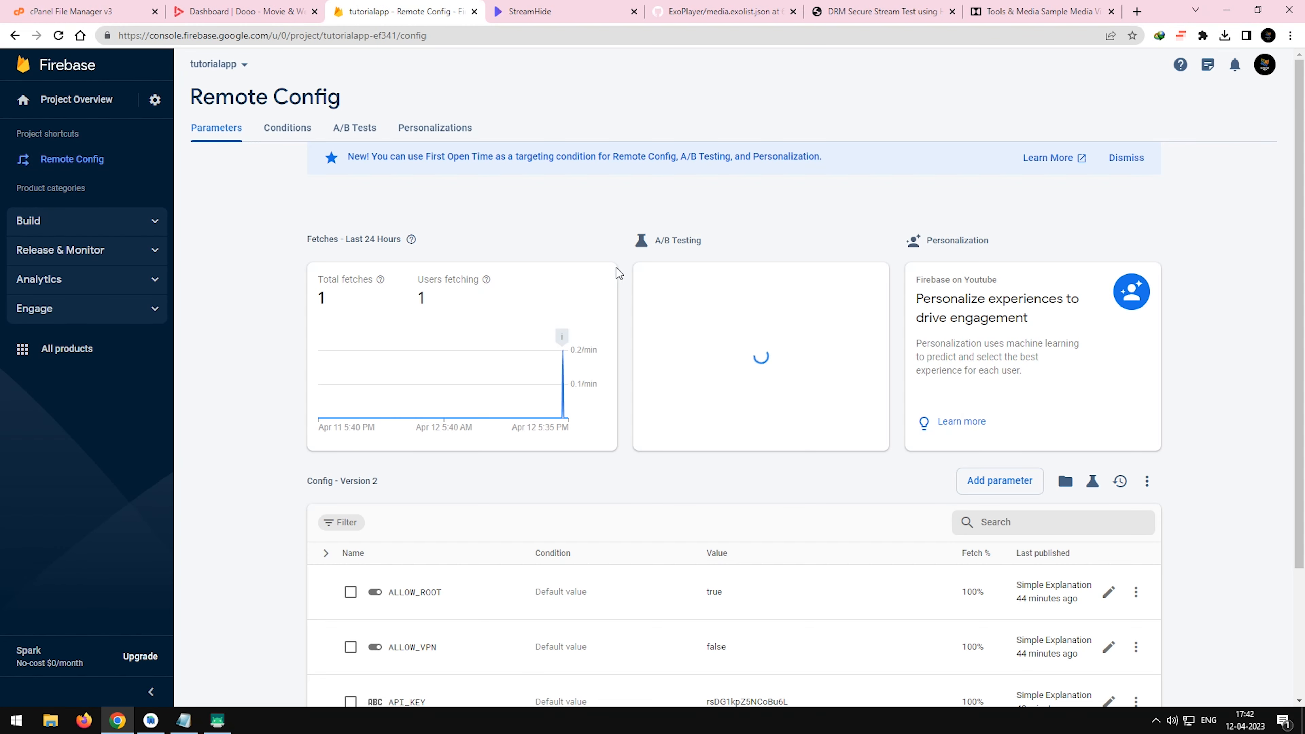
scroll(720, 334, down, 3)
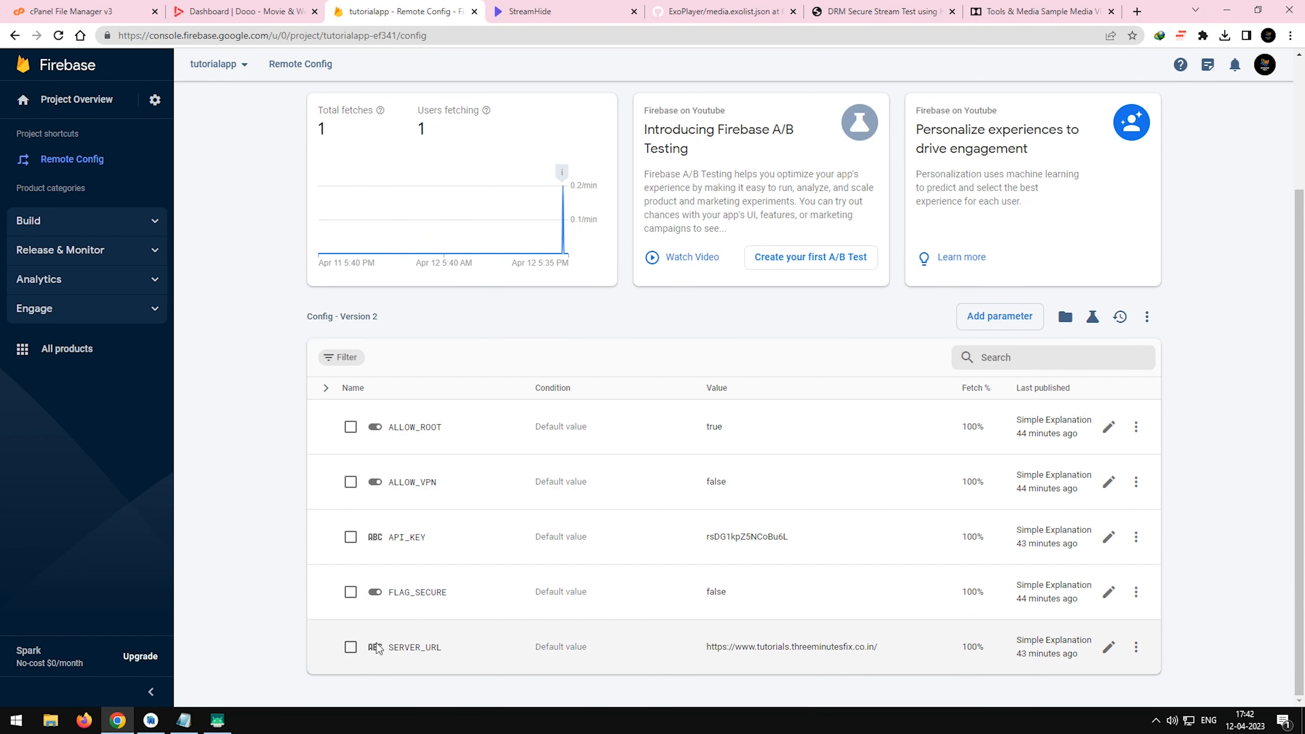
click(1109, 647)
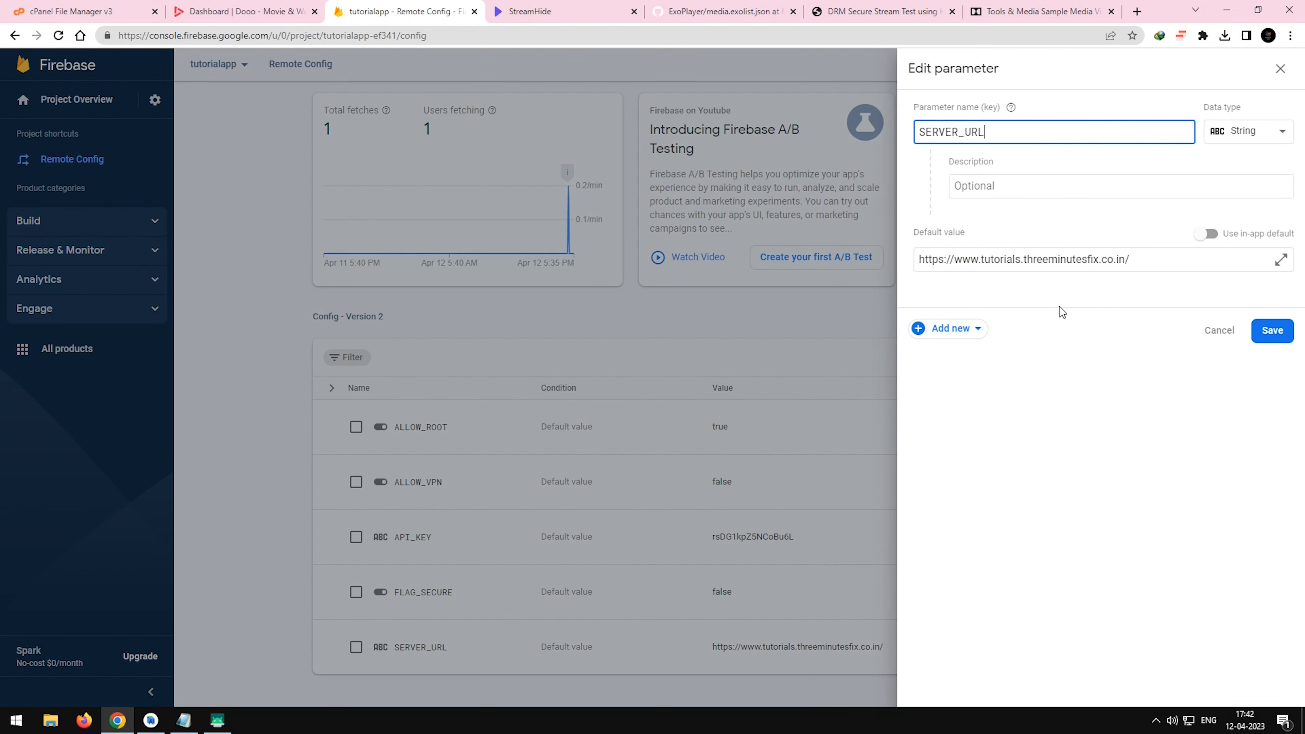
triple_click(1157, 260)
key(BackSpace)
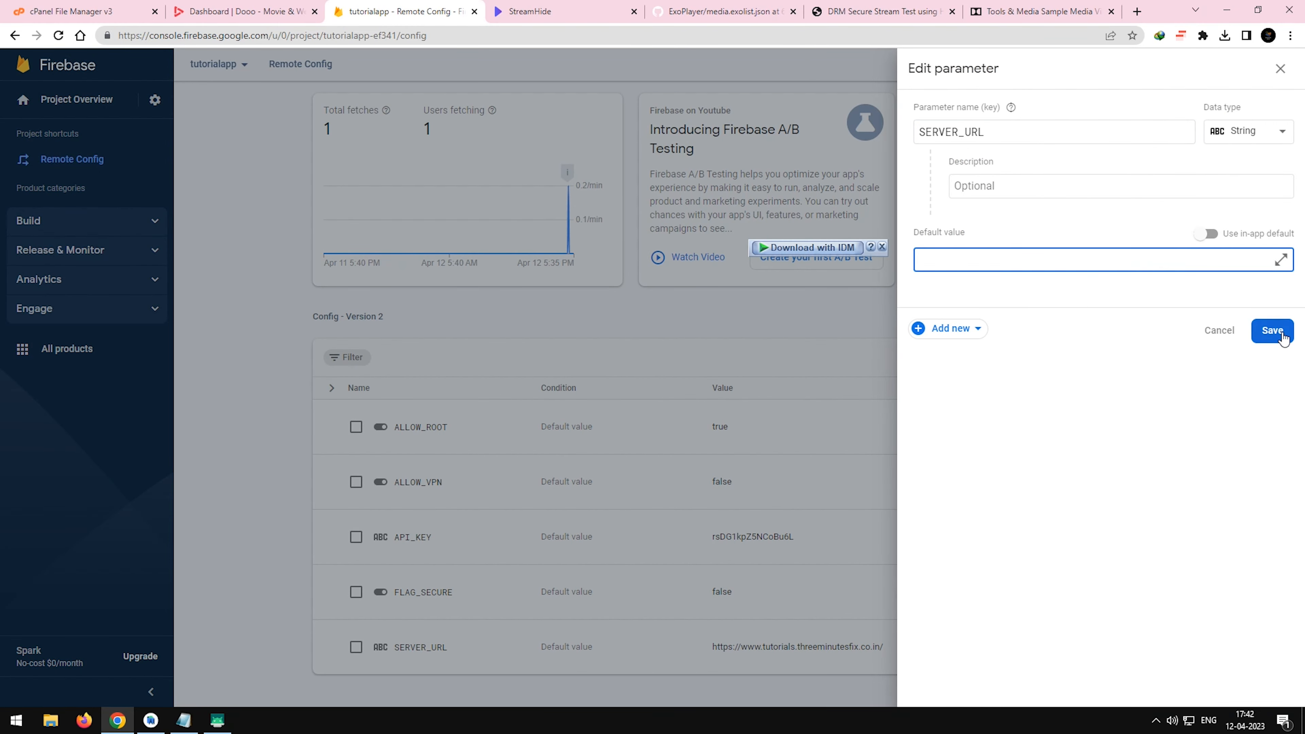
click(1272, 330)
Publish the pending Remote Config changes.
scroll(1122, 326, up, 3)
click(1110, 160)
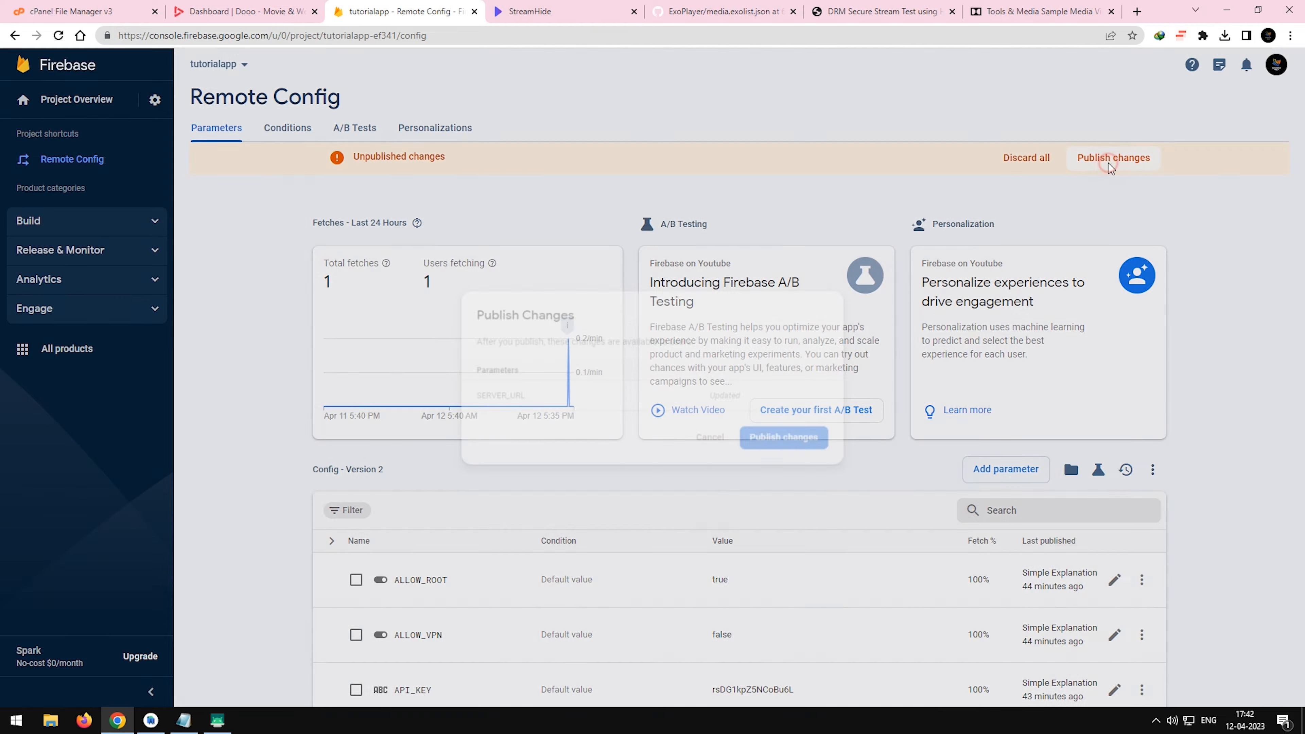
click(789, 445)
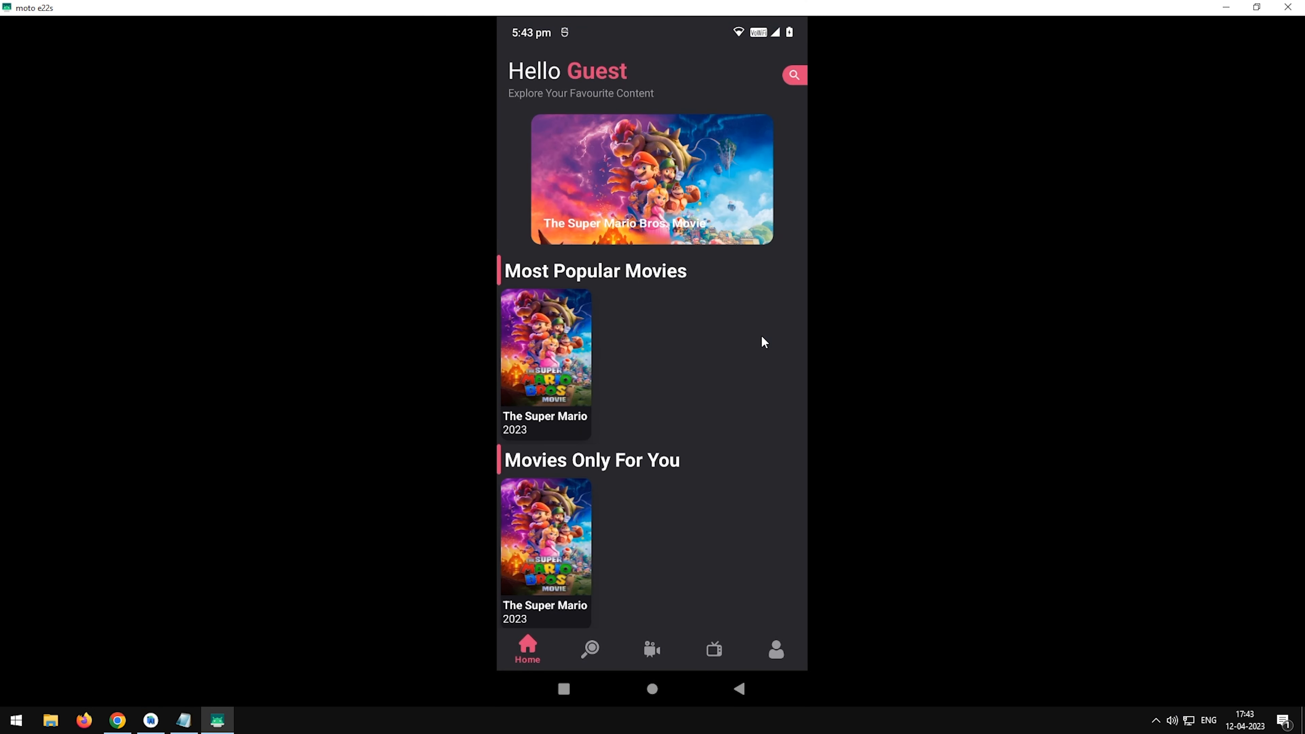
Close the running Dooo app on the phone and clear its storage from the app info page.
click(563, 689)
drag(626, 437, 656, 341)
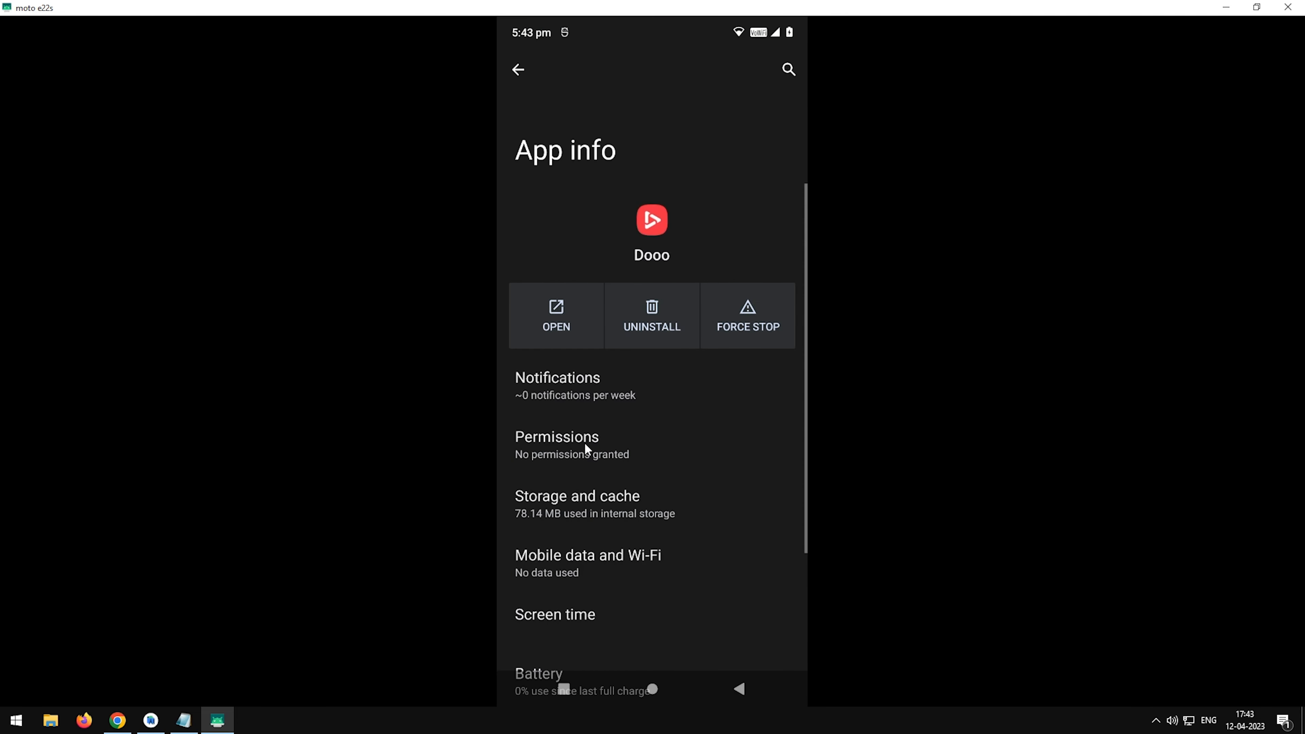
click(577, 493)
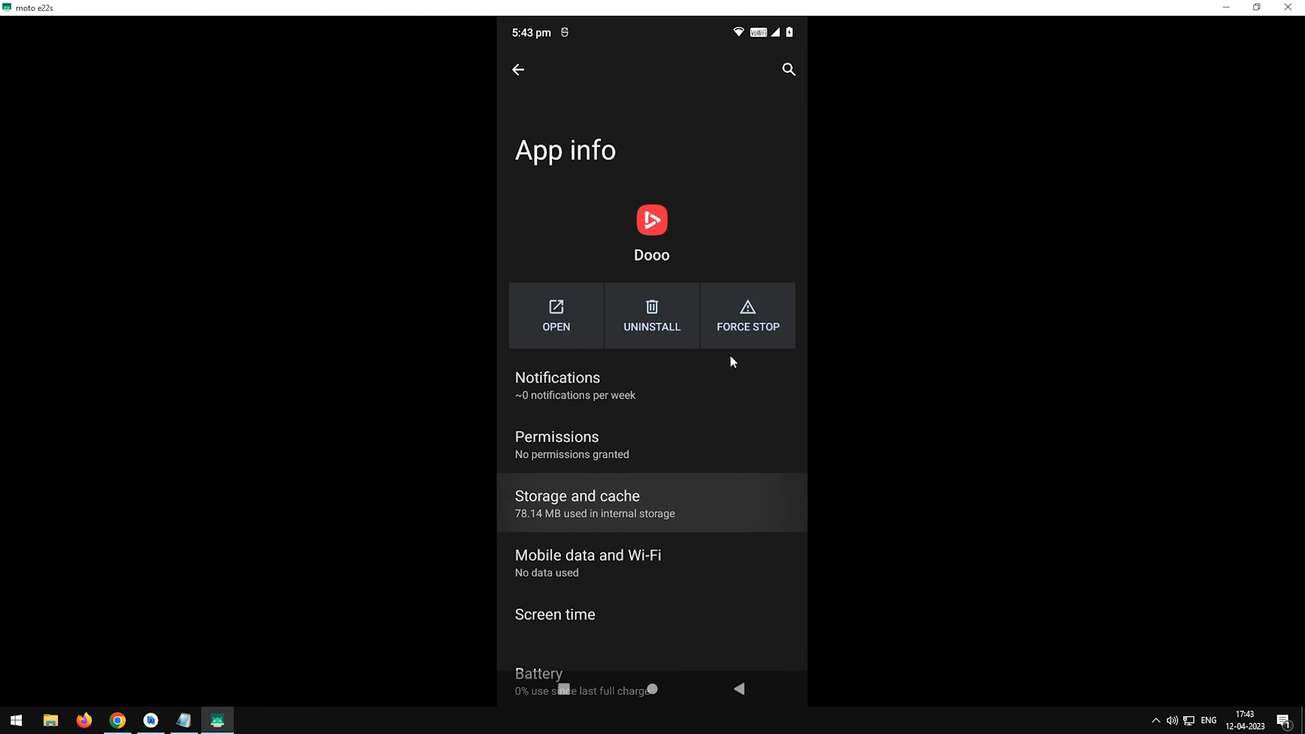
click(597, 342)
click(754, 402)
Dismiss the phone's recent apps and relaunch Dooo from the app drawer.
click(559, 690)
drag(666, 422, 704, 278)
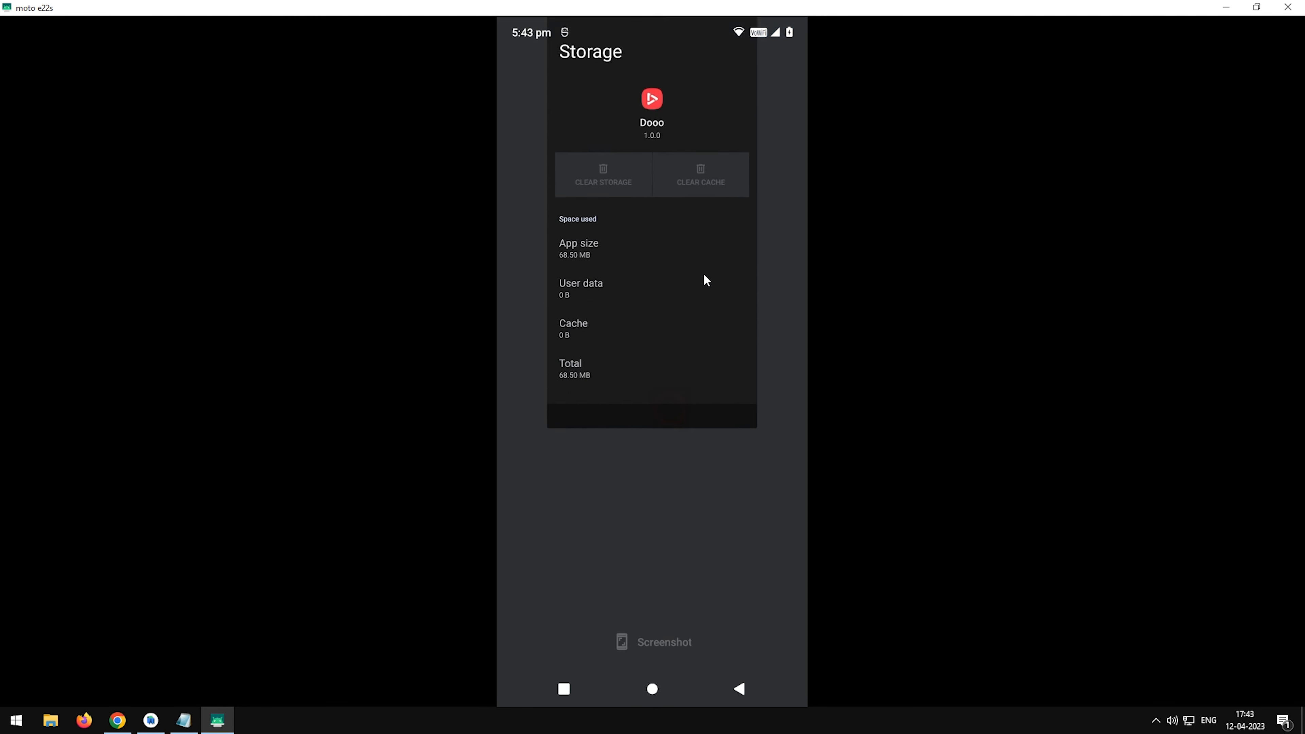
drag(702, 384, 728, 176)
drag(676, 366, 709, 195)
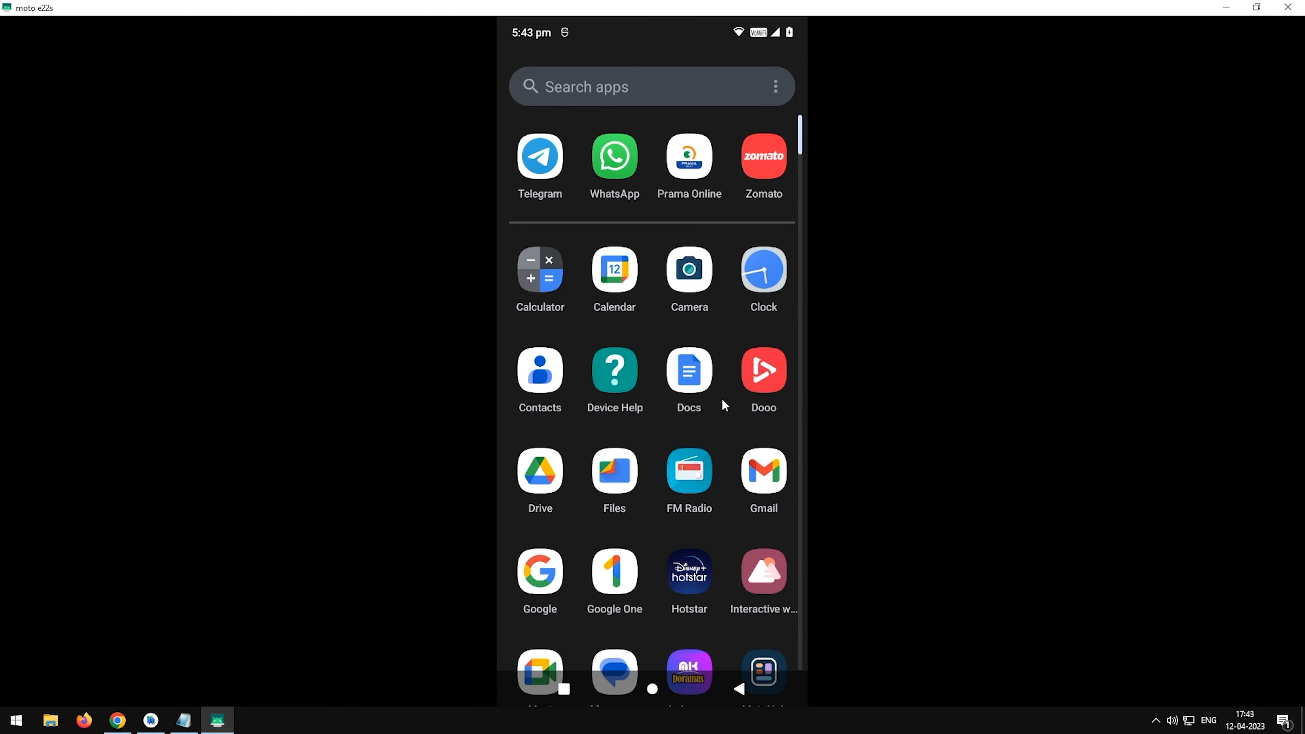
click(749, 375)
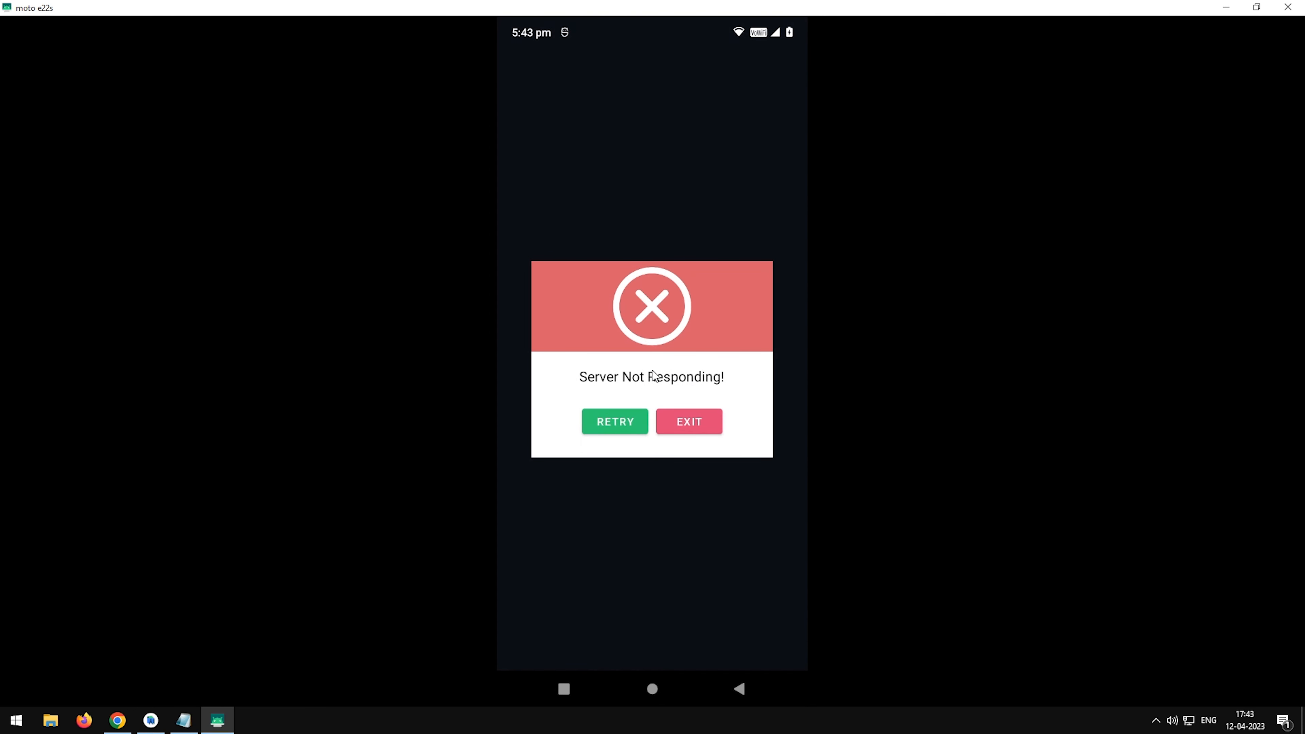
Retry the server connection in the Dooo app, and exit the app.
click(636, 432)
click(679, 422)
click(664, 405)
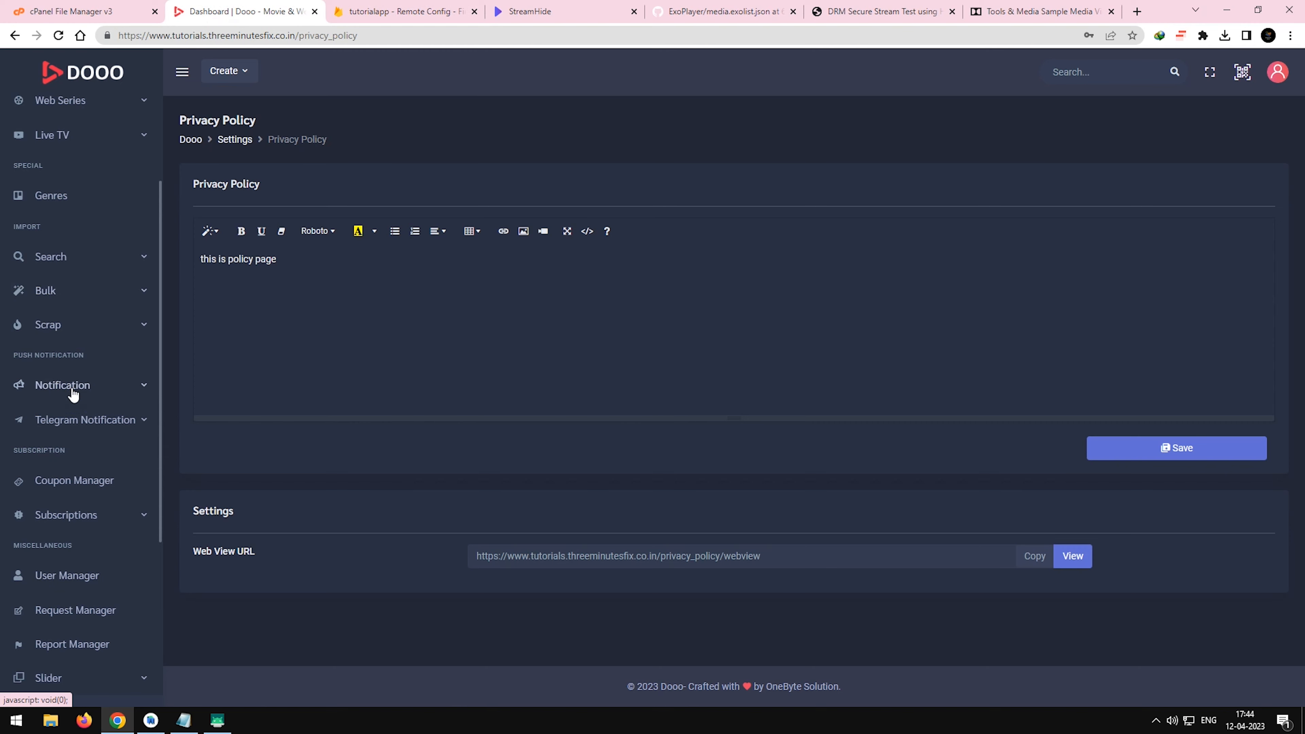
Open the admin panel's push notification settings, and find and open the OneSignal website with a web search for onesignal.
click(72, 389)
click(62, 538)
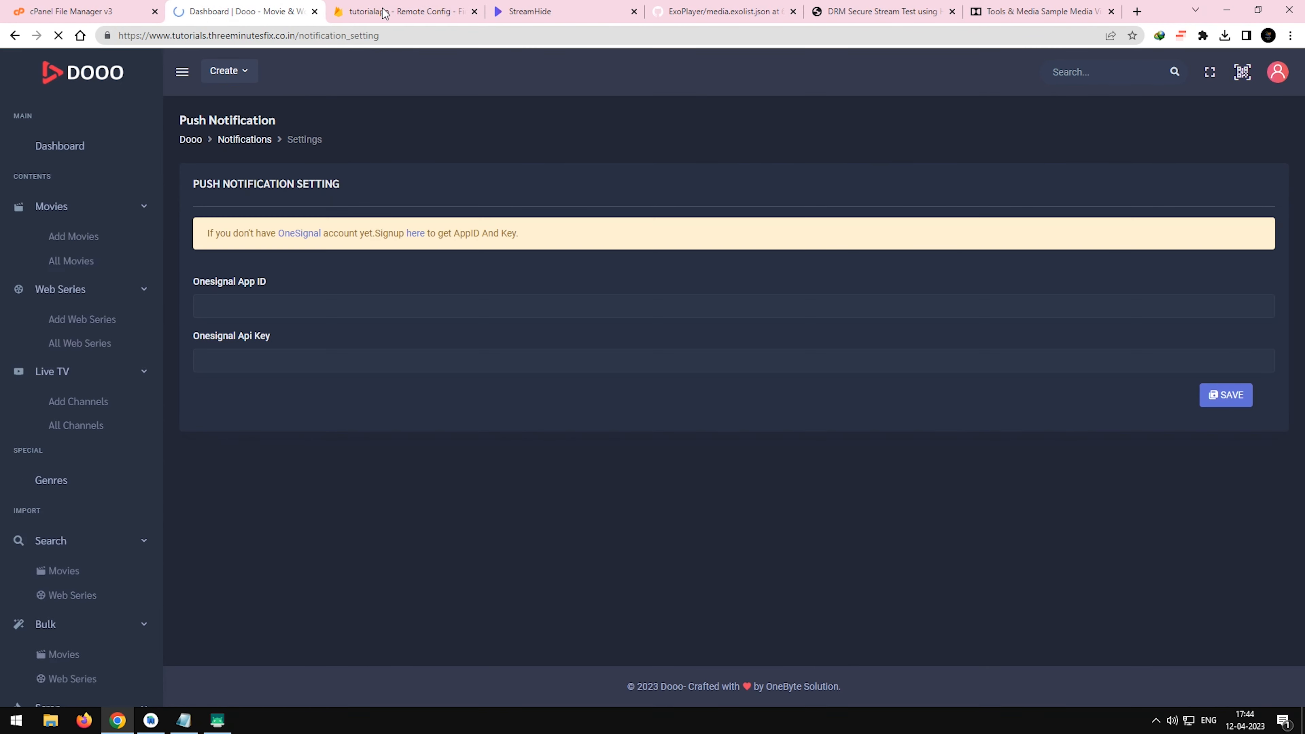
click(519, 11)
click(499, 34)
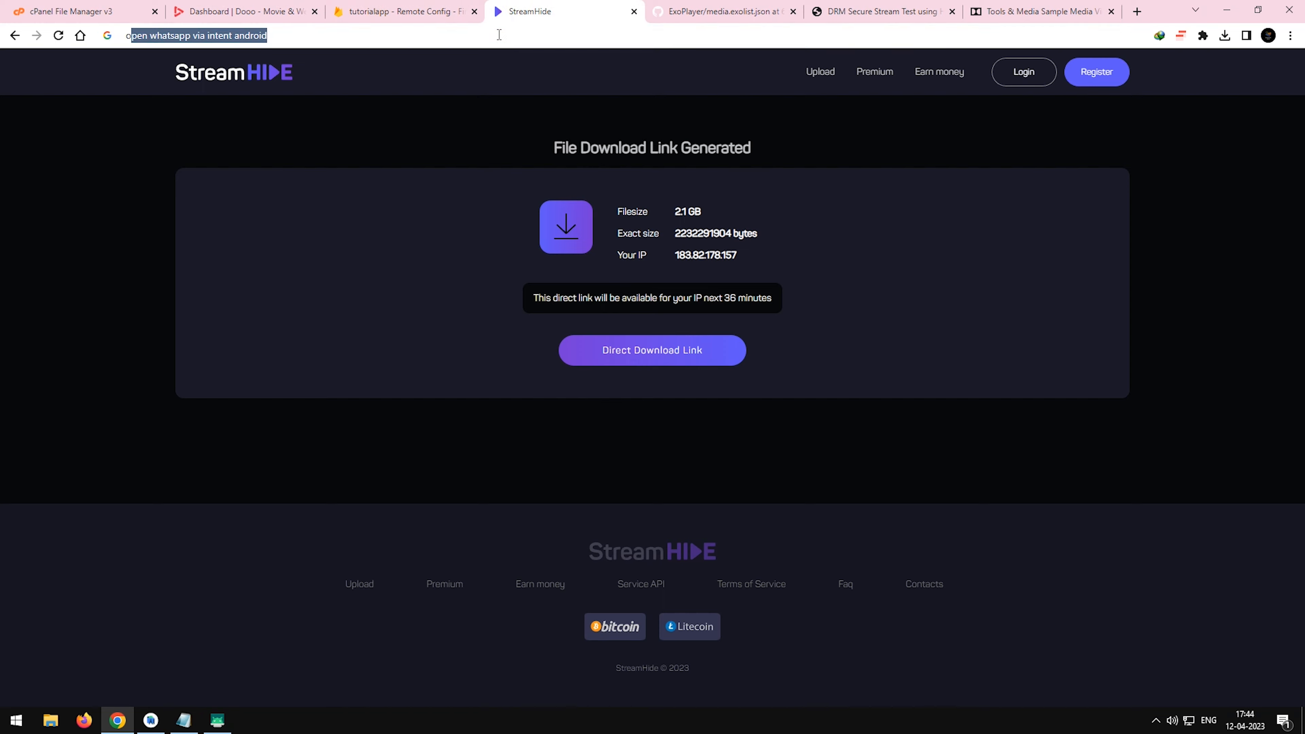
text(onesignal)
key(Return)
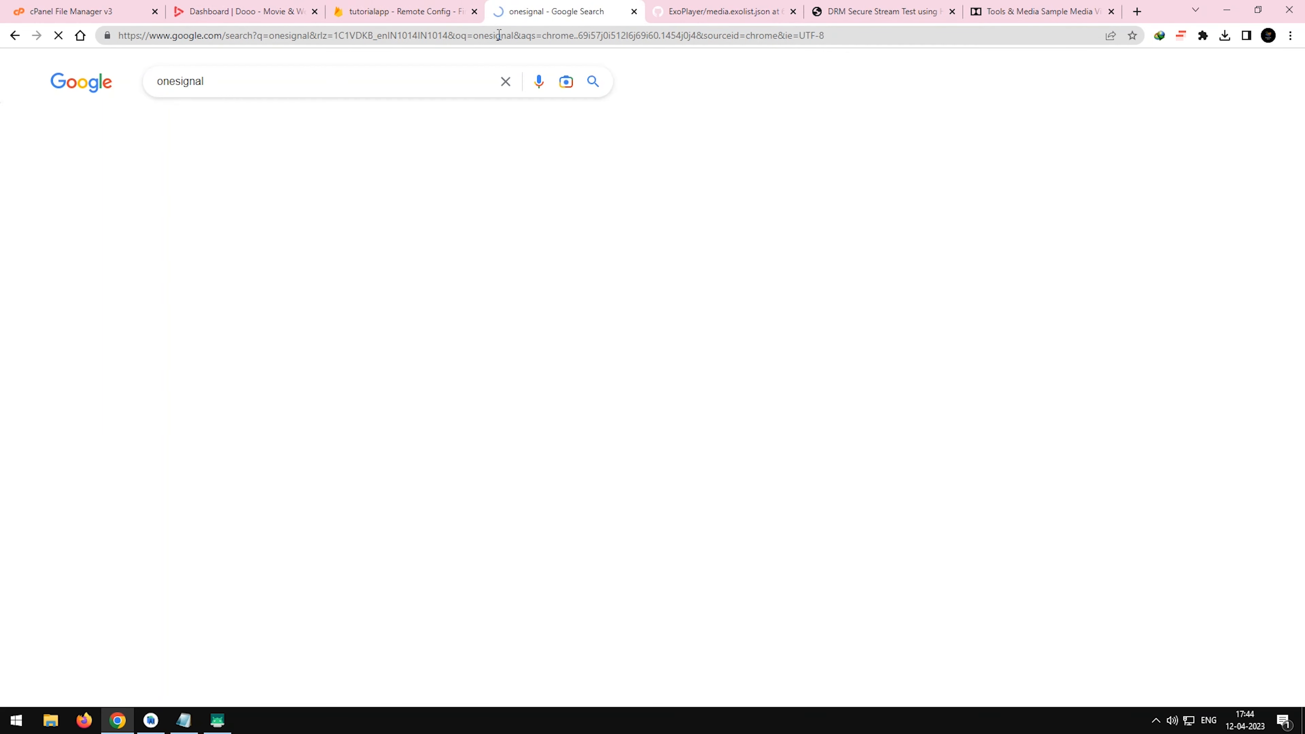
click(271, 210)
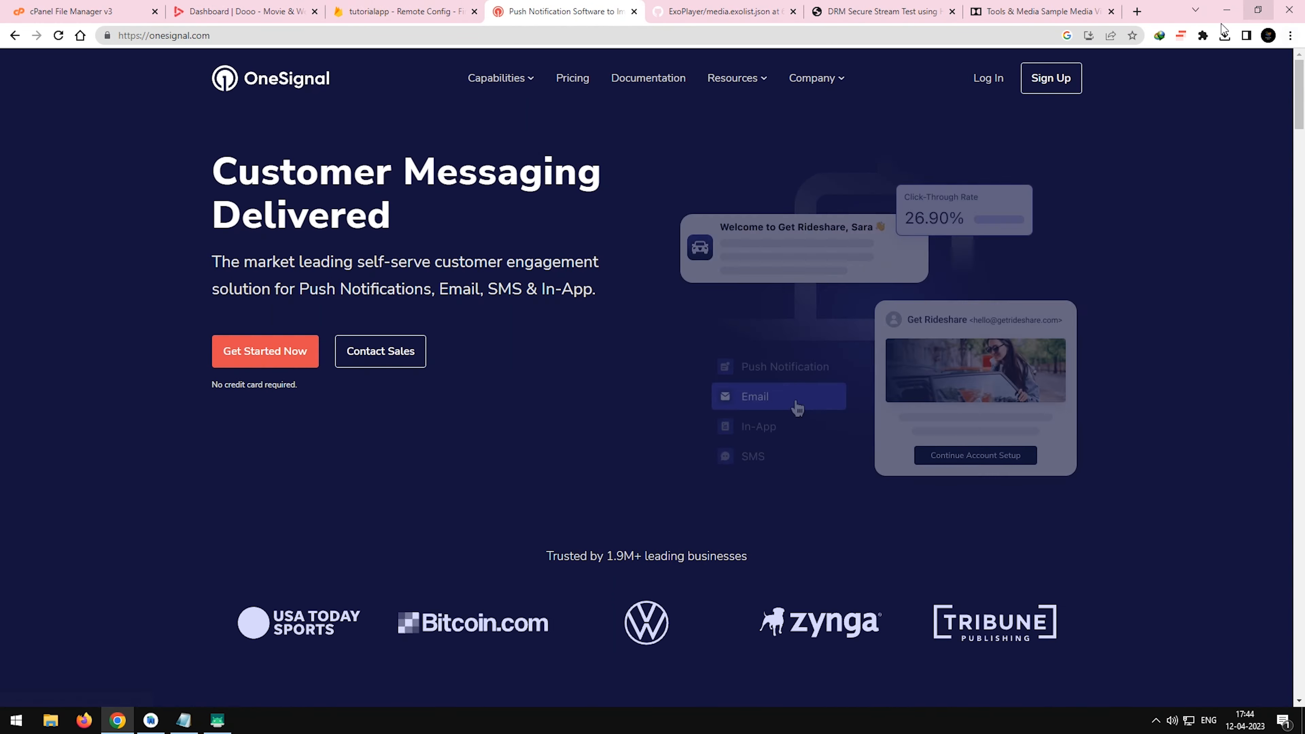
Turn off uBlock Origin for onesignal.com and log in to the OneSignal dashboard.
click(1203, 37)
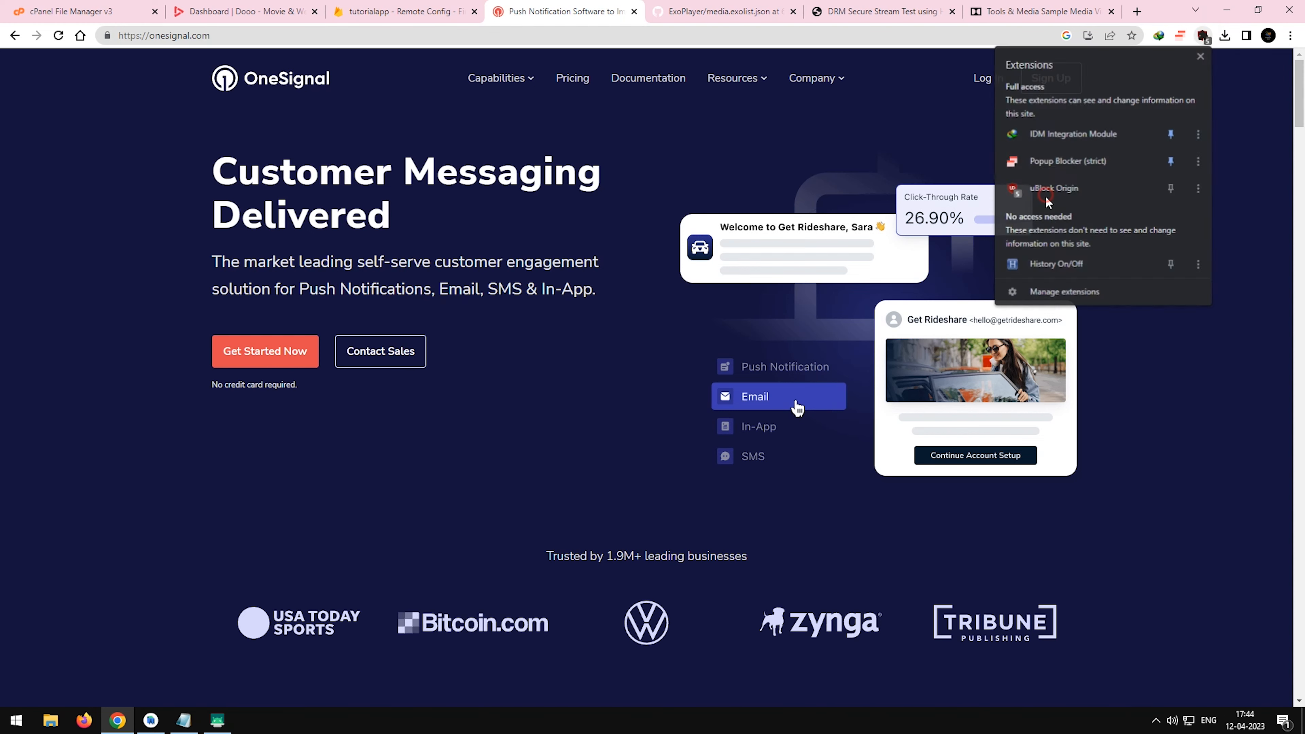
click(1058, 189)
click(1106, 90)
click(1241, 137)
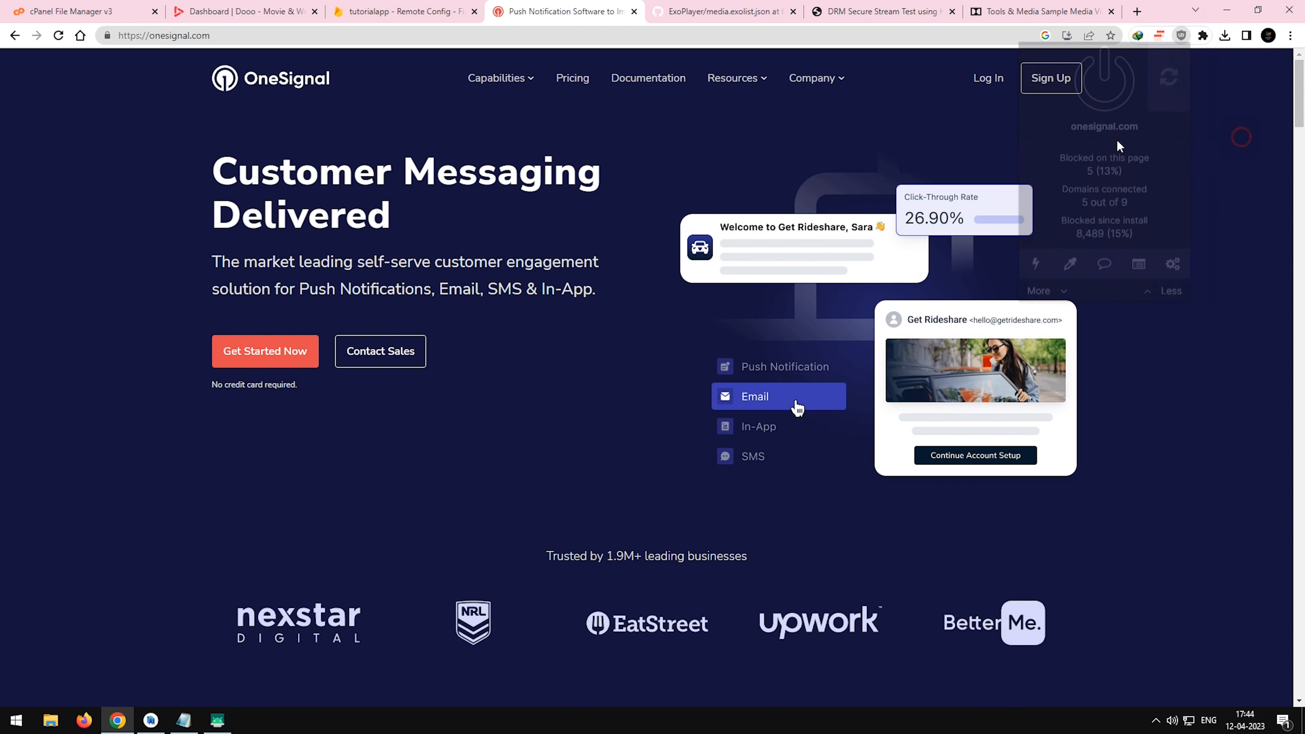
click(986, 80)
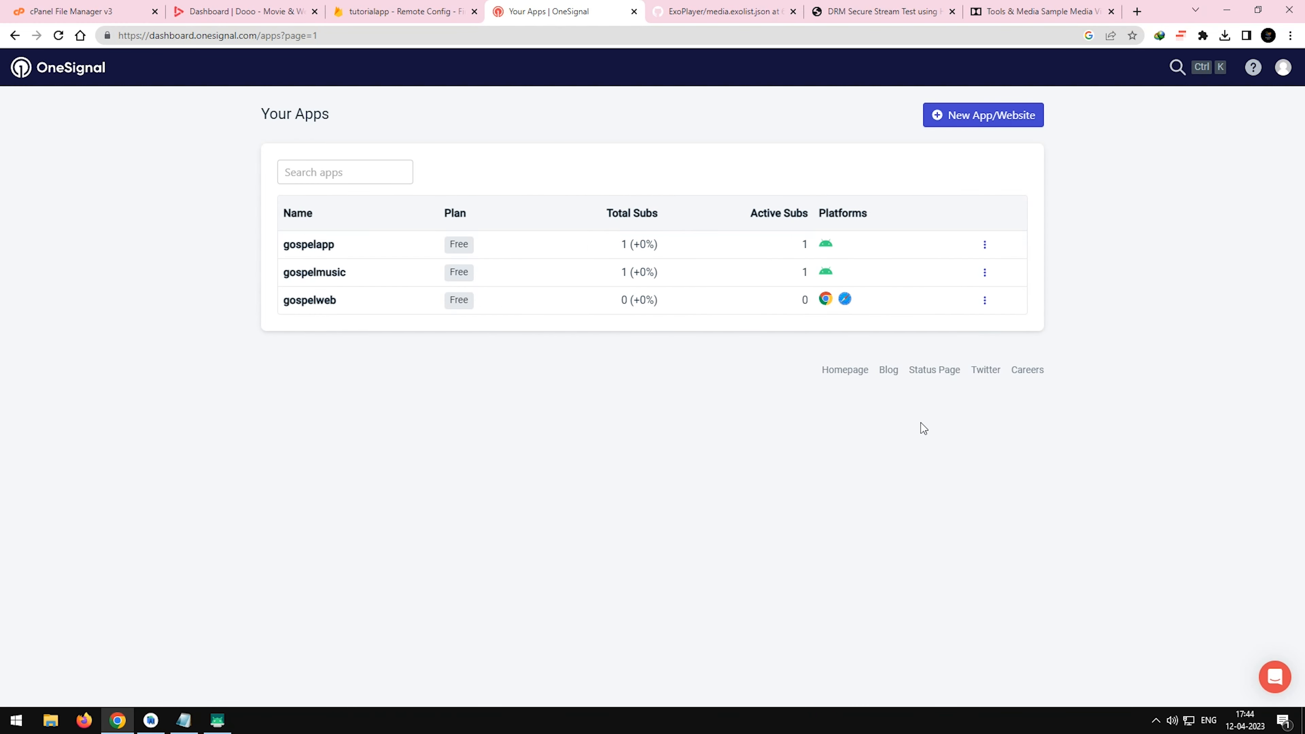
Create a new OneSignal app named demoapp with the Google Android (FCM) platform and proceed to its configuration.
click(350, 172)
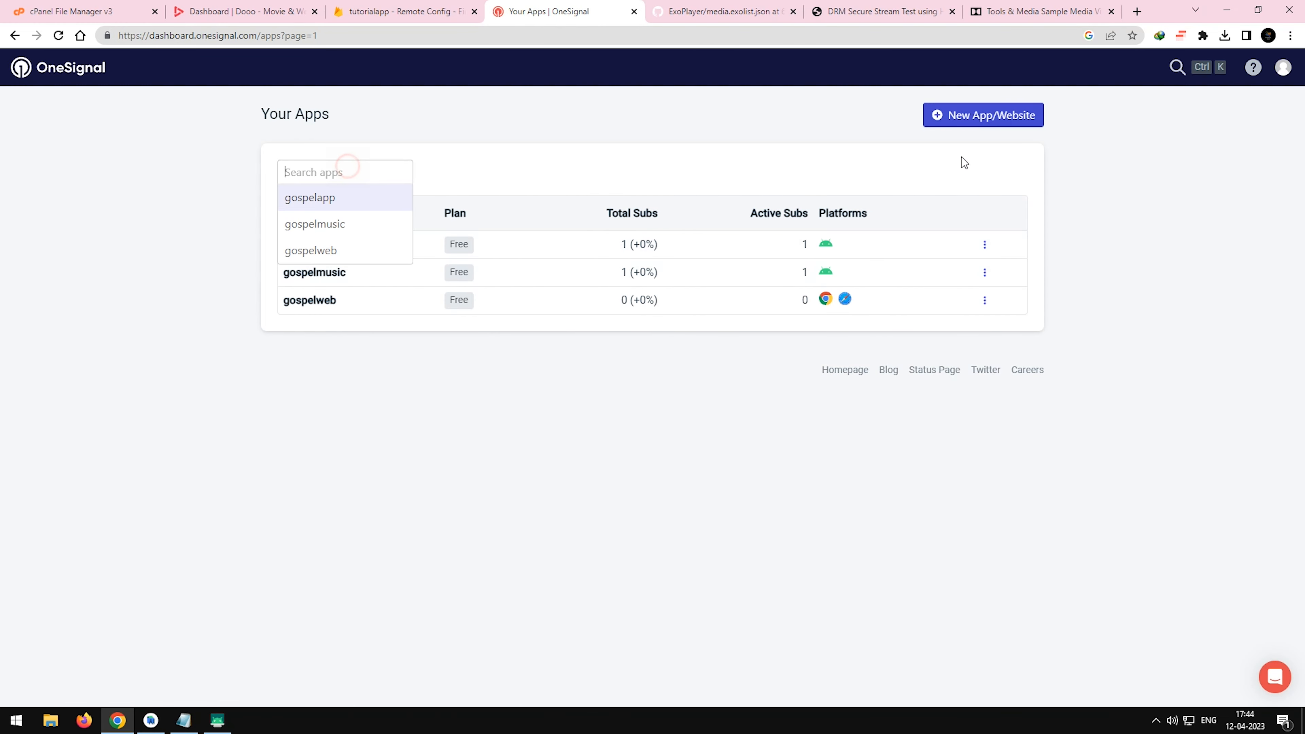
click(966, 124)
click(377, 220)
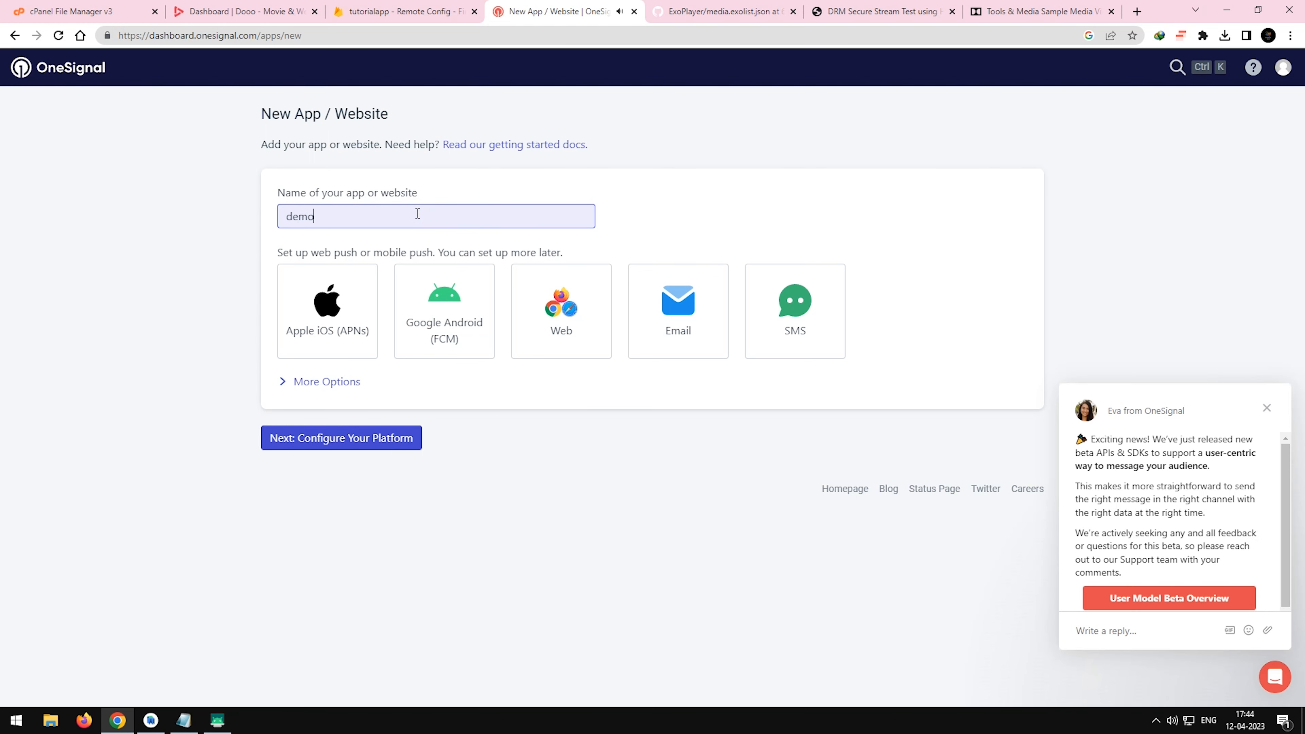
click(455, 319)
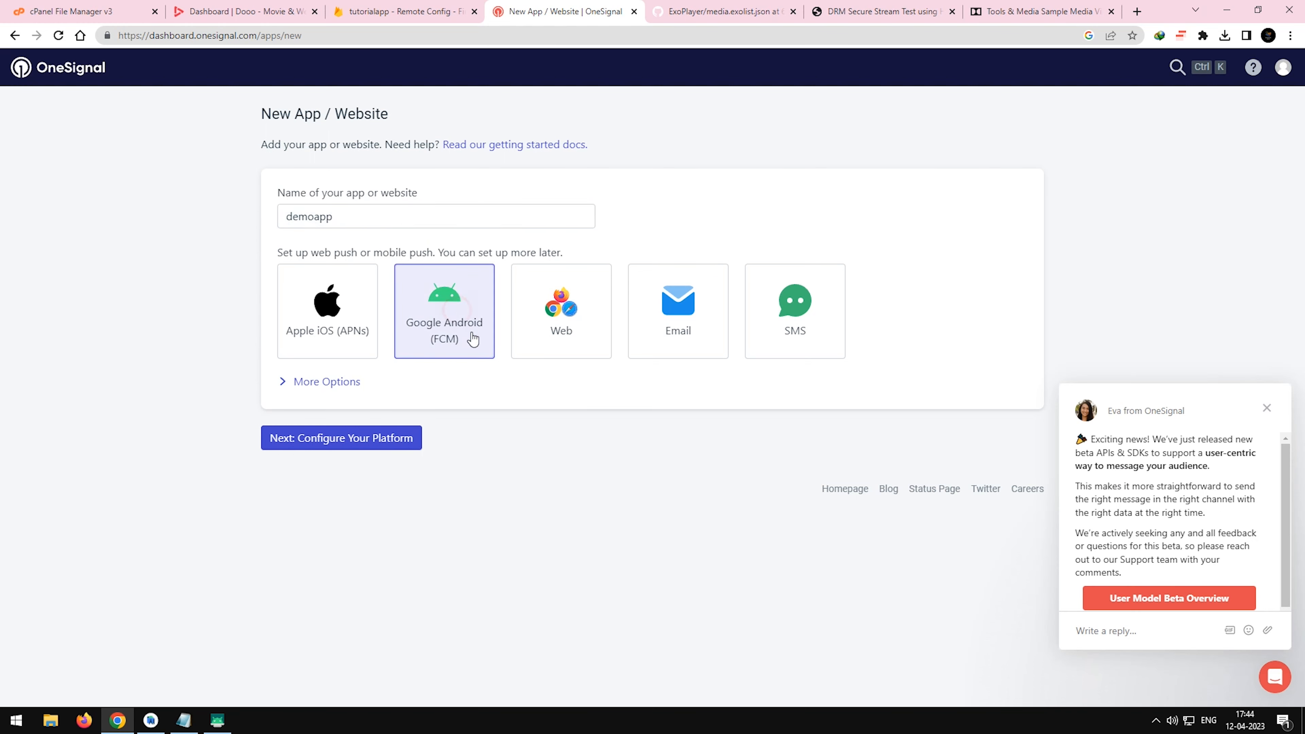
click(352, 439)
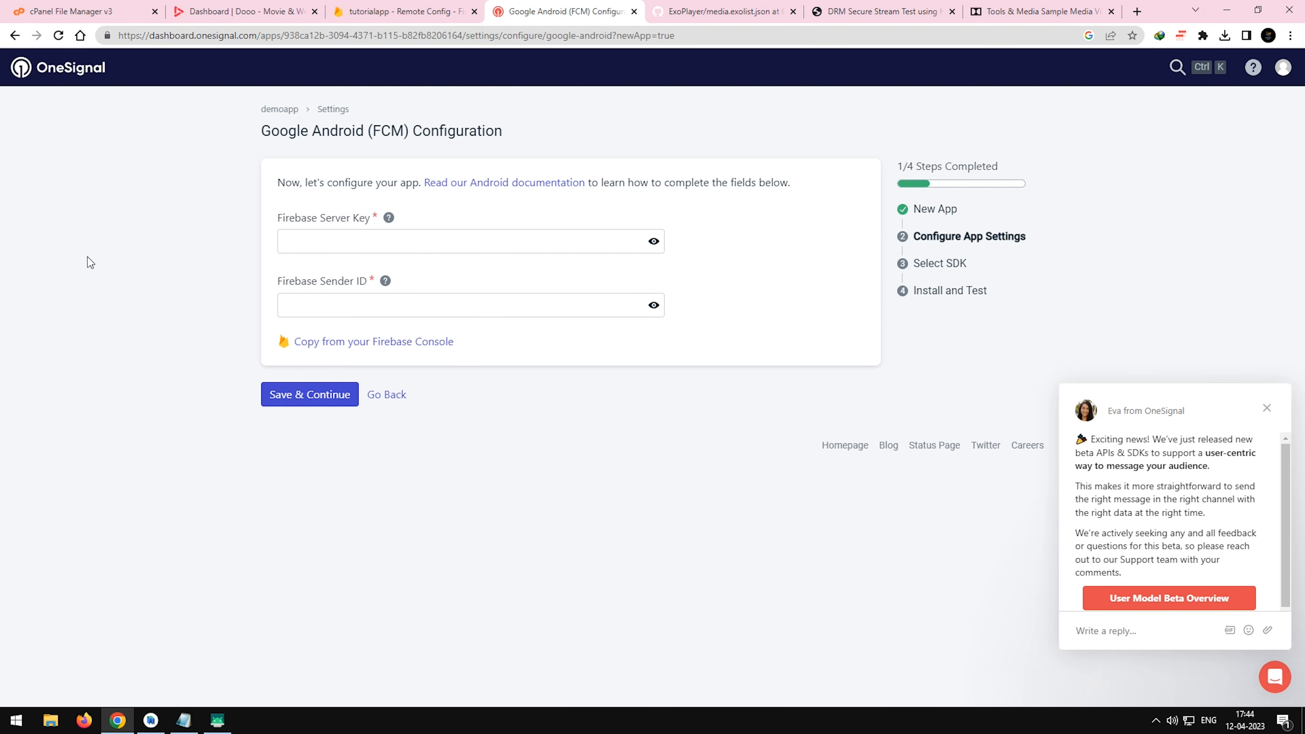
Switch to the tutorialapp project in the Firebase console and open the Cloud Messaging section of its project settings.
click(297, 246)
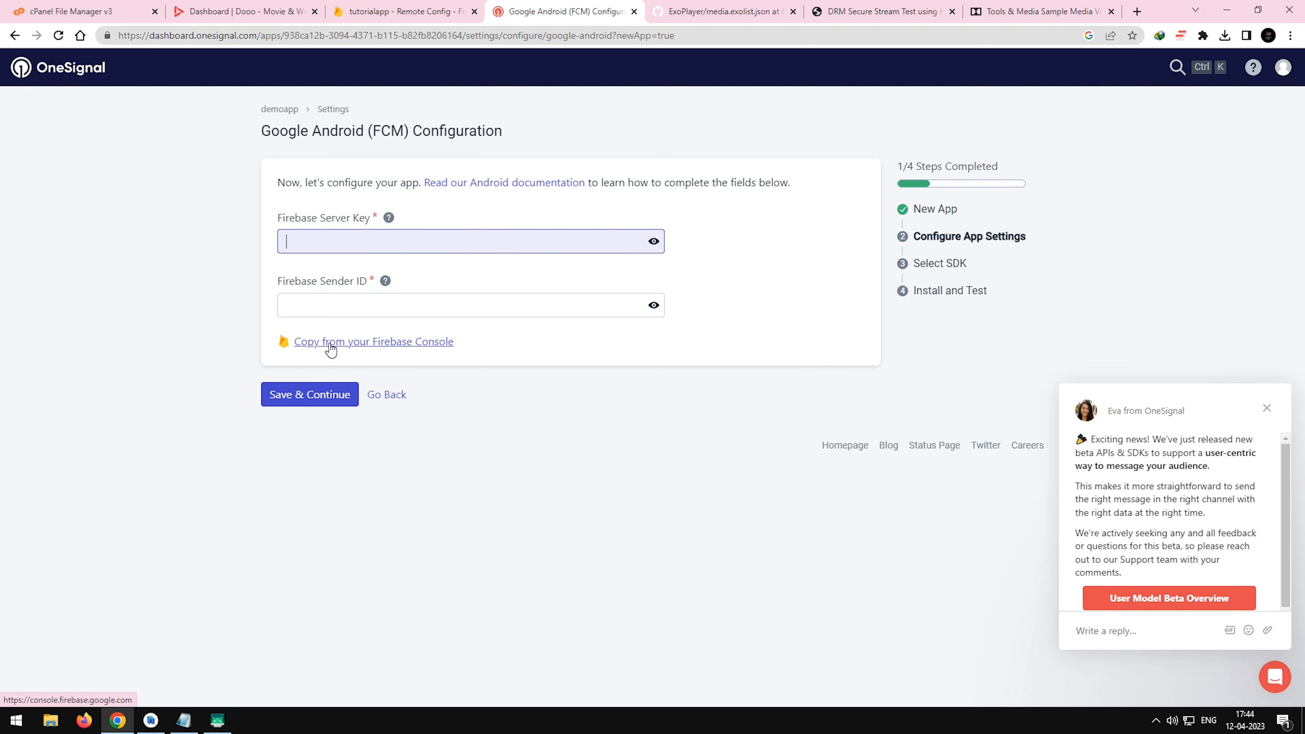
click(406, 11)
scroll(261, 294, up, 3)
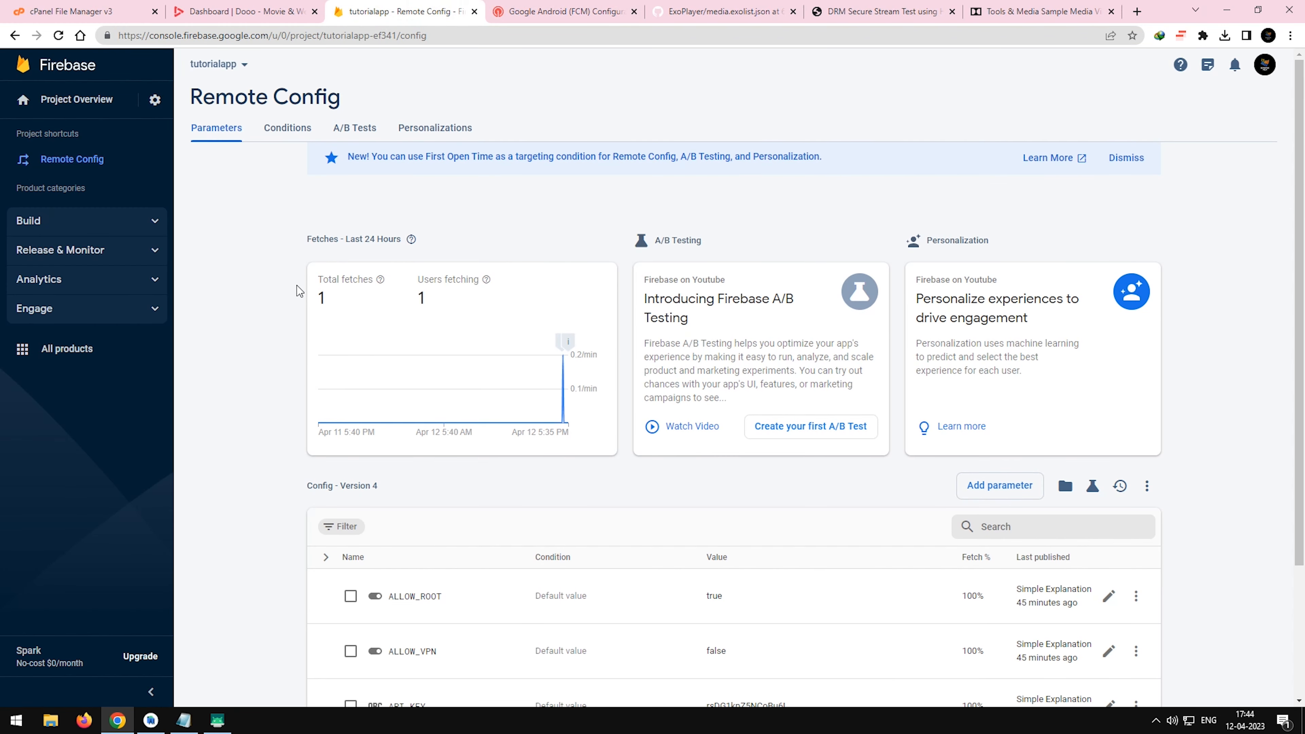
click(487, 136)
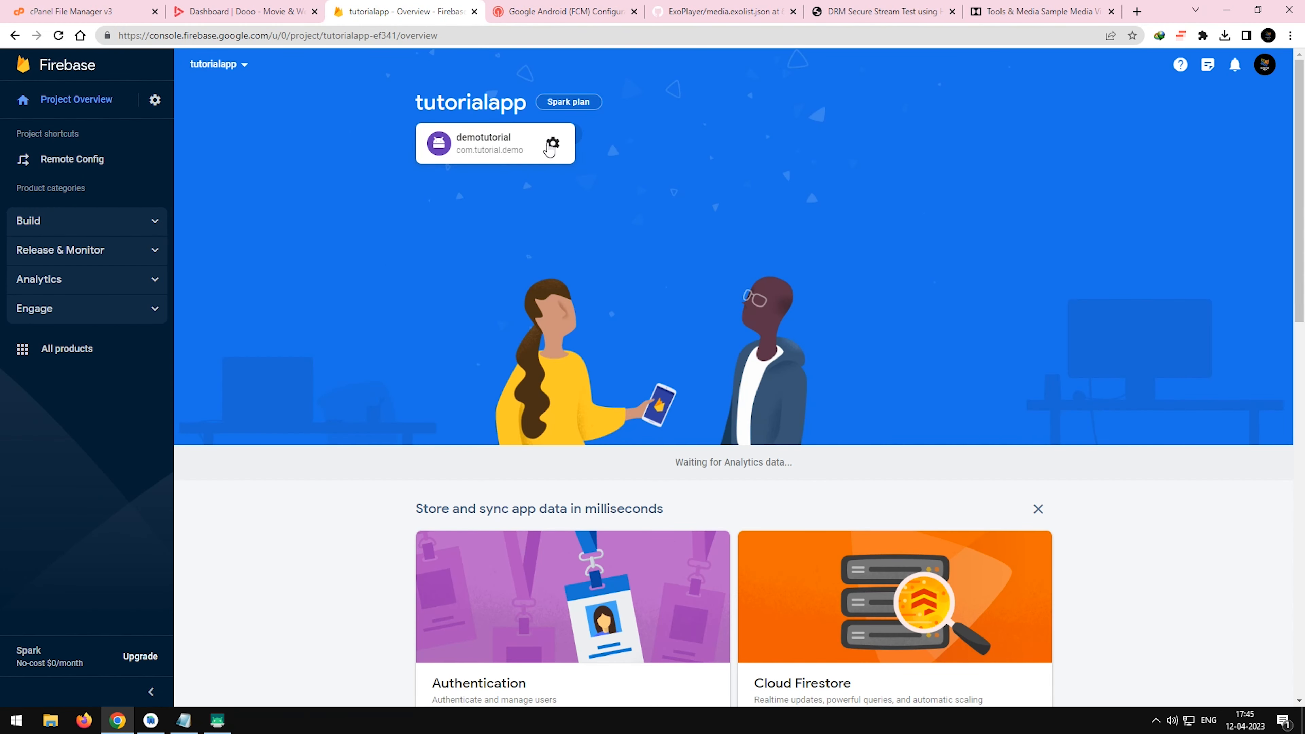
click(552, 143)
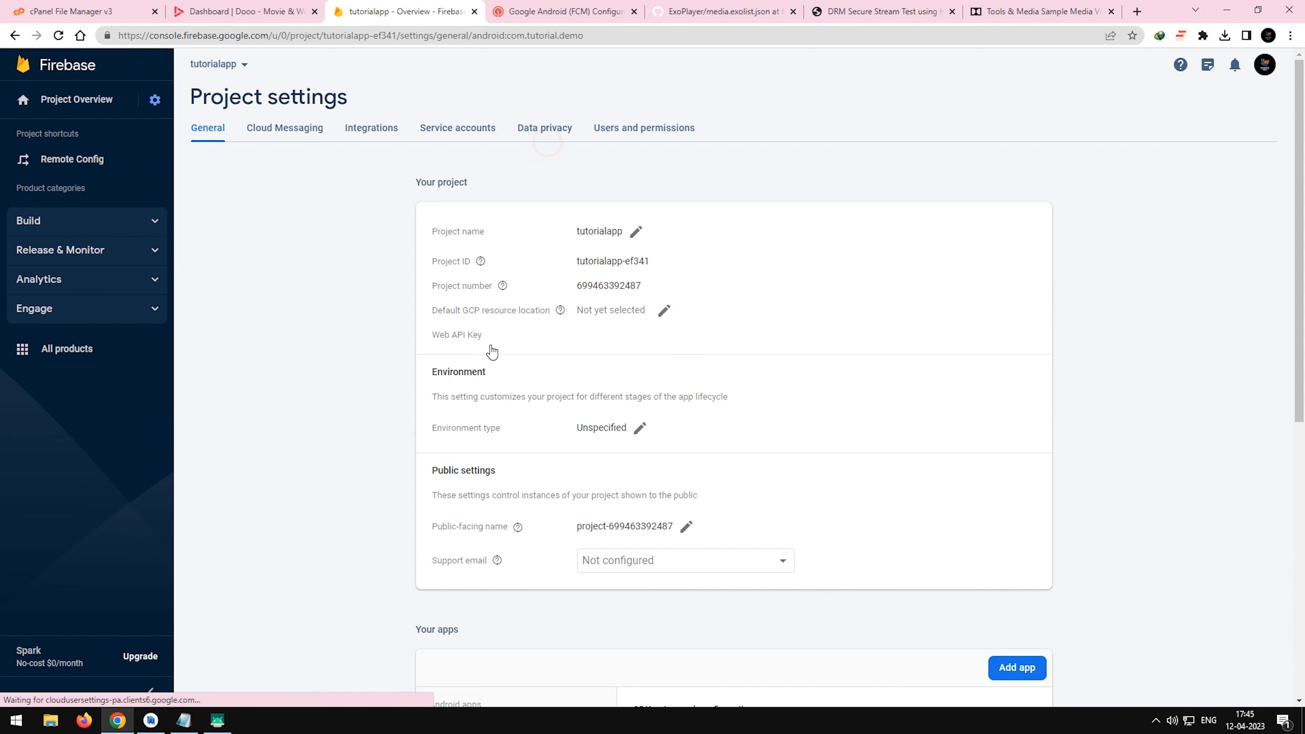
click(288, 130)
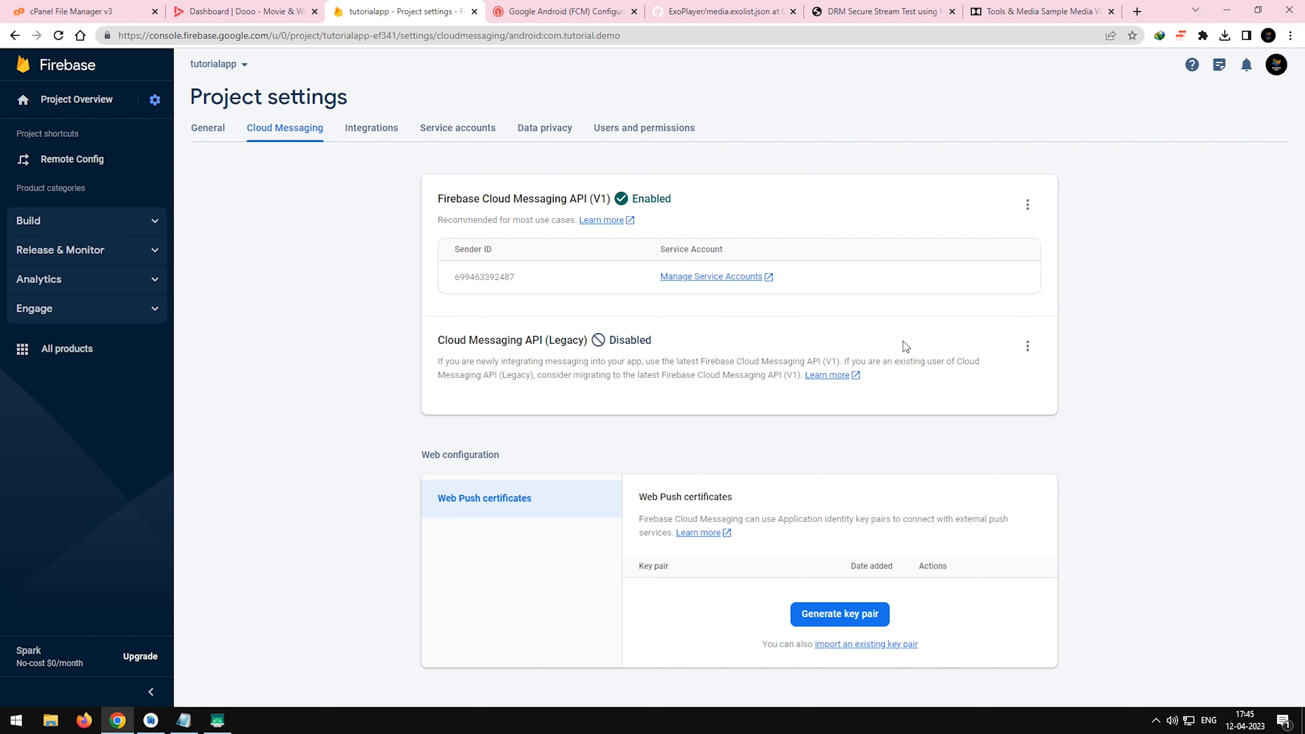
Open the management page of the legacy Cloud Messaging API in Google Cloud Console.
click(1029, 345)
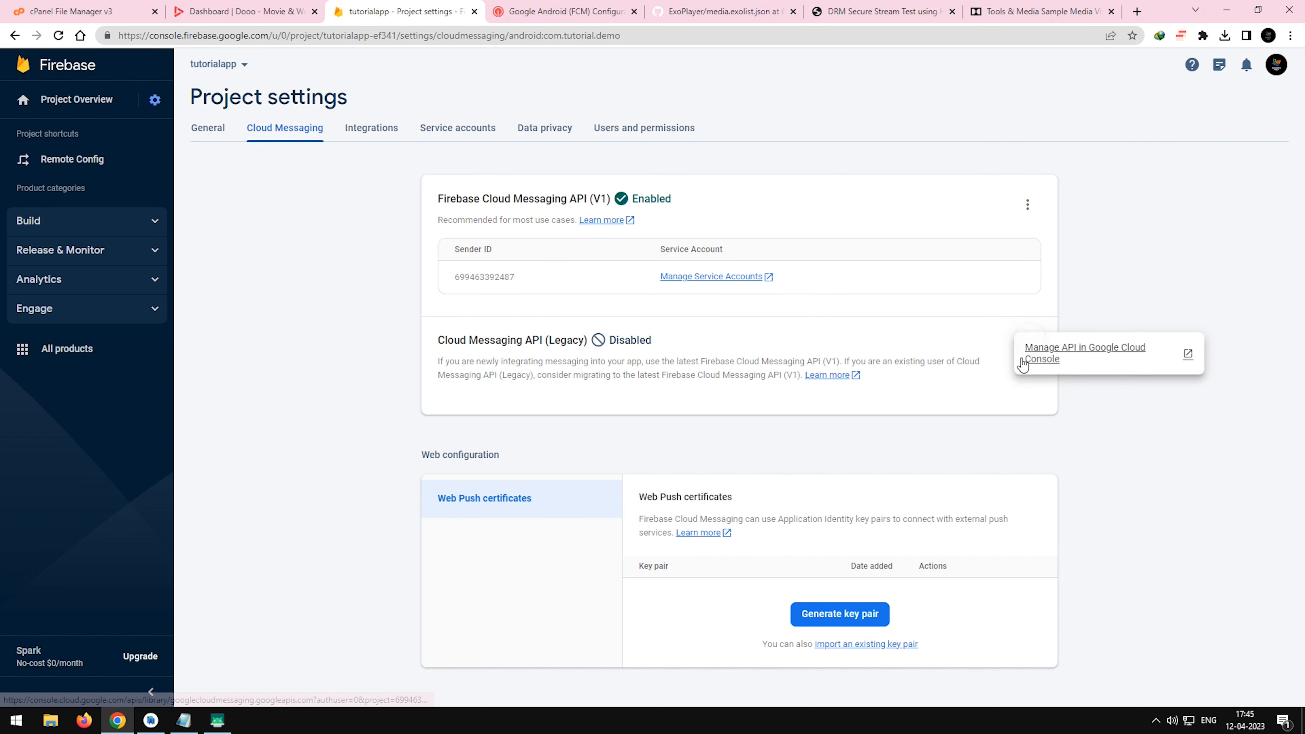
click(1053, 352)
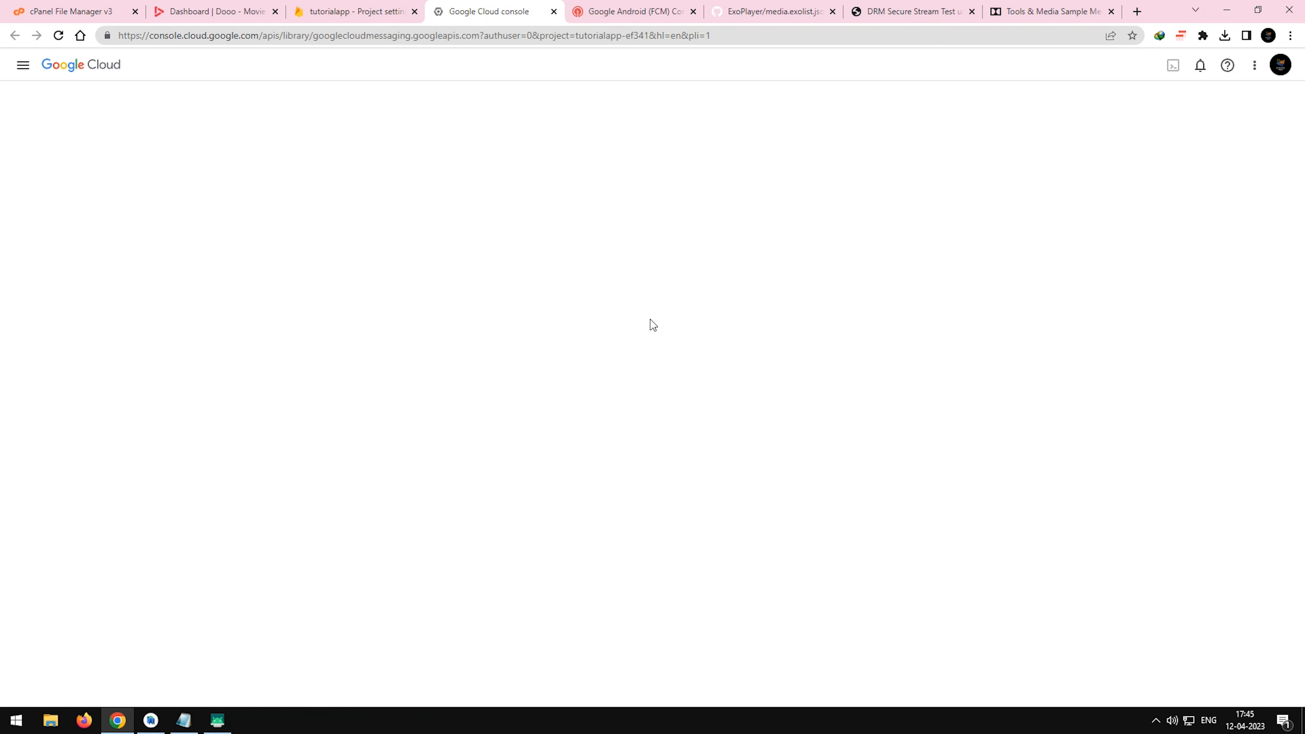
click(154, 250)
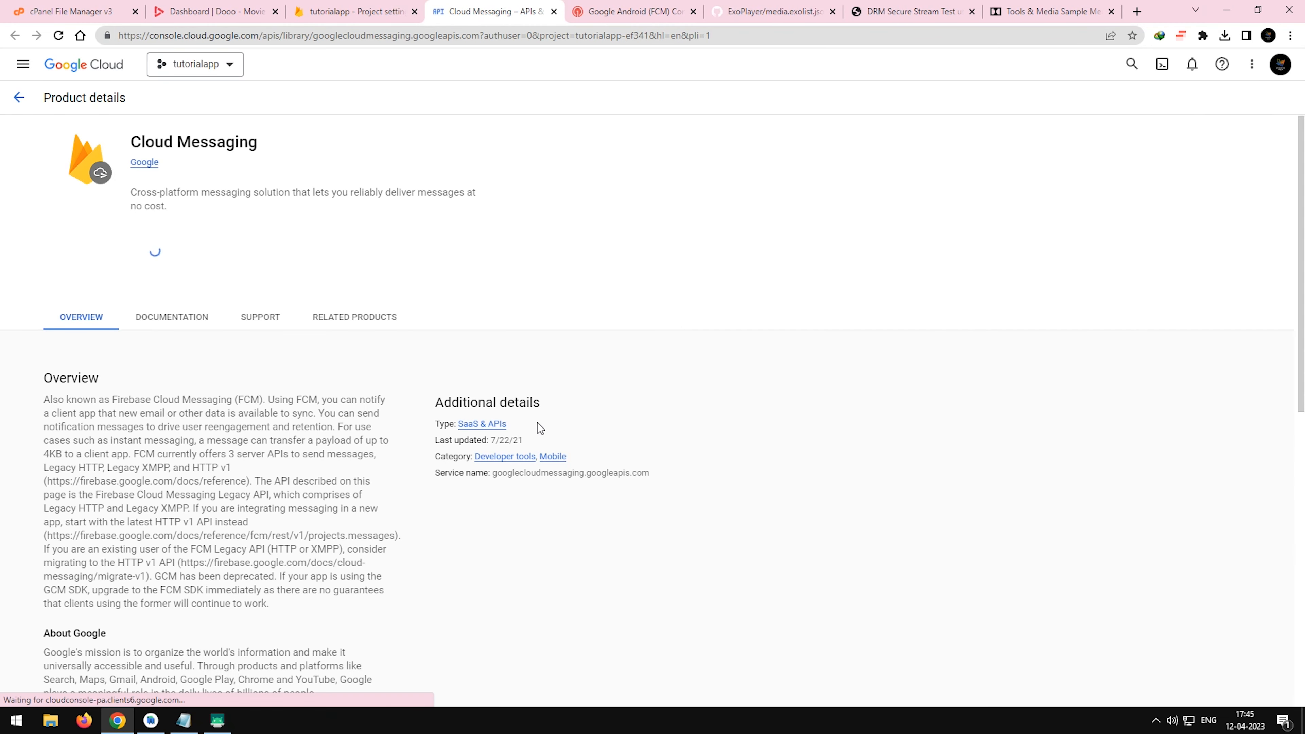
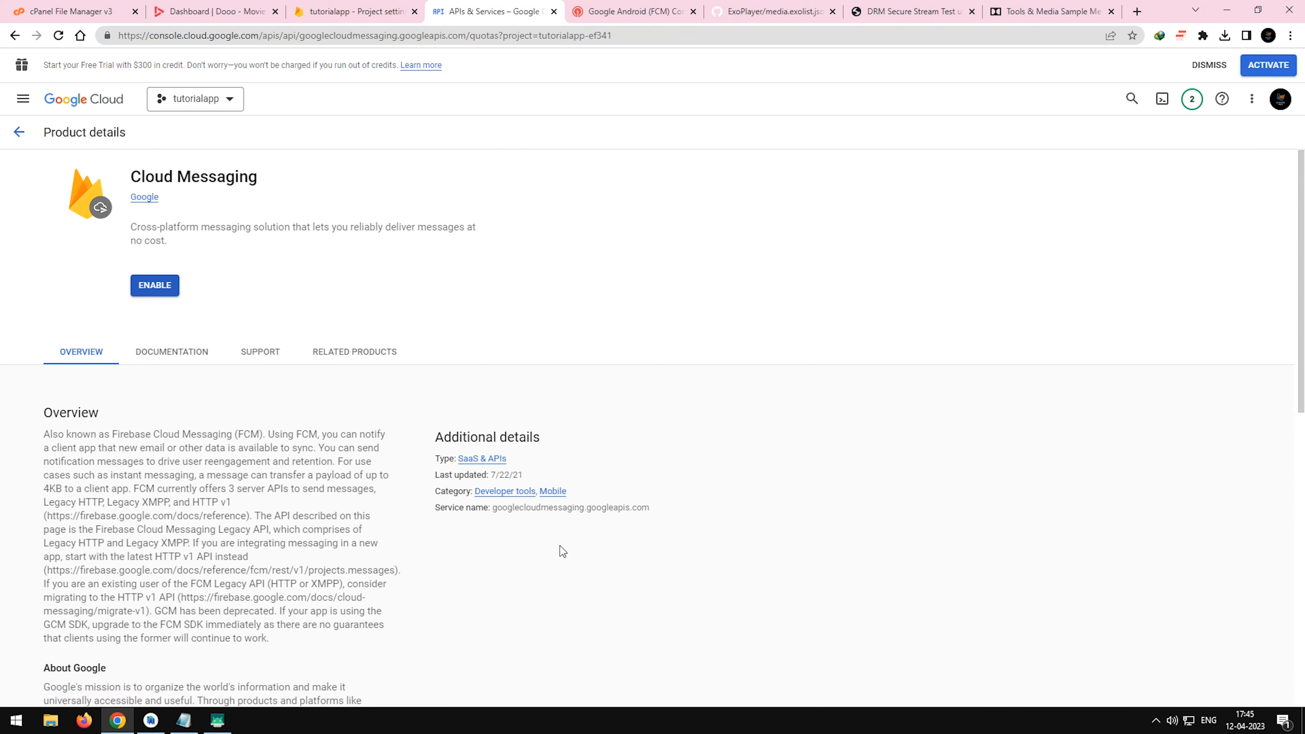
Reload the Firebase Cloud Messaging settings and copy the legacy server key into OneSignal's Firebase Server Key field.
click(394, 5)
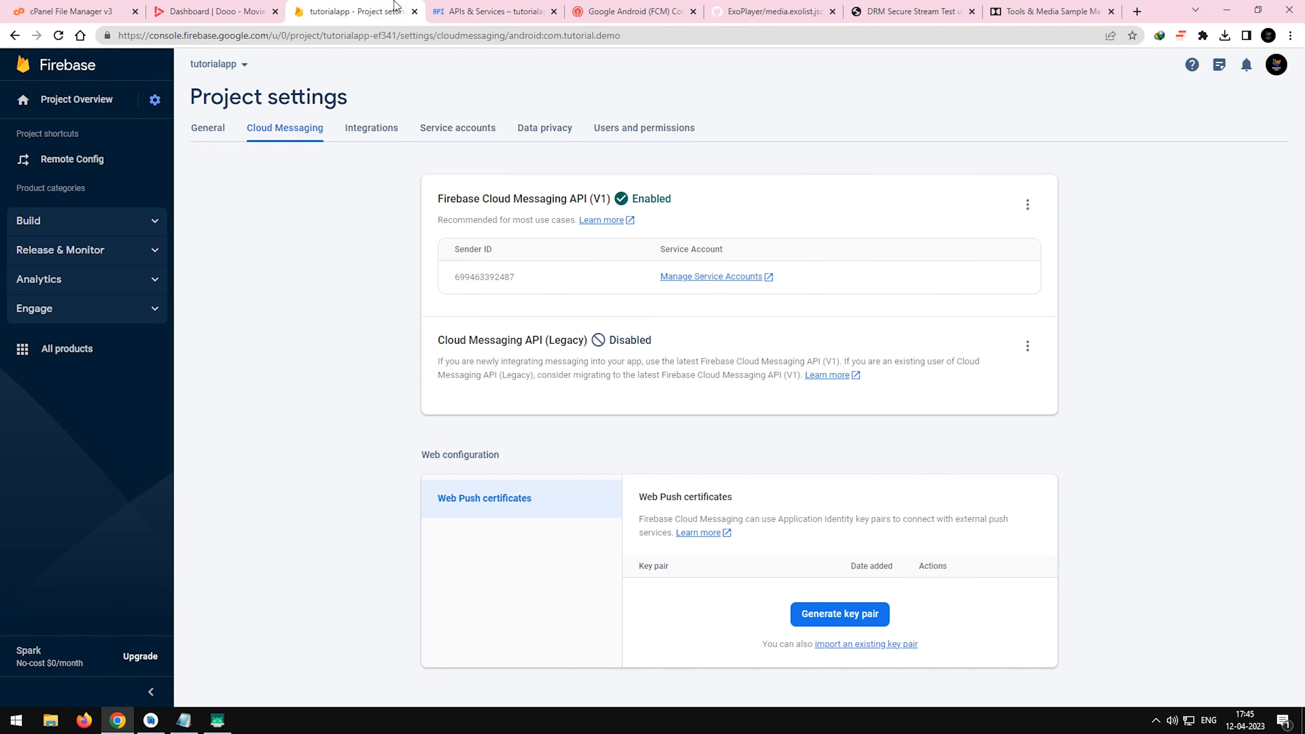
key(F5)
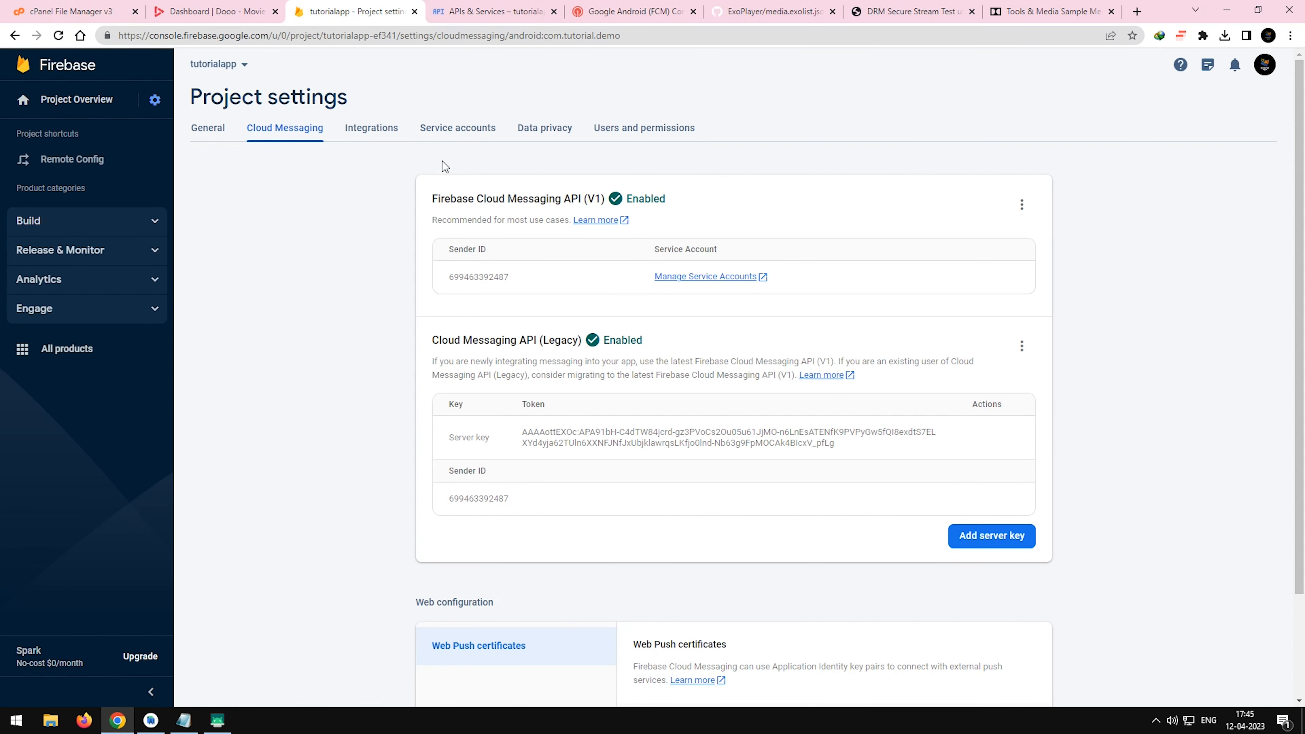
drag(835, 447, 508, 430)
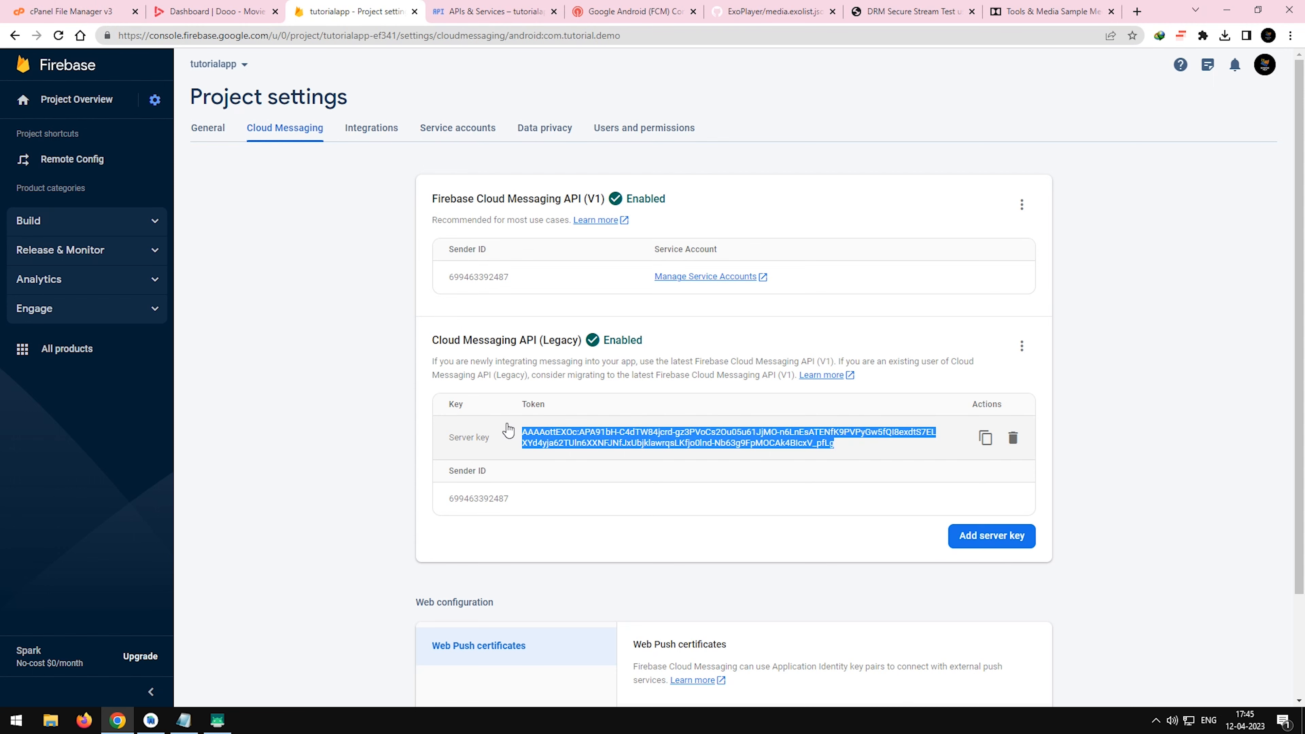
click(207, 4)
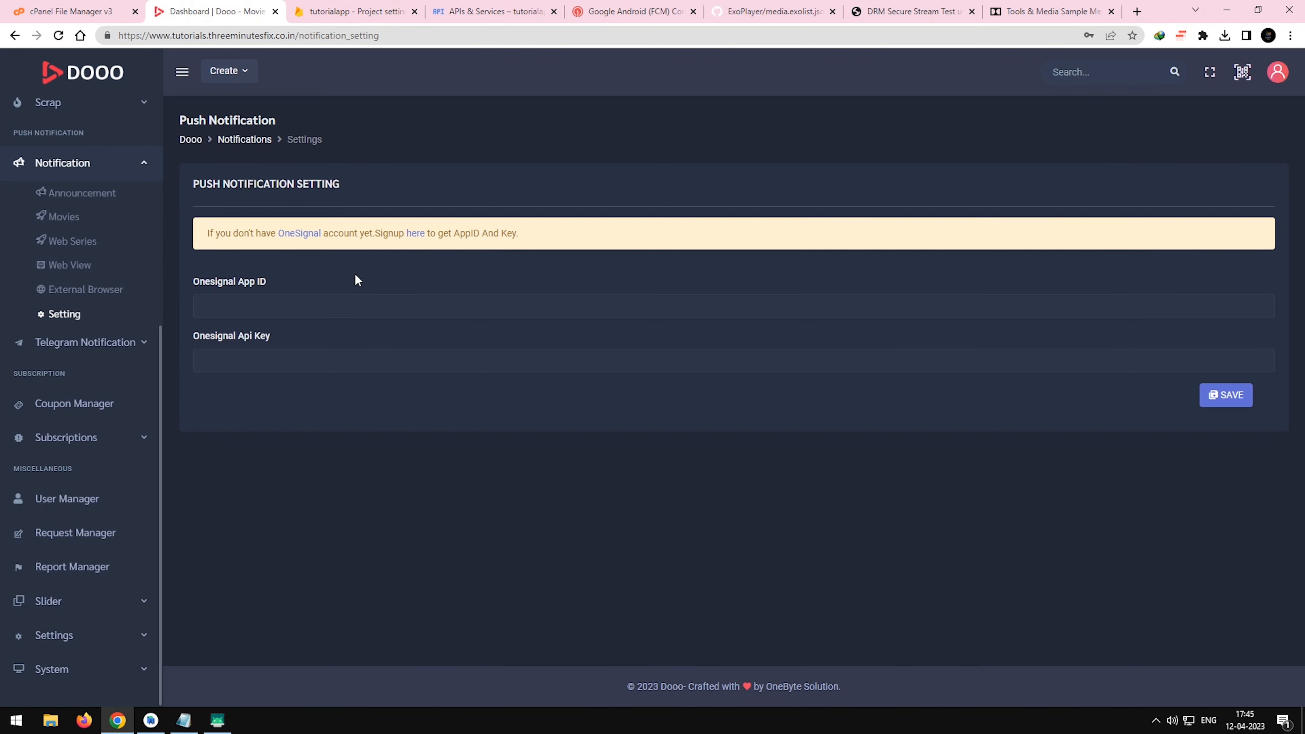
click(597, 11)
key(ctrl+v)
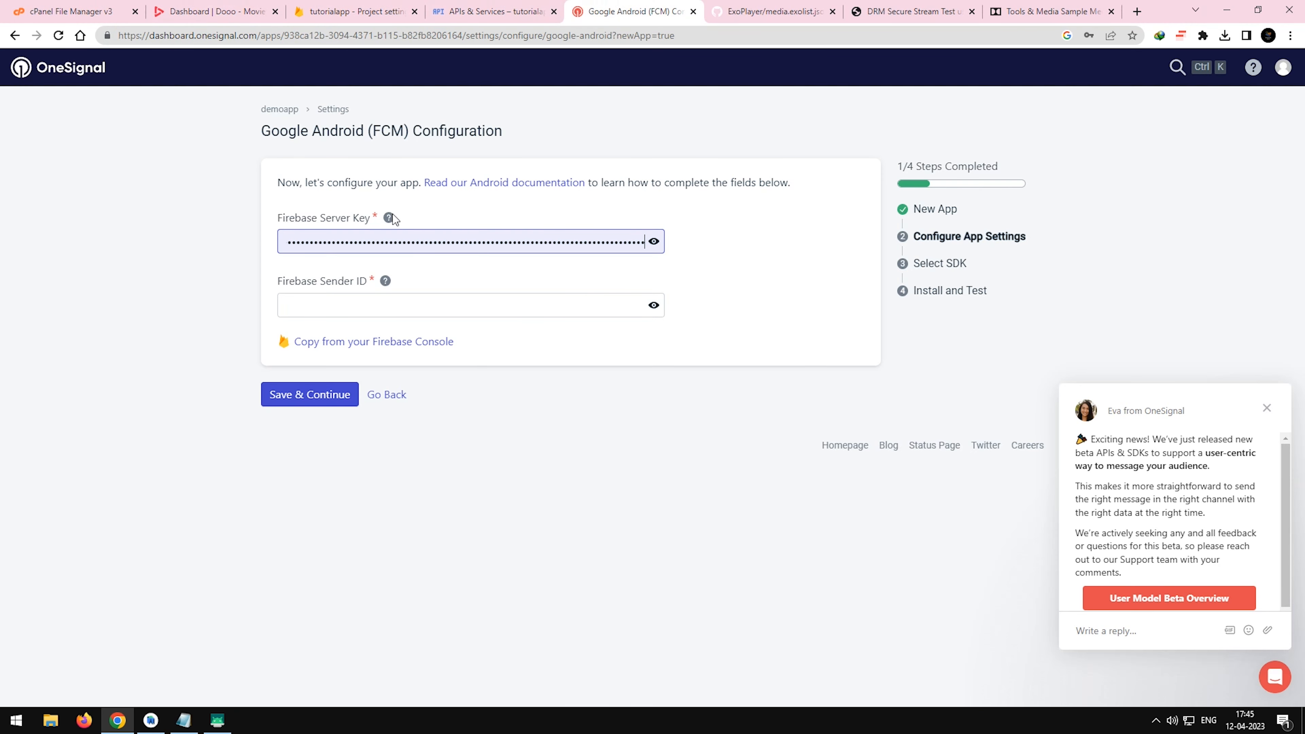
Copy the sender ID from Firebase into OneSignal's Firebase Sender ID field and save the FCM configuration.
click(469, 5)
click(372, 11)
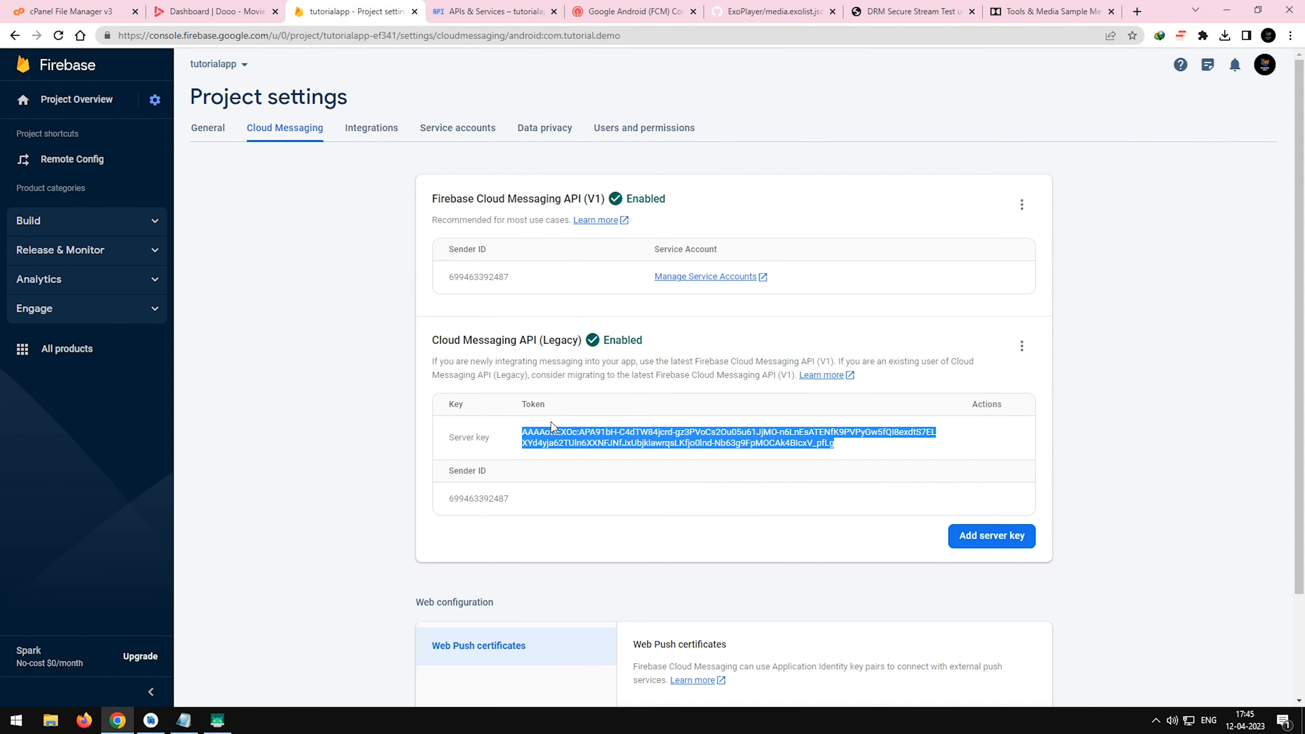
drag(513, 497, 443, 501)
click(593, 13)
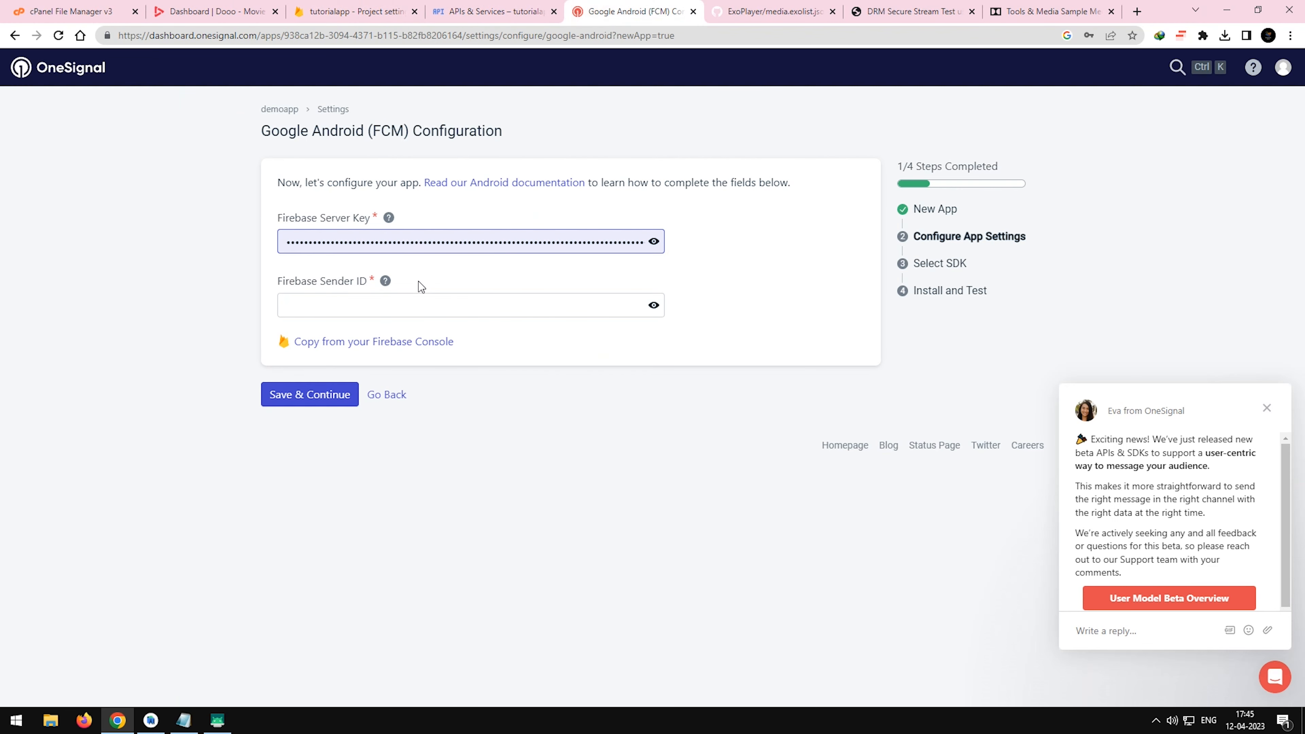
click(405, 305)
key(ctrl+v)
click(307, 399)
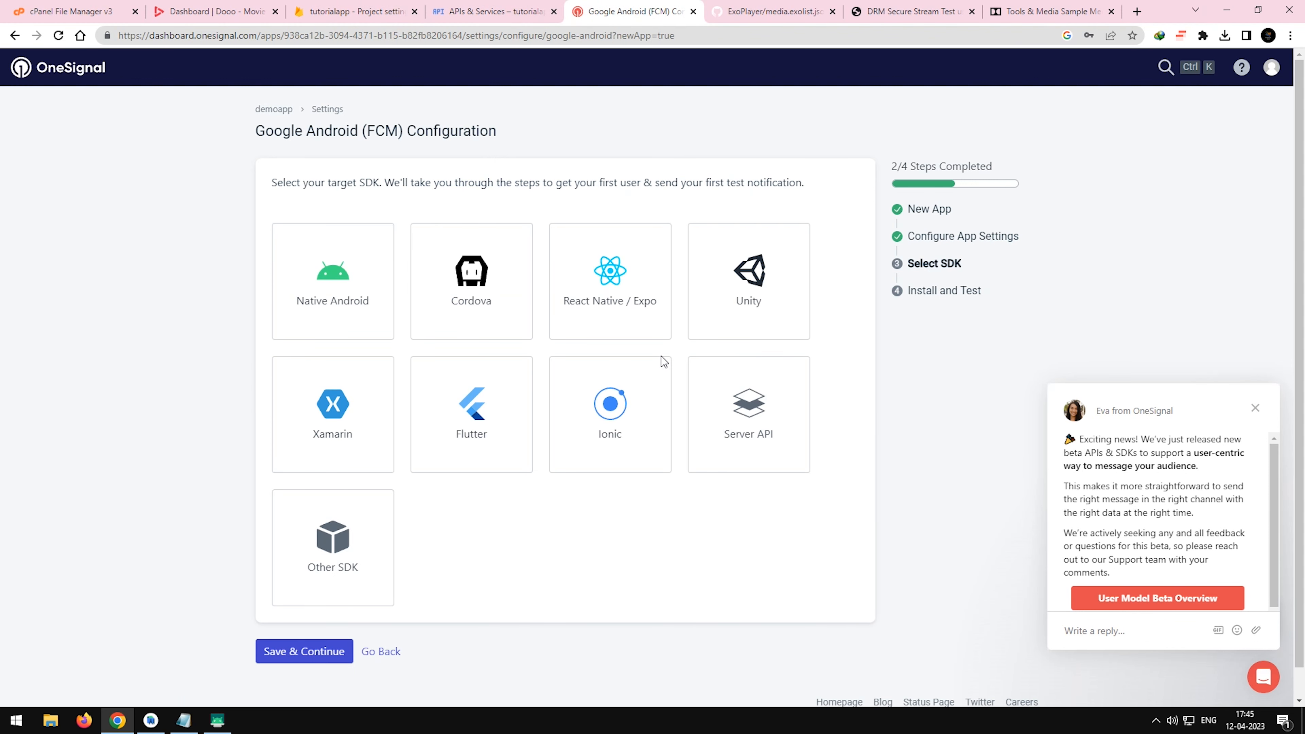
Choose Native Android as the target SDK in OneSignal and copy the app's ID into the Dooo panel's Onesignal App ID field.
click(285, 298)
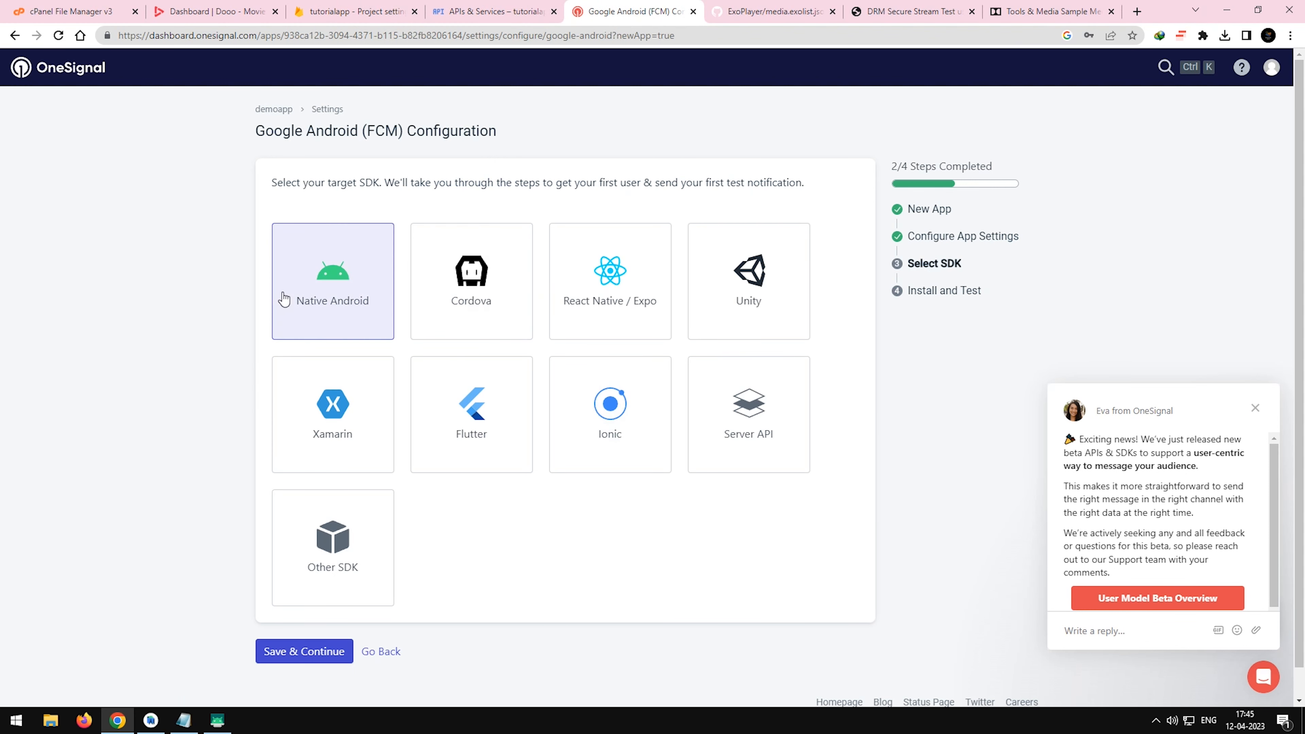
click(314, 656)
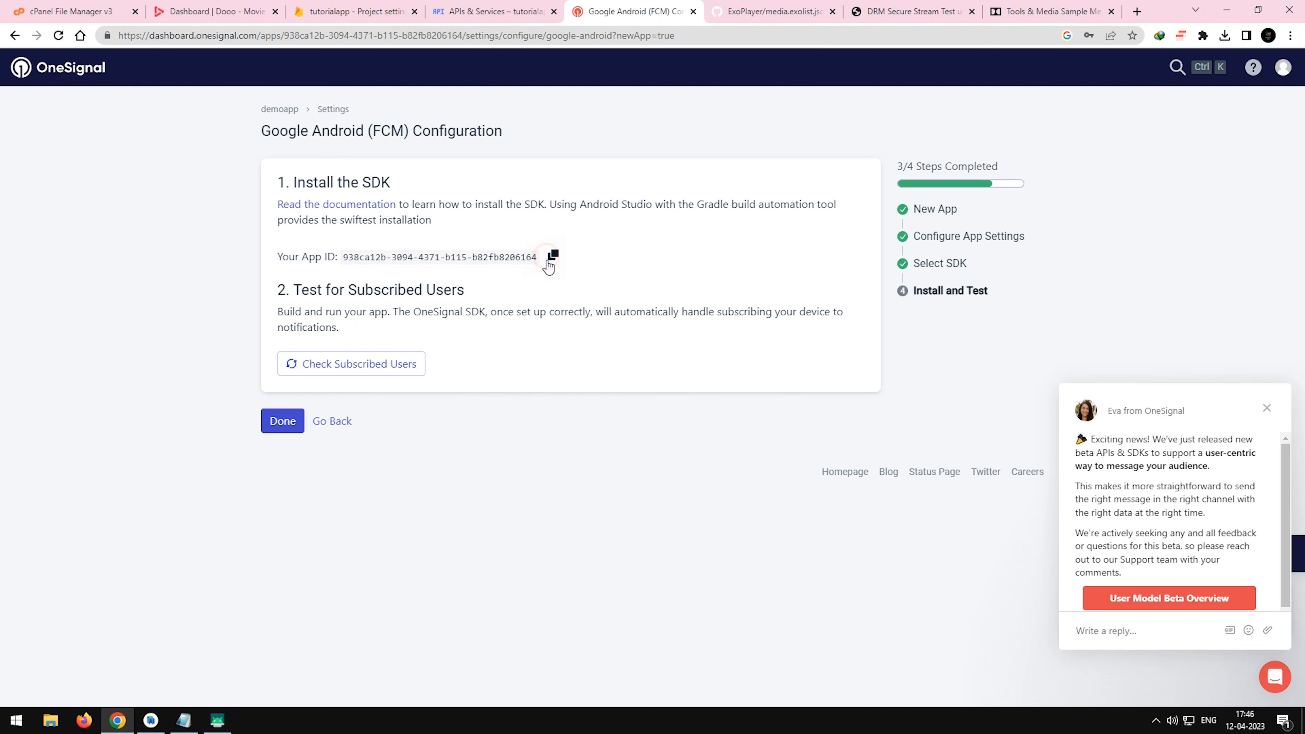
click(255, 7)
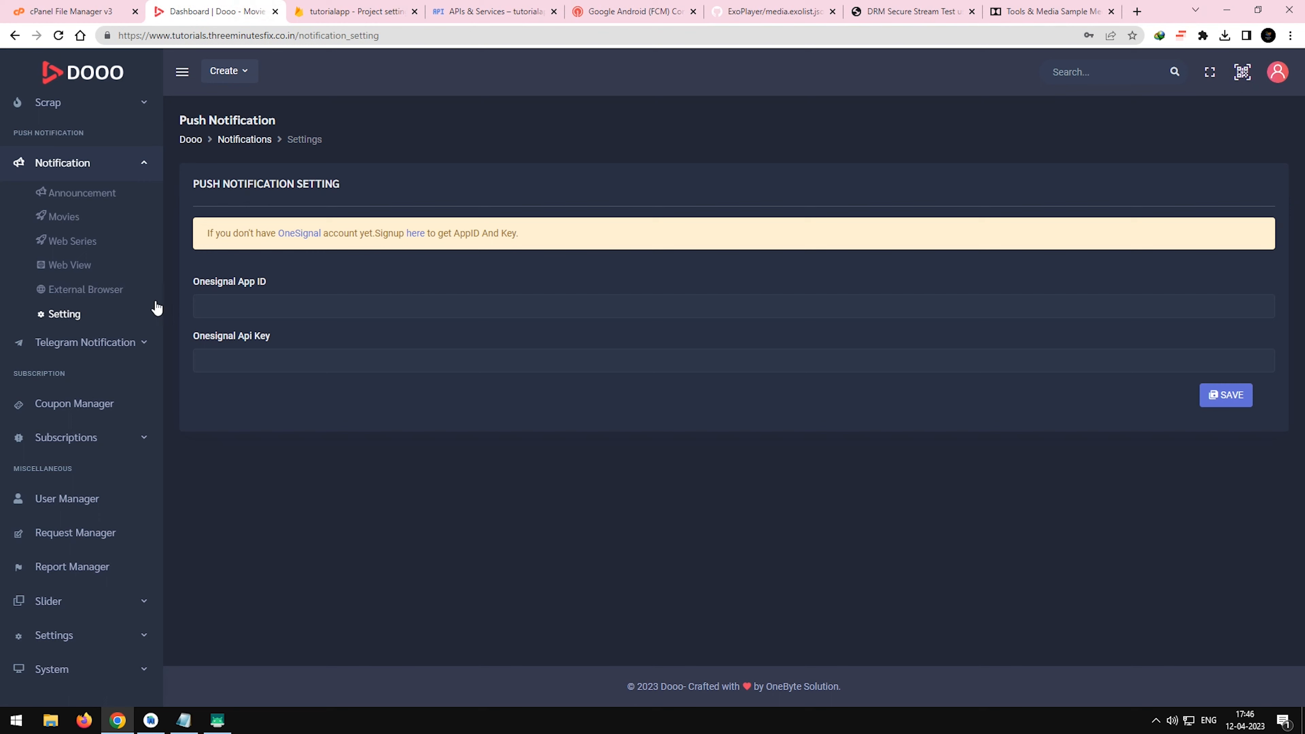
text(938ca12b-3094-4371-b115-b82fb8206164)
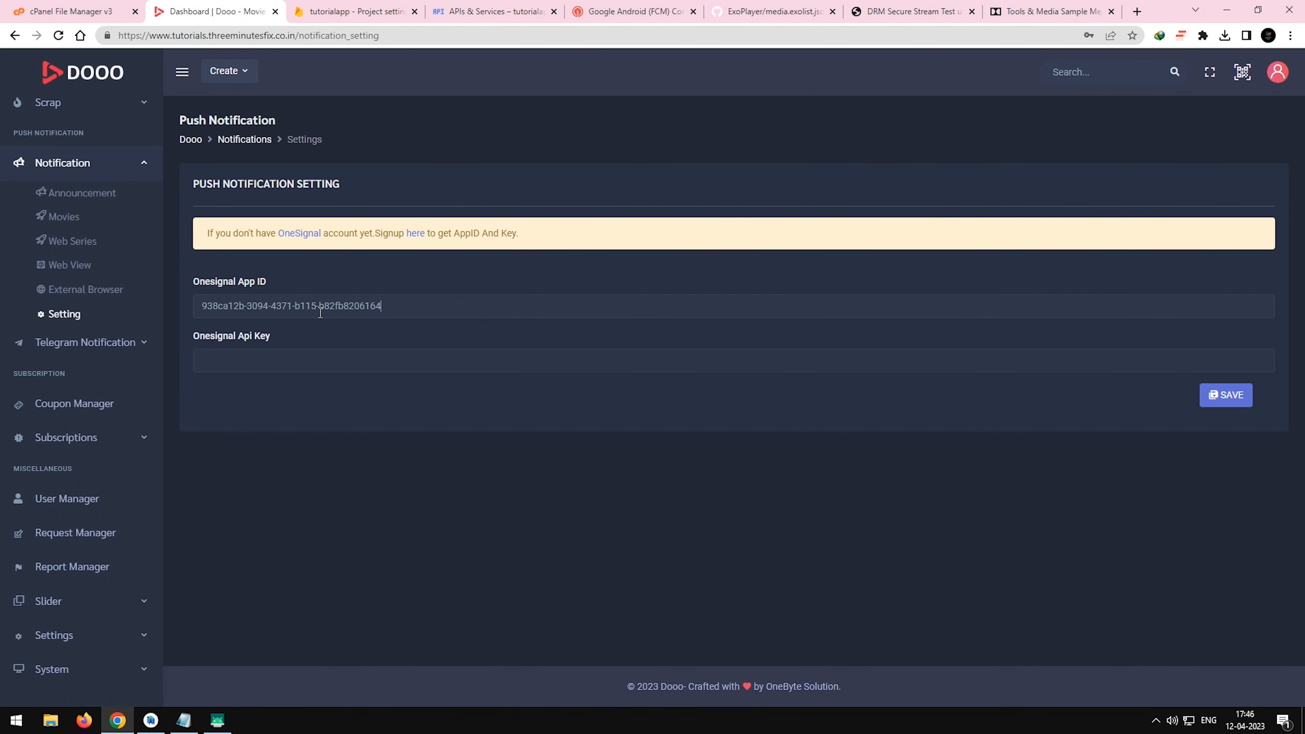
Copy the REST API key from demoapp's Keys & IDs in OneSignal into Dooo's Onesignal Api Key field and save the push notification settings.
click(468, 5)
click(380, 5)
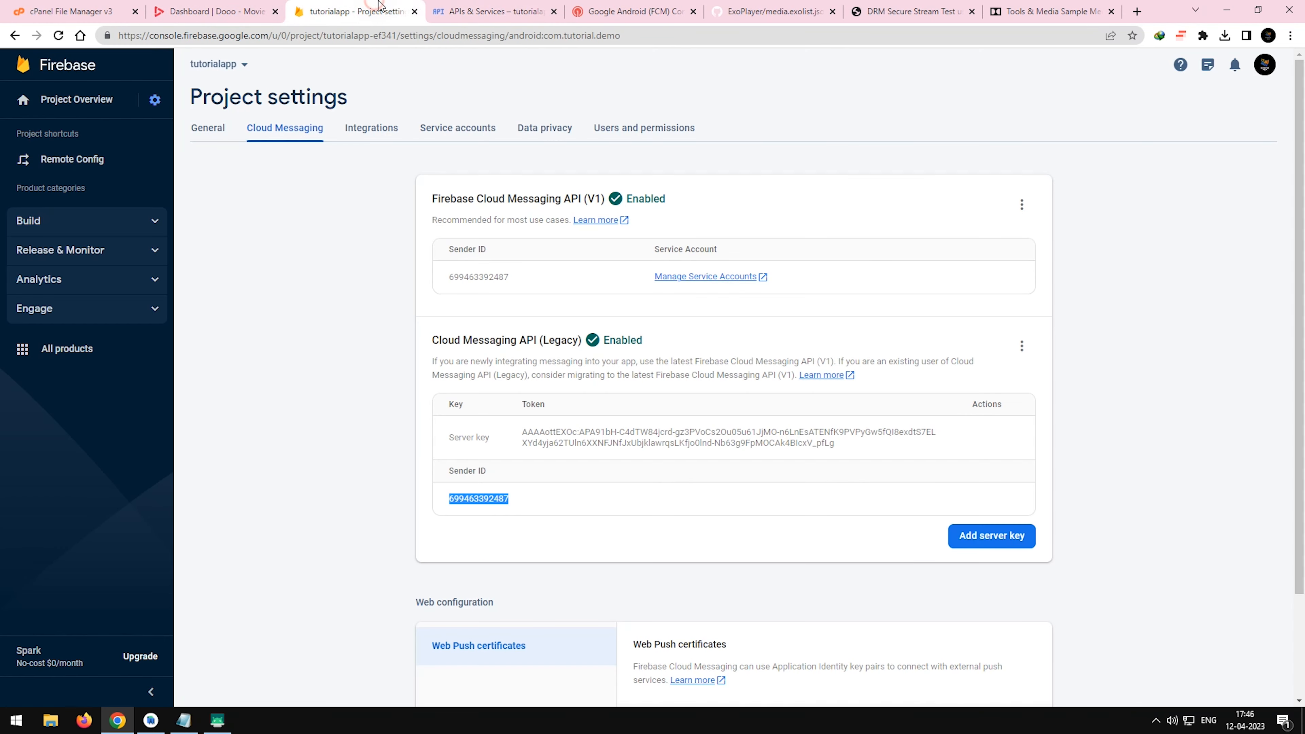
click(617, 11)
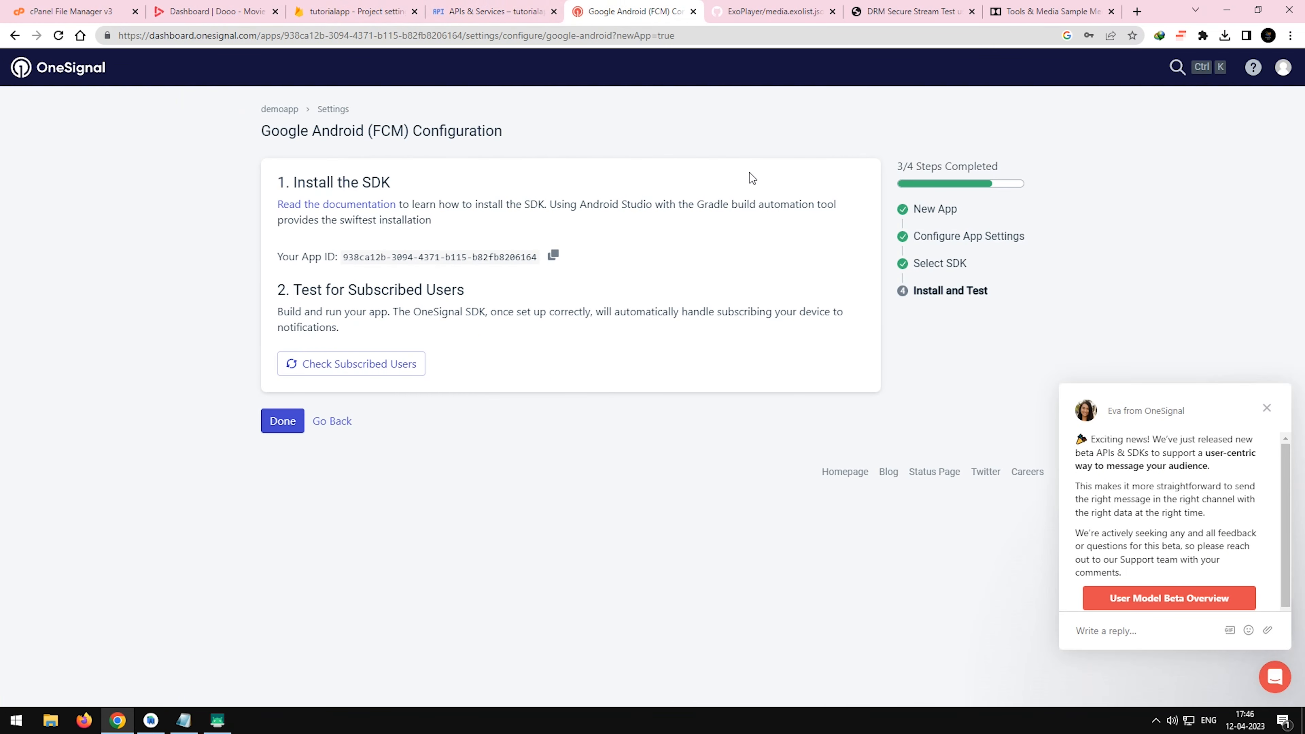
click(291, 425)
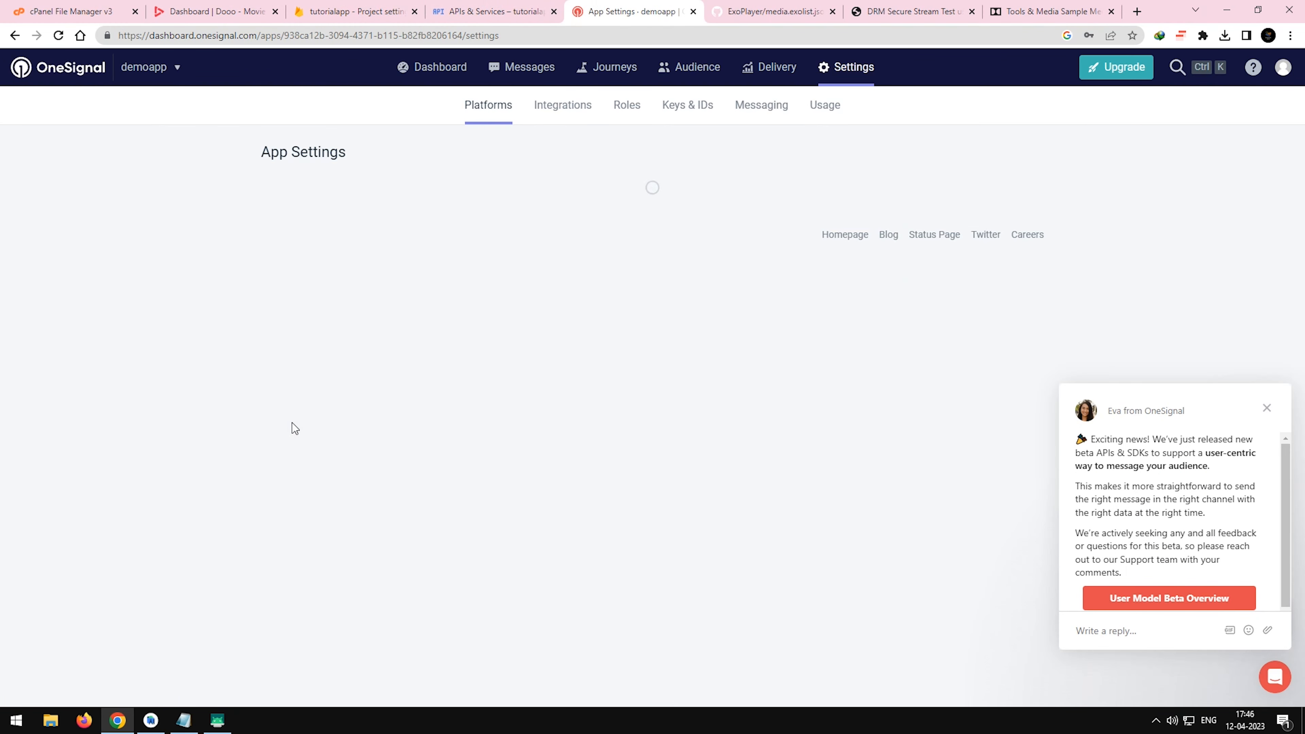
click(683, 105)
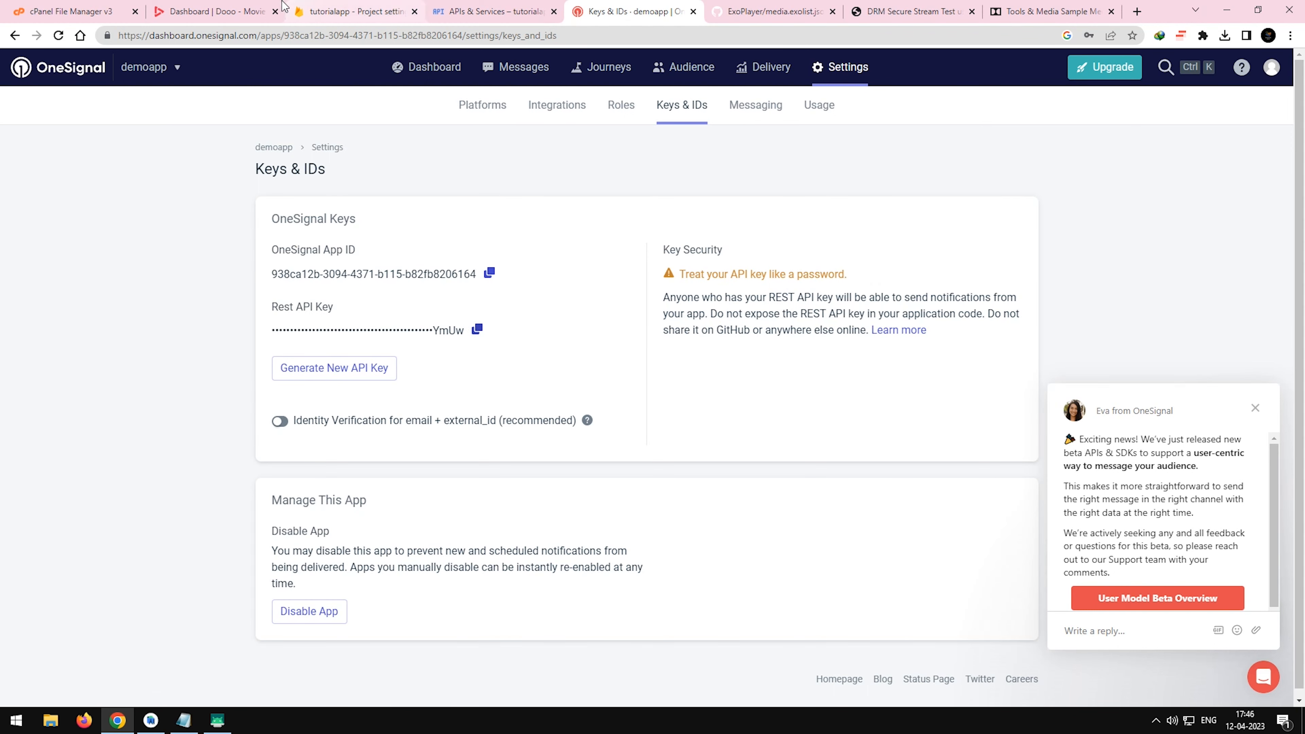
click(213, 12)
key(ctrl+v)
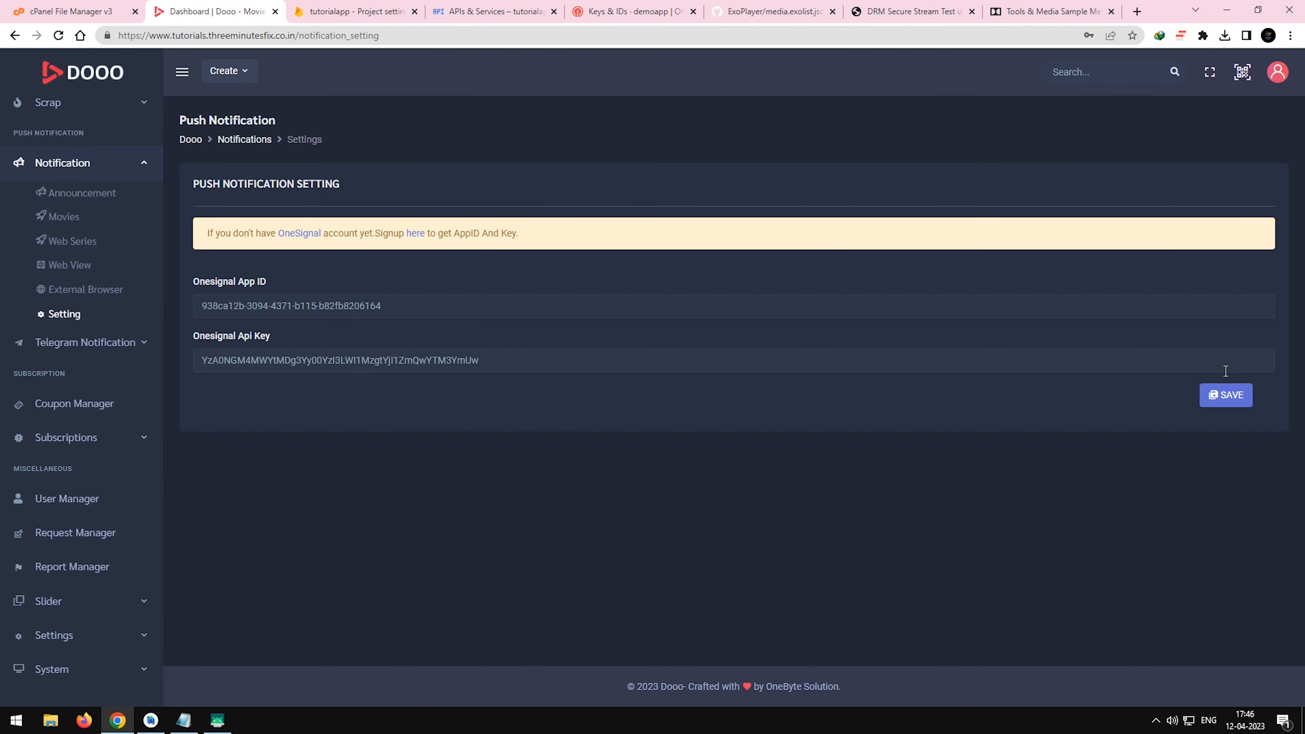
click(1233, 398)
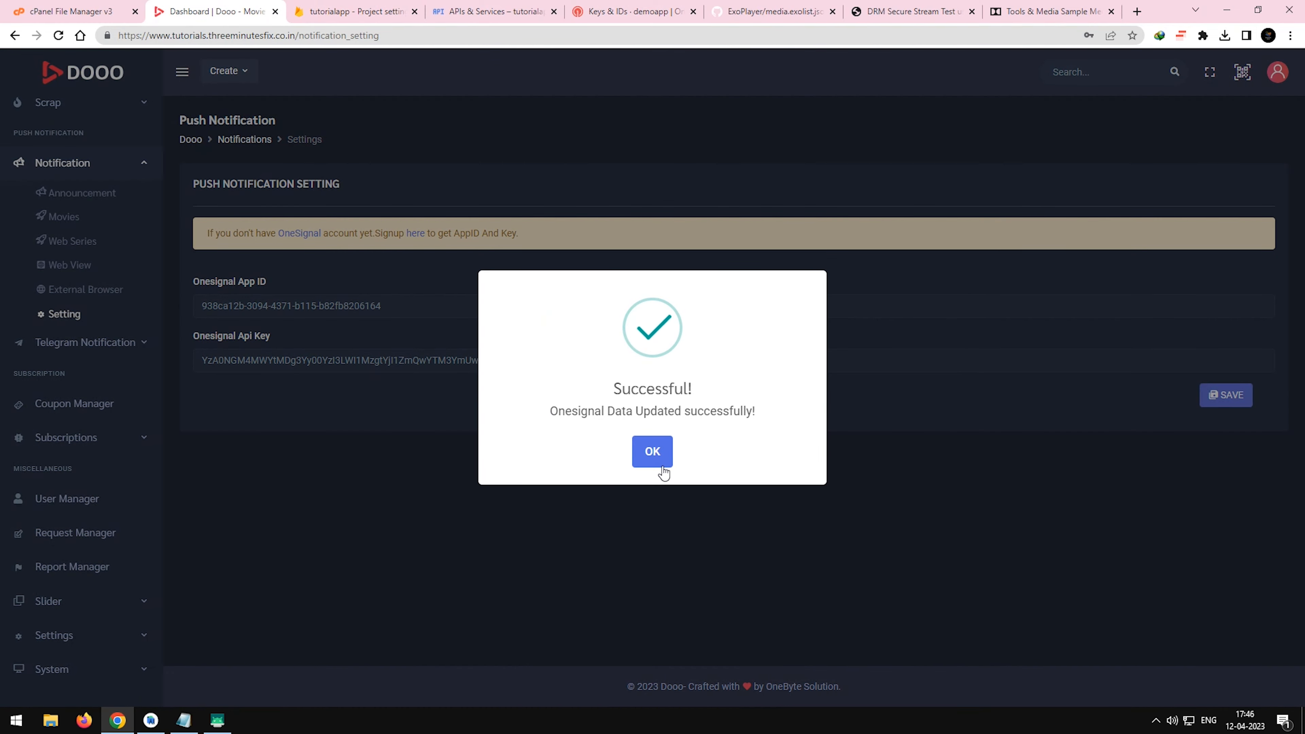
click(663, 469)
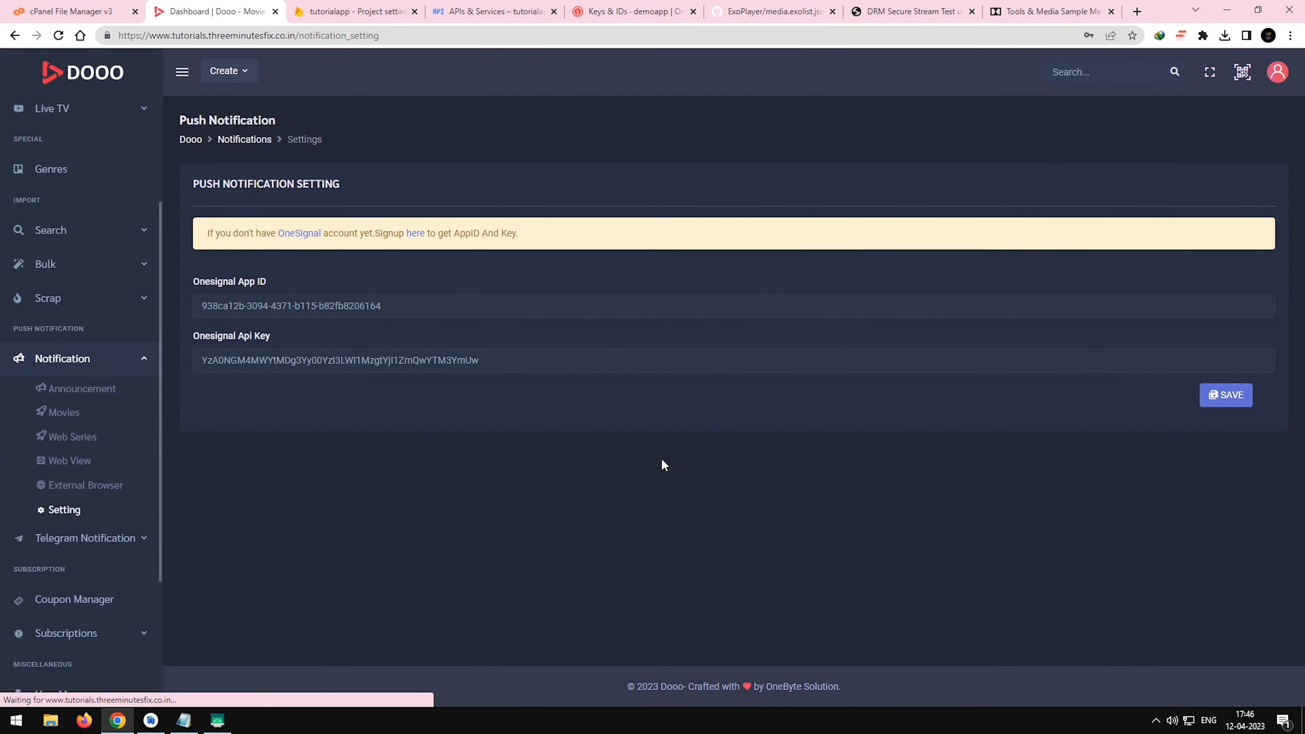
drag(244, 300, 489, 311)
click(490, 311)
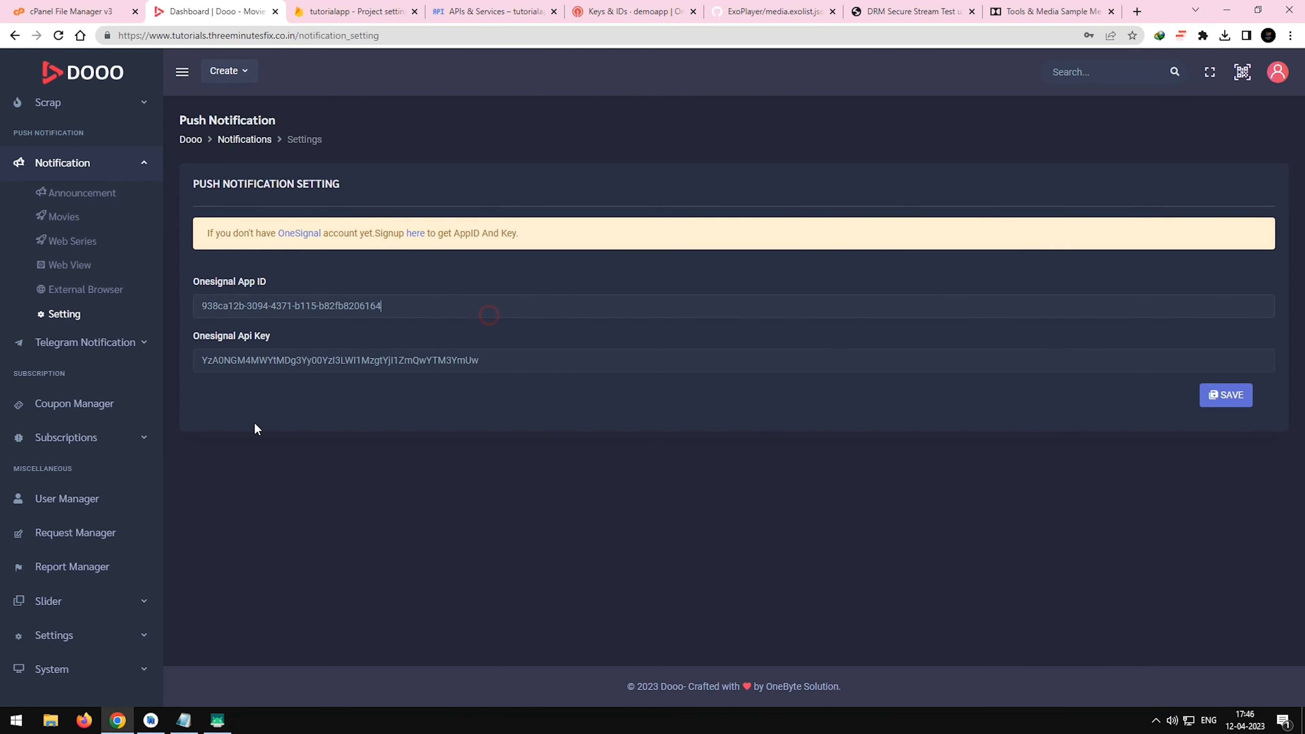
Switch to Android Studio and examine the setOneSignalExternalID call in Splash.java.
click(154, 724)
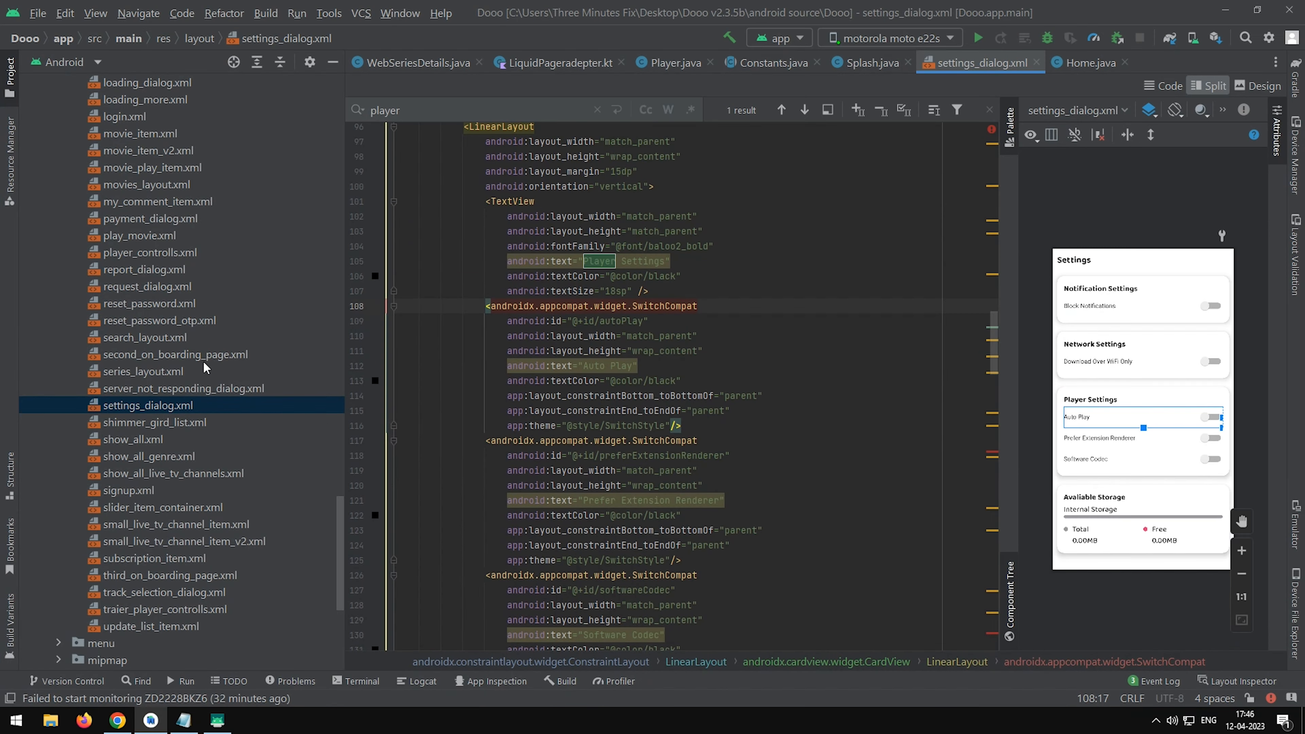
click(873, 62)
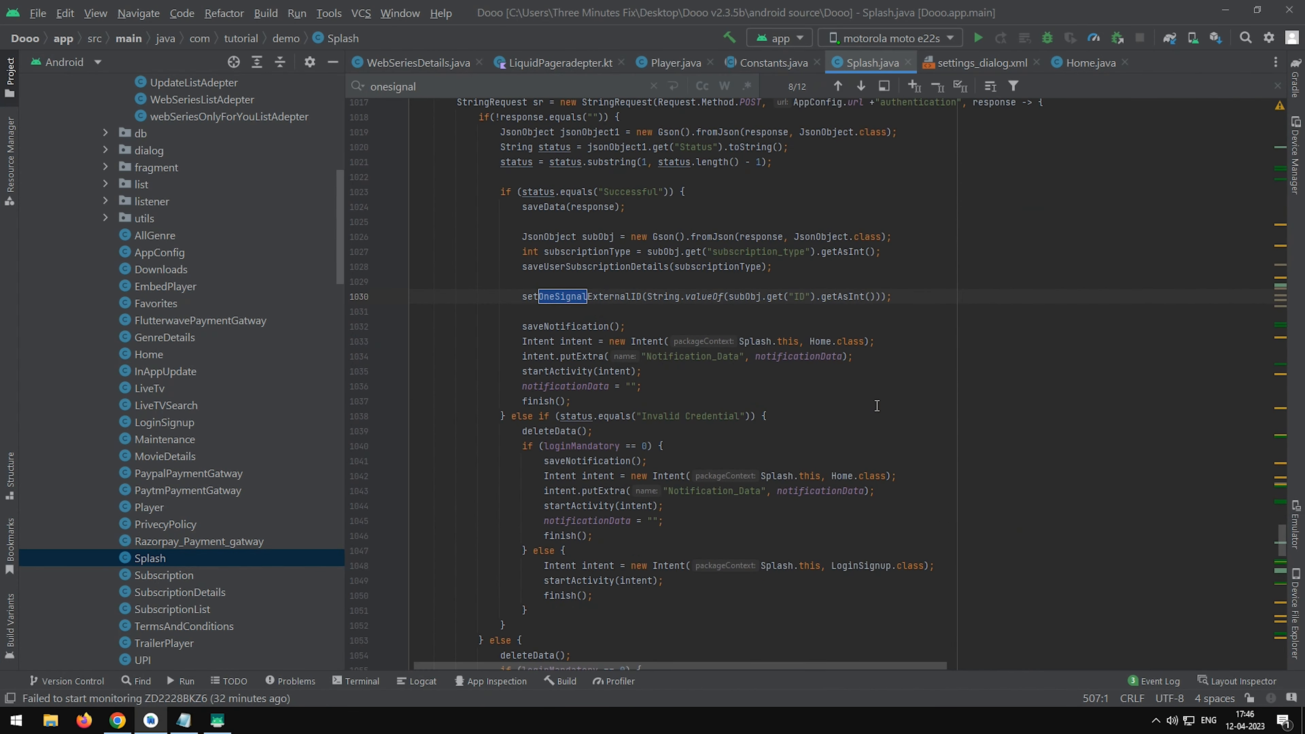
click(881, 297)
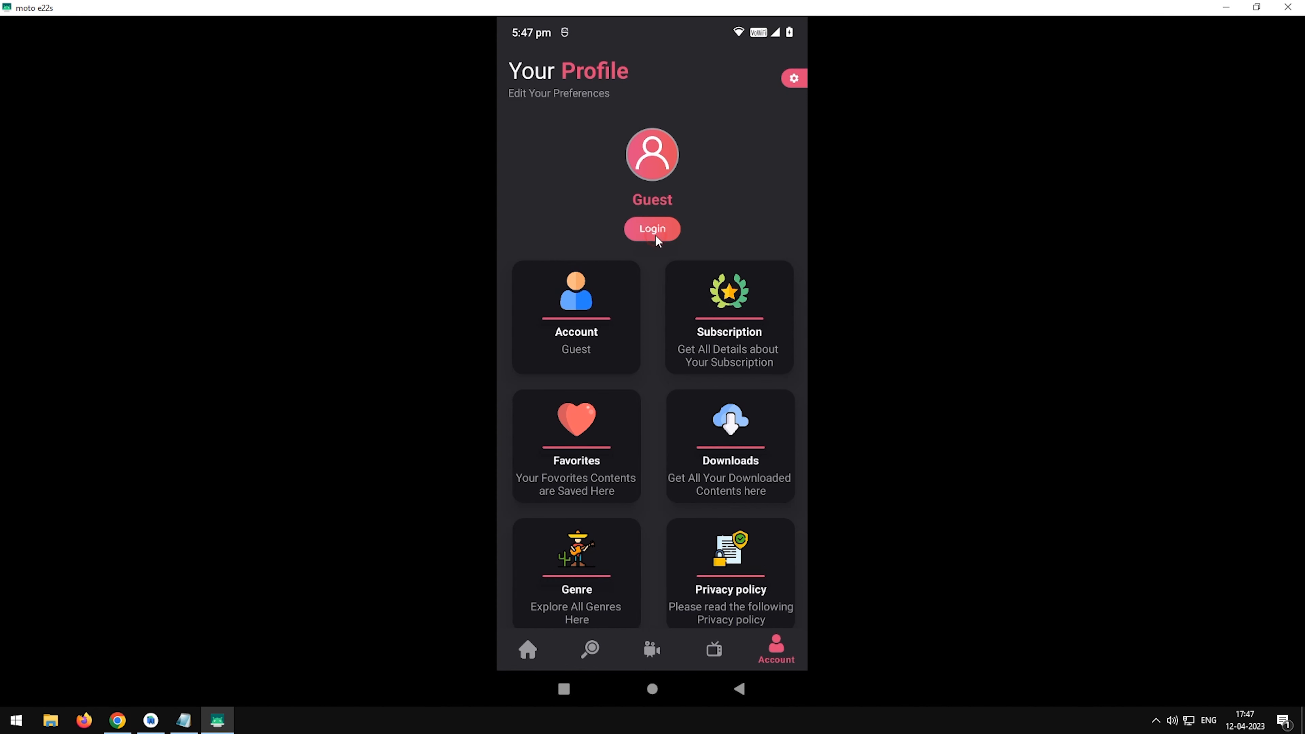
Sign up for a new account in the Dooo app on the phone with a full name, e-mail address, password and confirmed password.
click(654, 234)
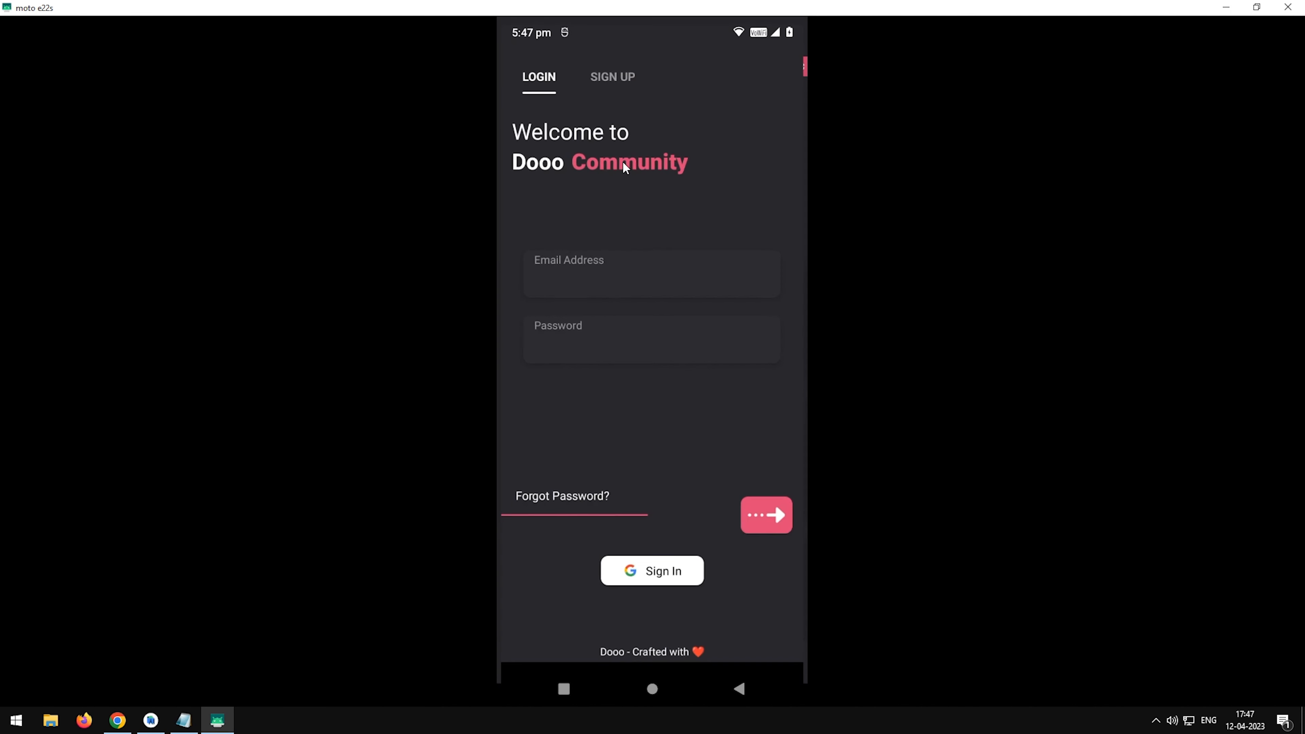
click(550, 290)
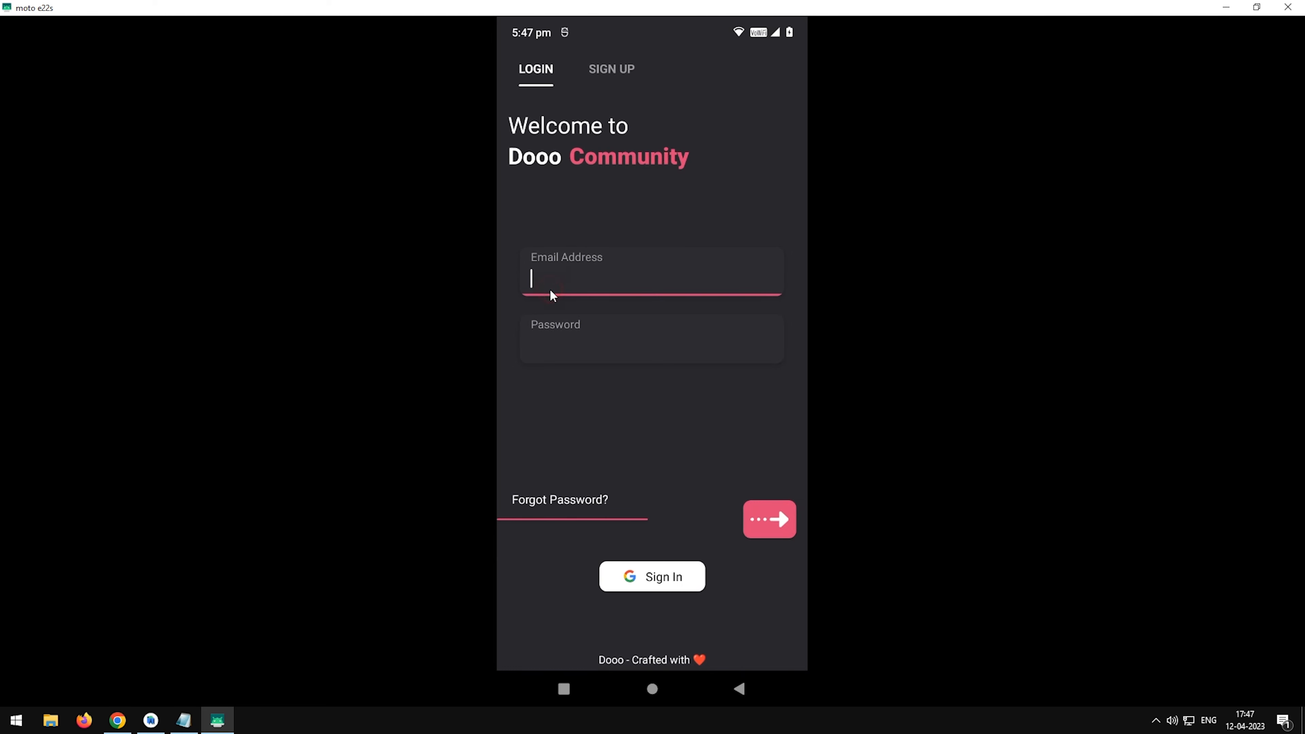
click(596, 75)
click(595, 239)
text(tester)
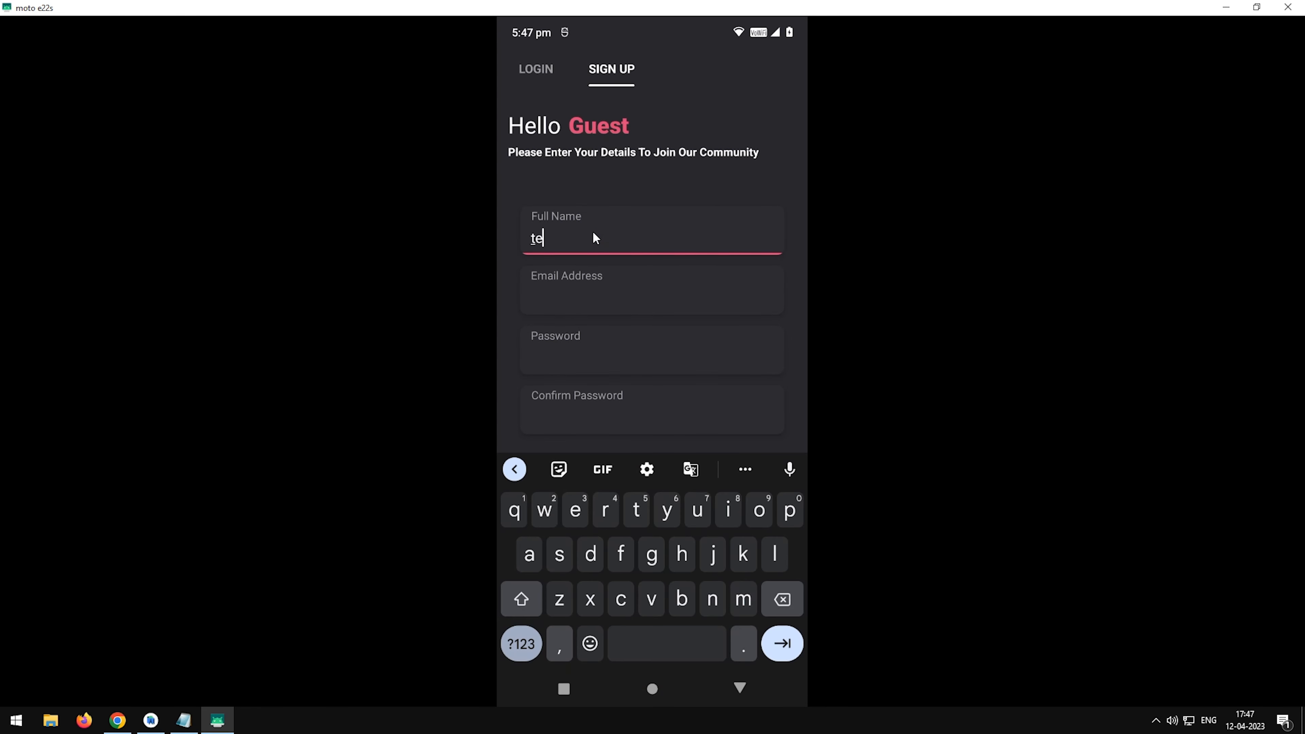
key(Tab)
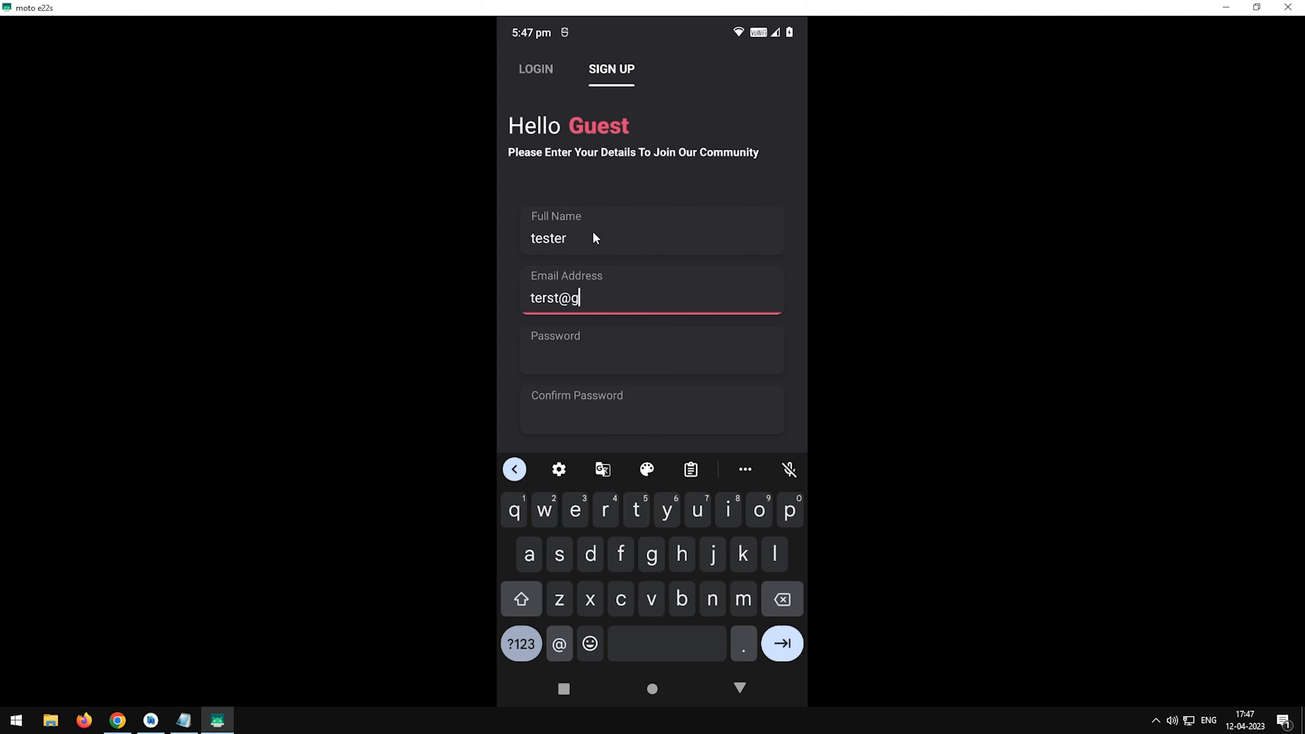
key(Tab)
text(qwer)
key(Tab)
text(qwer)
key(Tab)
click(756, 526)
click(667, 640)
click(540, 646)
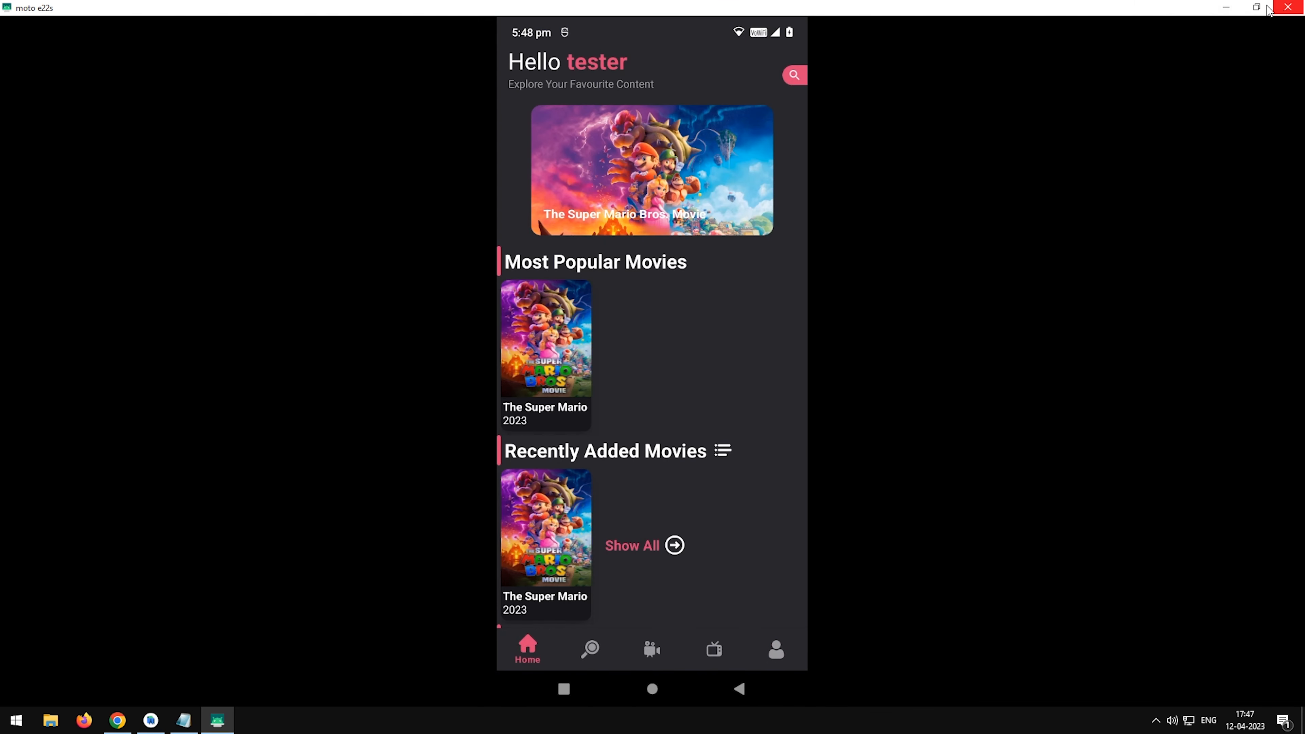
Return to OneSignal's Android configuration in the browser and check for subscribed users.
click(1226, 7)
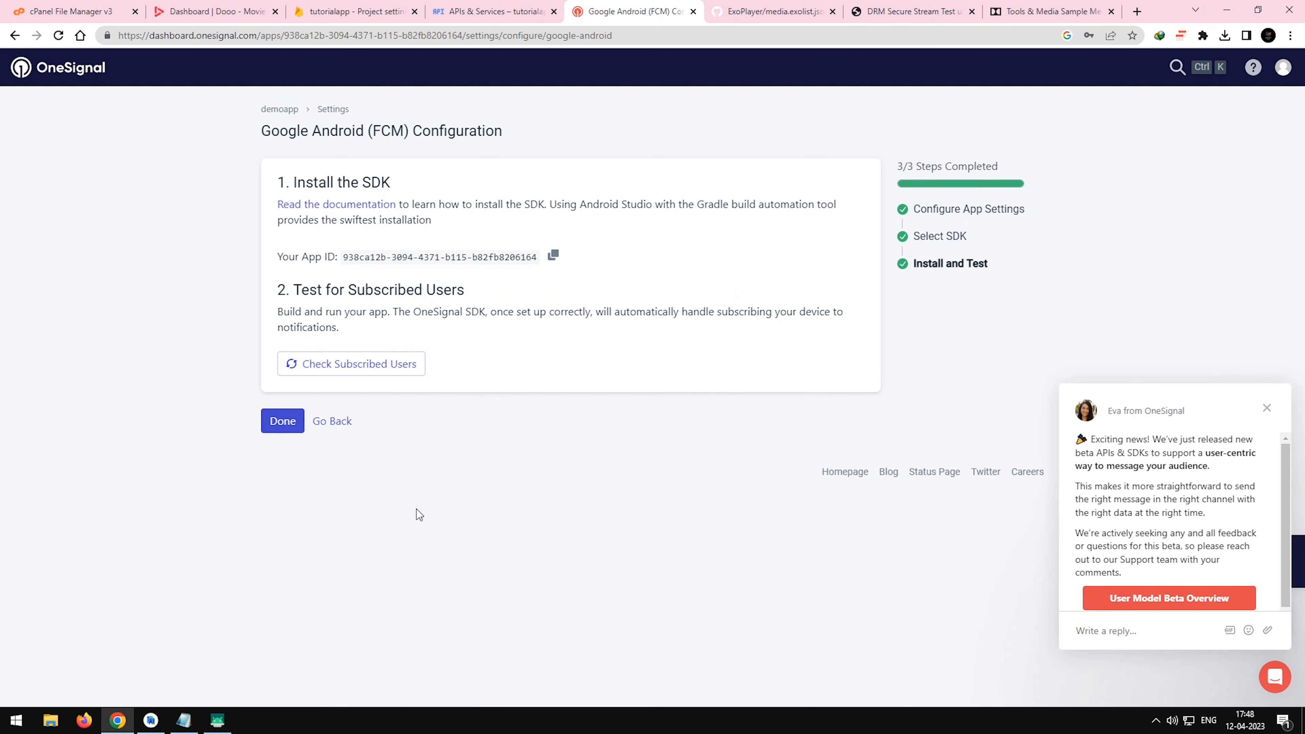
click(635, 11)
click(369, 360)
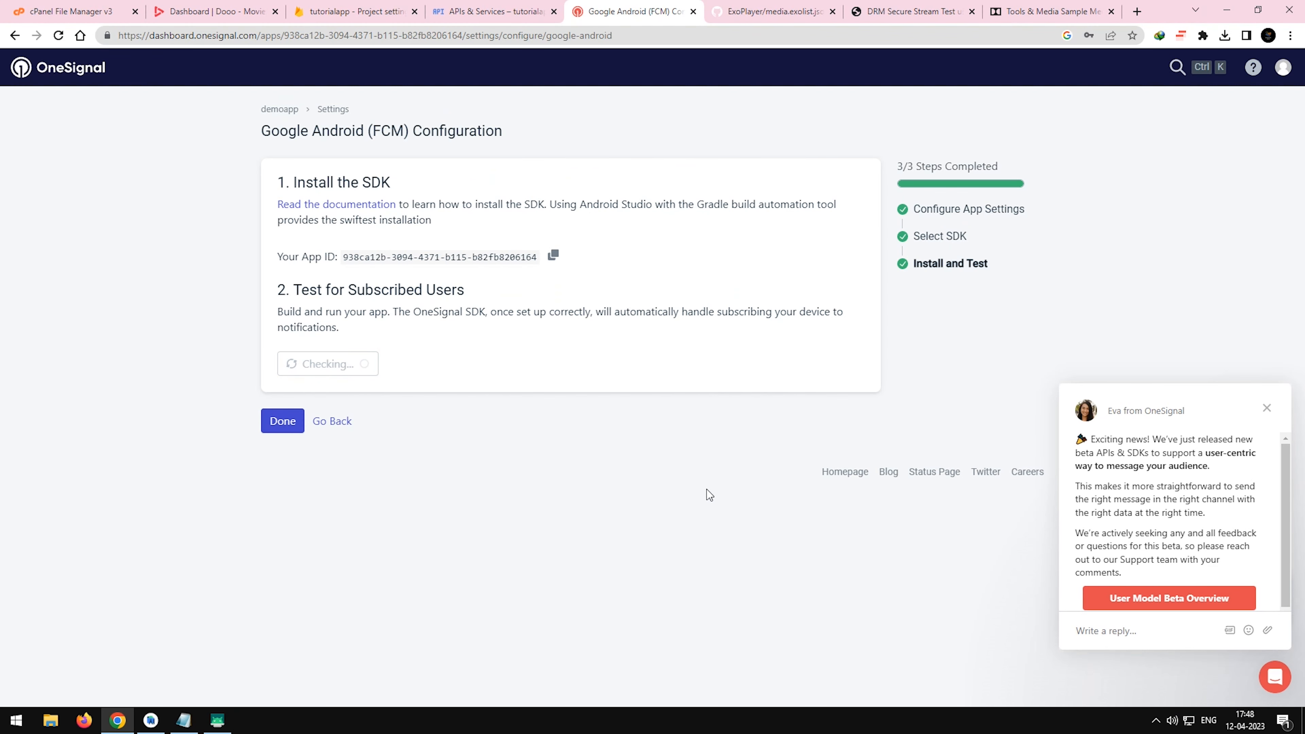
drag(444, 408, 568, 410)
click(565, 411)
Send Subscribed Users an immediate push notification titled "test" with the message "we are working", and check the phone's notifications.
click(393, 459)
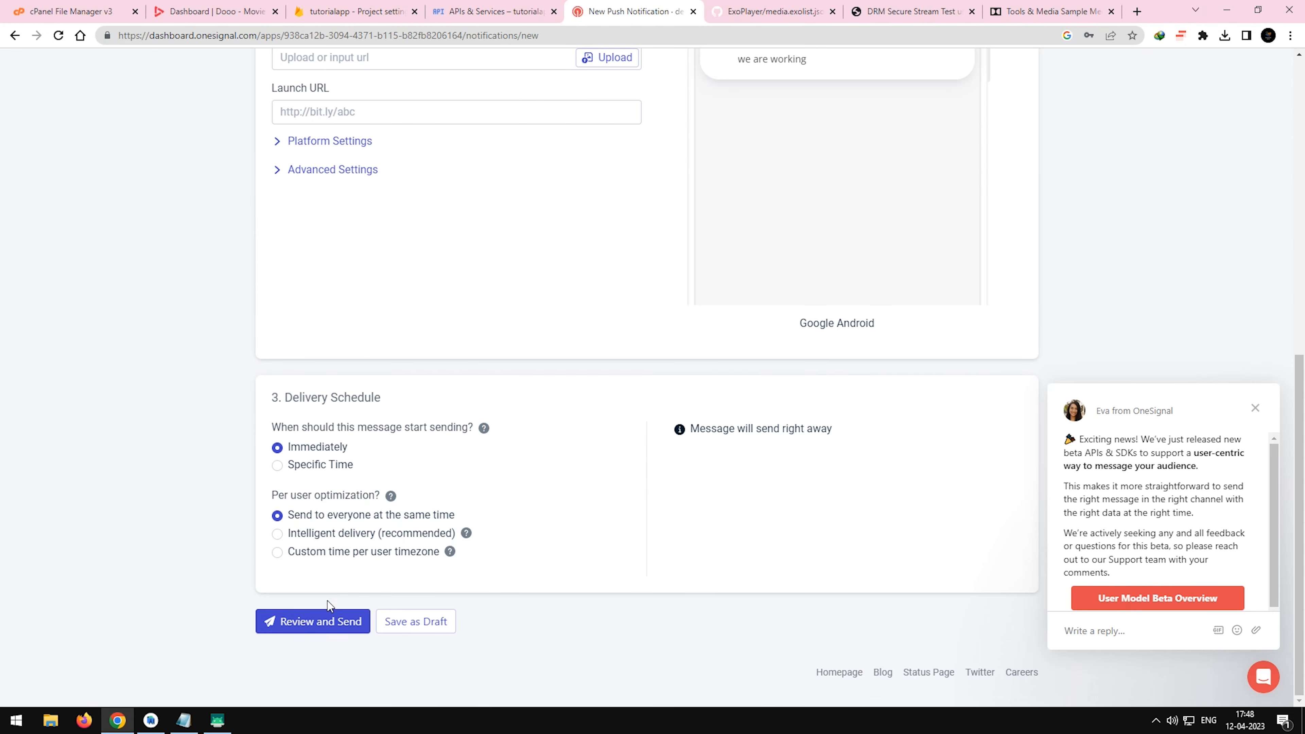
click(321, 622)
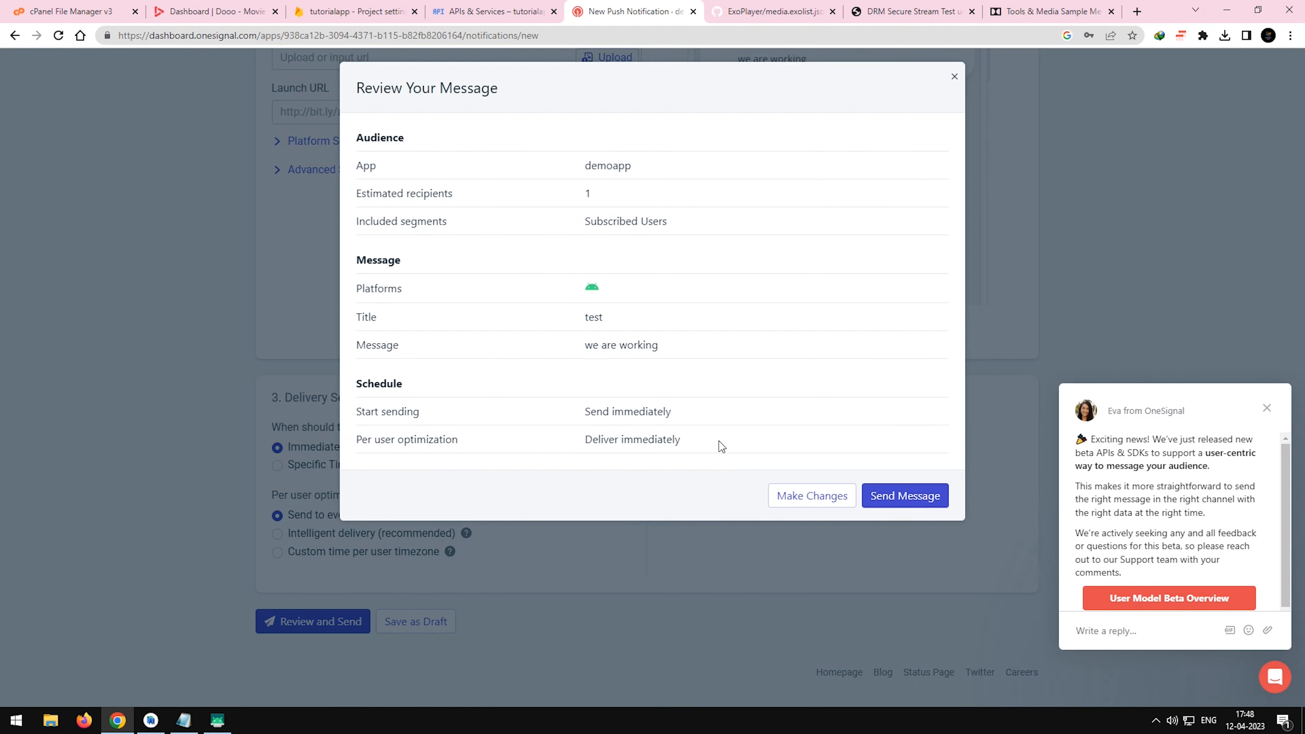
click(917, 495)
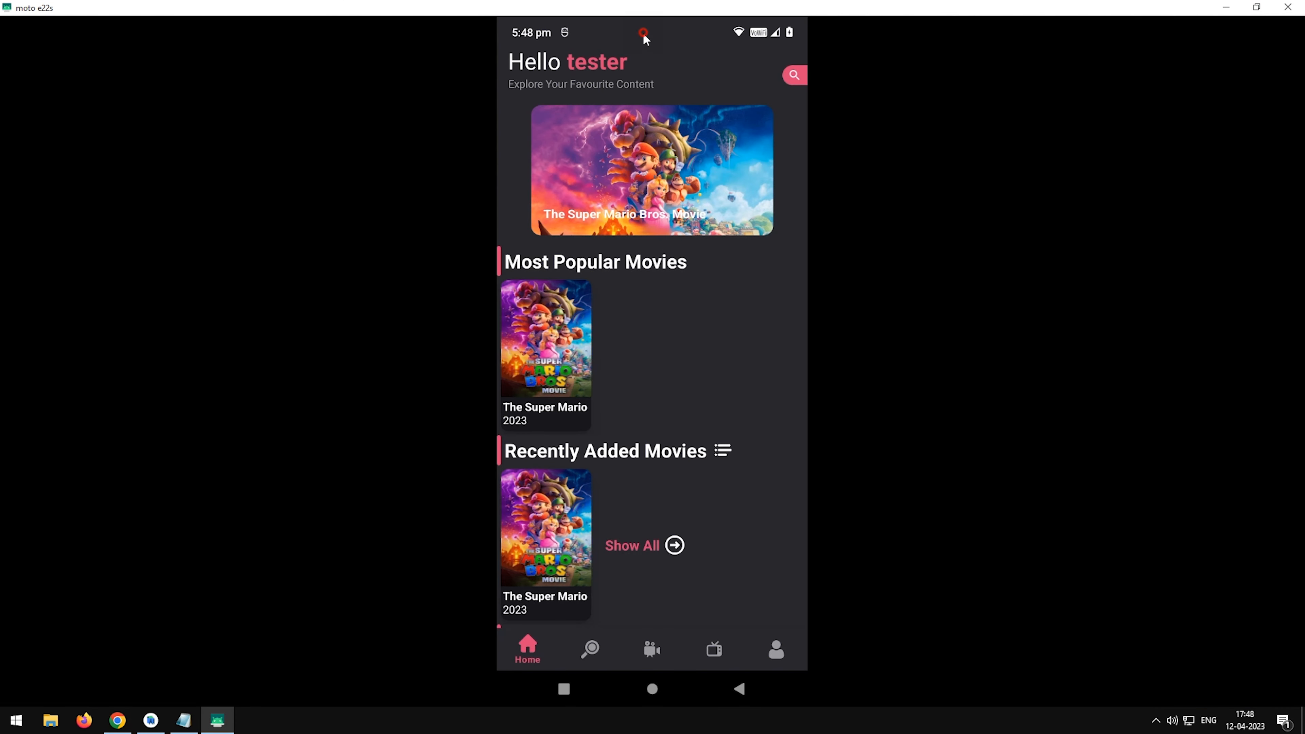
drag(645, 38, 574, 382)
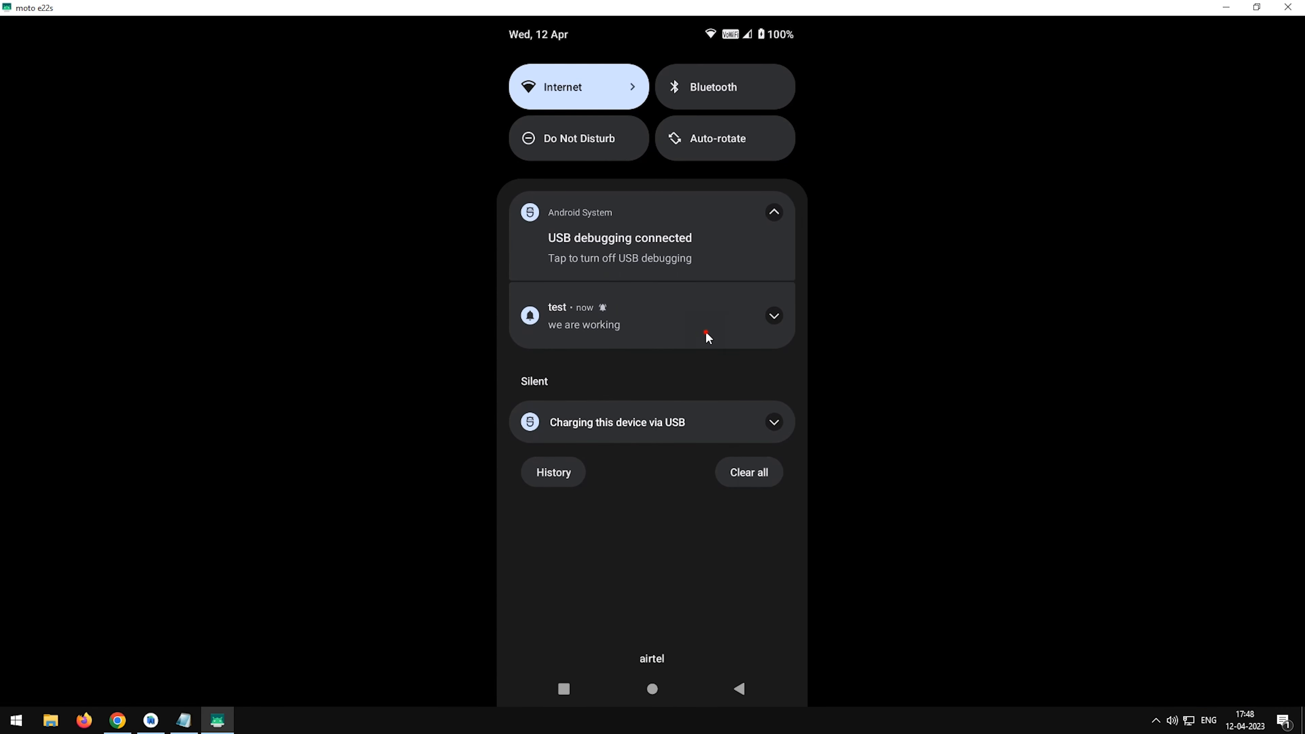
click(644, 510)
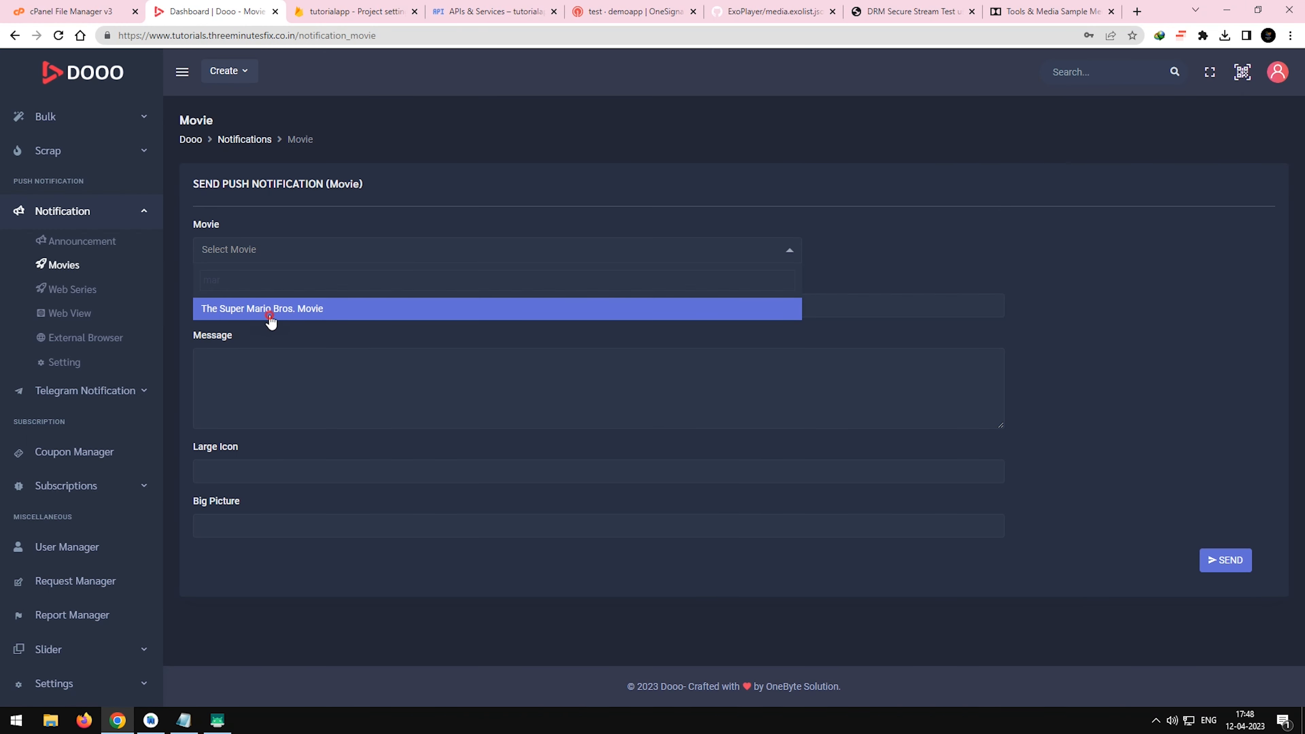
Try to send a movie push notification for The Super Mario Bros. Movie with its prefilled heading, message and images.
click(269, 311)
click(1206, 560)
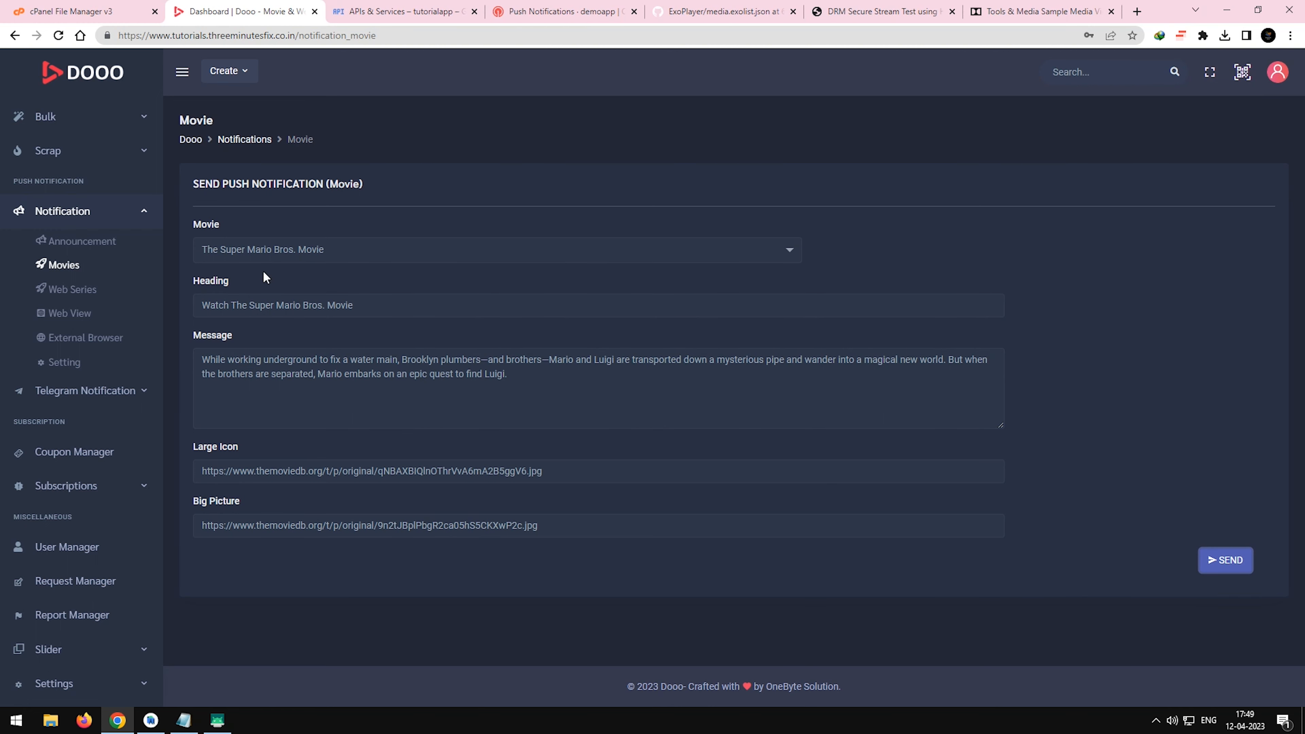
click(1215, 562)
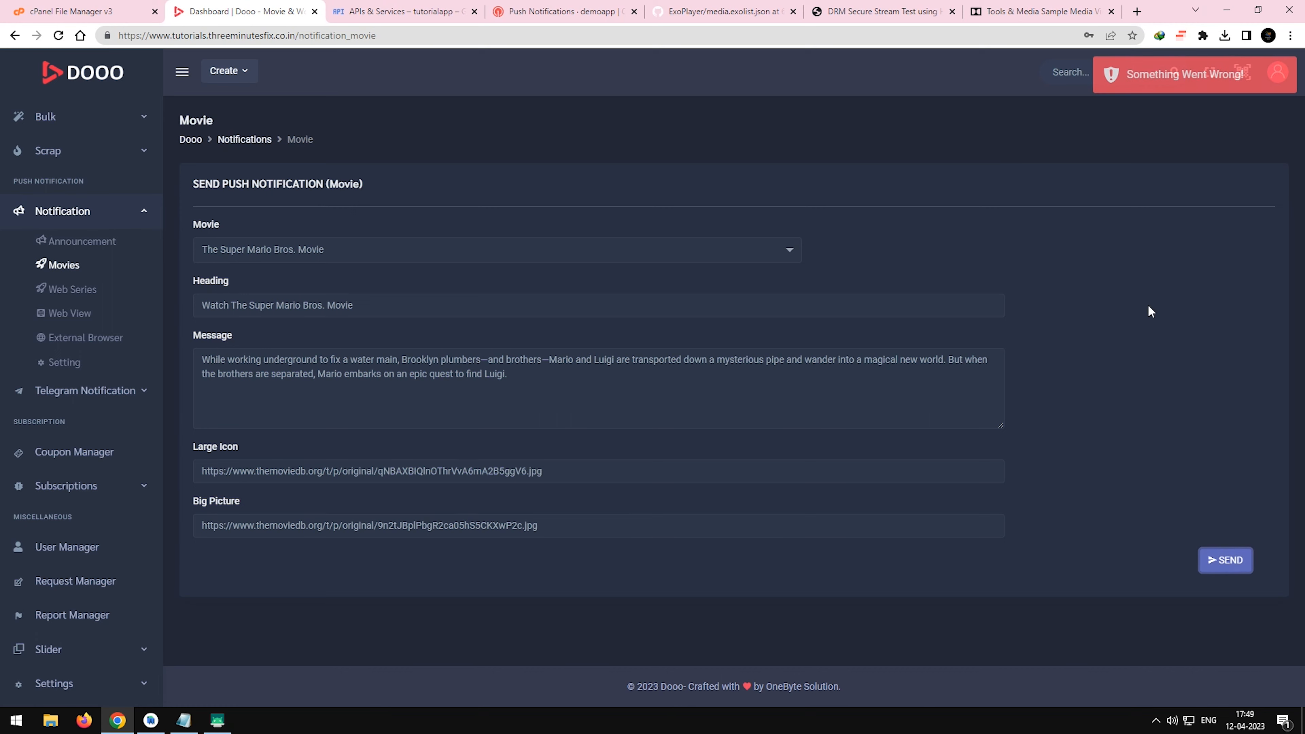
Resend the notification with the browser's developer console open, and read Stack Overflow answers about requests blocked by the client.
right_click(1176, 255)
click(1145, 504)
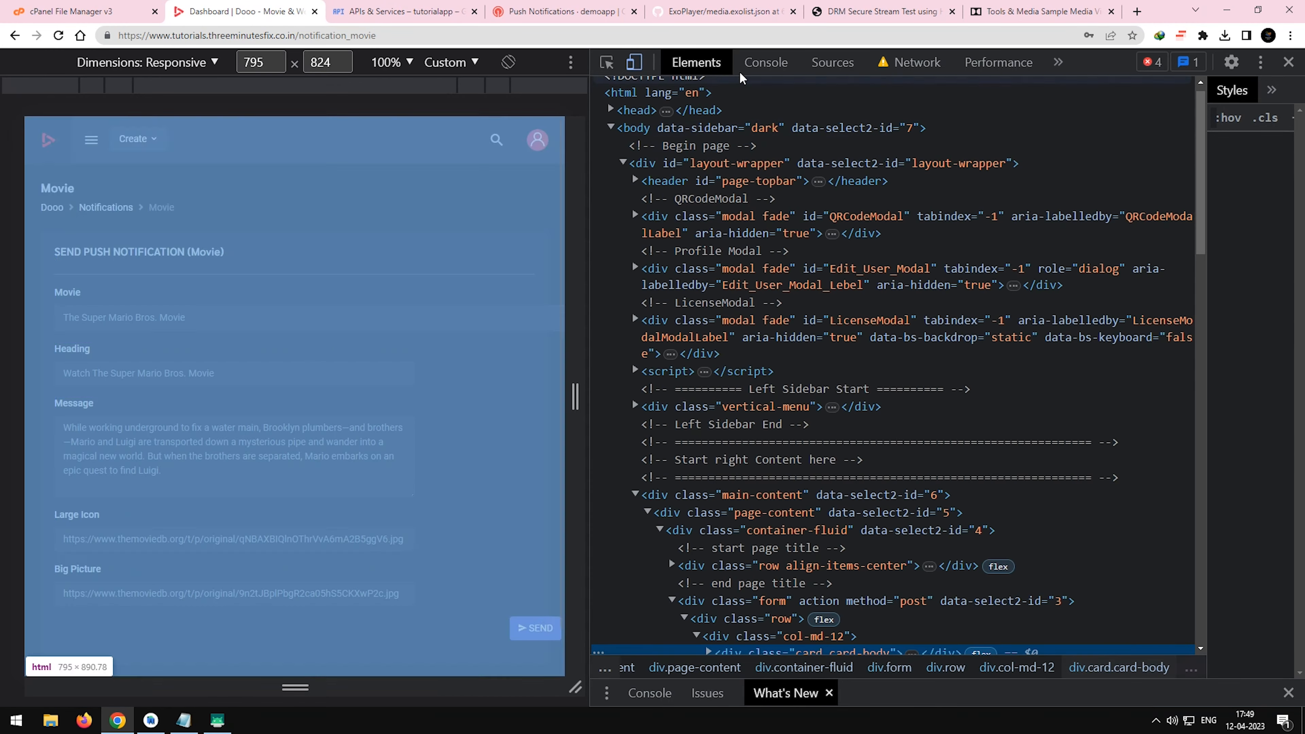
click(755, 62)
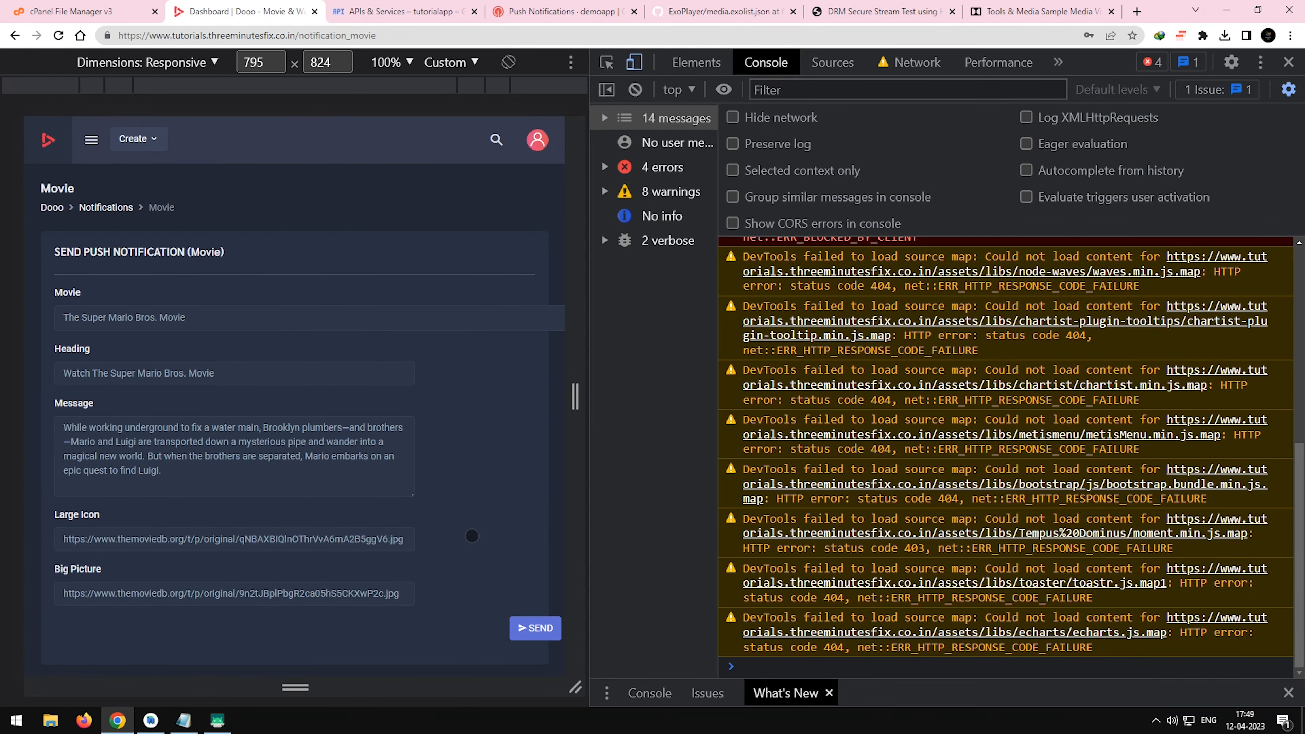
click(536, 630)
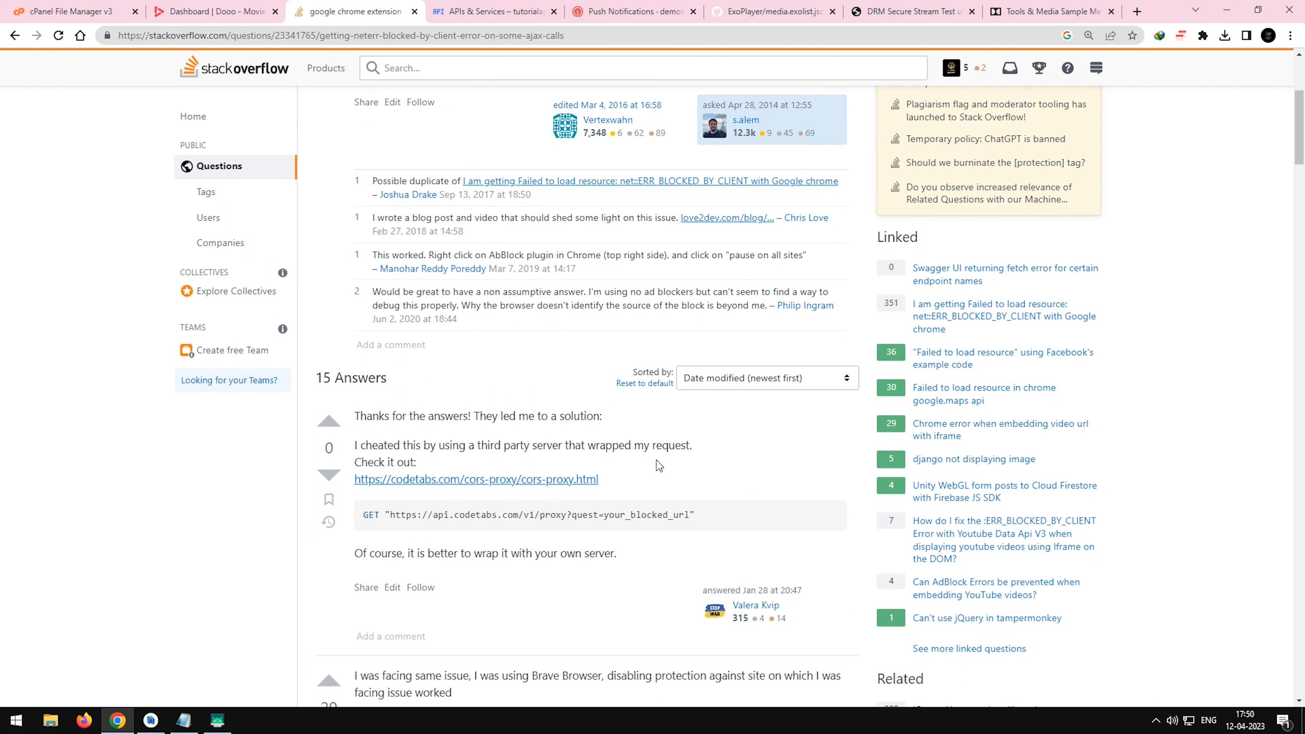
scroll(657, 467, down, 8)
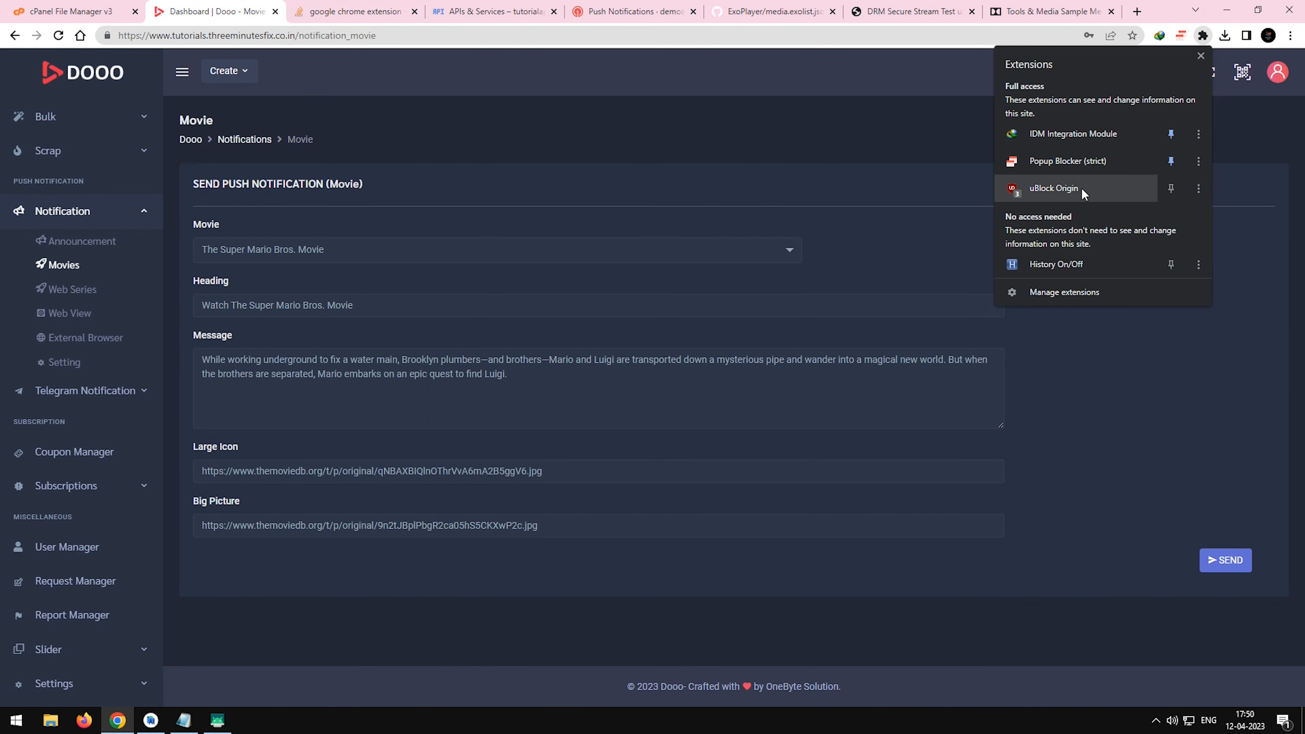
click(999, 190)
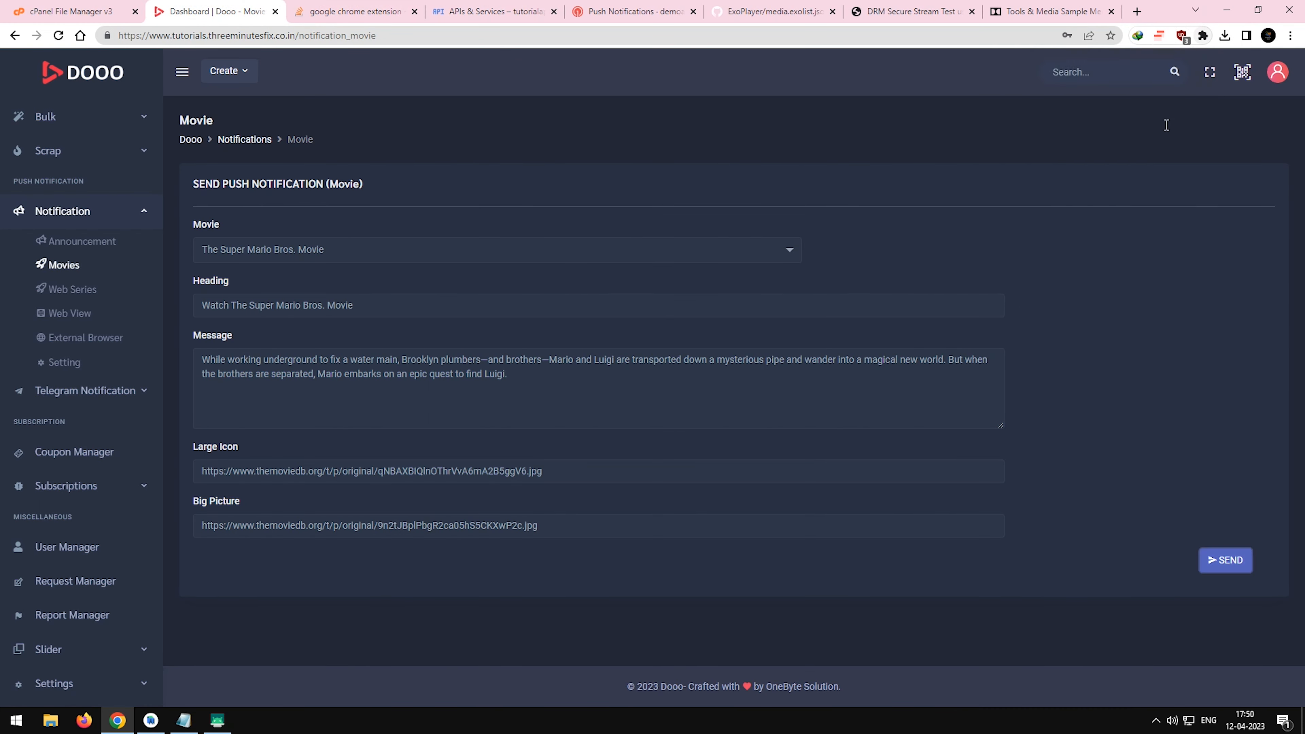
click(1115, 95)
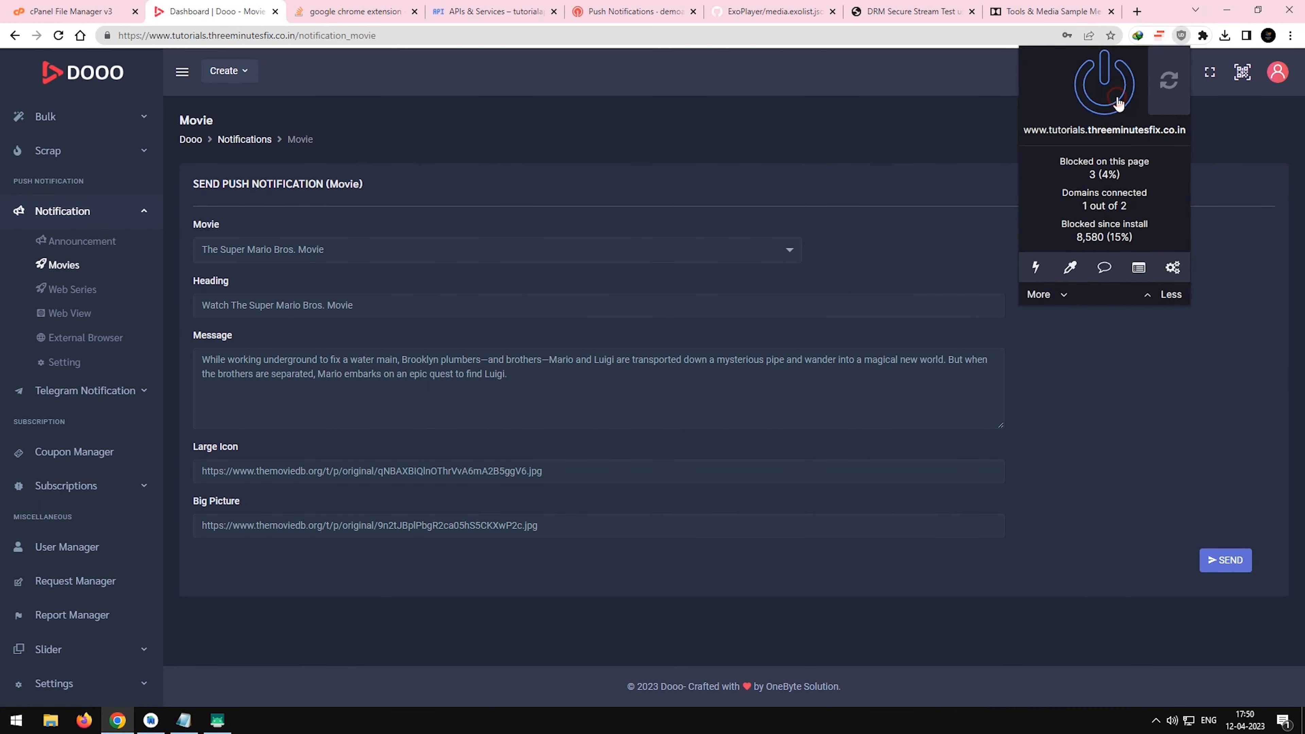
click(1128, 358)
click(52, 37)
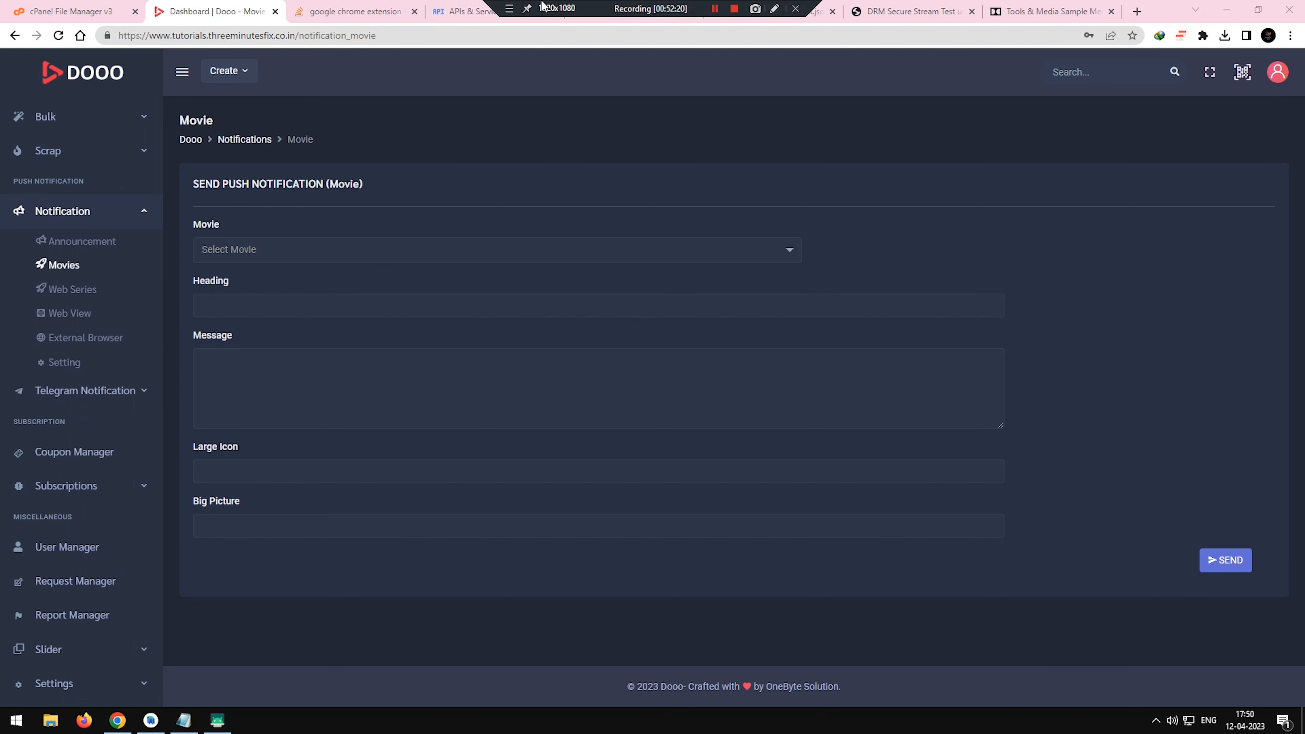
Find The Super Mario Bros. Movie with "mar", send its push notification, and check the phone's notifications.
click(257, 251)
text(mar)
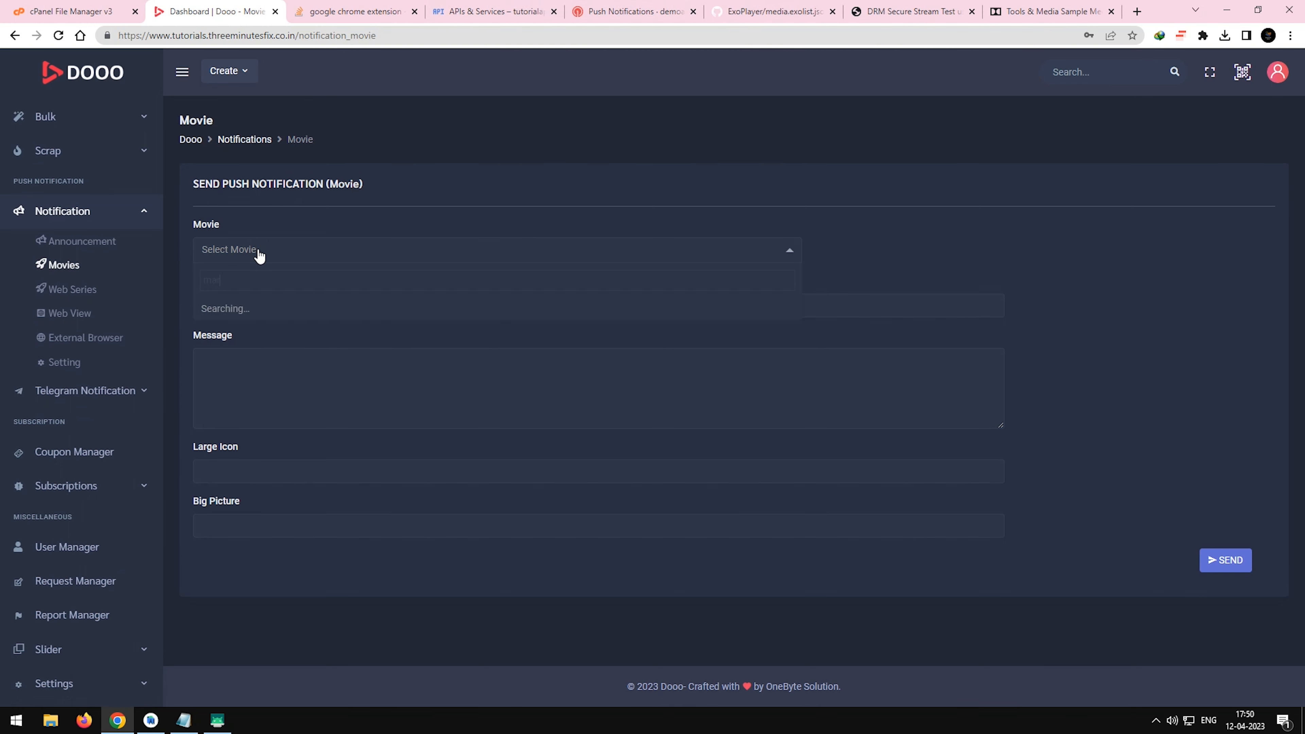
click(248, 310)
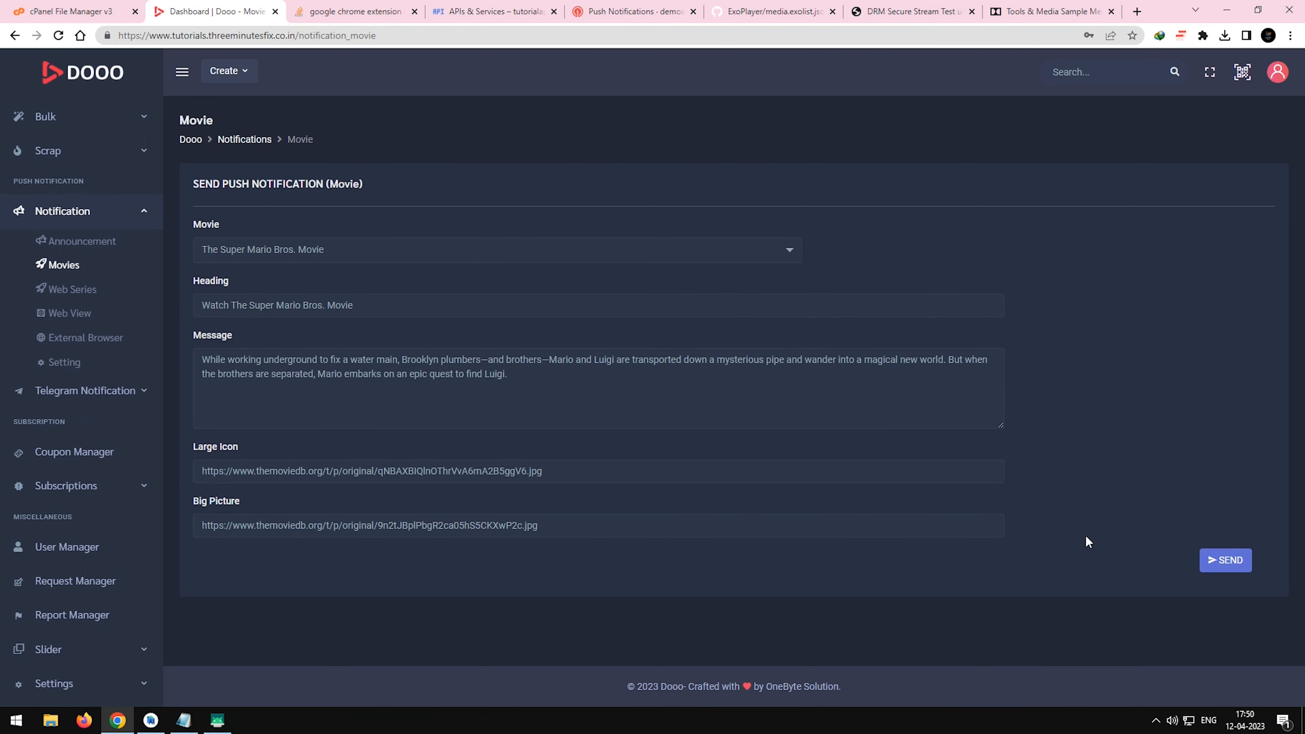
click(1226, 566)
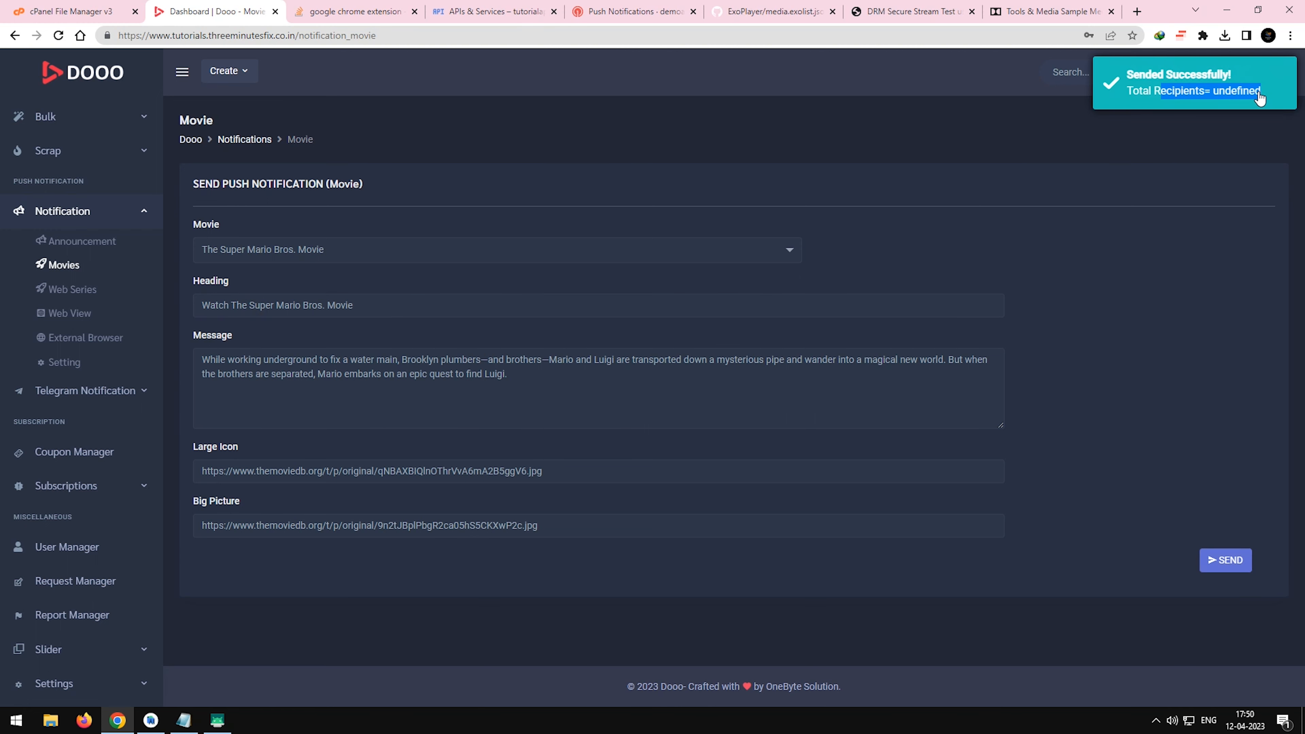
click(217, 720)
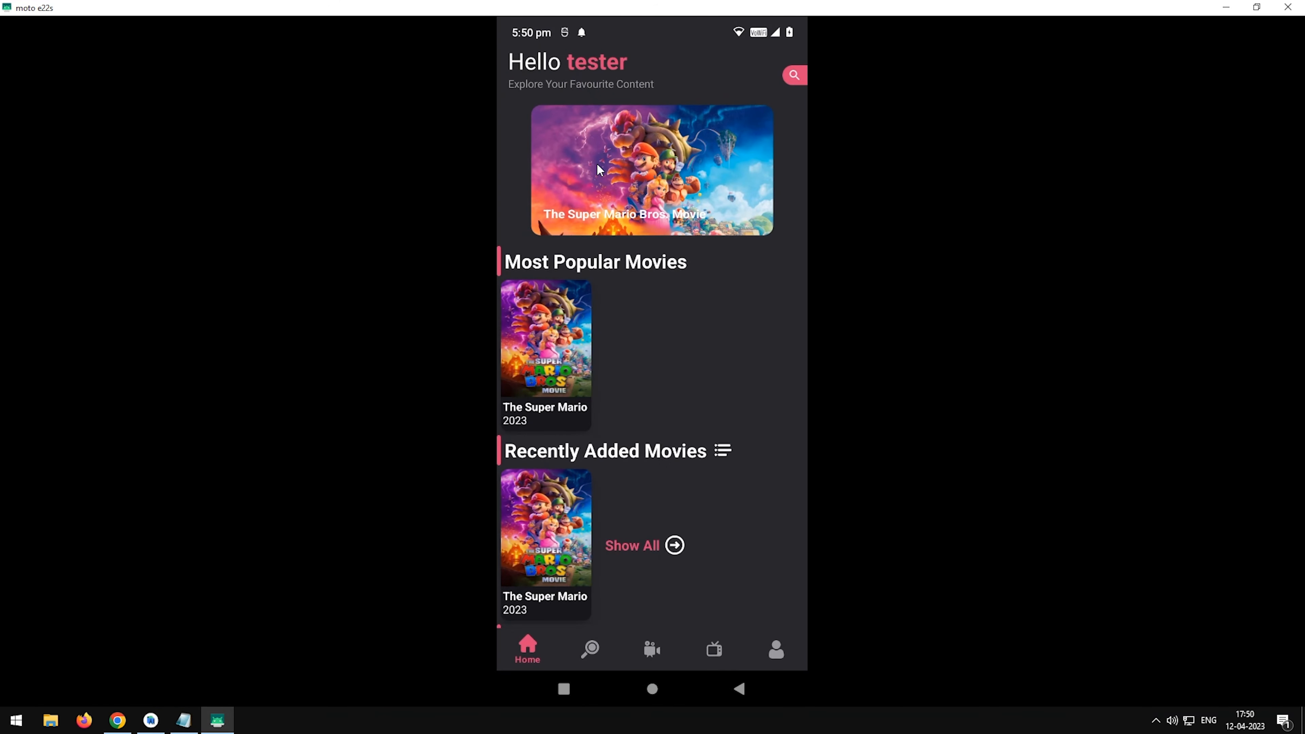
drag(635, 44, 623, 283)
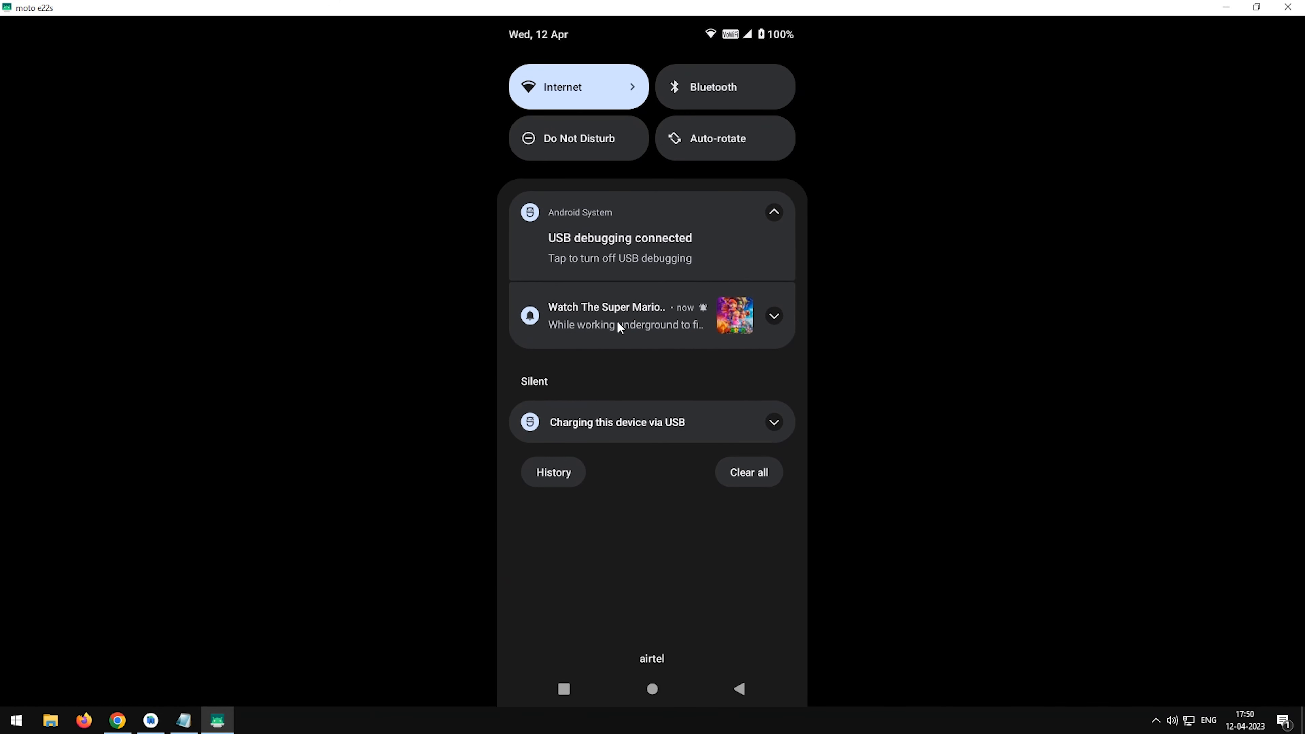